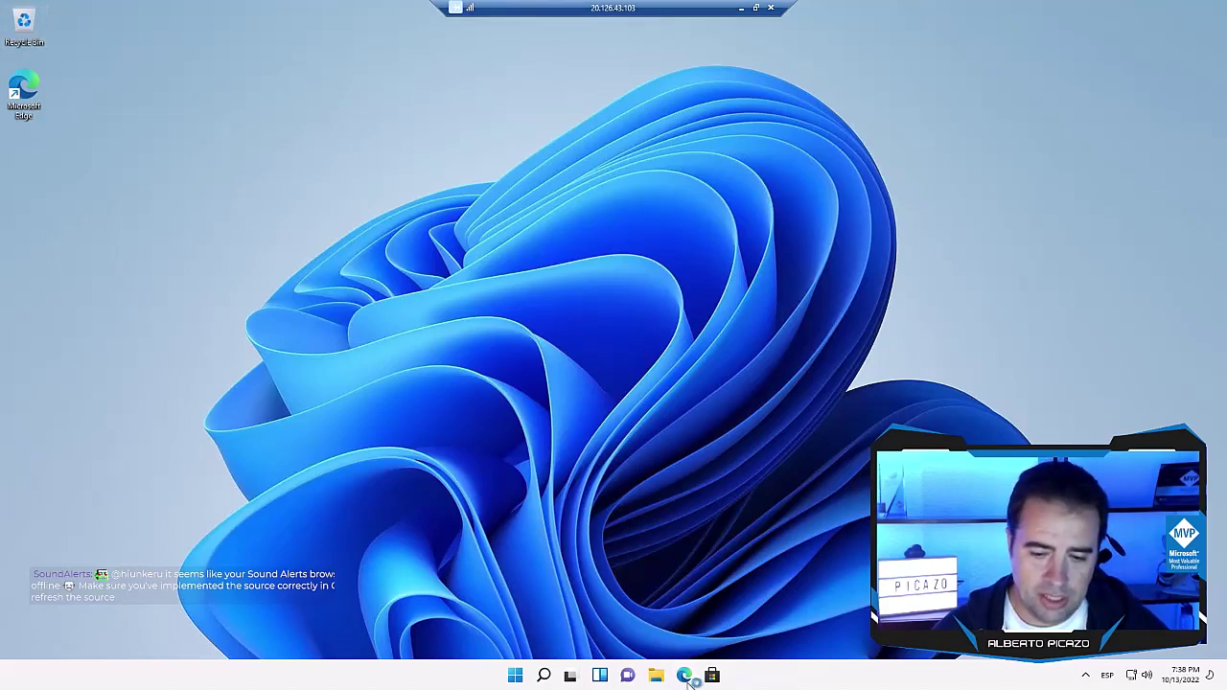
Step: Open Microsoft Edge and get through its first-run setup without signing in or importing Google data, leaving the personalisation option enabled
{"action": "left_click", "coordinate": [685, 677]}
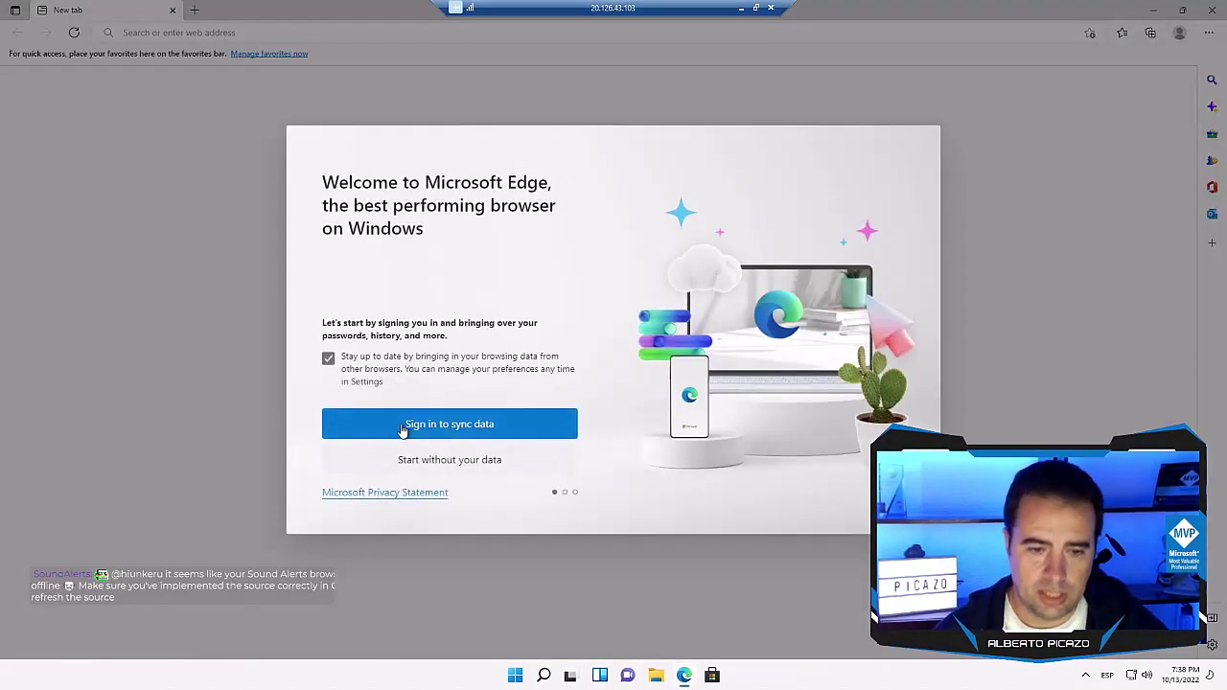
{"action": "left_click", "coordinate": [471, 469]}
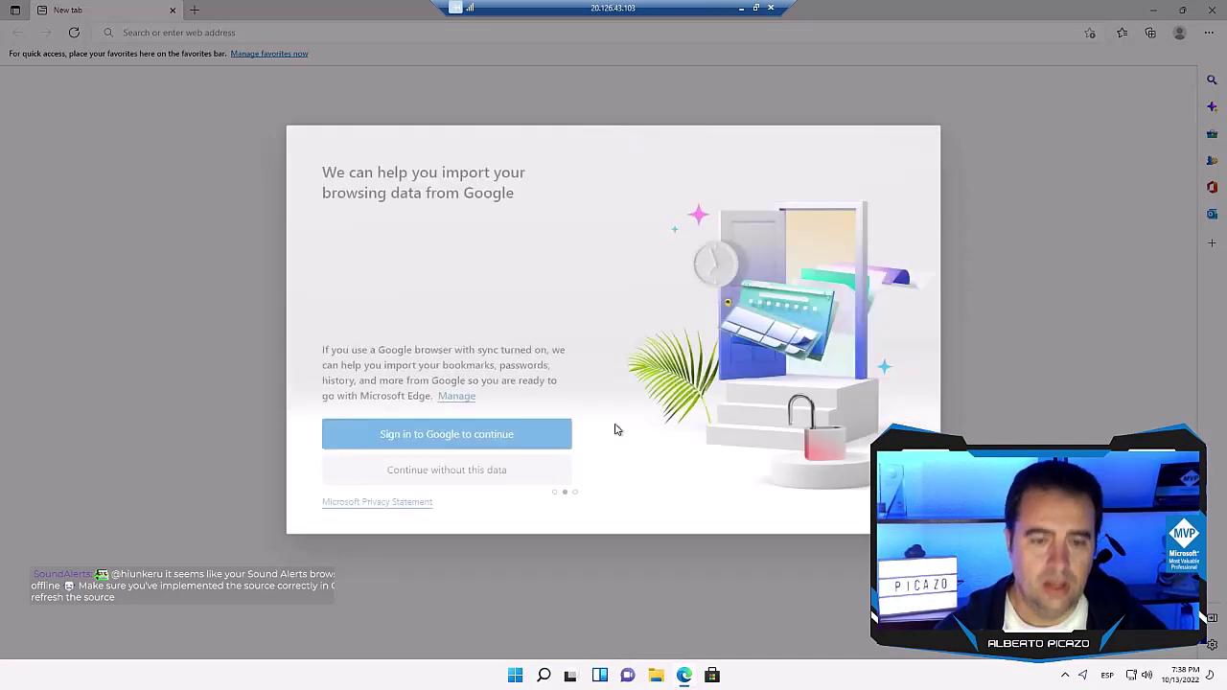
{"action": "left_click", "coordinate": [476, 470]}
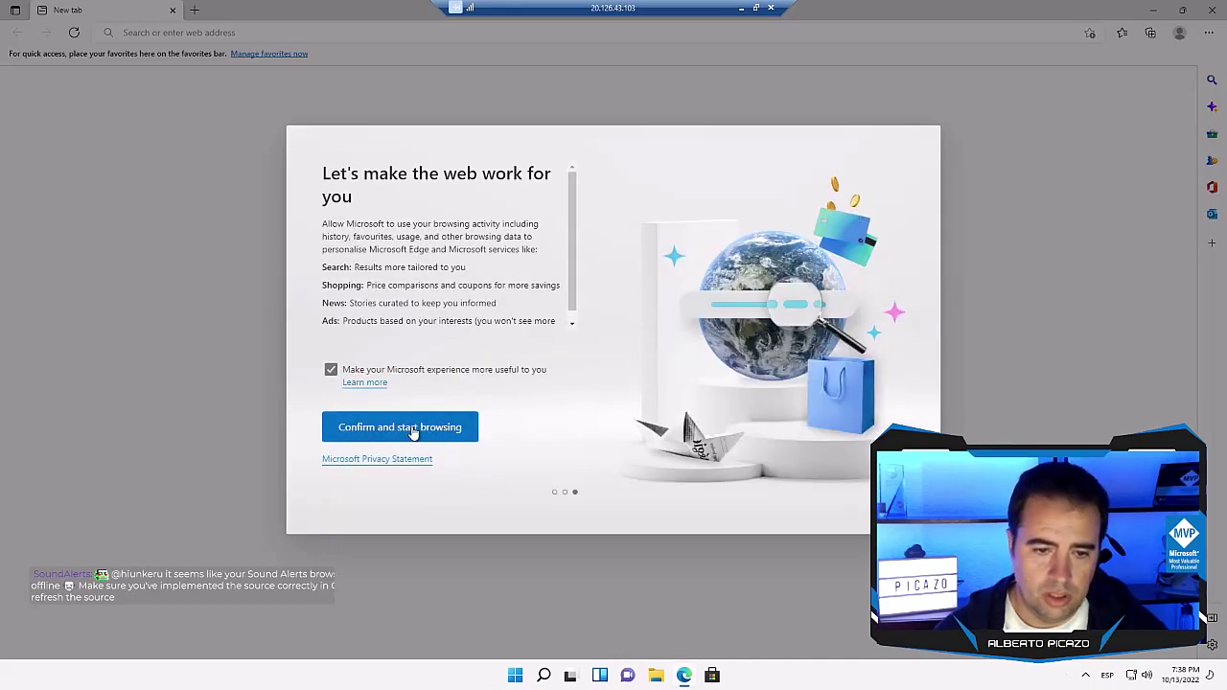
{"action": "left_click", "coordinate": [399, 427]}
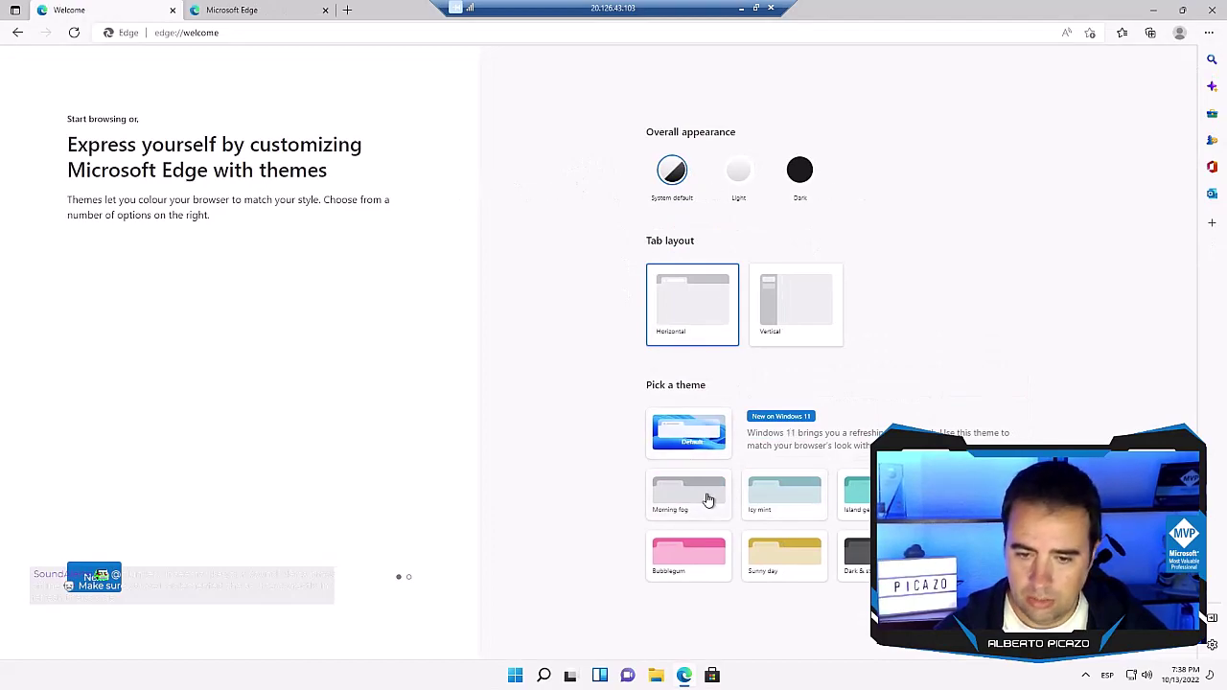
Step: Apply the teal Island theme to the browser and finish the welcome pages without pinning any websites
{"action": "left_click", "coordinate": [852, 492]}
{"action": "left_click", "coordinate": [102, 587]}
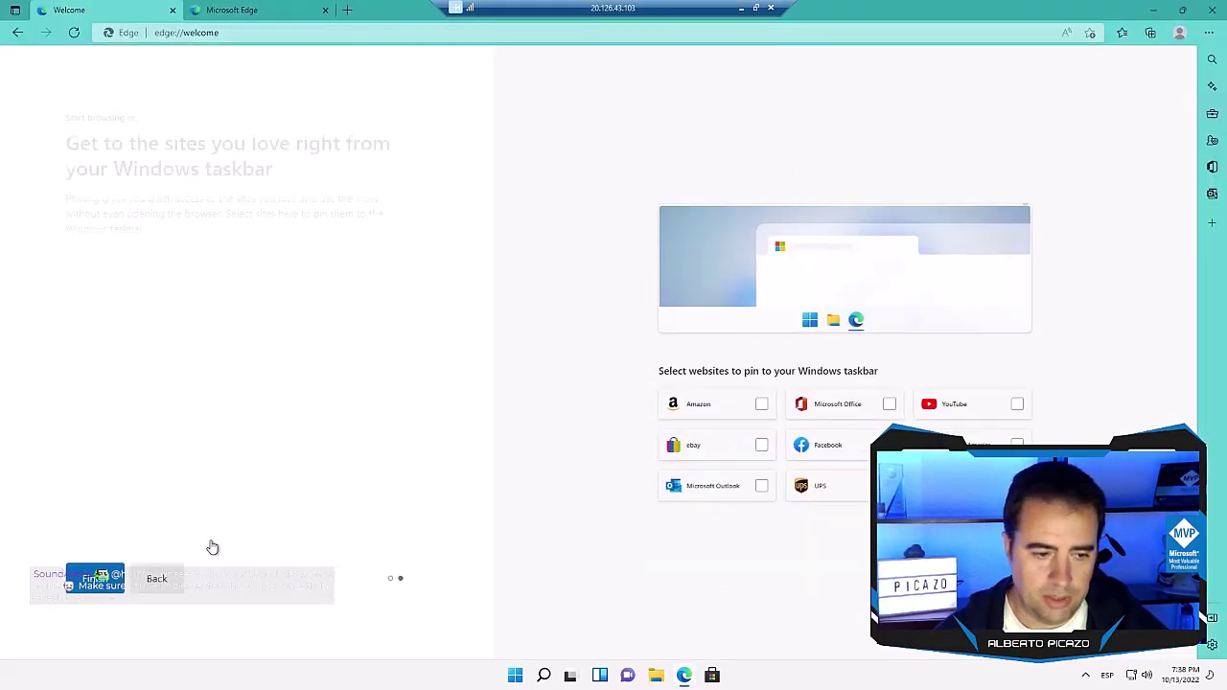
{"action": "left_click", "coordinate": [91, 586]}
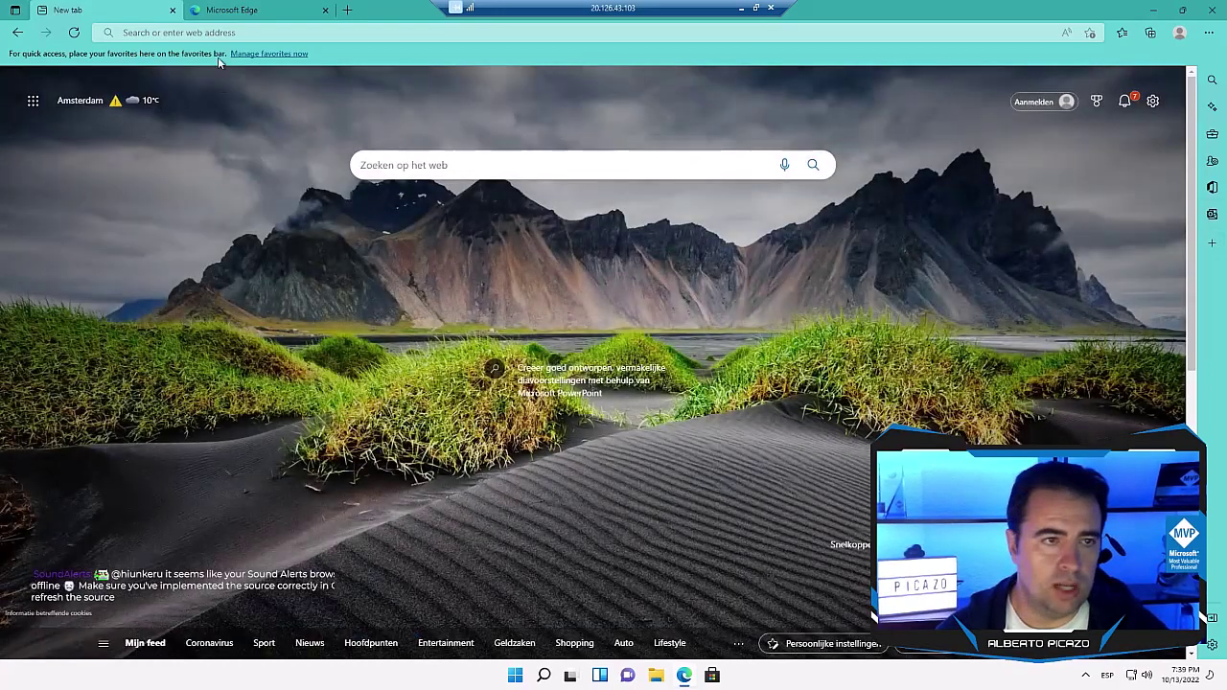
{"action": "left_click", "coordinate": [209, 32]}
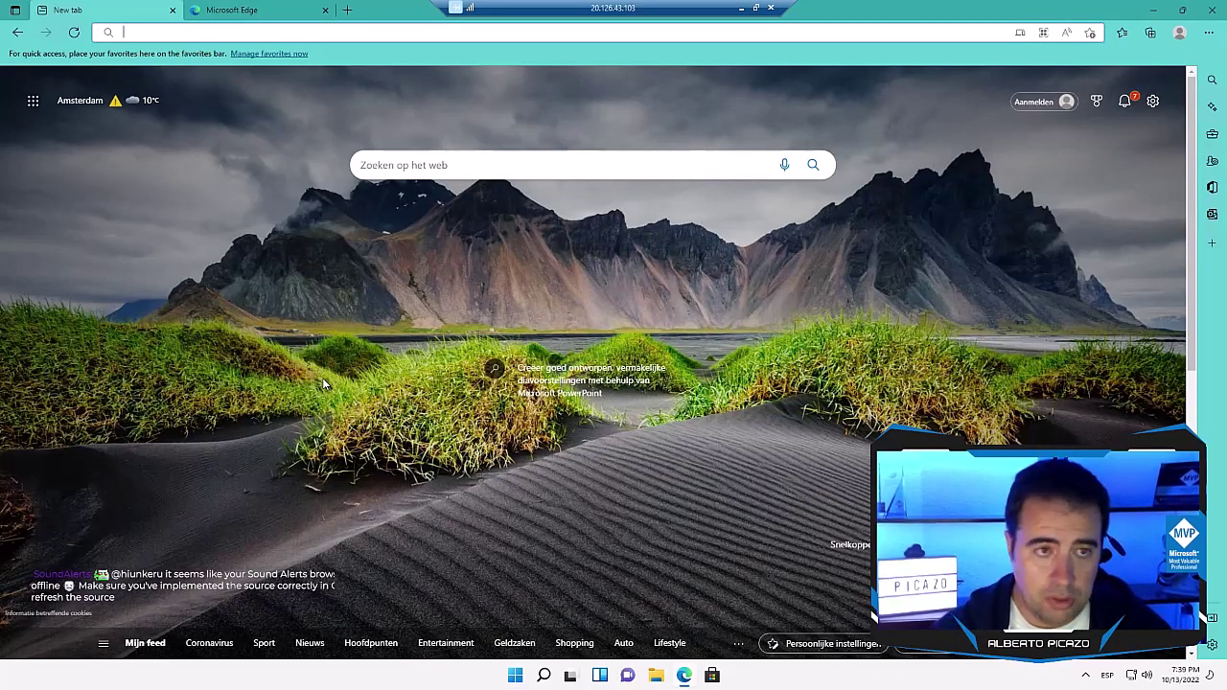
{"action": "type", "text": "vis"}
{"action": "key", "text": "BackSpace"}
{"action": "key", "text": "BackSpace"}
{"action": "key", "text": "BackSpace"}
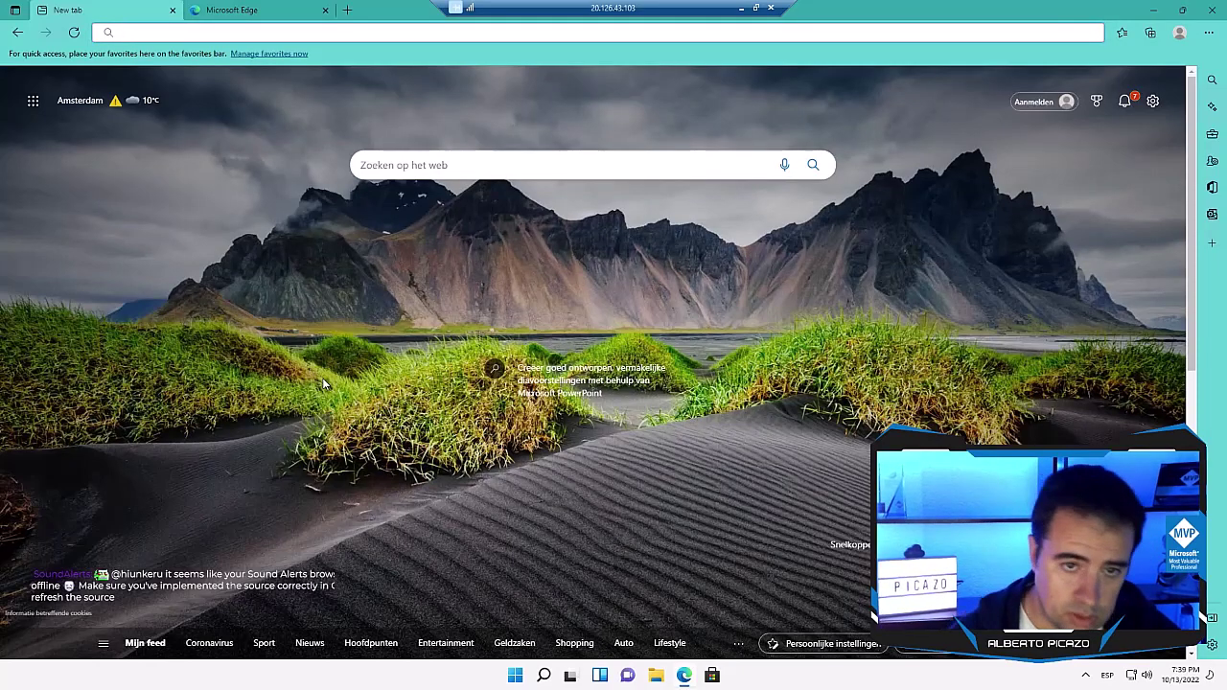
Step: Search the web for "visual studio 2022" using the suggested query
{"action": "left_click", "coordinate": [482, 153]}
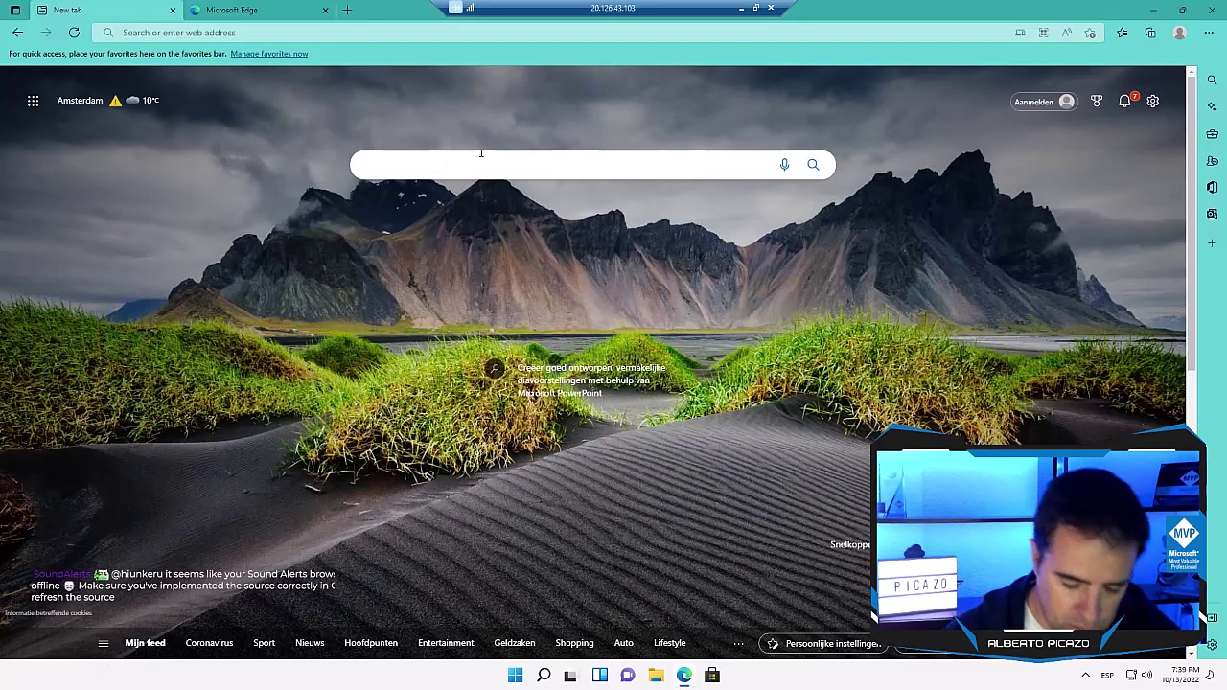
{"action": "type", "text": "visual"}
{"action": "key", "text": "Down"}
{"action": "key", "text": "Down"}
{"action": "key", "text": "Down"}
{"action": "key", "text": "Up"}
{"action": "key", "text": "Return"}
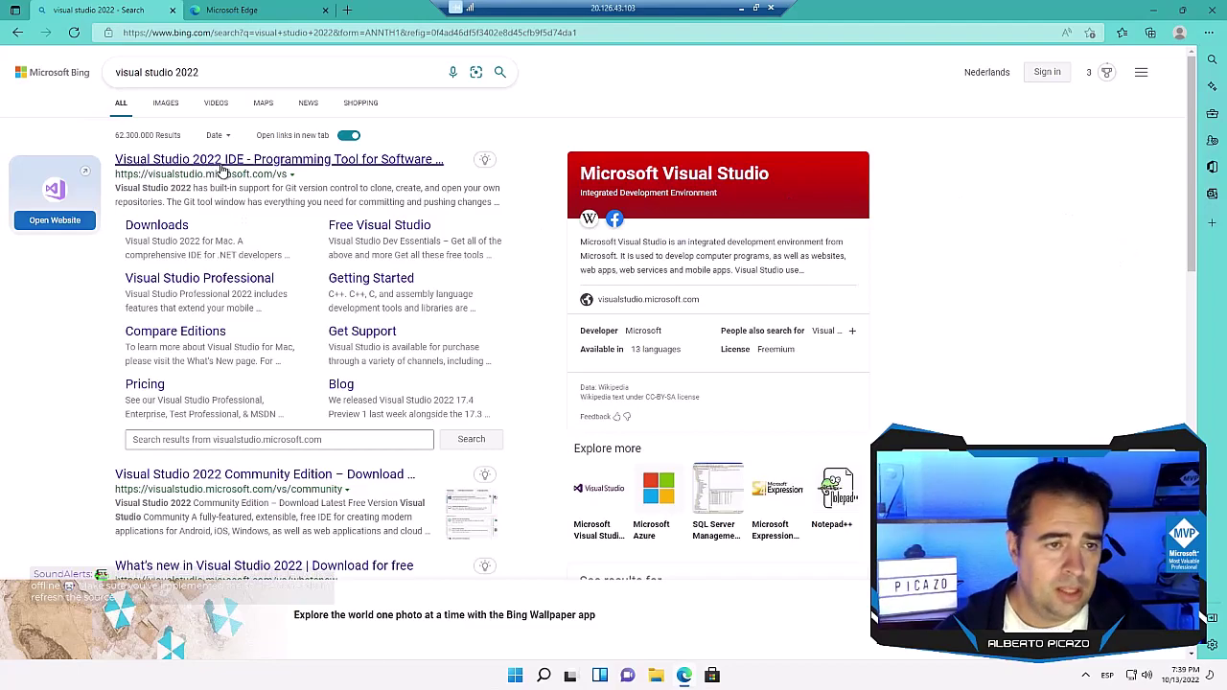
Step: Open the official Visual Studio downloads page from the results and download the free Visual Studio 2022 Community installer
{"action": "left_click", "coordinate": [159, 233]}
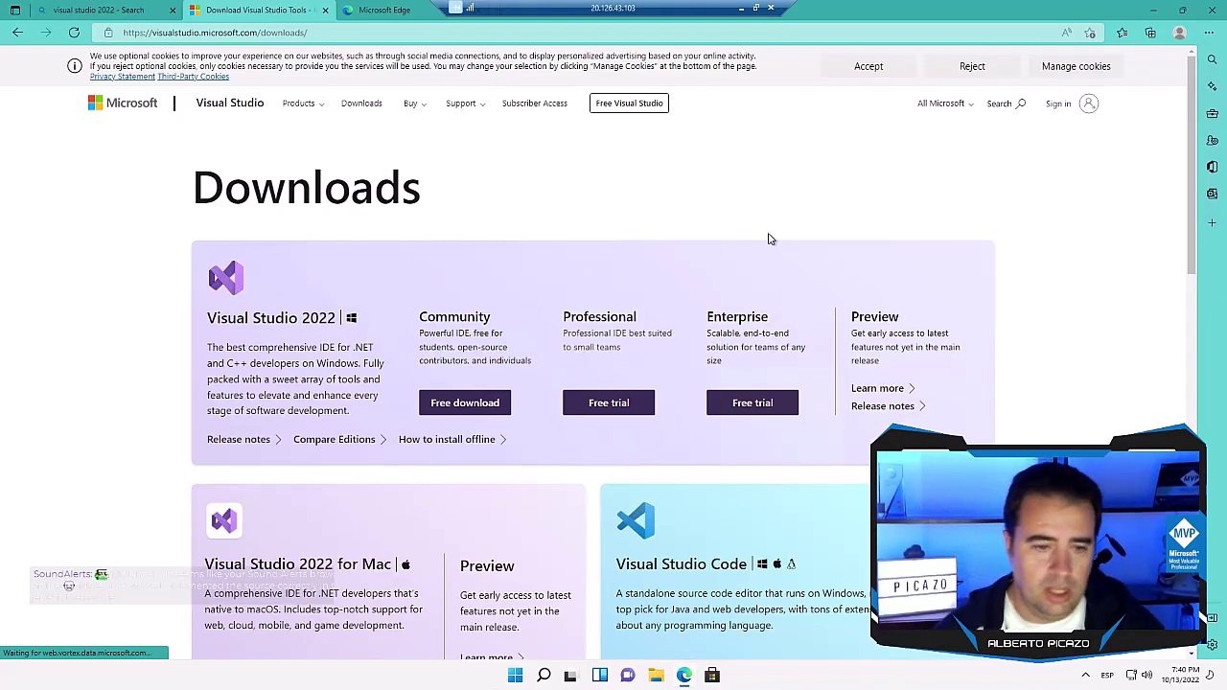
{"action": "scroll", "coordinate": [204, 316], "scroll_direction": "down", "scroll_amount": 2}
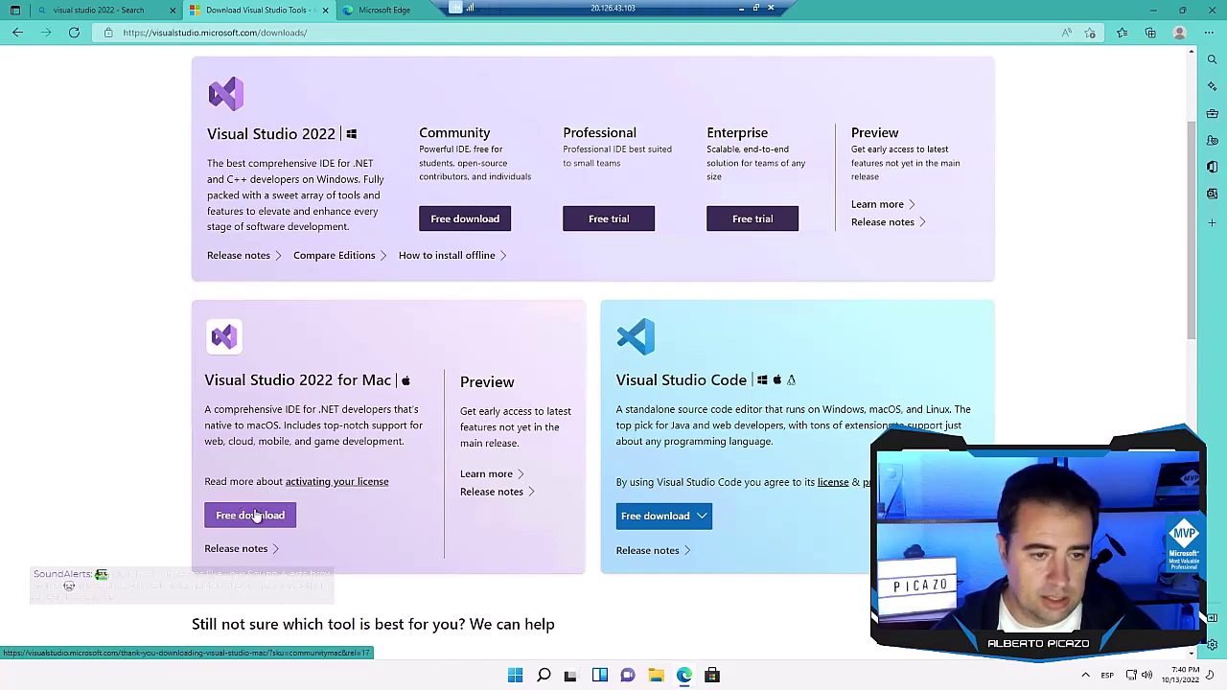
{"action": "scroll", "coordinate": [198, 355], "scroll_direction": "up", "scroll_amount": 1}
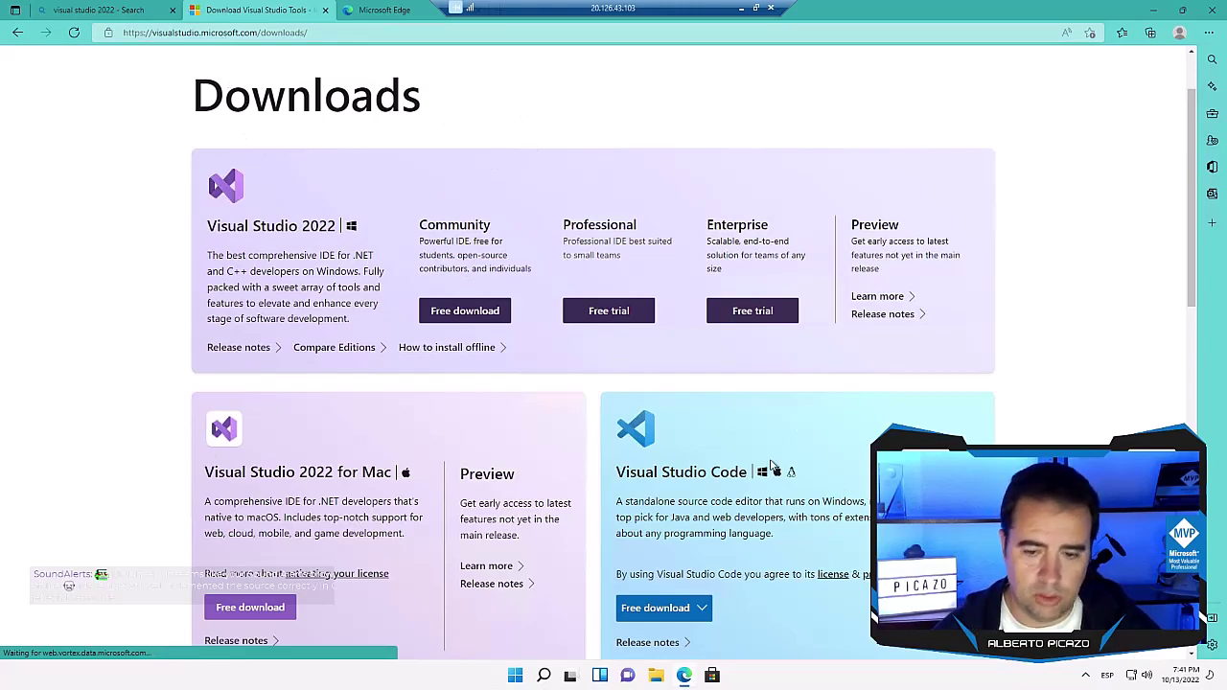
{"action": "scroll", "coordinate": [734, 544], "scroll_direction": "down", "scroll_amount": 1}
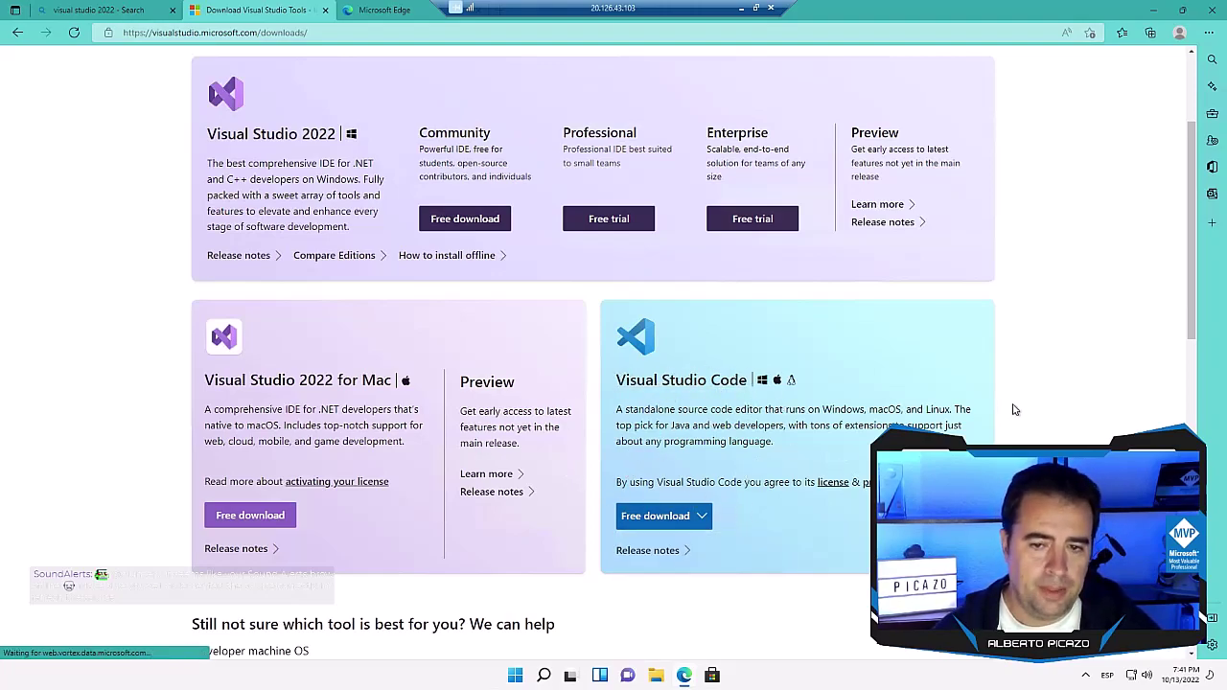
{"action": "scroll", "coordinate": [789, 489], "scroll_direction": "up", "scroll_amount": 1}
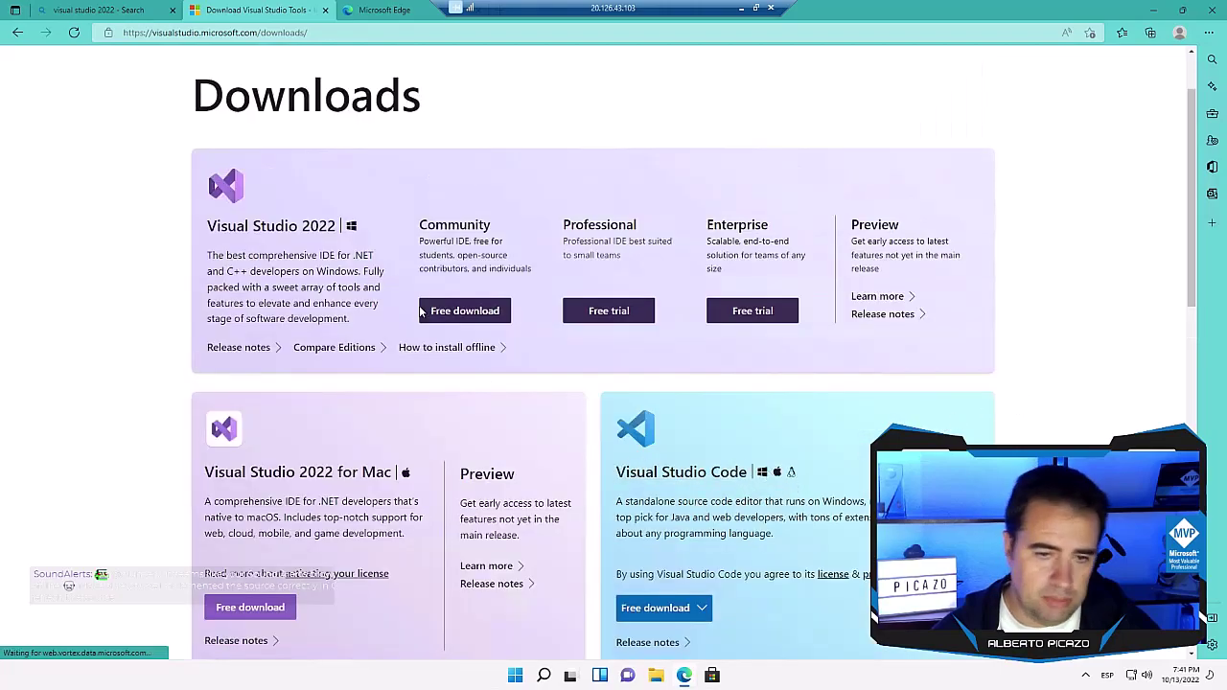
{"action": "left_click", "coordinate": [462, 311]}
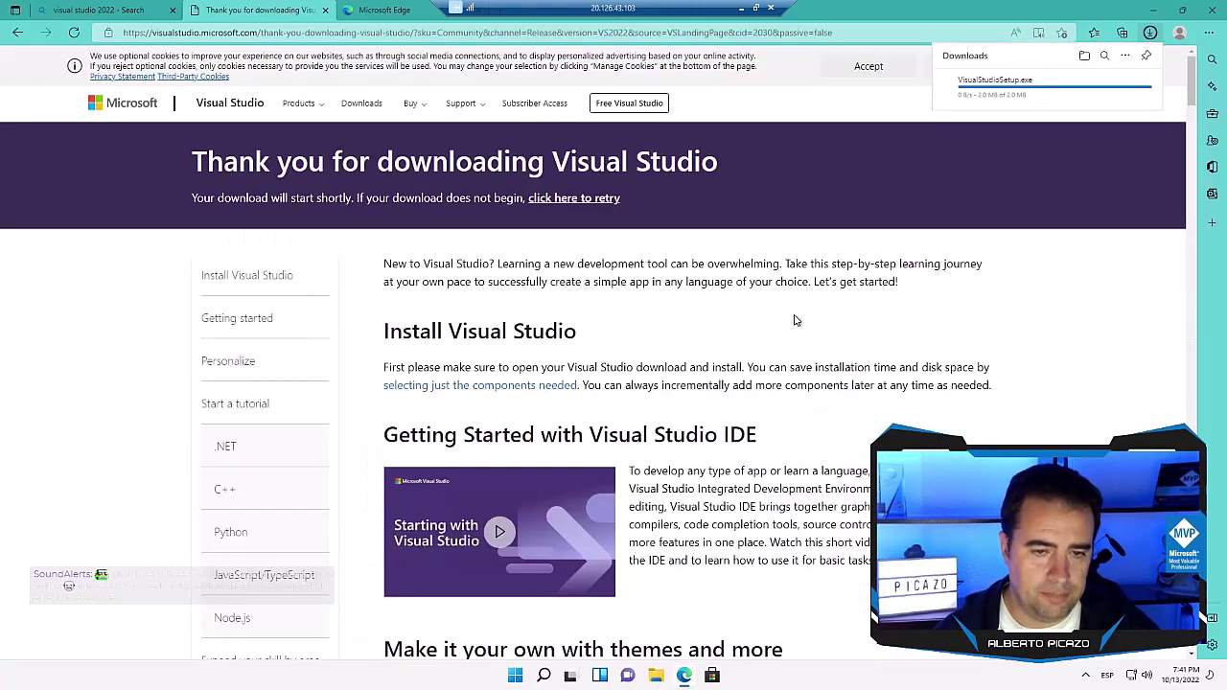
{"action": "scroll", "coordinate": [804, 272], "scroll_direction": "down", "scroll_amount": 4}
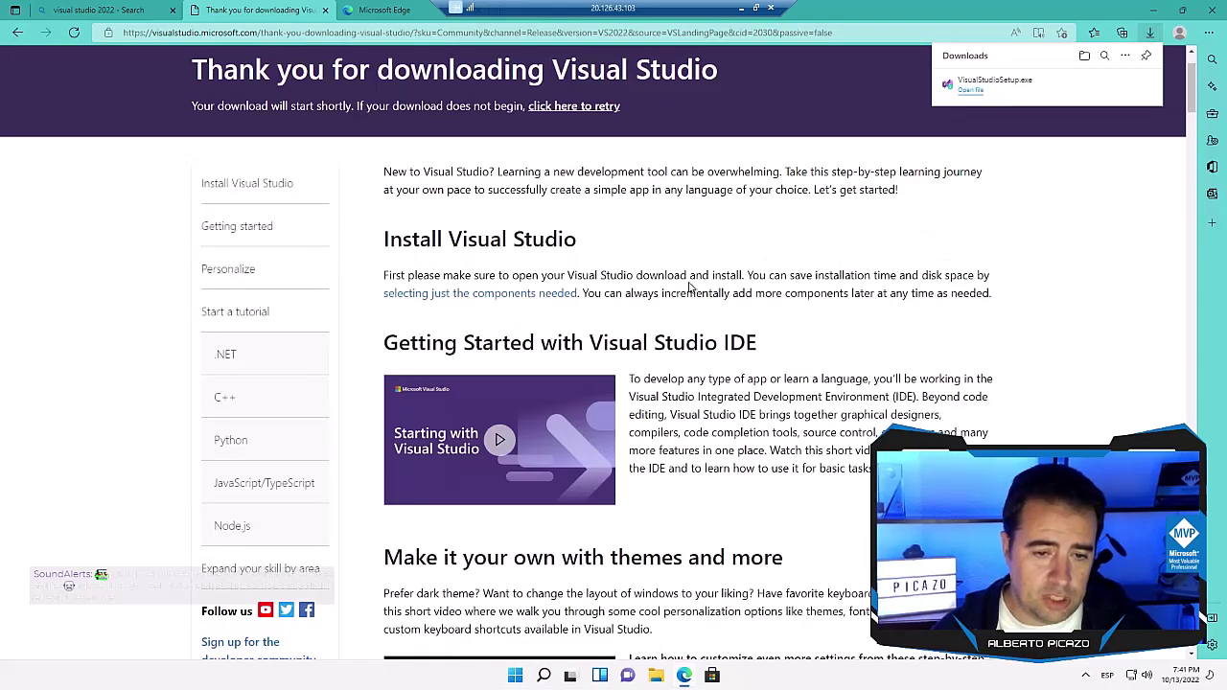
{"action": "scroll", "coordinate": [717, 275], "scroll_direction": "down", "scroll_amount": 5}
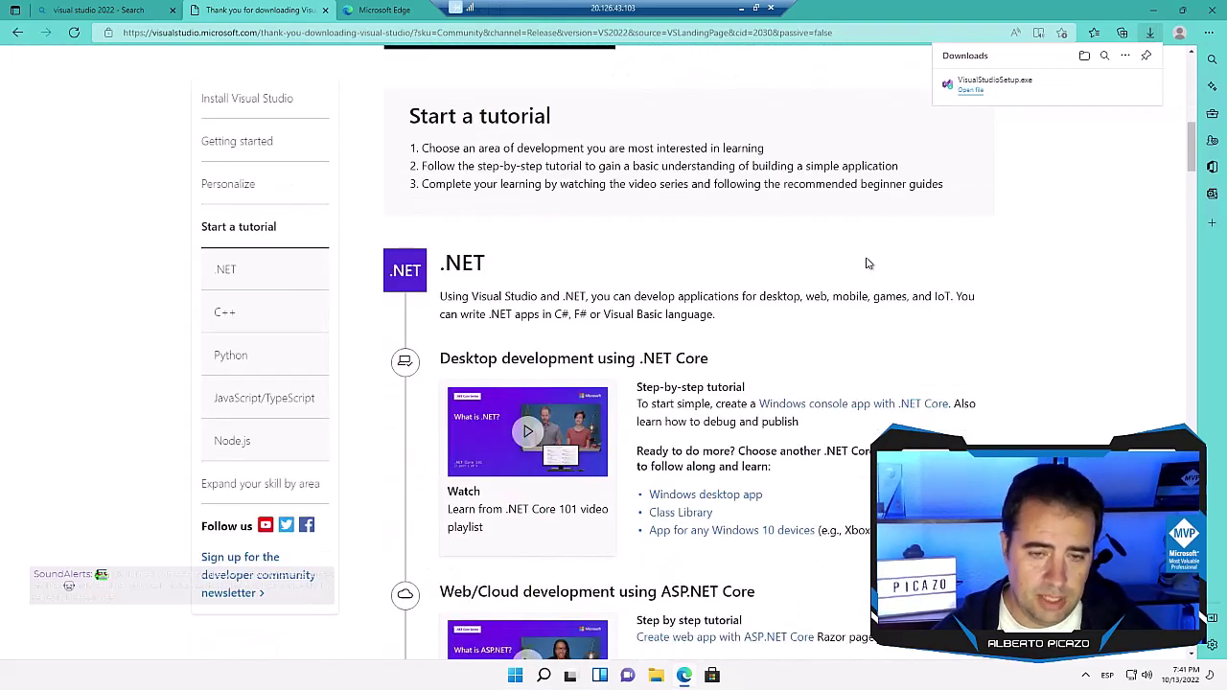
{"action": "scroll", "coordinate": [866, 268], "scroll_direction": "up", "scroll_amount": 6}
{"action": "scroll", "coordinate": [697, 503], "scroll_direction": "down", "scroll_amount": 10}
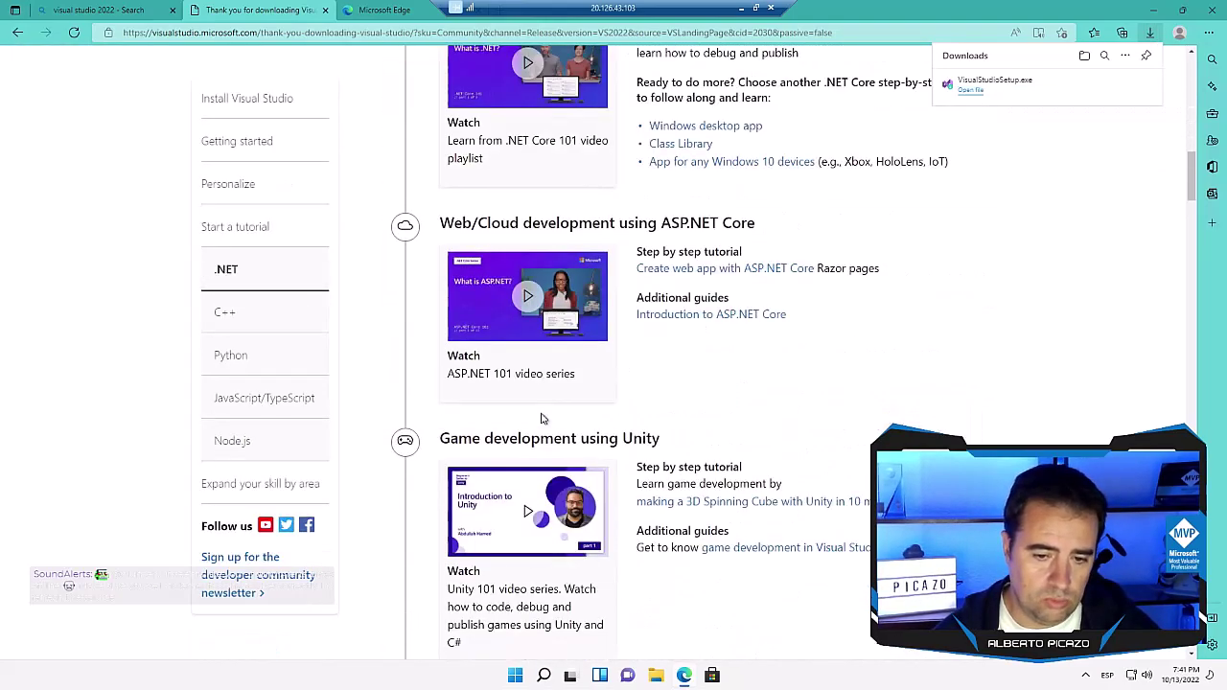
{"action": "scroll", "coordinate": [540, 419], "scroll_direction": "up", "scroll_amount": 13}
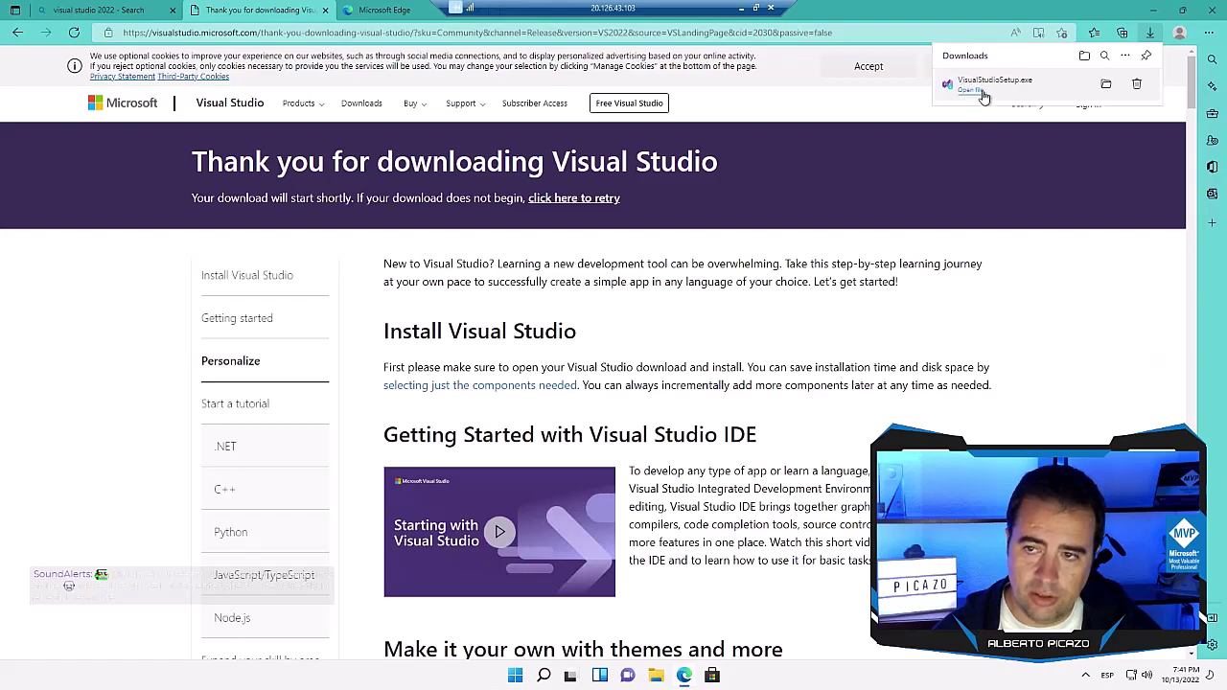
Step: Run the downloaded VisualStudioSetup file from its folder and continue with the Visual Studio Installer
{"action": "left_click", "coordinate": [1107, 89]}
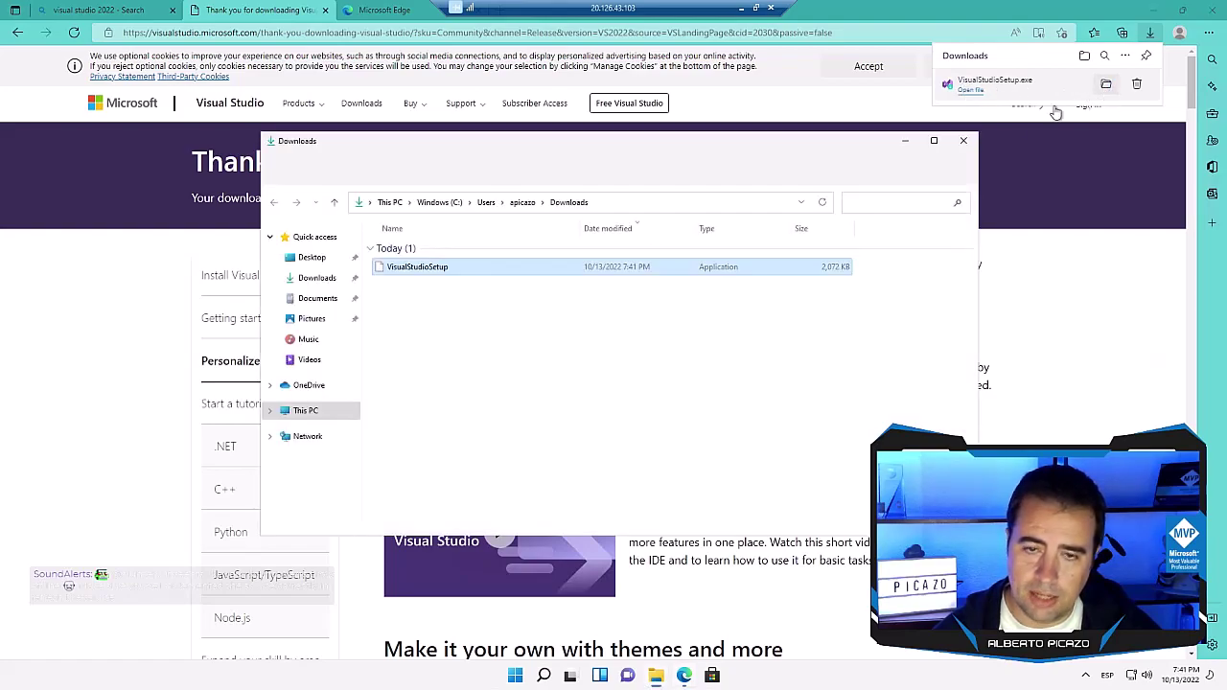
{"action": "double_click", "coordinate": [402, 269]}
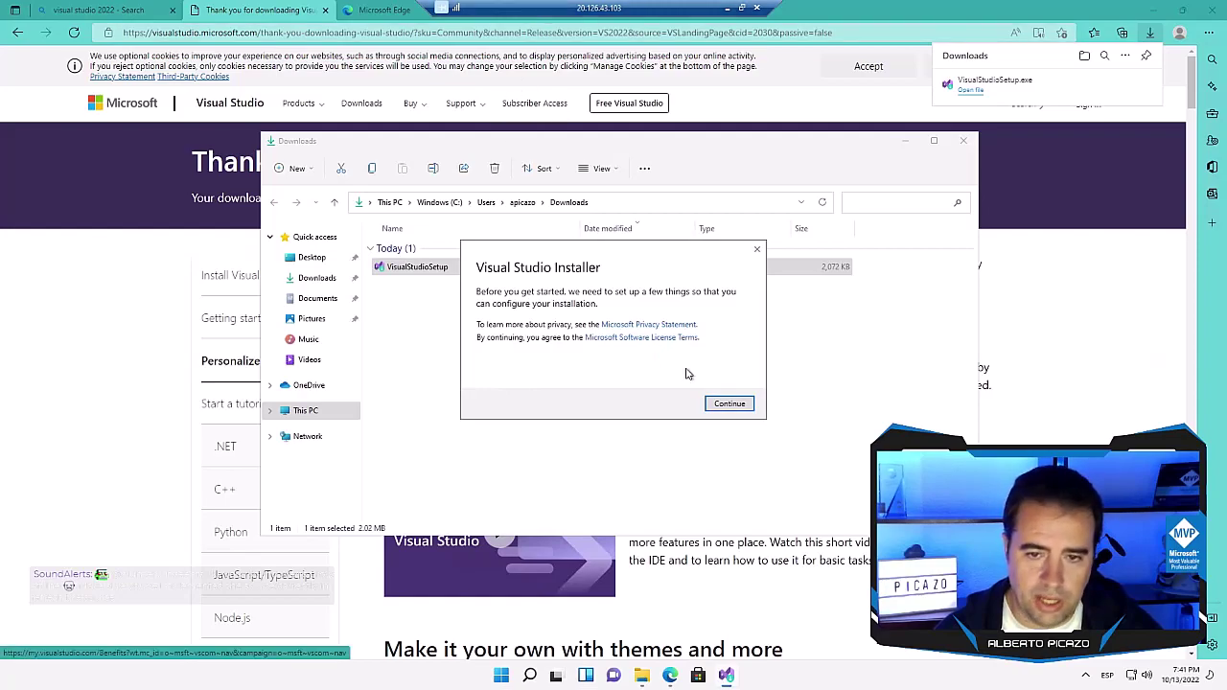
{"action": "left_click", "coordinate": [728, 404]}
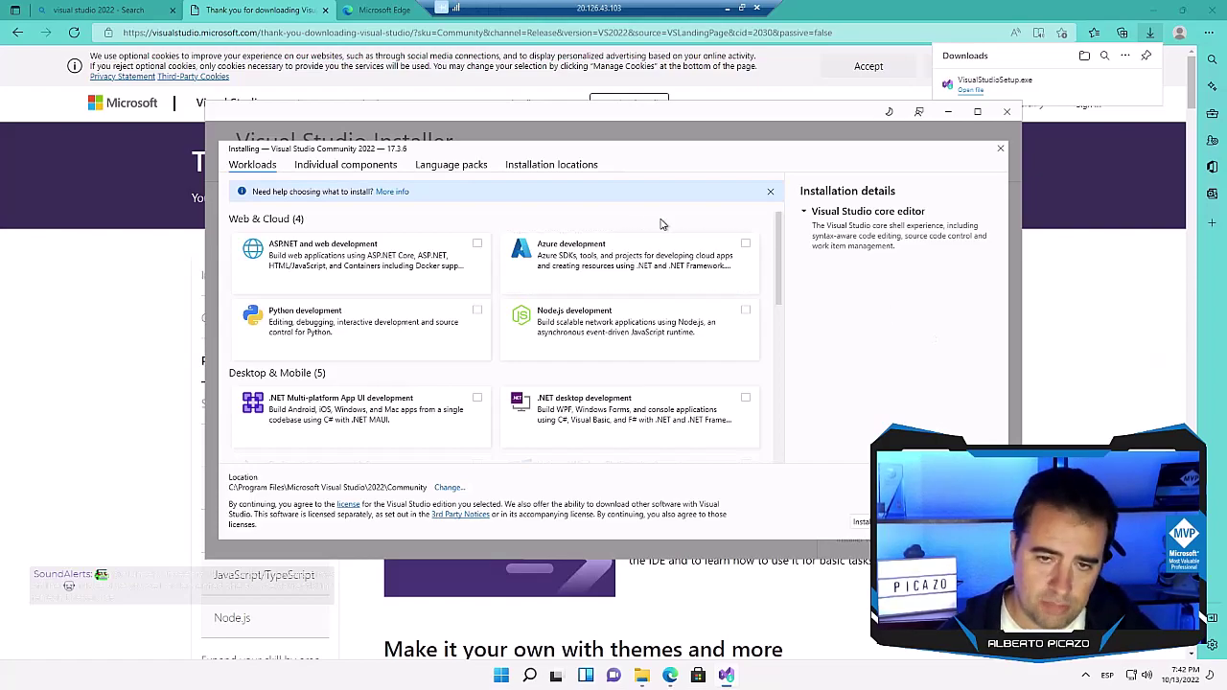
Step: Examine the available workloads in the Web & Cloud, Desktop & Mobile, Gaming and Other Toolsets groups
{"action": "scroll", "coordinate": [613, 396], "scroll_direction": "down", "scroll_amount": 1}
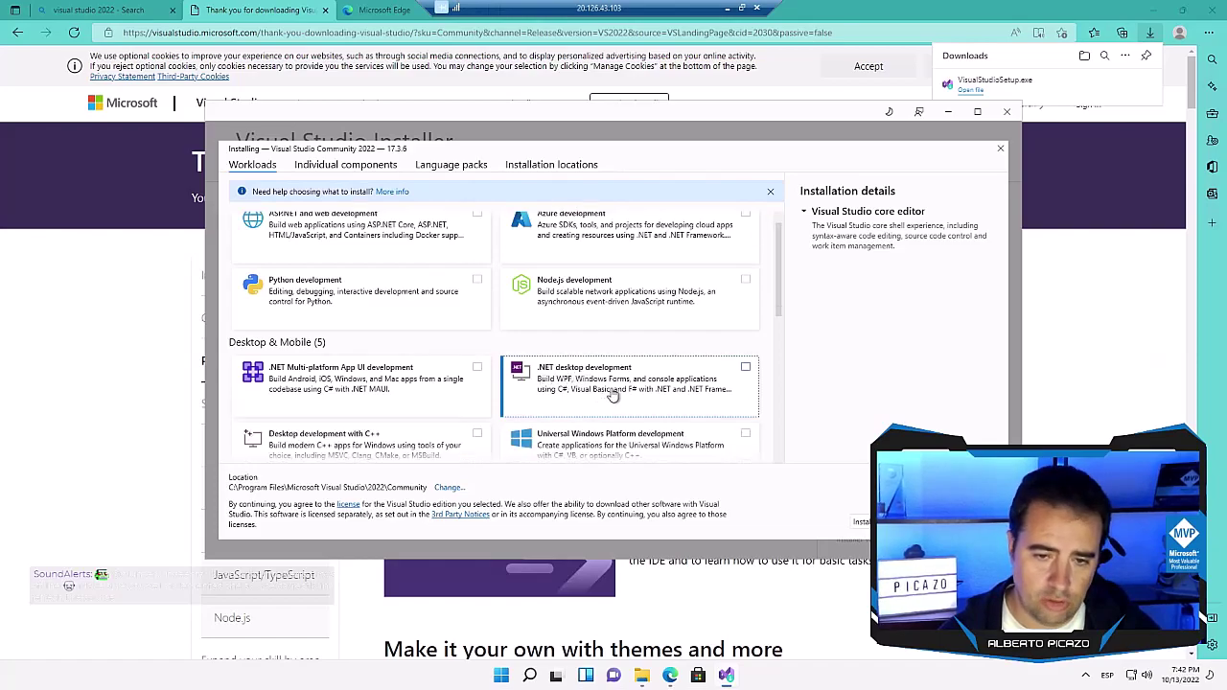
{"action": "scroll", "coordinate": [614, 396], "scroll_direction": "down", "scroll_amount": 2}
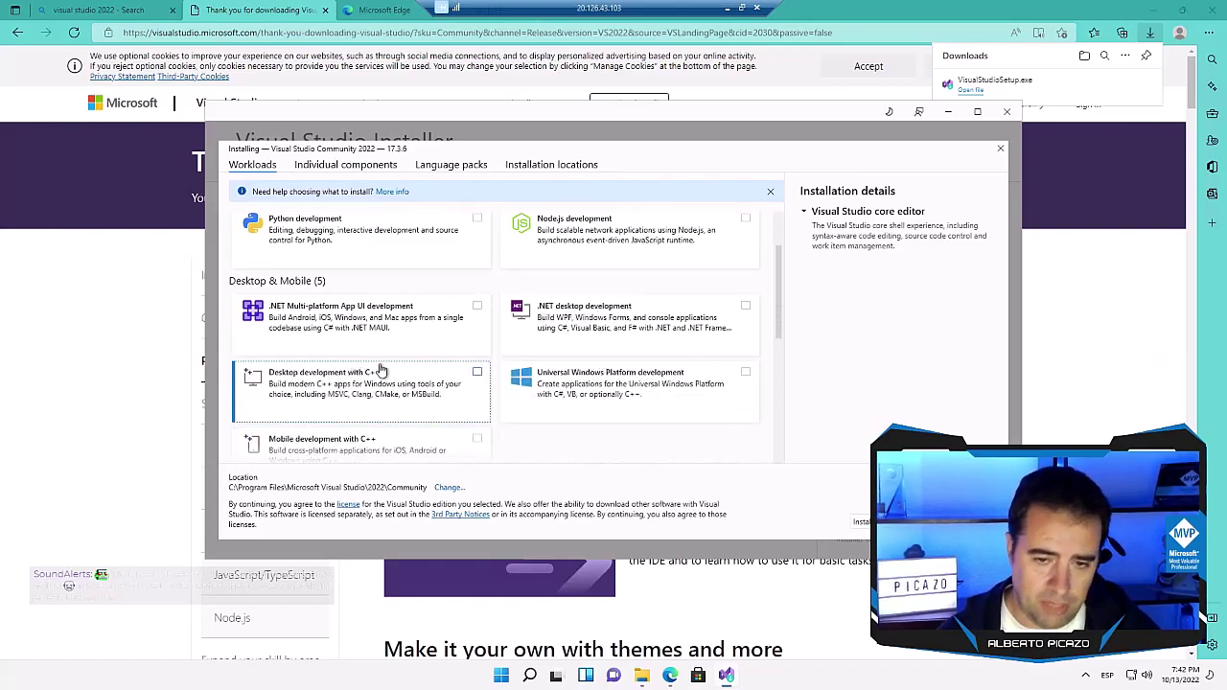
{"action": "scroll", "coordinate": [661, 383], "scroll_direction": "down", "scroll_amount": 1}
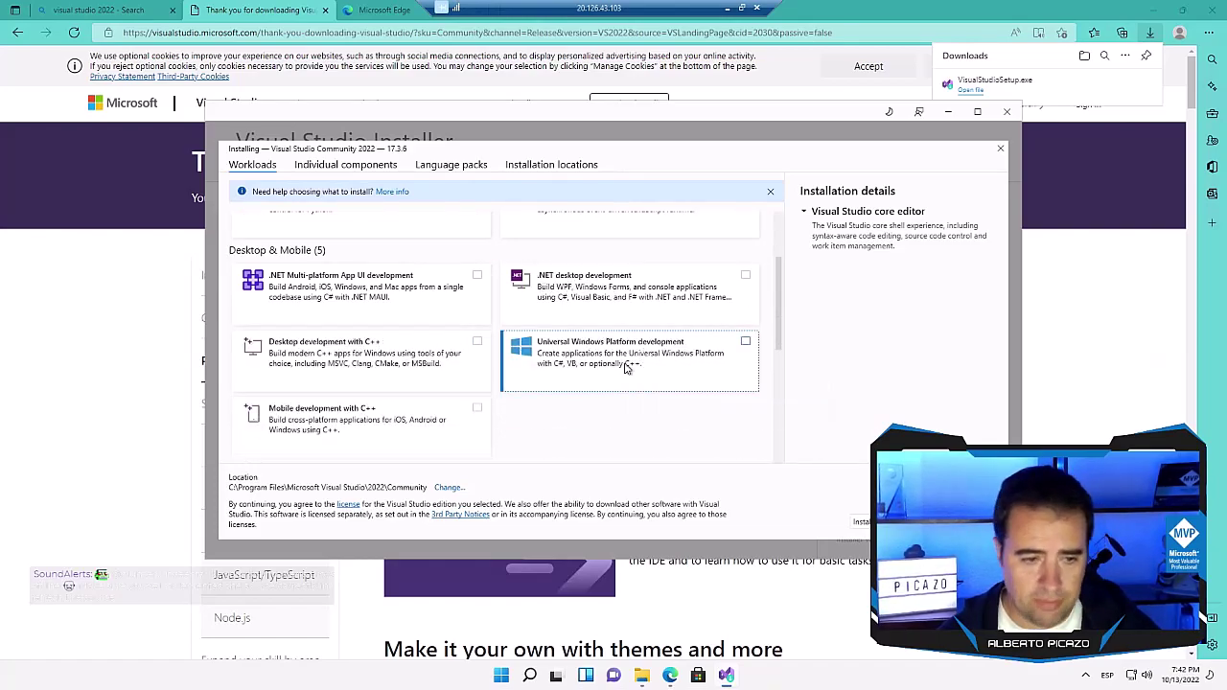
{"action": "scroll", "coordinate": [626, 367], "scroll_direction": "down", "scroll_amount": 2}
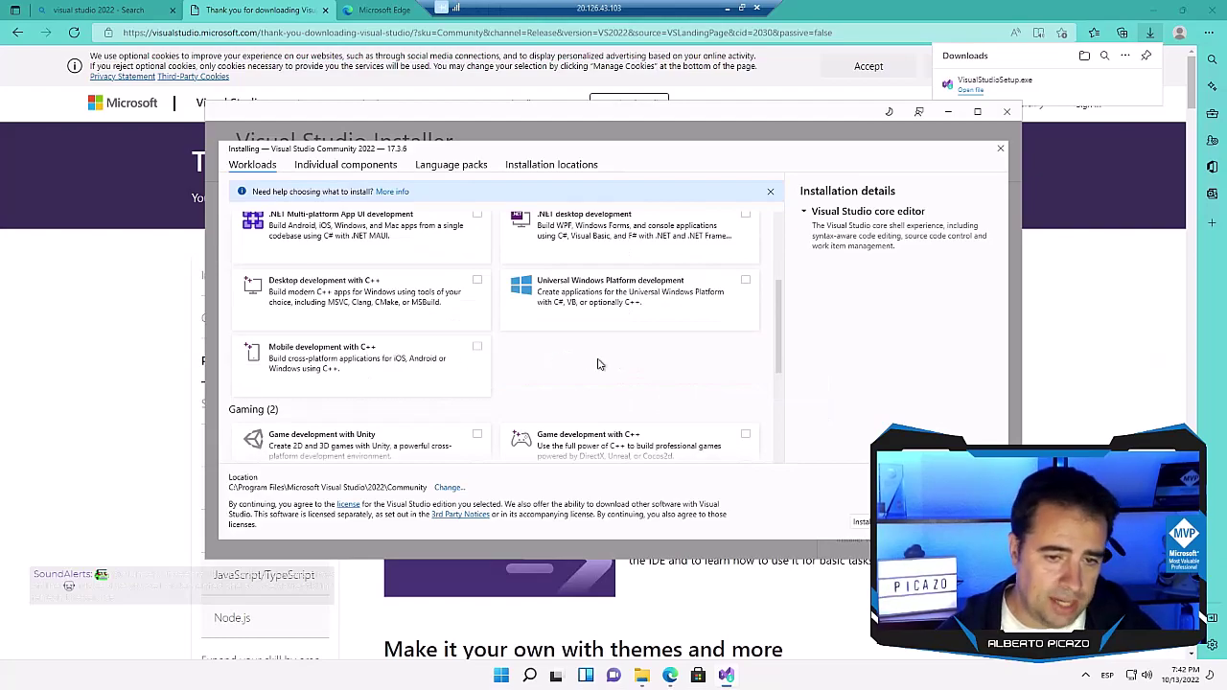
{"action": "scroll", "coordinate": [597, 364], "scroll_direction": "down", "scroll_amount": 3}
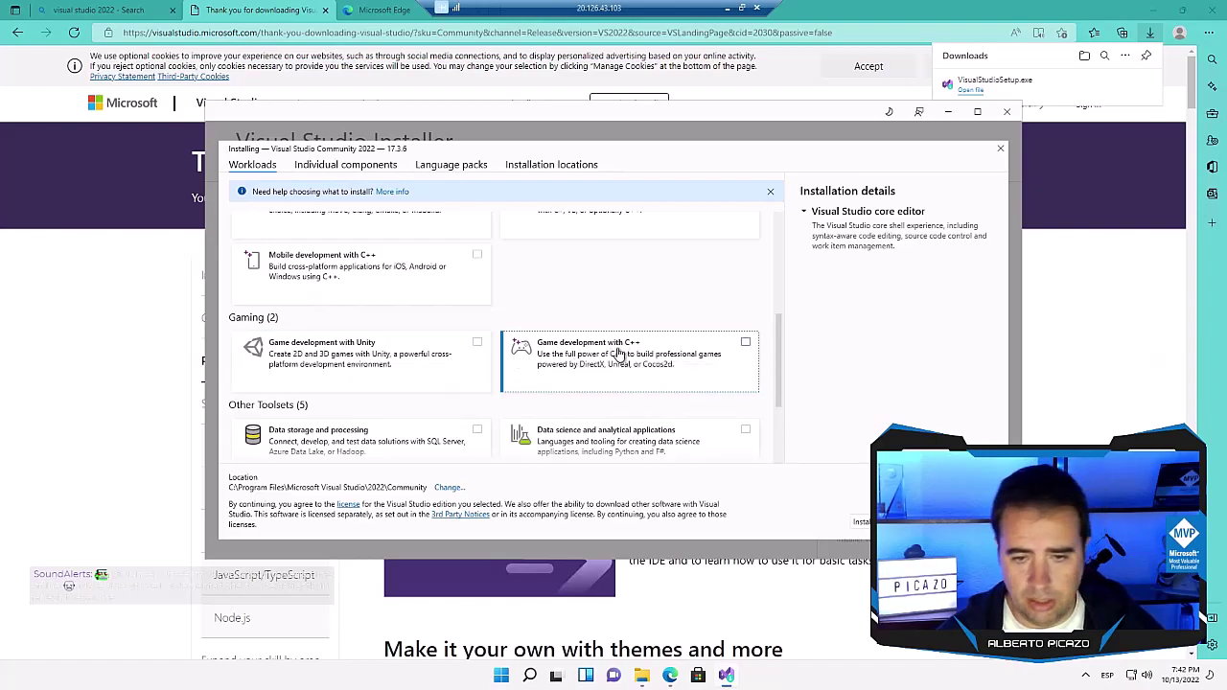
{"action": "scroll", "coordinate": [630, 351], "scroll_direction": "down", "scroll_amount": 1}
{"action": "scroll", "coordinate": [629, 351], "scroll_direction": "down", "scroll_amount": 2}
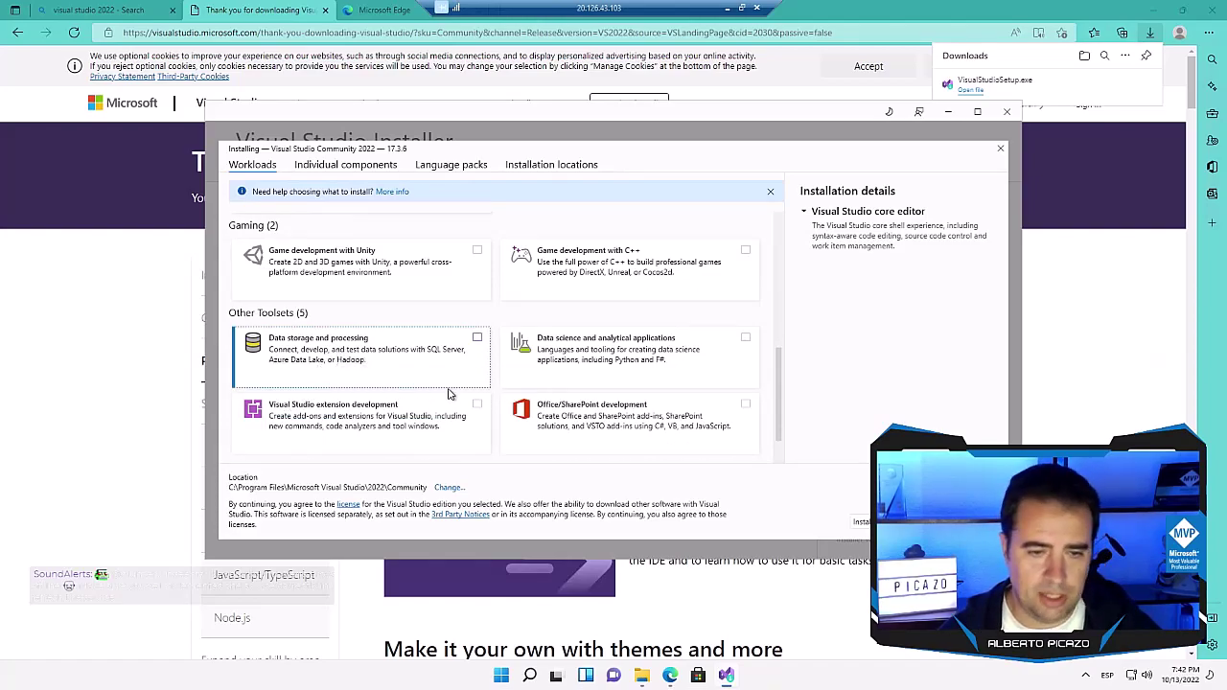
{"action": "scroll", "coordinate": [614, 330], "scroll_direction": "down", "scroll_amount": 1}
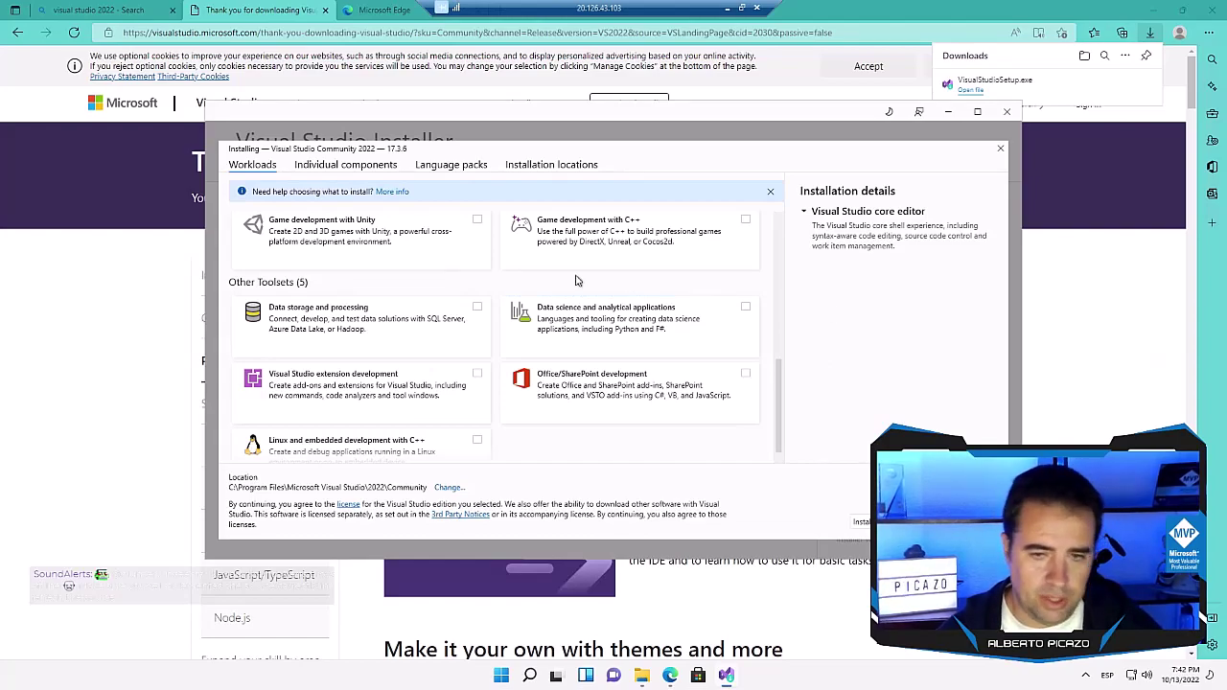
{"action": "left_click", "coordinate": [746, 309]}
{"action": "left_click", "coordinate": [746, 309]}
{"action": "scroll", "coordinate": [443, 369], "scroll_direction": "down", "scroll_amount": 1}
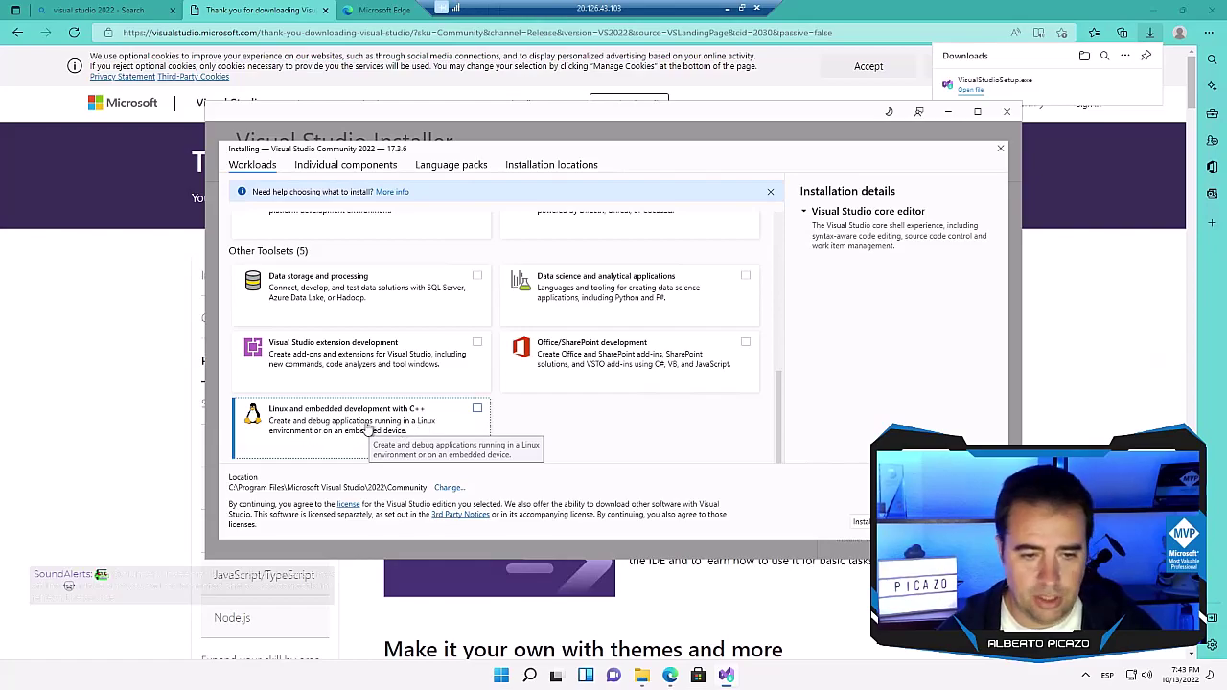
{"action": "scroll", "coordinate": [518, 423], "scroll_direction": "up", "scroll_amount": 2}
{"action": "scroll", "coordinate": [518, 423], "scroll_direction": "up", "scroll_amount": 5}
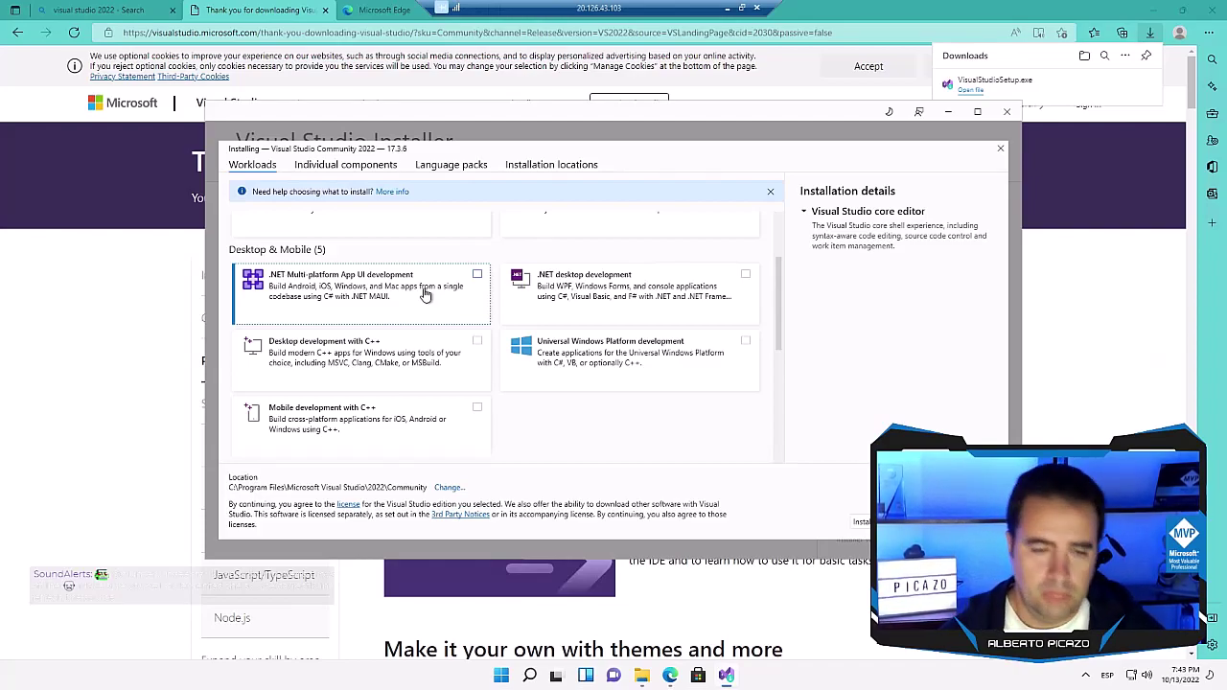
{"action": "scroll", "coordinate": [425, 294], "scroll_direction": "up", "scroll_amount": 3}
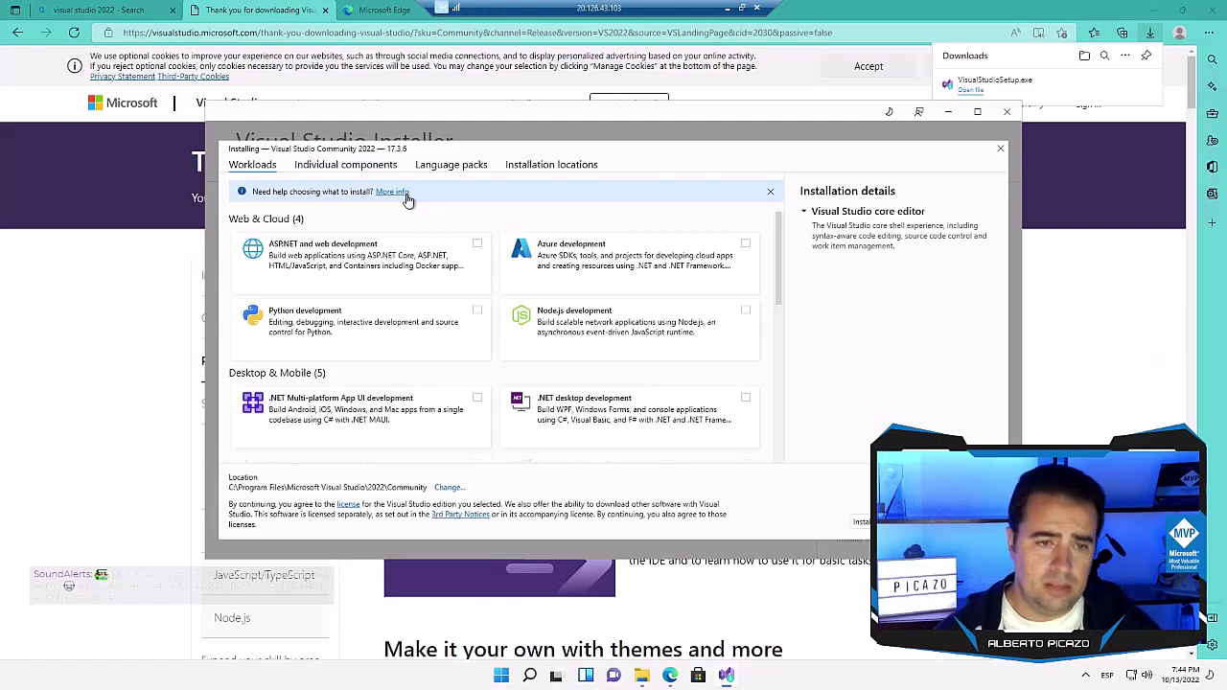
Step: Select the ASP.NET and web development and Azure development workloads for installation
{"action": "left_click", "coordinate": [477, 245]}
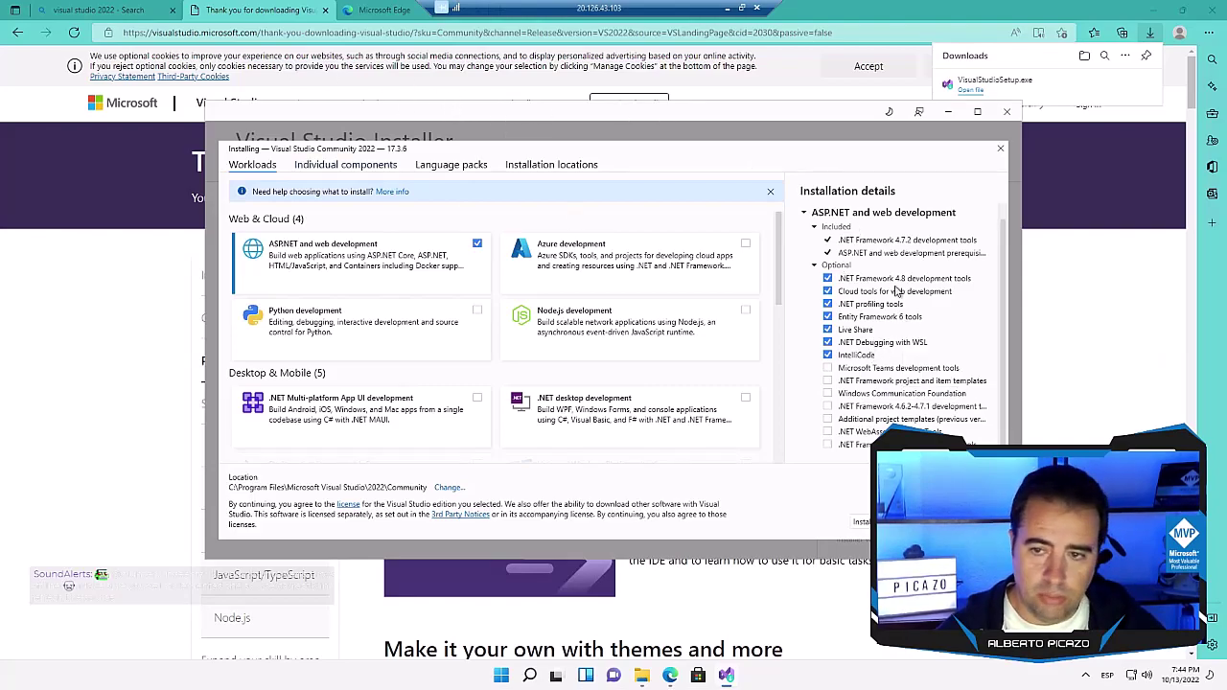
{"action": "left_click", "coordinate": [745, 244]}
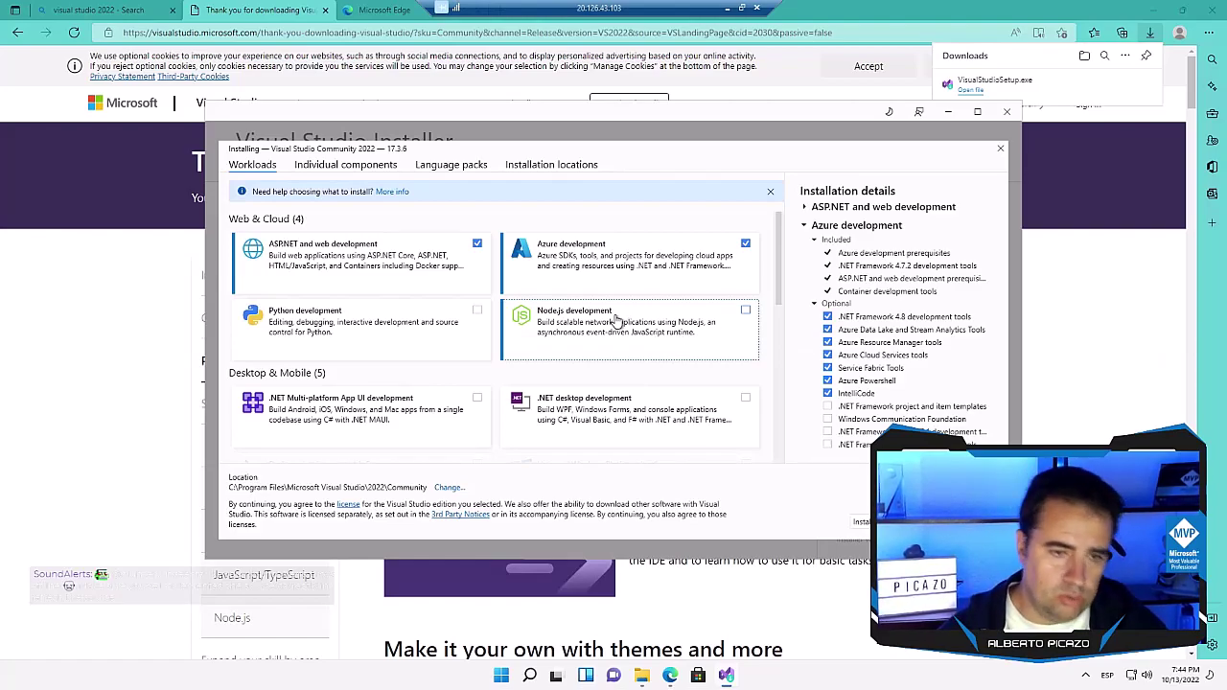
Step: Add the Node.js development workload to the selection and start installing Visual Studio Community 2022
{"action": "left_click", "coordinate": [745, 313]}
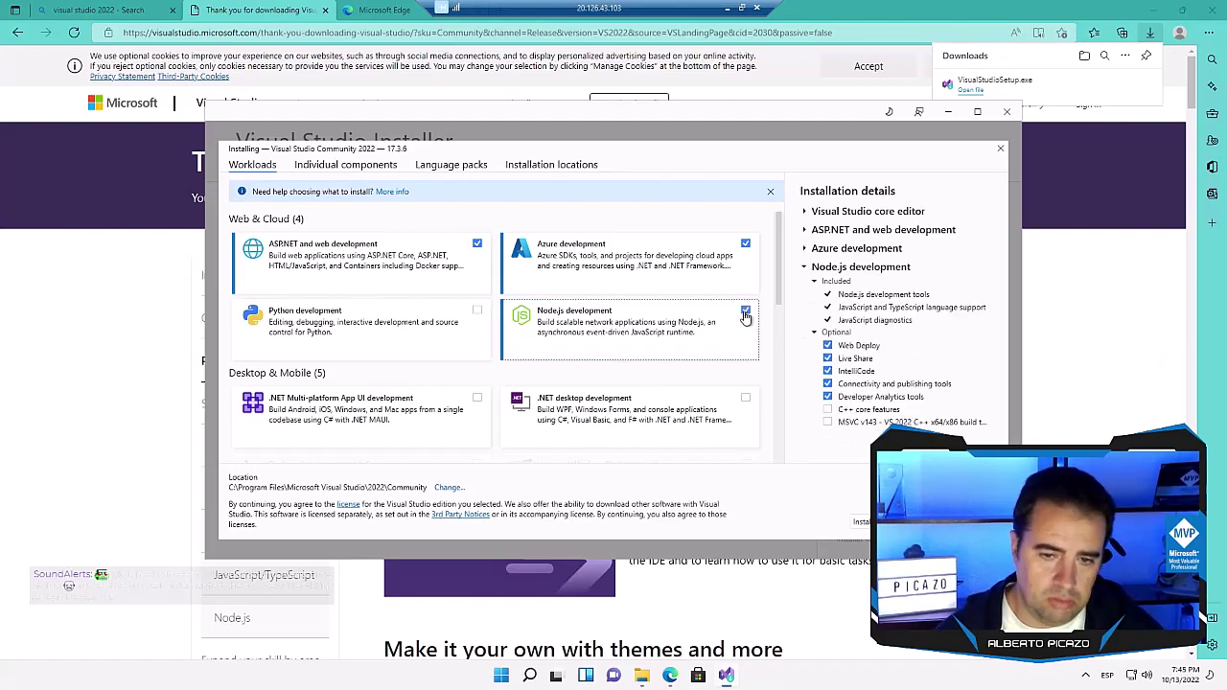
{"action": "scroll", "coordinate": [623, 374], "scroll_direction": "down", "scroll_amount": 1}
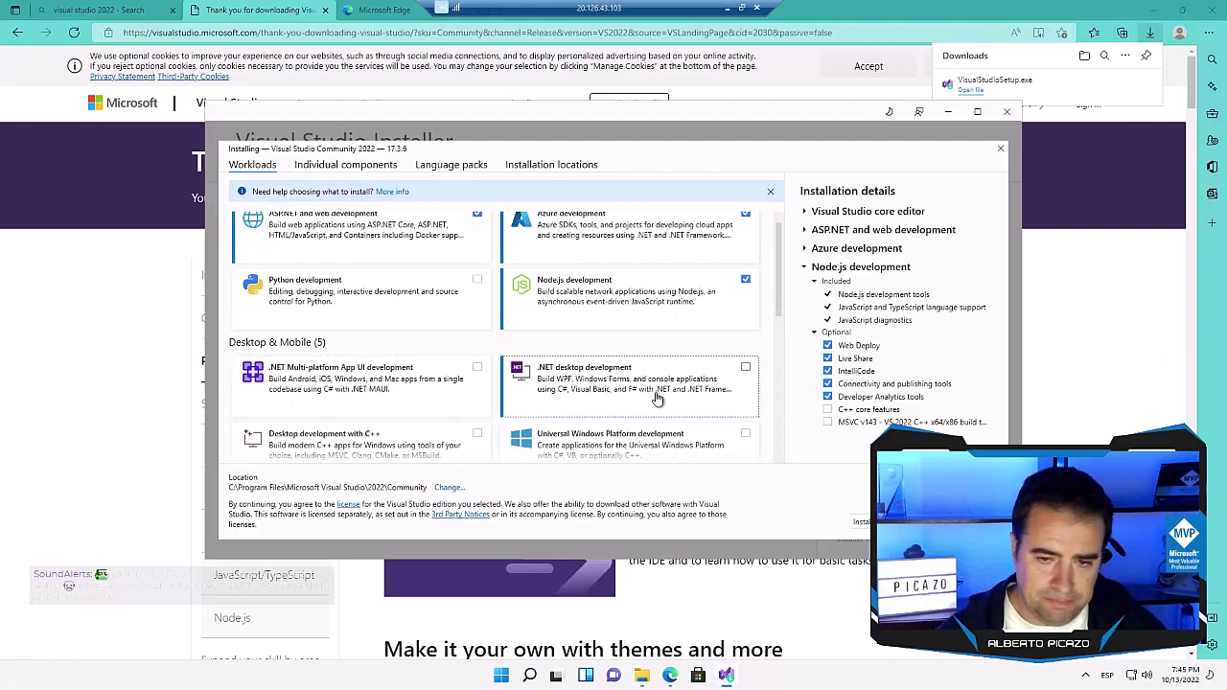
{"action": "scroll", "coordinate": [594, 369], "scroll_direction": "down", "scroll_amount": 1}
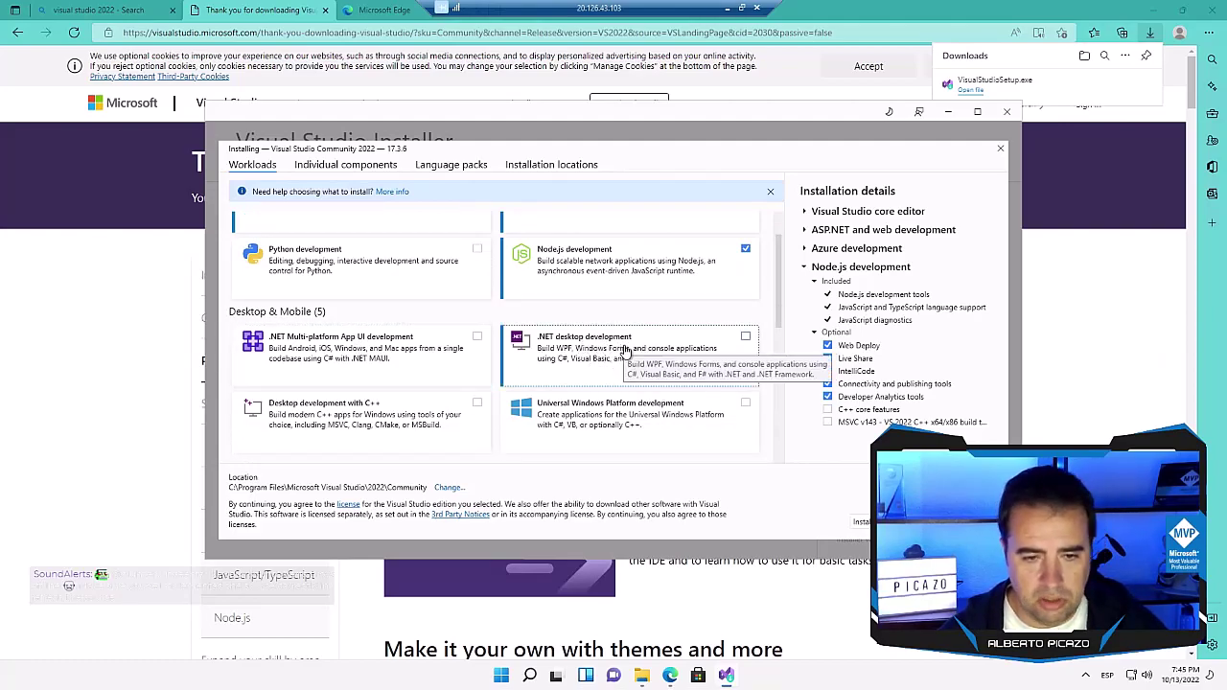
{"action": "scroll", "coordinate": [624, 351], "scroll_direction": "down", "scroll_amount": 5}
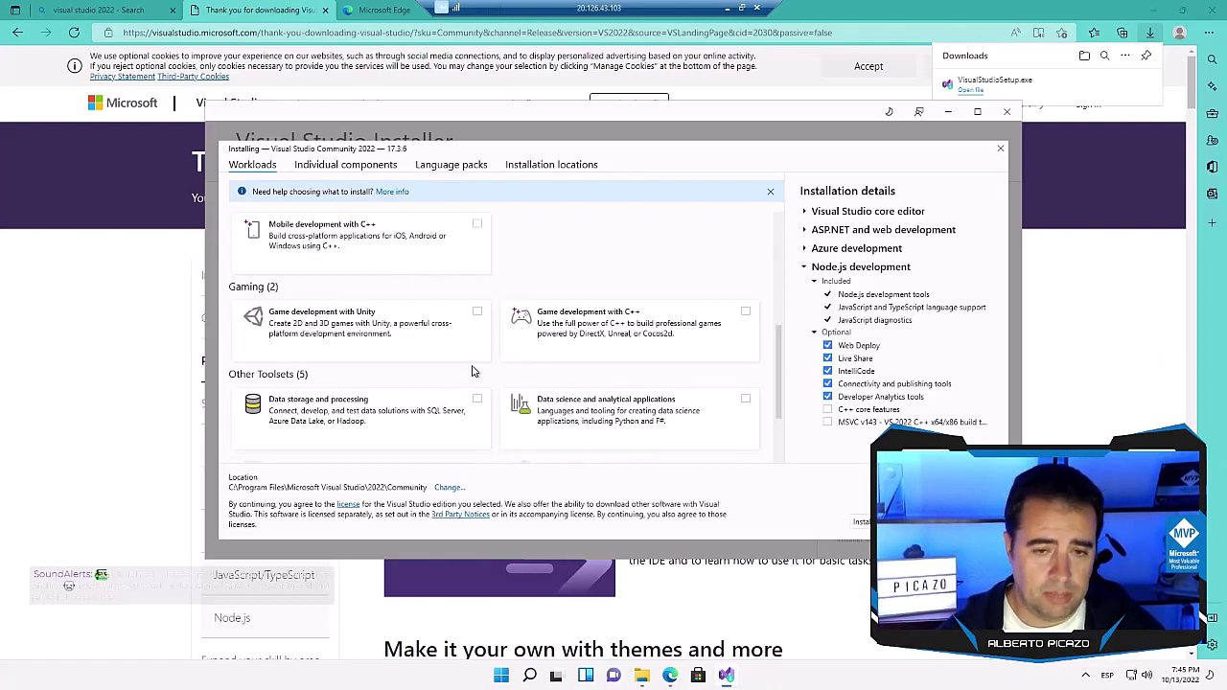
{"action": "scroll", "coordinate": [473, 371], "scroll_direction": "up", "scroll_amount": 1}
{"action": "scroll", "coordinate": [473, 371], "scroll_direction": "down", "scroll_amount": 2}
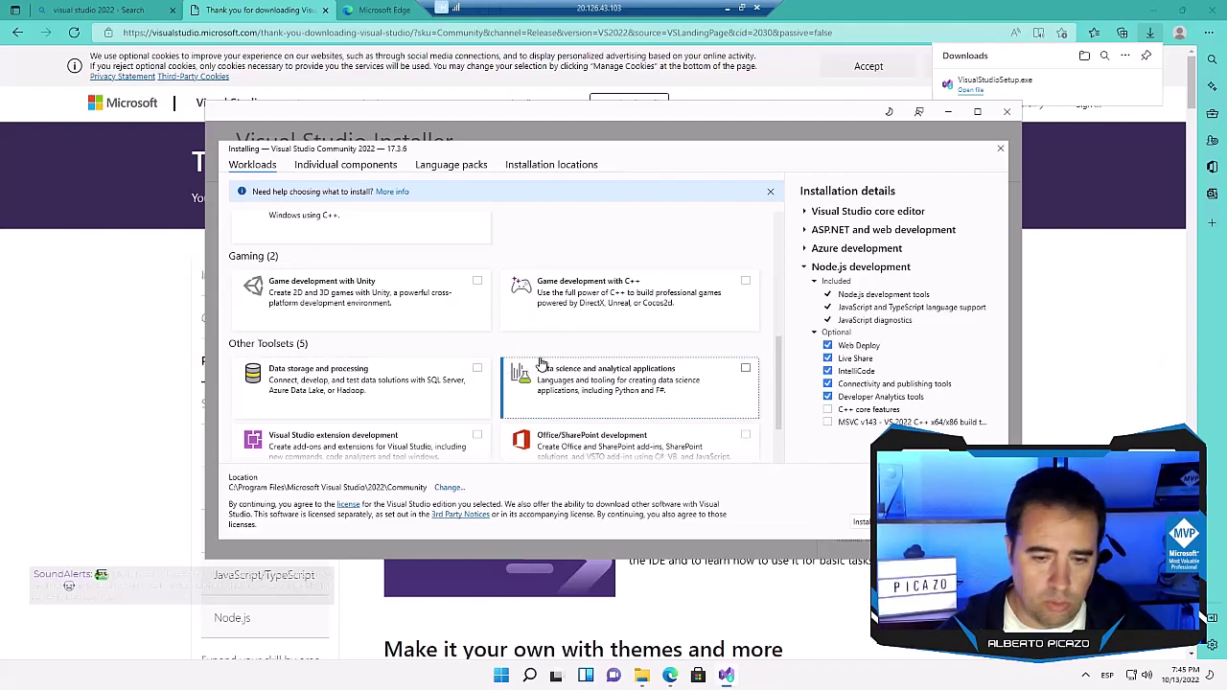
{"action": "scroll", "coordinate": [543, 365], "scroll_direction": "down", "scroll_amount": 1}
{"action": "scroll", "coordinate": [542, 364], "scroll_direction": "down", "scroll_amount": 1}
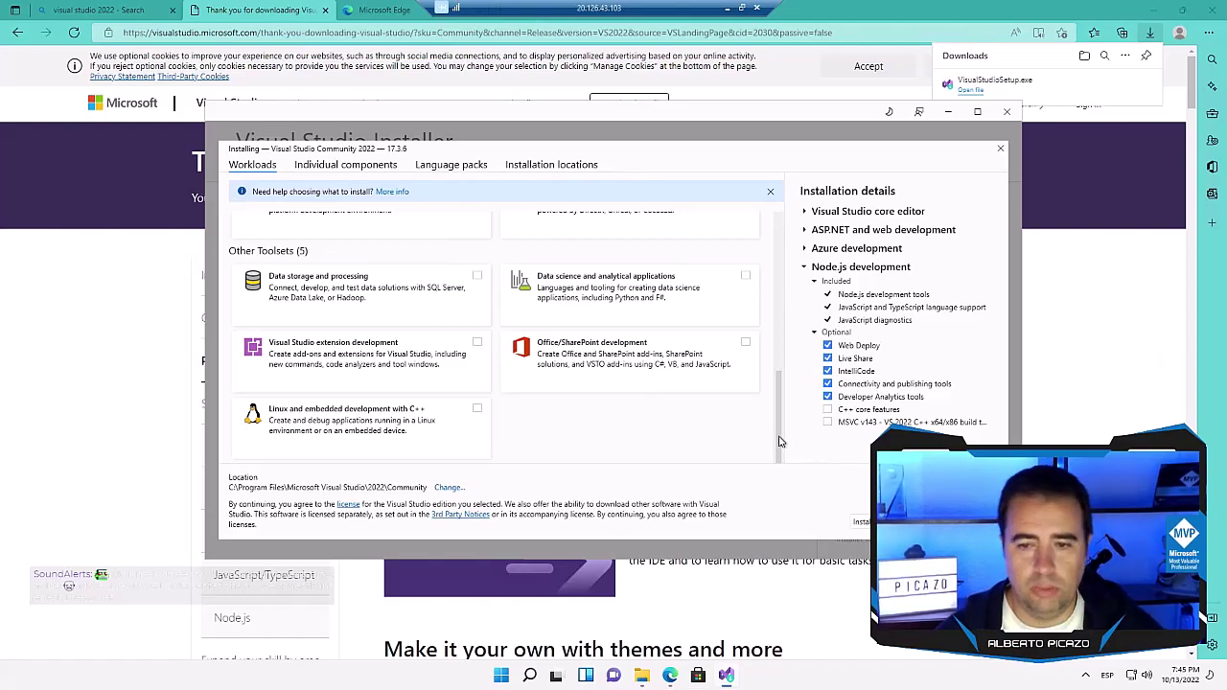
{"action": "left_click_drag", "start_coordinate": [780, 441], "coordinate": [778, 238]}
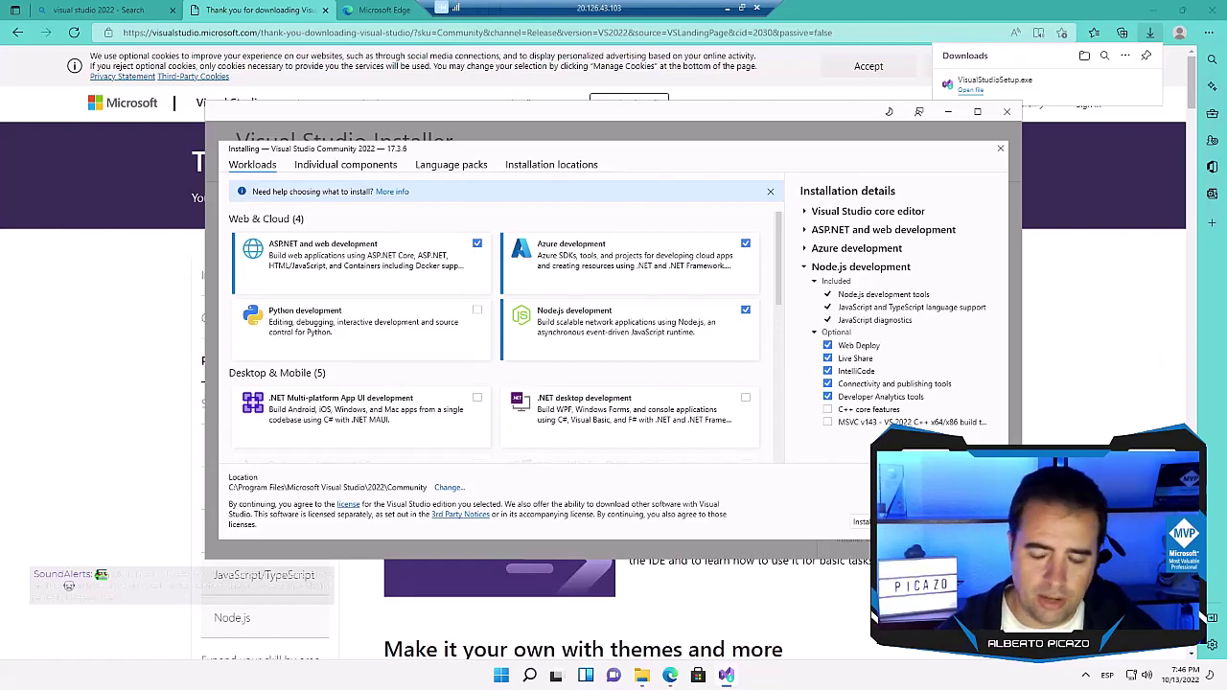
{"action": "left_click", "coordinate": [863, 521]}
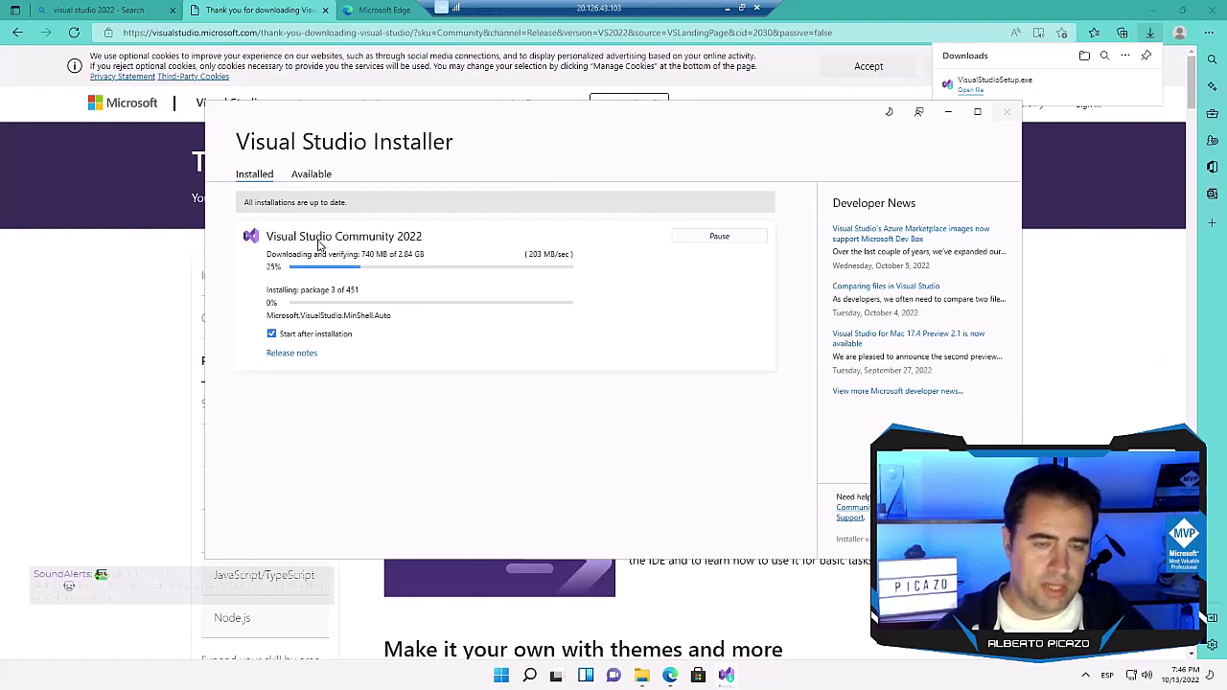
Step: Open the Visual Studio 2022 product page from the search results and go to its Downloads page
{"action": "left_click", "coordinate": [105, 9]}
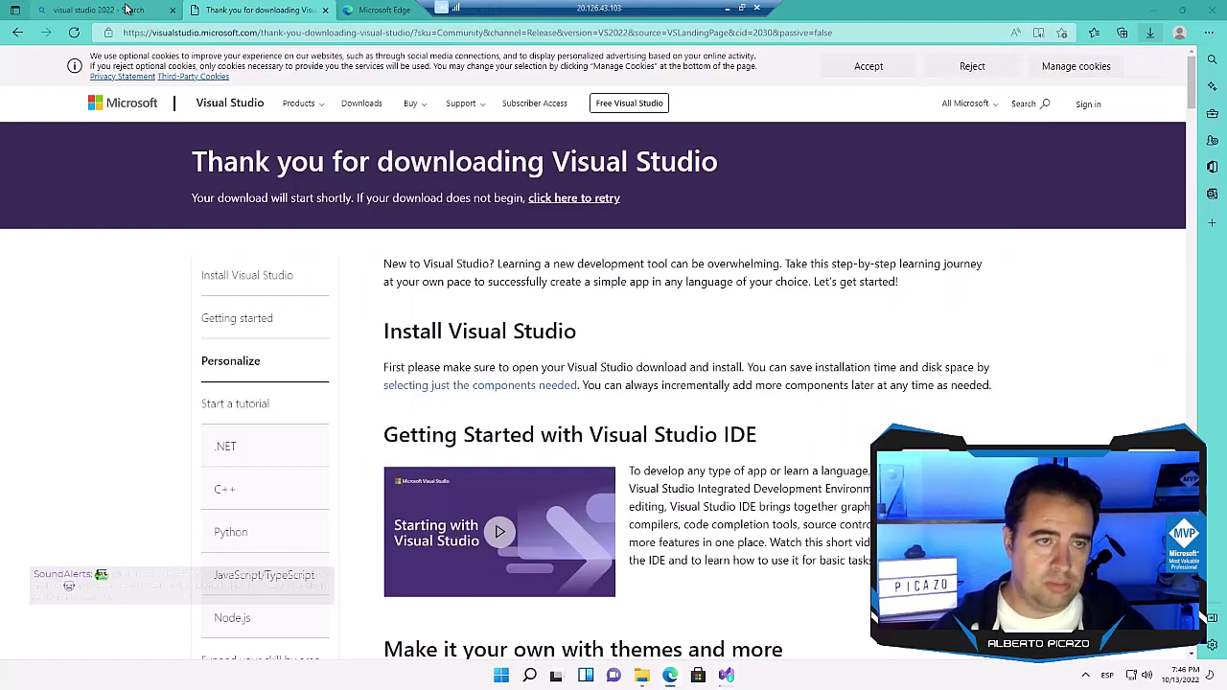
{"action": "left_click", "coordinate": [271, 165]}
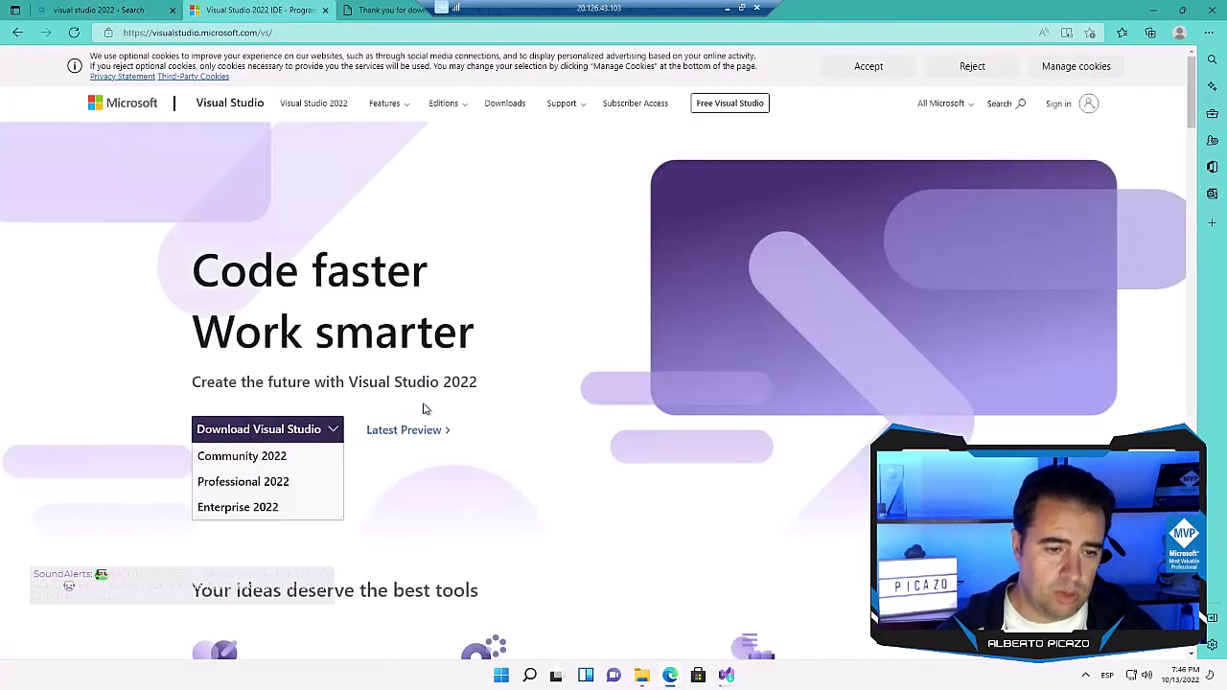
{"action": "scroll", "coordinate": [502, 381], "scroll_direction": "down", "scroll_amount": 3}
{"action": "scroll", "coordinate": [501, 371], "scroll_direction": "down", "scroll_amount": 4}
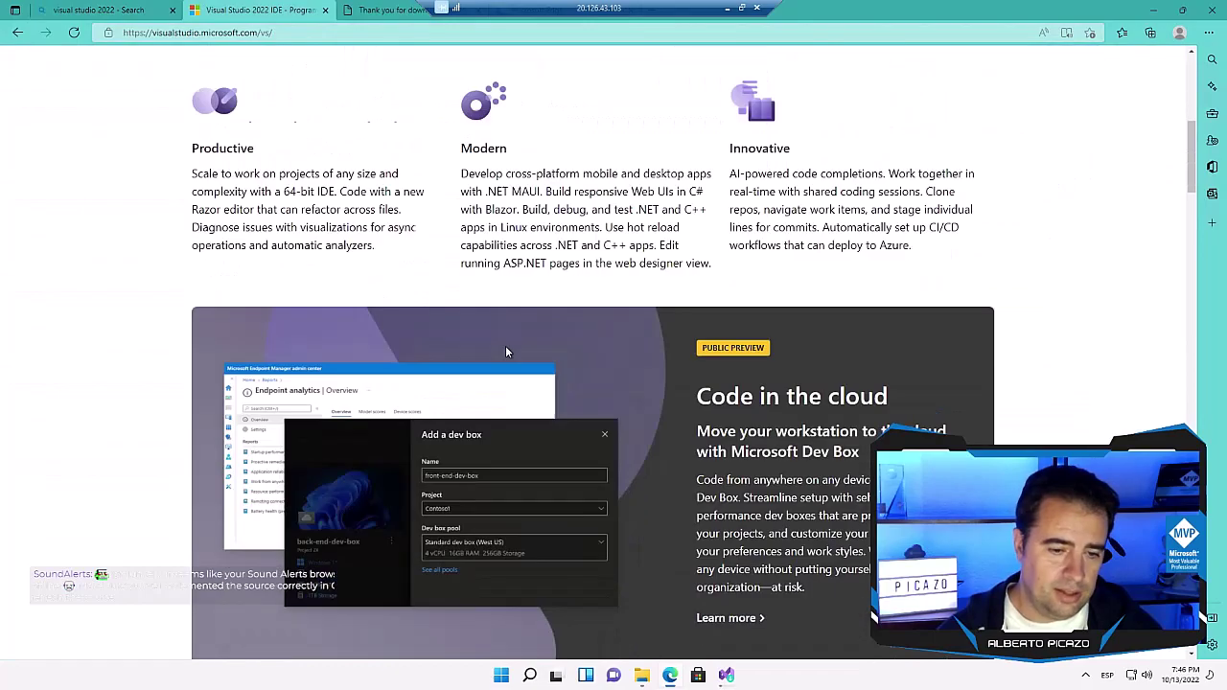
{"action": "scroll", "coordinate": [211, 302], "scroll_direction": "down", "scroll_amount": 2}
{"action": "scroll", "coordinate": [211, 303], "scroll_direction": "up", "scroll_amount": 10}
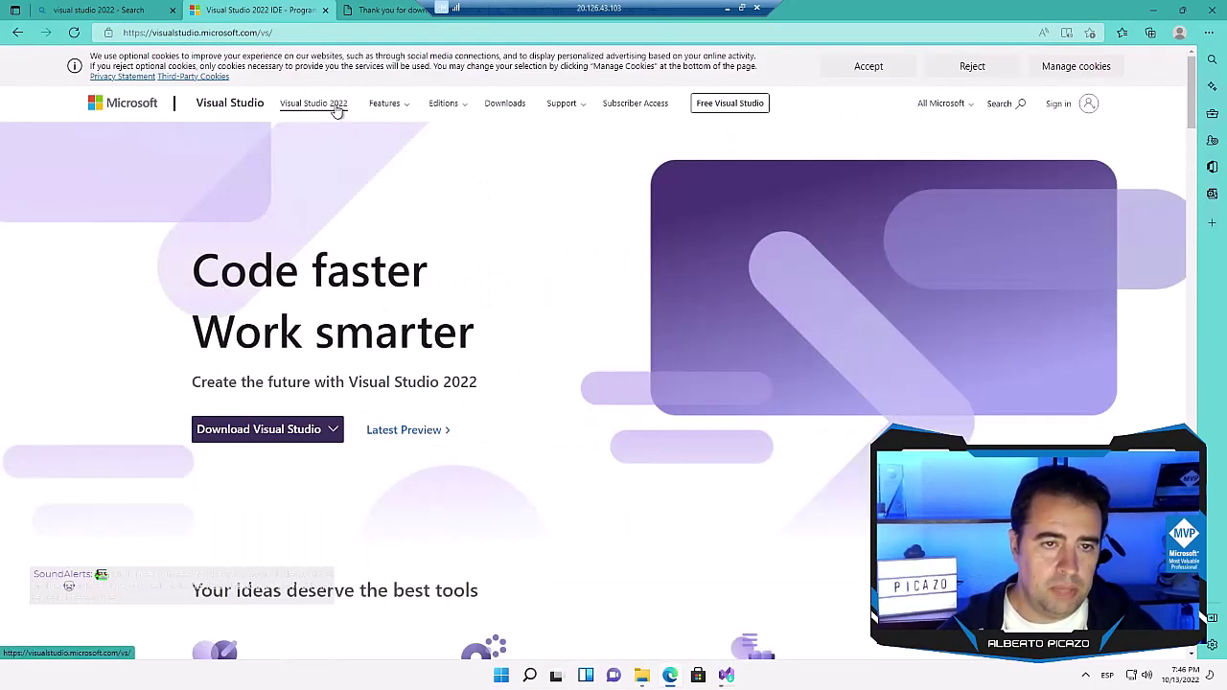
{"action": "left_click", "coordinate": [503, 104]}
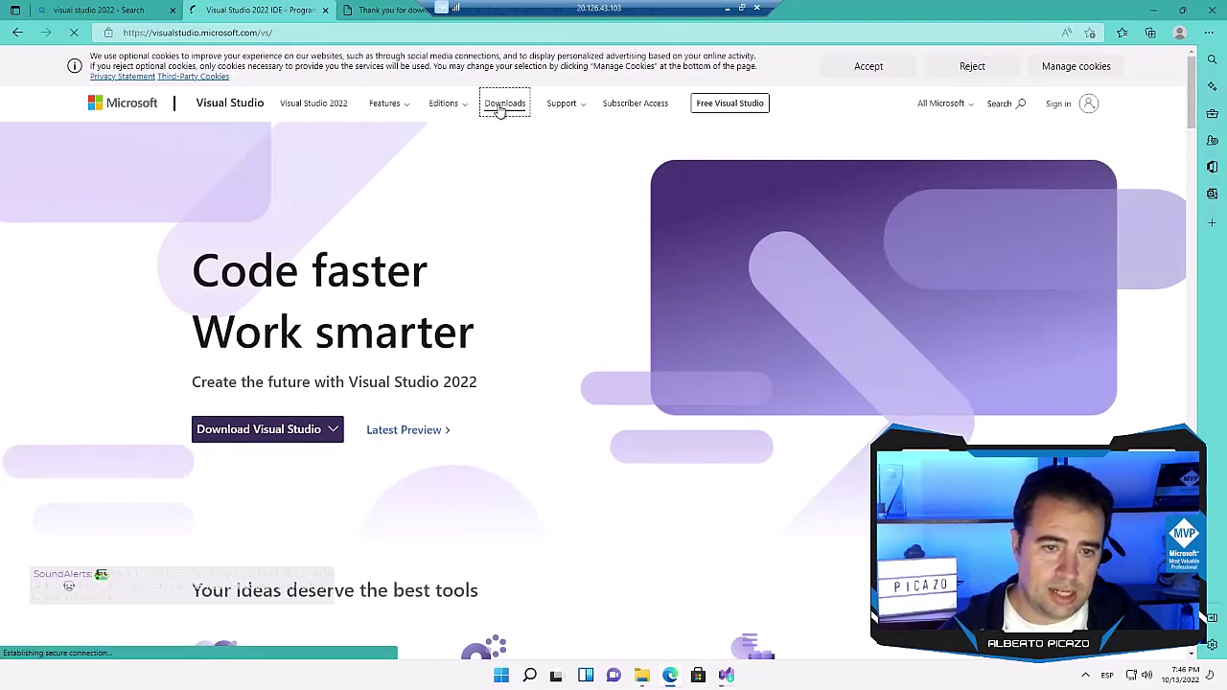
Step: Download the Windows x64 User Installer of Visual Studio Code from the Downloads page
{"action": "scroll", "coordinate": [671, 296], "scroll_direction": "down", "scroll_amount": 3}
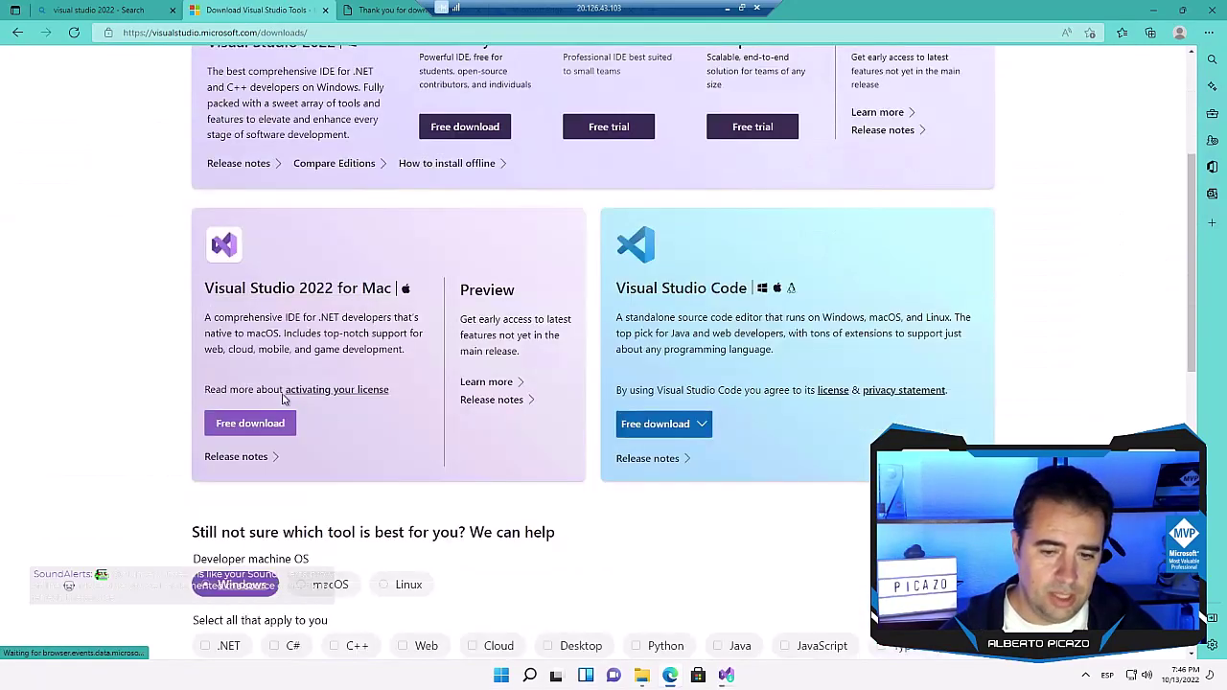
{"action": "left_click", "coordinate": [698, 425]}
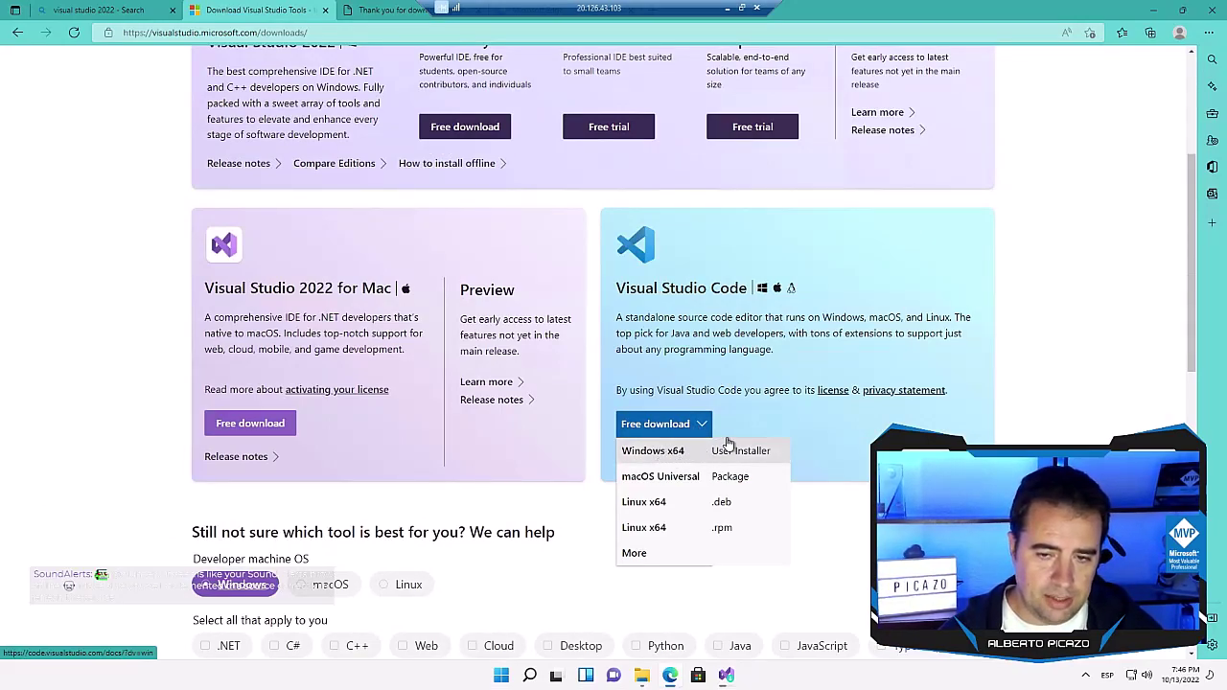
{"action": "left_click", "coordinate": [195, 35]}
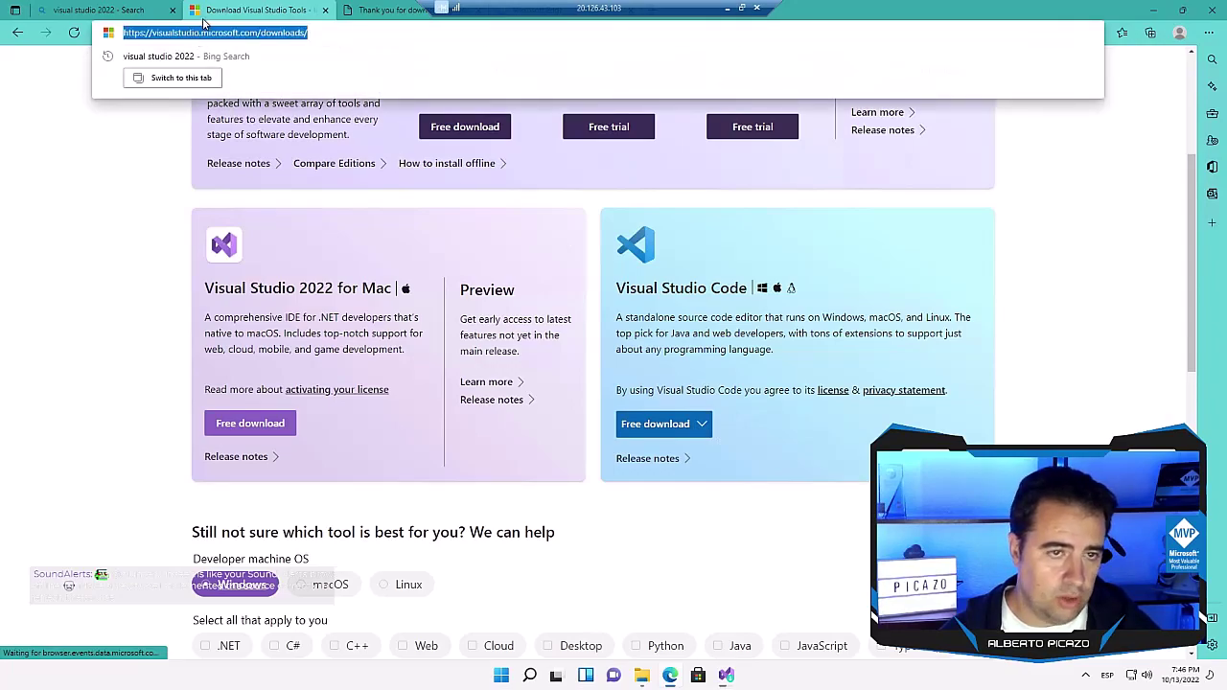
{"action": "left_click", "coordinate": [113, 206]}
{"action": "scroll", "coordinate": [112, 213], "scroll_direction": "up", "scroll_amount": 3}
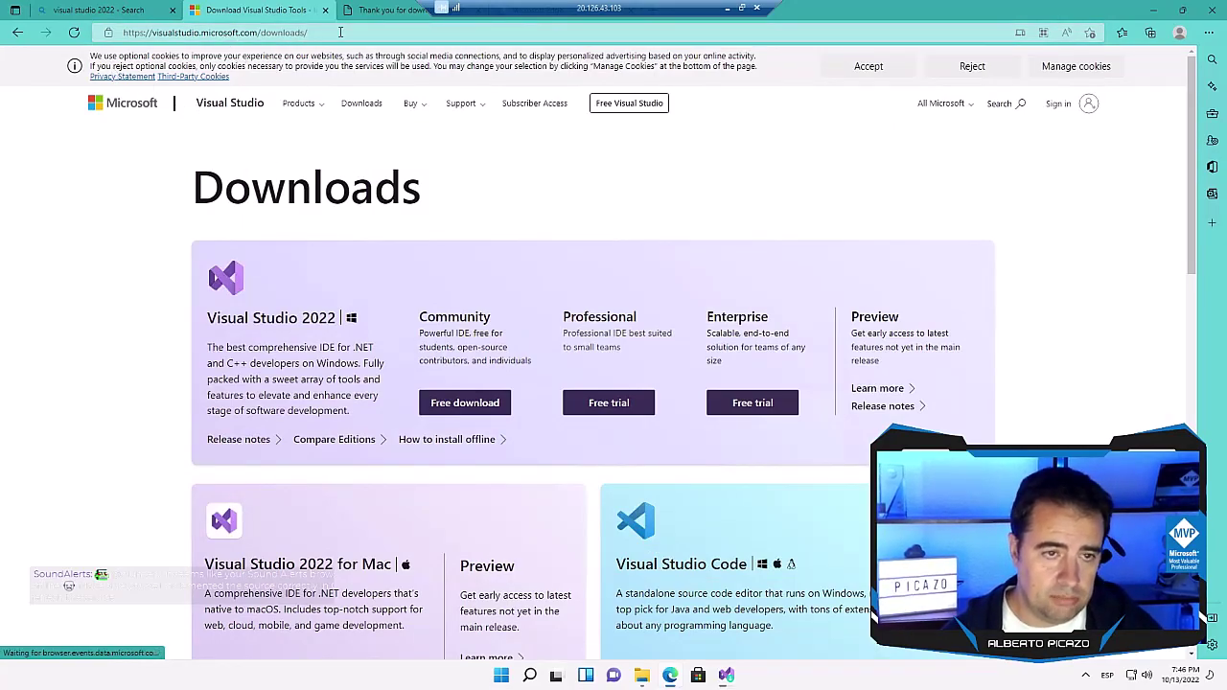
{"action": "scroll", "coordinate": [241, 241], "scroll_direction": "down", "scroll_amount": 2}
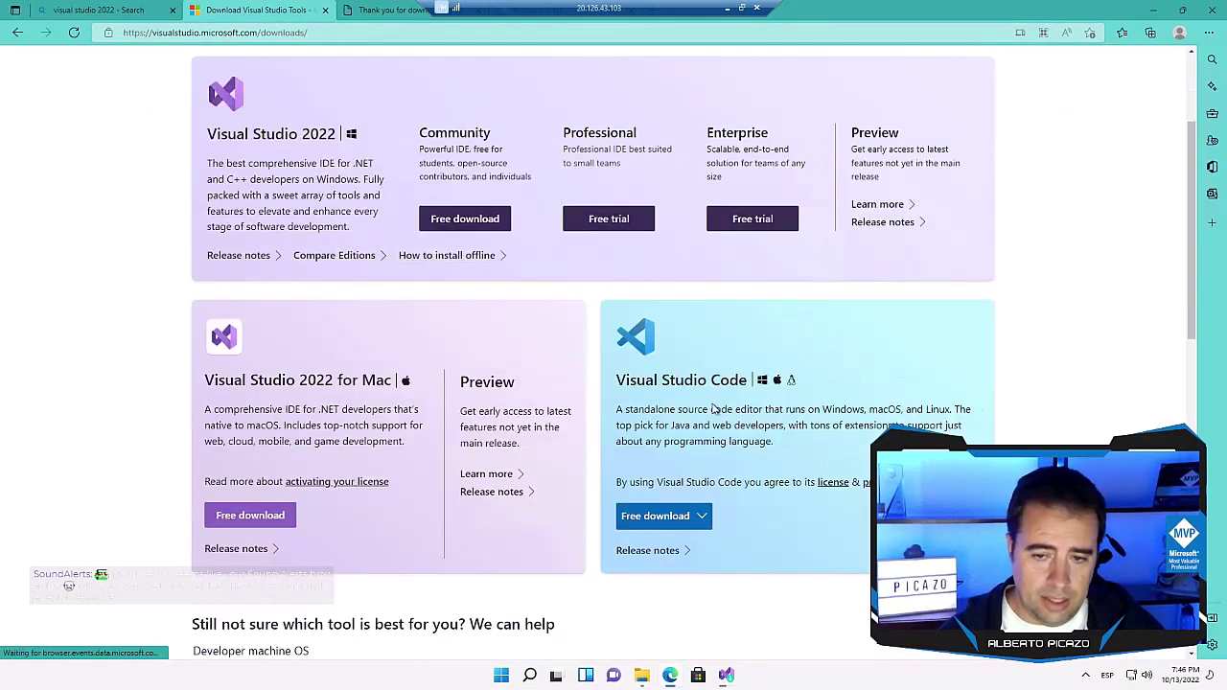
{"action": "left_click", "coordinate": [658, 517]}
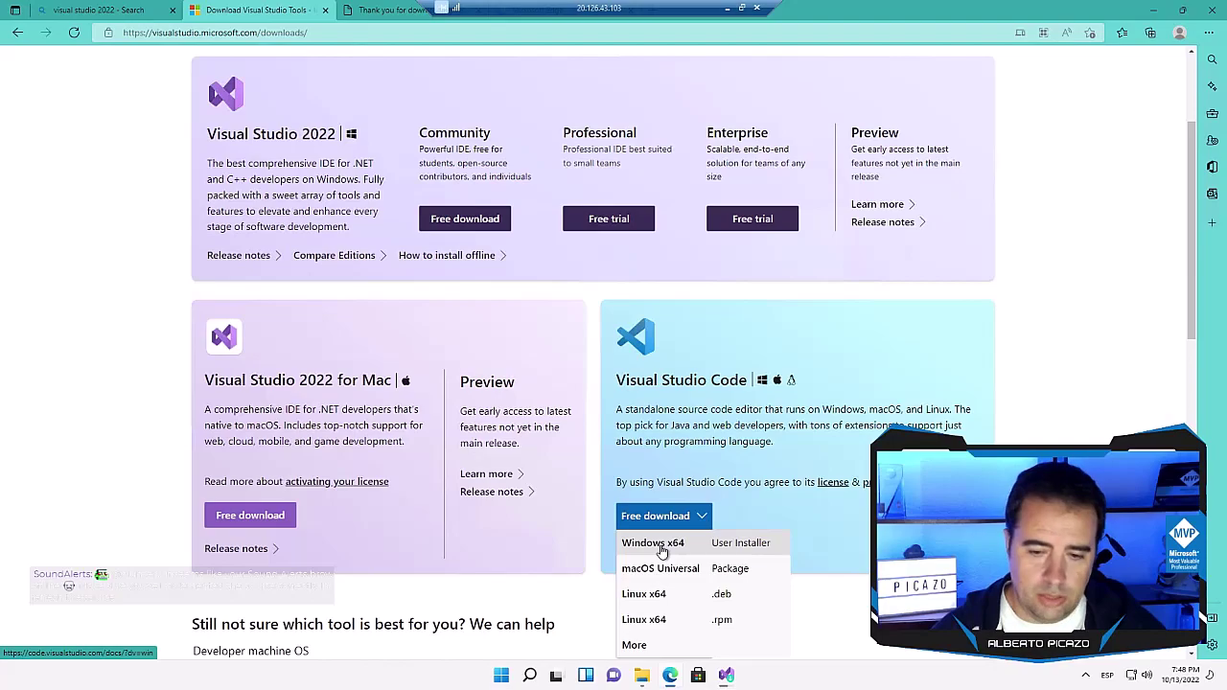
{"action": "left_click", "coordinate": [662, 553]}
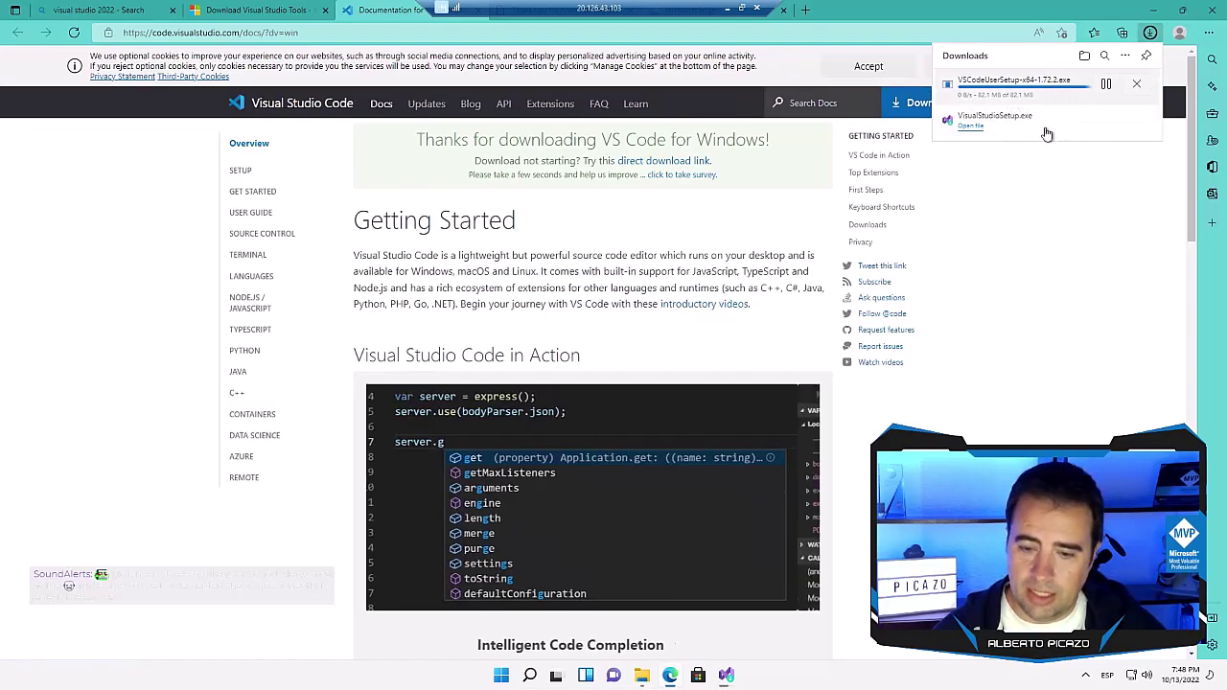
Step: Check the progress of the Visual Studio Community 2022 installation and return to the VS Code documentation page in Edge
{"action": "left_click", "coordinate": [726, 675]}
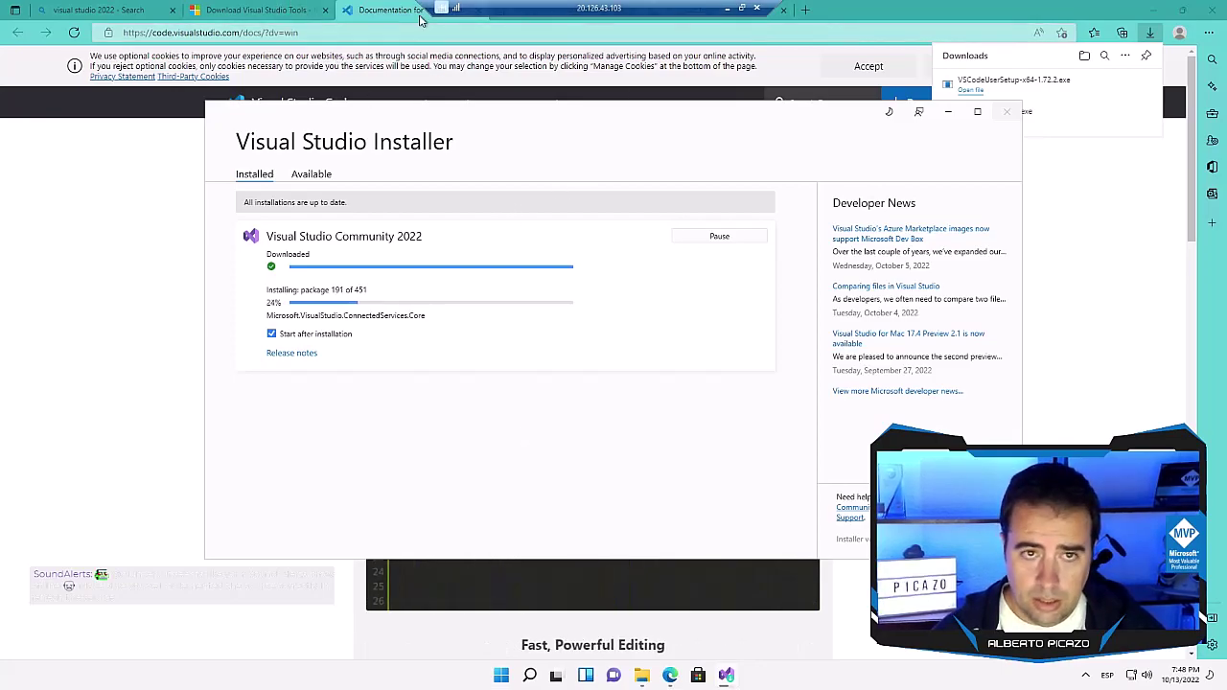
{"action": "left_click", "coordinate": [503, 12]}
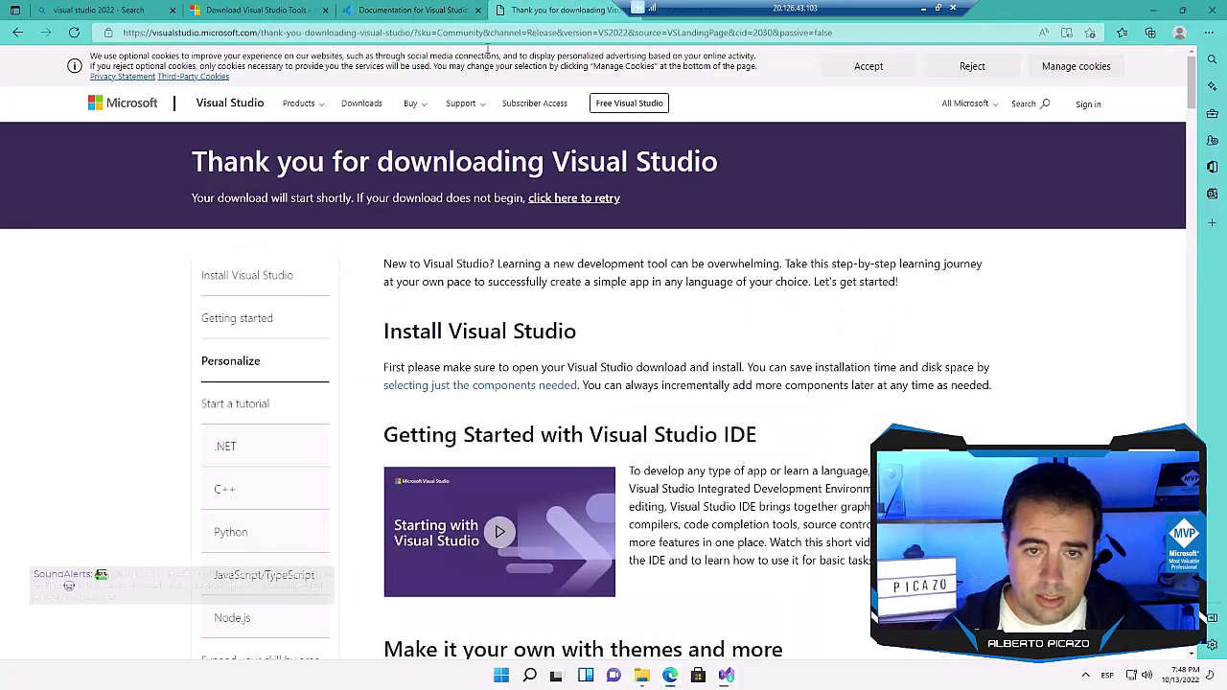
{"action": "left_click", "coordinate": [442, 8]}
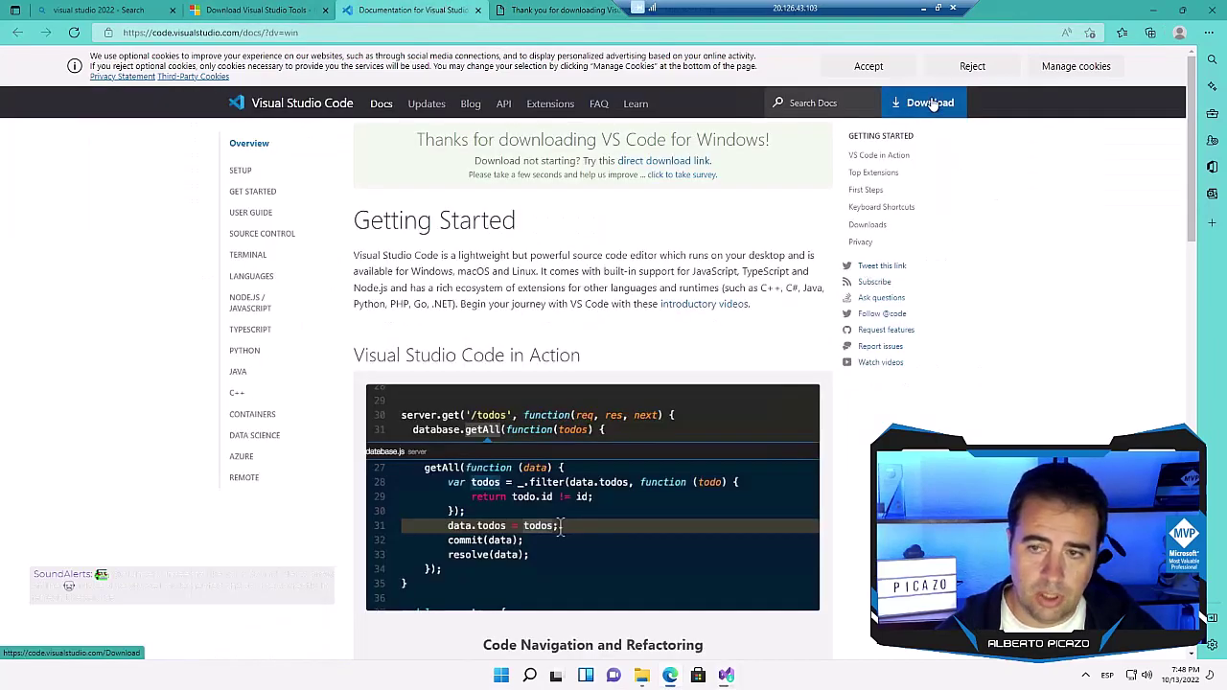
Step: Run the downloaded VSCodeUserSetup-x64-1.72.2.exe and agree to continue the user installer as administrator
{"action": "left_click", "coordinate": [1210, 34]}
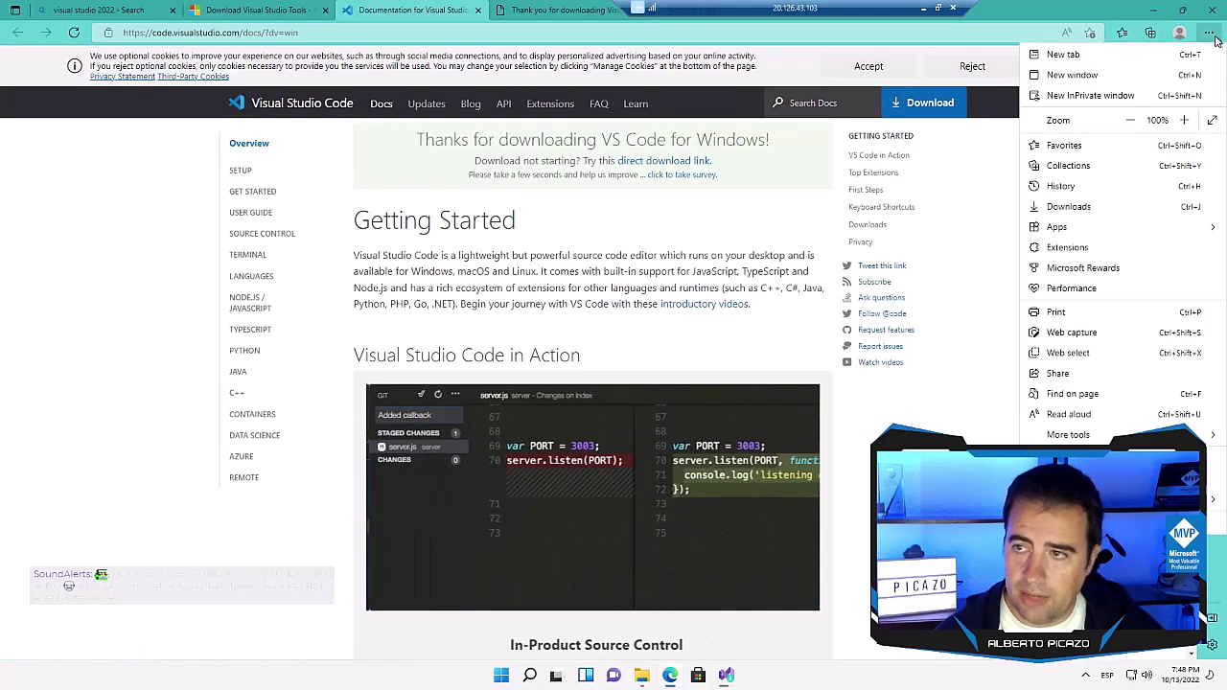
{"action": "left_click", "coordinate": [1047, 209]}
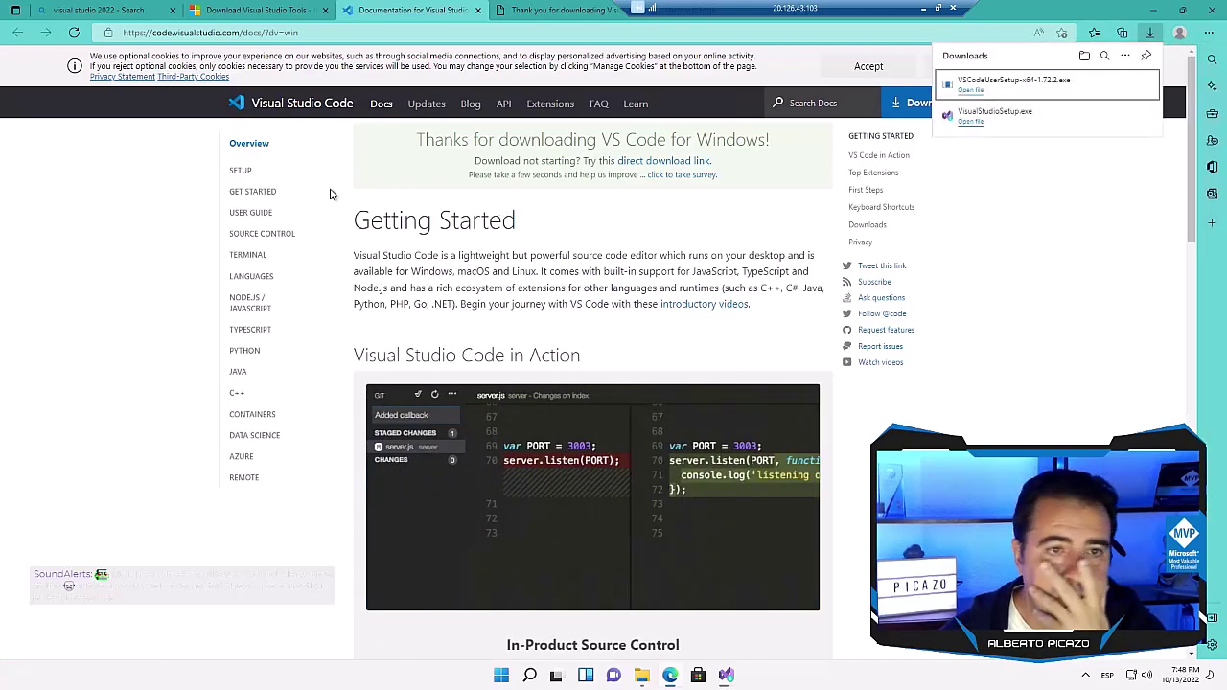
{"action": "left_click", "coordinate": [971, 90]}
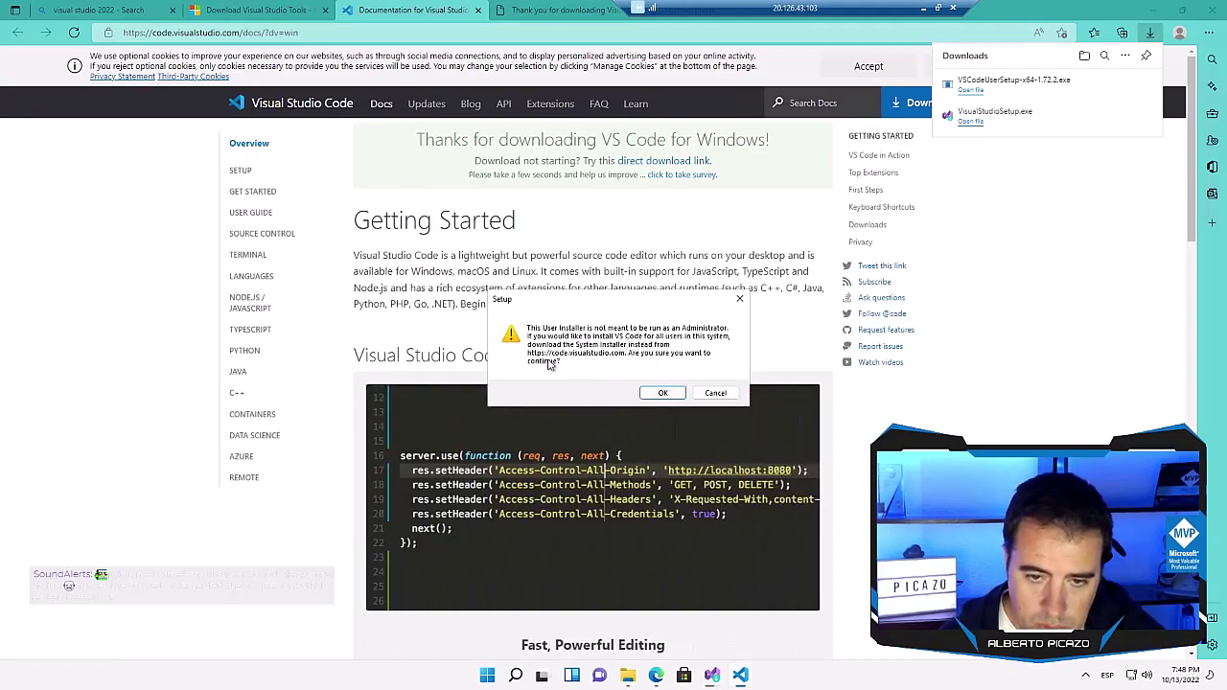
{"action": "left_click", "coordinate": [715, 394]}
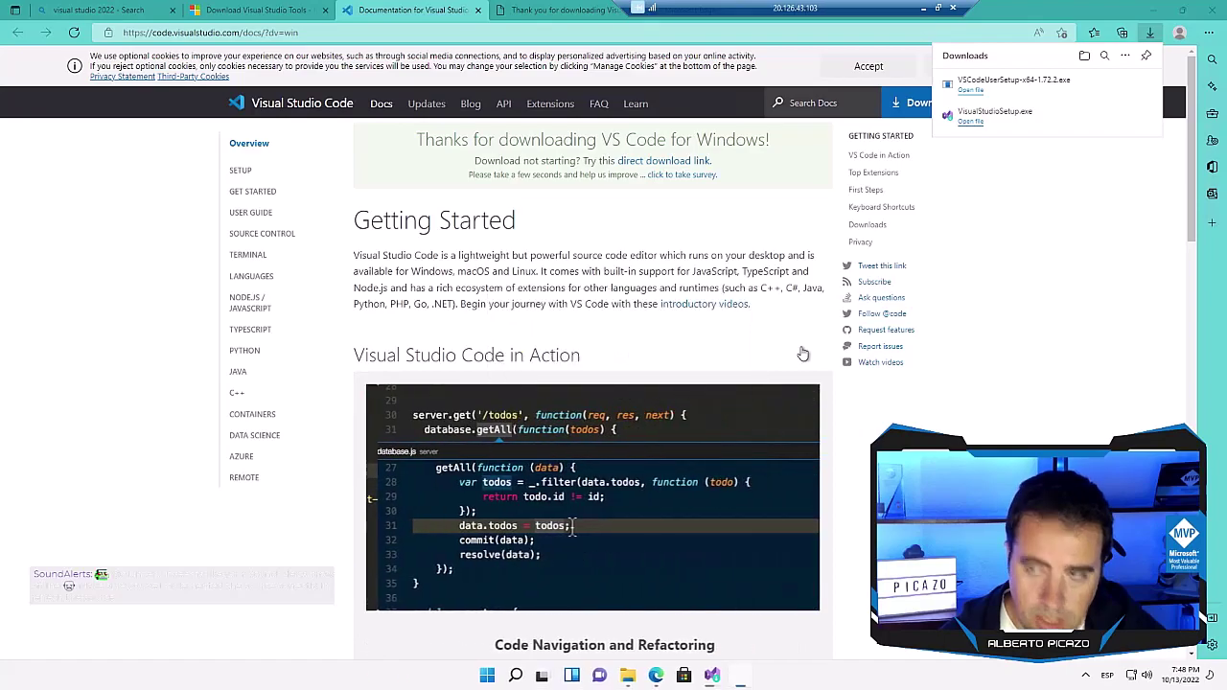
Step: Accept the VS Code license agreement and keep the default destination location and Start Menu folder
{"action": "left_click", "coordinate": [488, 422]}
{"action": "left_click", "coordinate": [715, 461]}
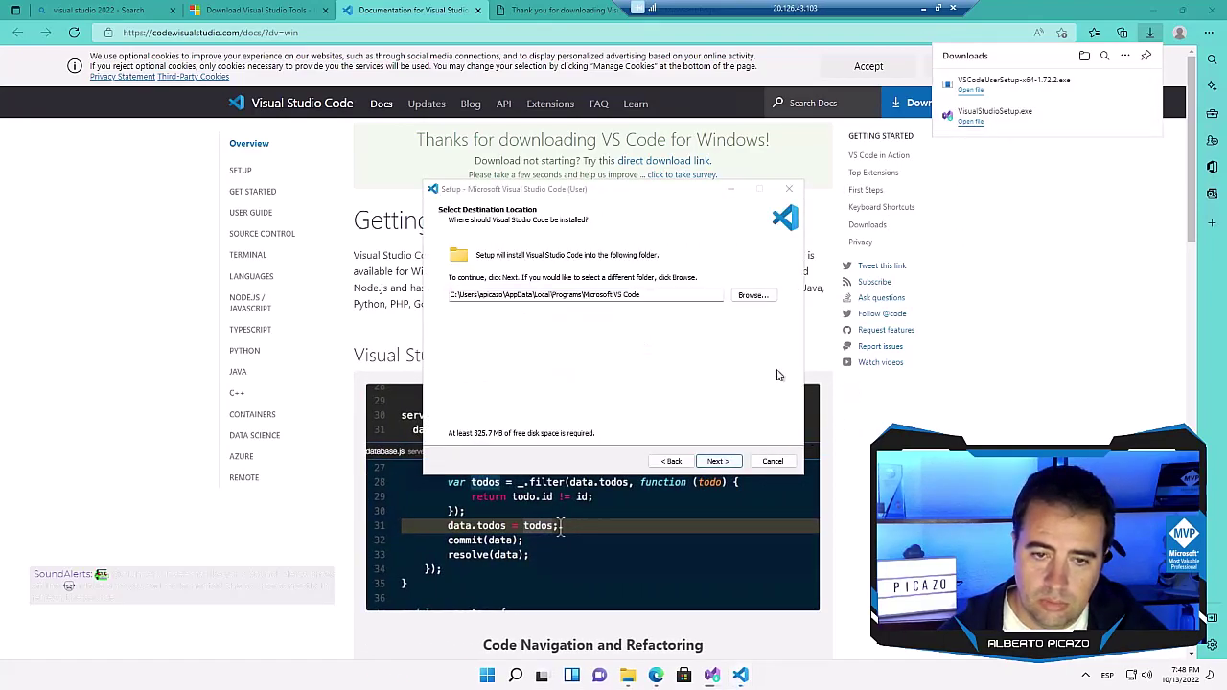
{"action": "left_click", "coordinate": [717, 461]}
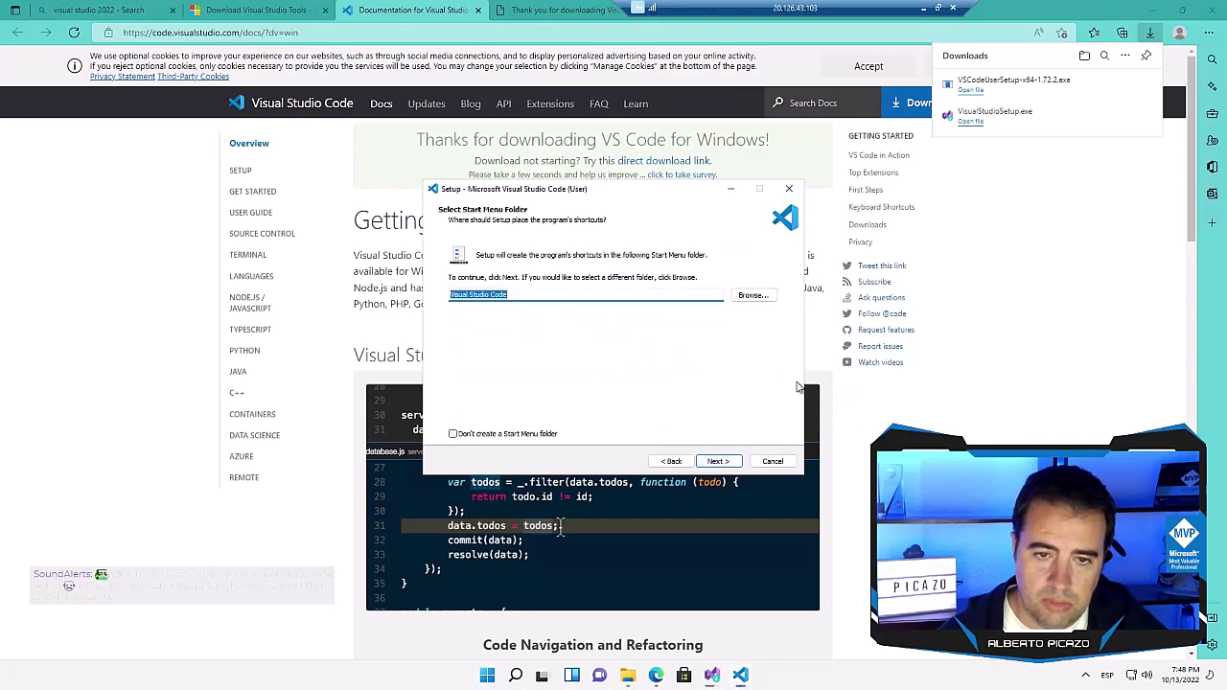
{"action": "left_click", "coordinate": [725, 463]}
Step: Enable the desktop icon and both "Open with Code" Windows Explorer context menu actions, and start the VS Code installation
{"action": "left_click", "coordinate": [455, 290]}
{"action": "left_click", "coordinate": [455, 318]}
{"action": "left_click", "coordinate": [455, 332]}
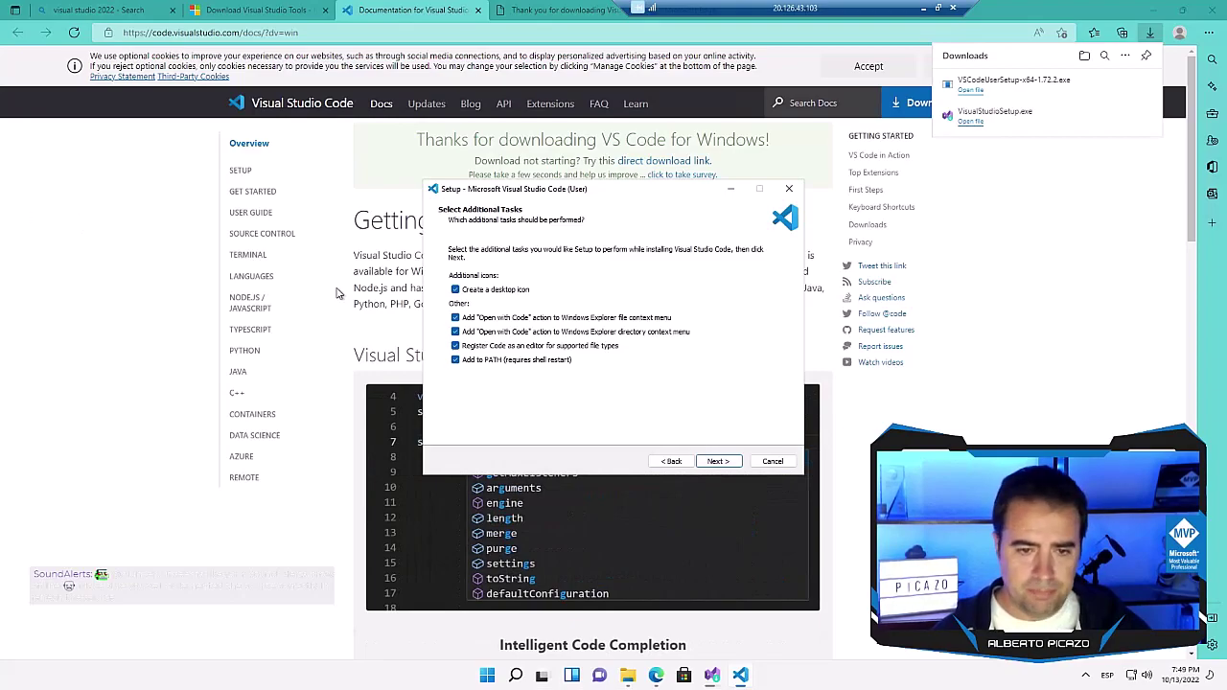
{"action": "left_click", "coordinate": [716, 463]}
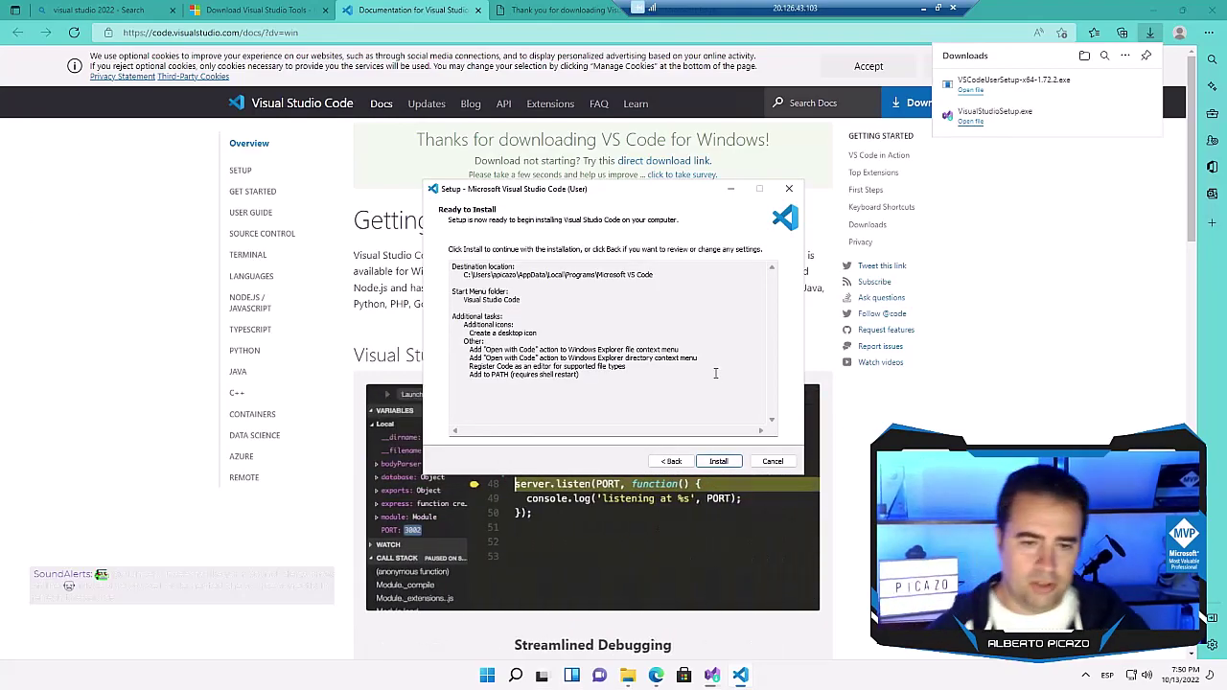
{"action": "left_click", "coordinate": [719, 461]}
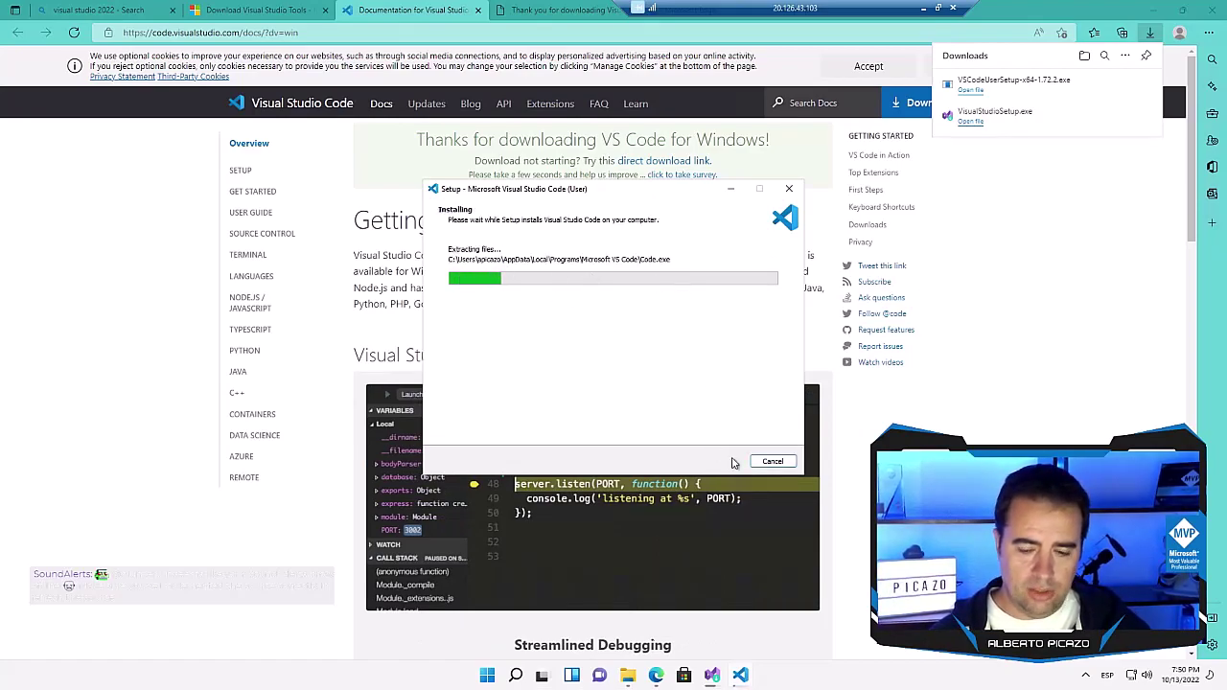
Step: Finish the VS Code setup with Launch Visual Studio Code enabled and reposition the launched editor window
{"action": "left_click", "coordinate": [712, 682]}
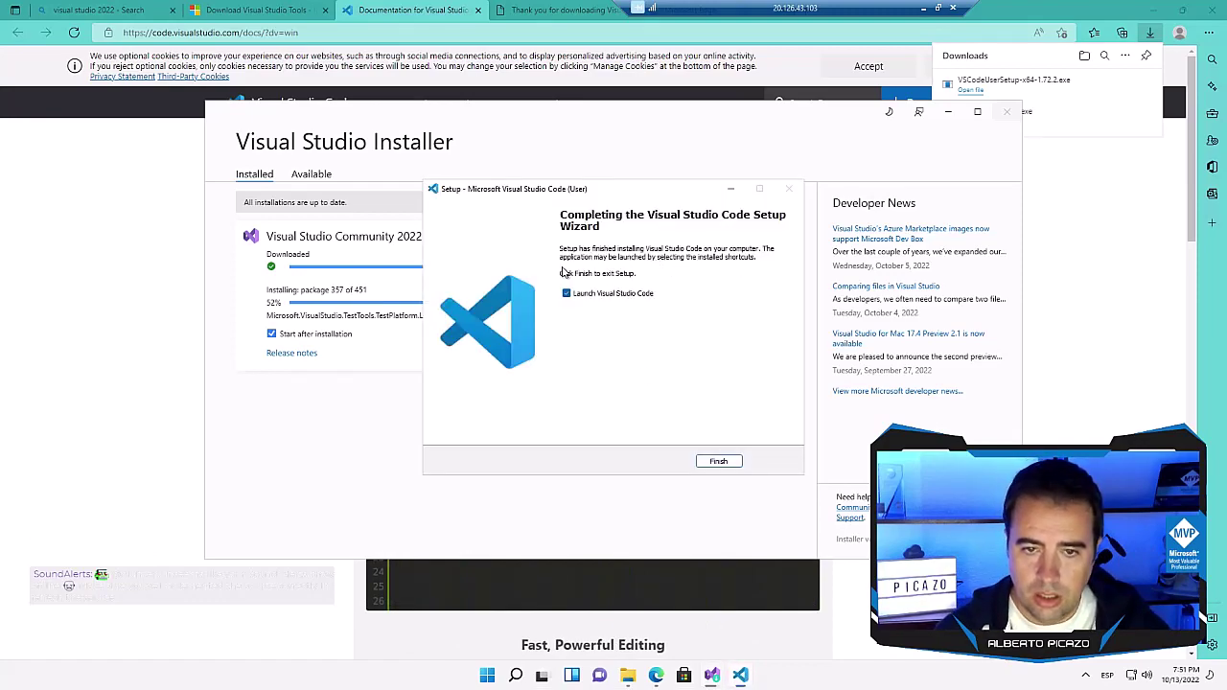
{"action": "left_click", "coordinate": [718, 460]}
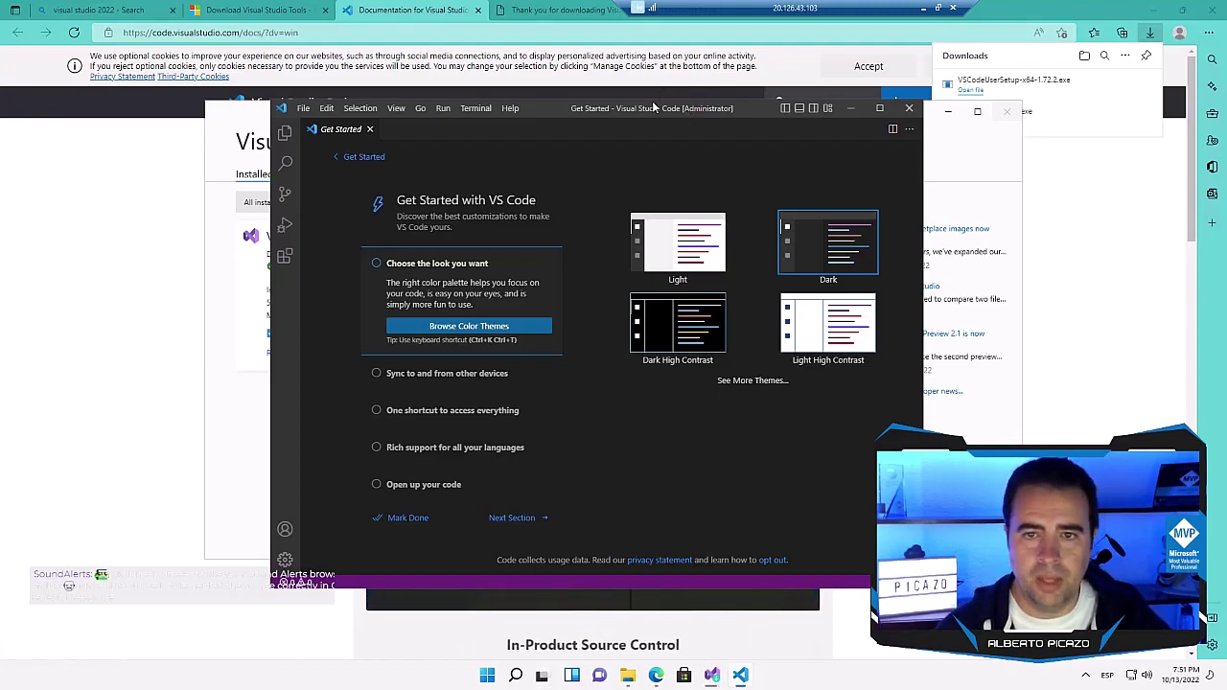
{"action": "left_click_drag", "start_coordinate": [653, 109], "coordinate": [624, 111]}
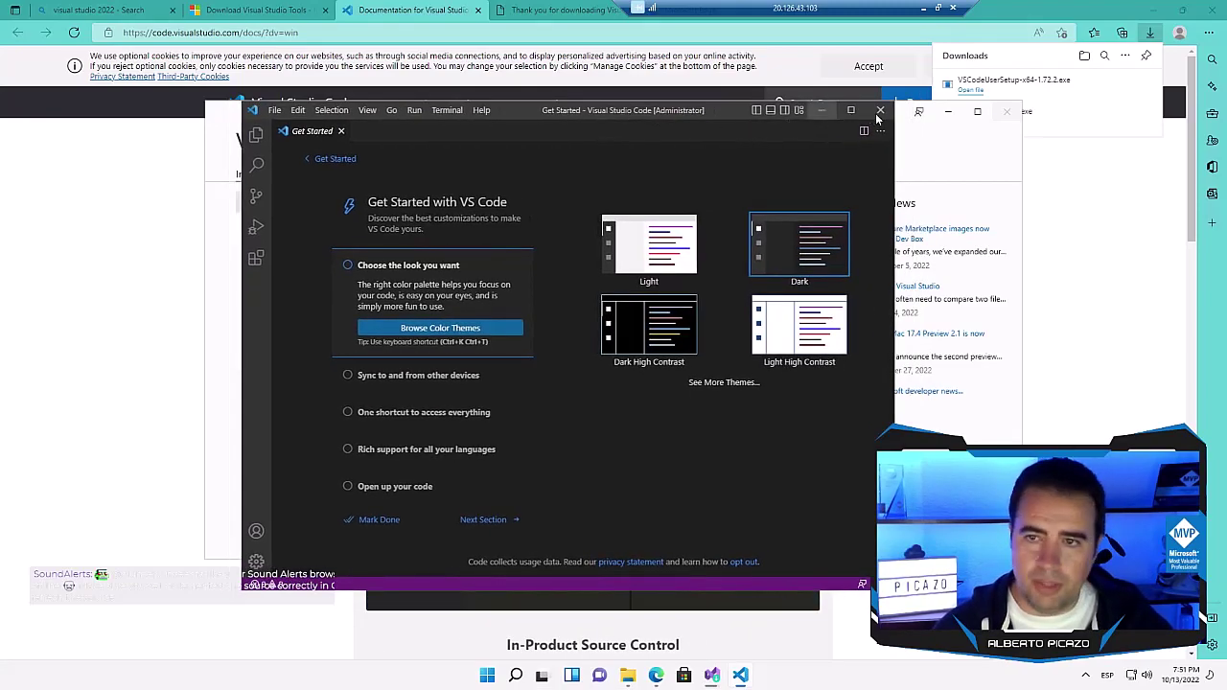
Step: Close the Visual Studio Code window and shift the installer window and remote connection bar slightly aside
{"action": "left_click", "coordinate": [880, 111]}
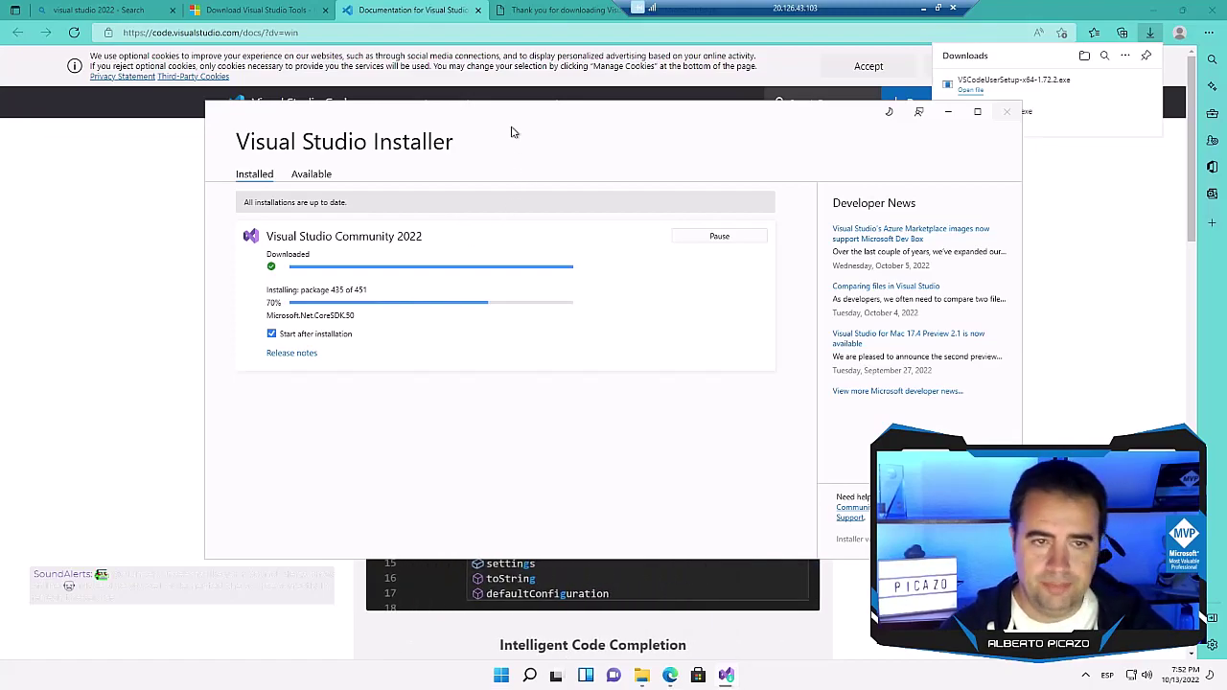
{"action": "mouse_move", "coordinate": [551, 111]}
{"action": "left_mouse_down"}
{"action": "mouse_move", "coordinate": [577, 134]}
{"action": "mouse_move", "coordinate": [550, 112]}
{"action": "left_mouse_up"}
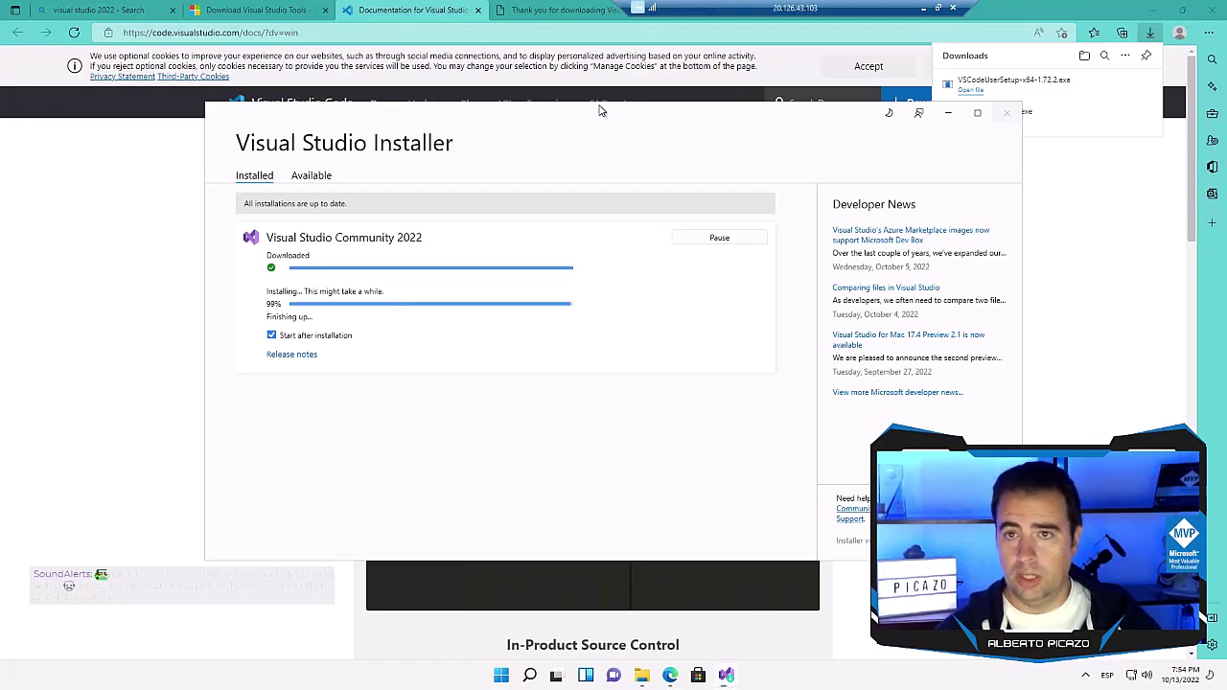
{"action": "left_click_drag", "start_coordinate": [786, 16], "coordinate": [874, 9]}
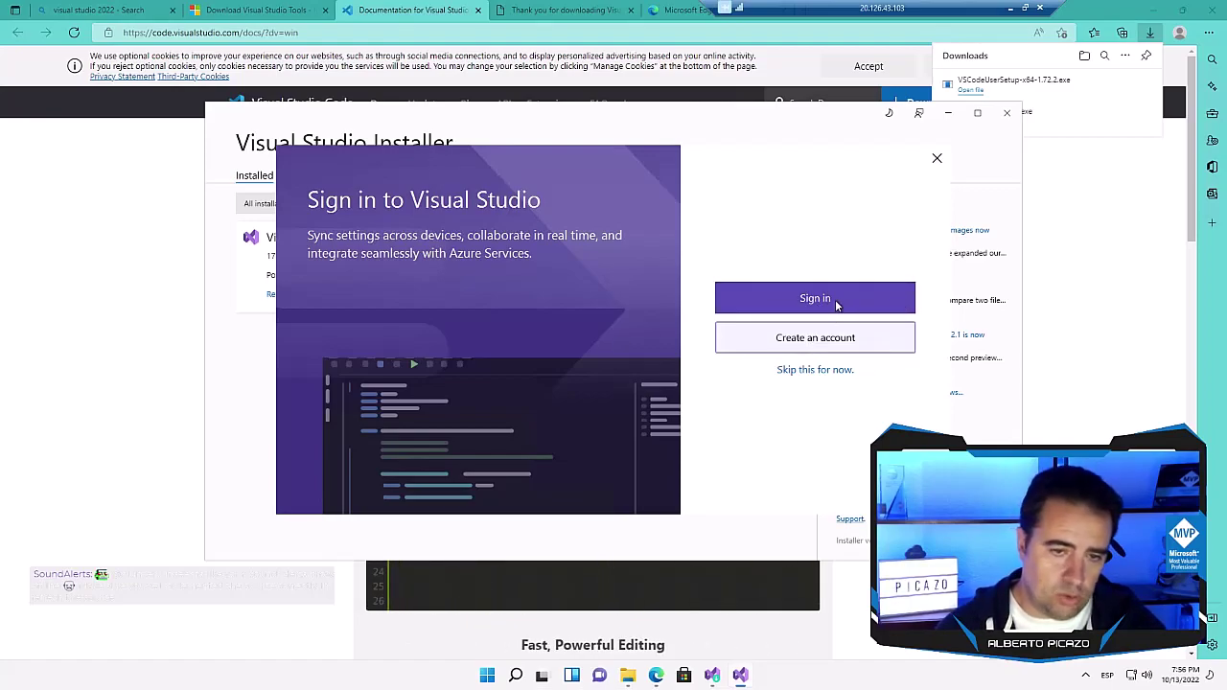
Step: Skip the account sign-in and start Visual Studio with the Web Development settings and the Blue color theme
{"action": "left_click", "coordinate": [814, 369]}
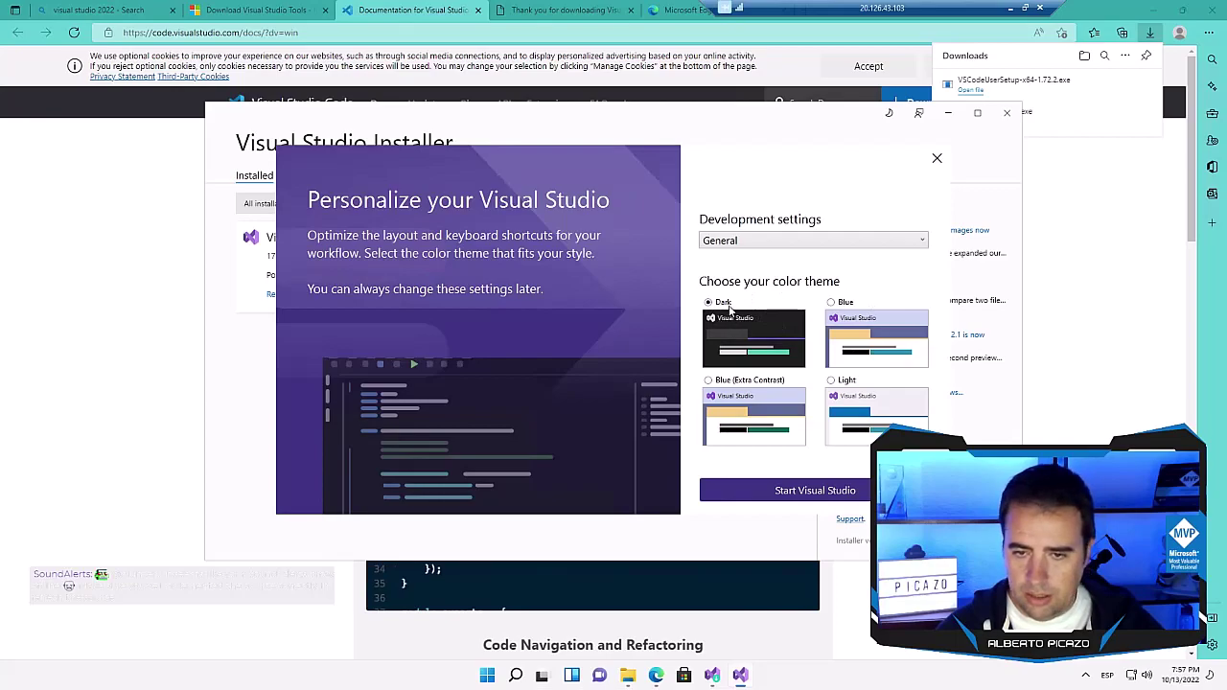
{"action": "left_click", "coordinate": [758, 383]}
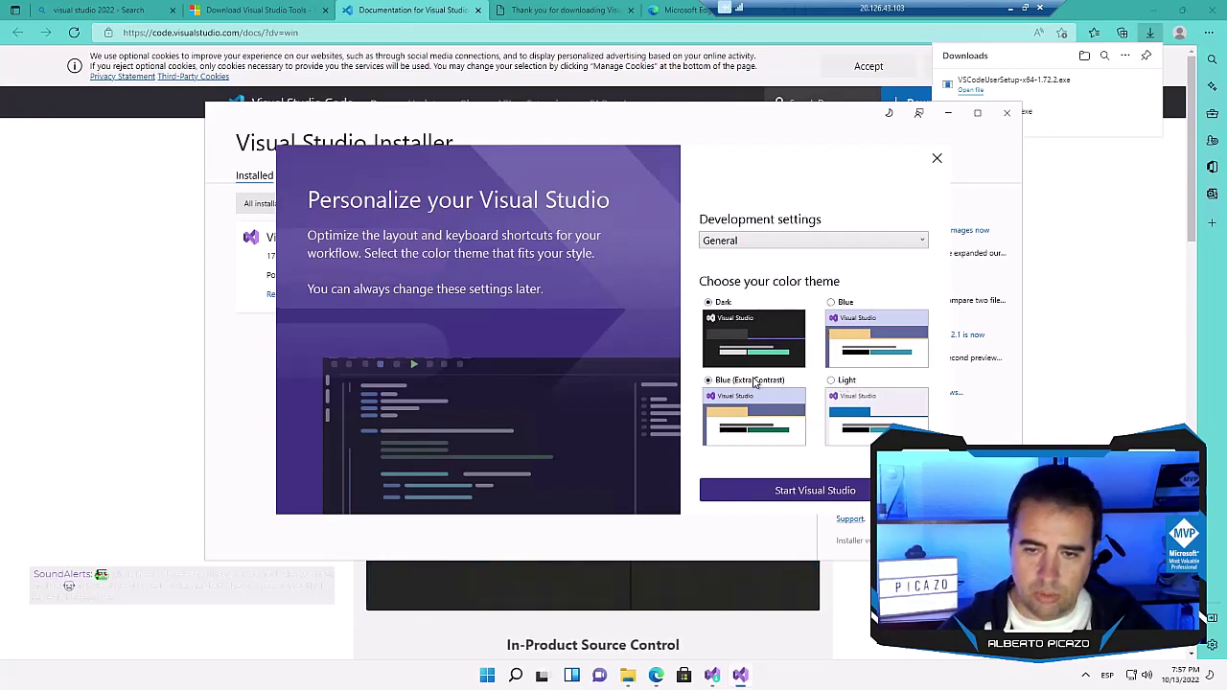
{"action": "left_click", "coordinate": [715, 303]}
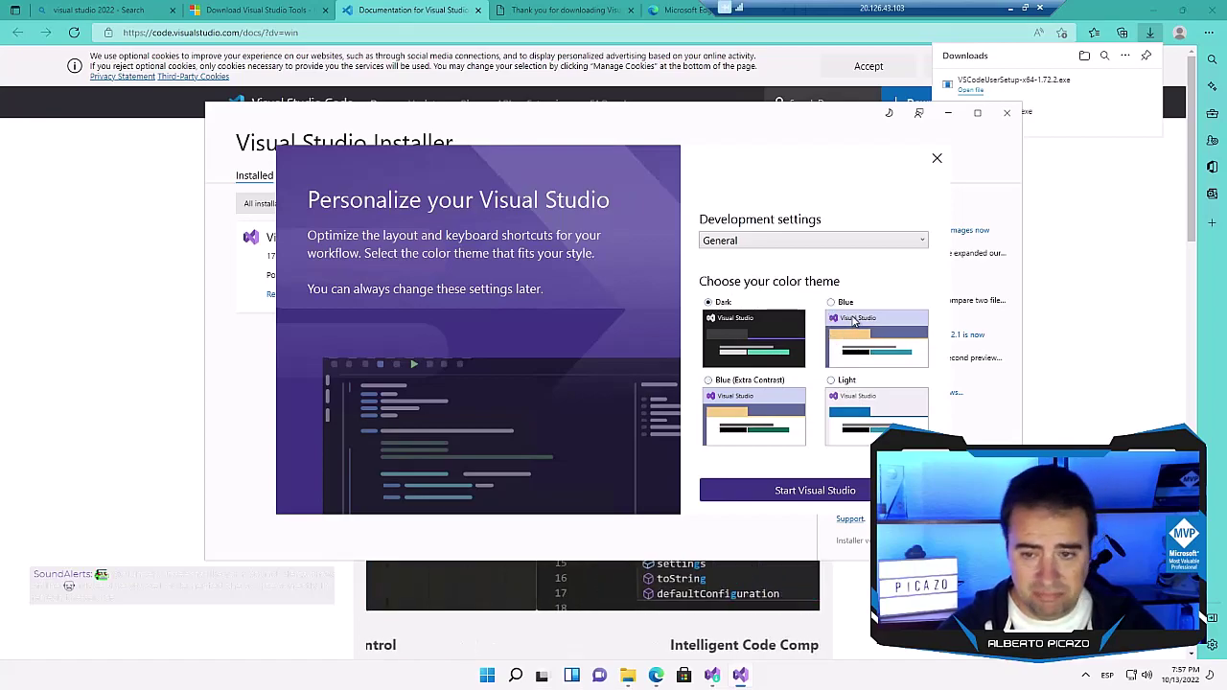
{"action": "left_click", "coordinate": [835, 241]}
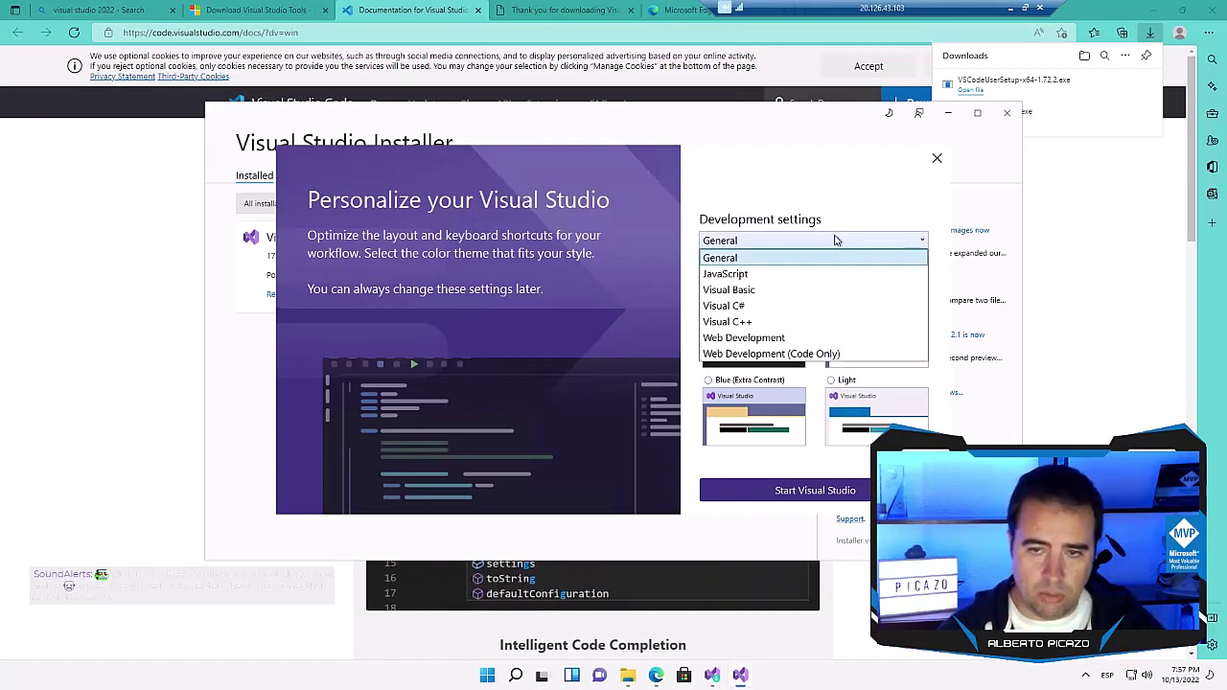
{"action": "left_click", "coordinate": [828, 243]}
{"action": "scroll", "coordinate": [757, 243], "scroll_direction": "down", "scroll_amount": 3}
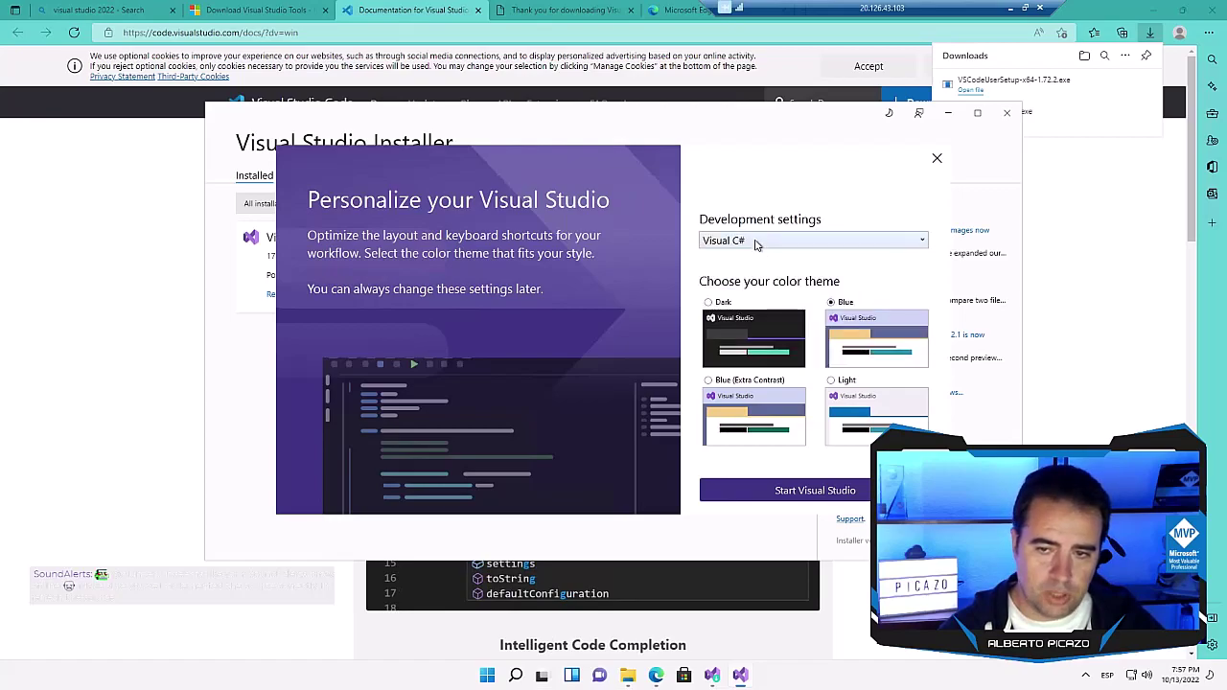
{"action": "left_click", "coordinate": [756, 244]}
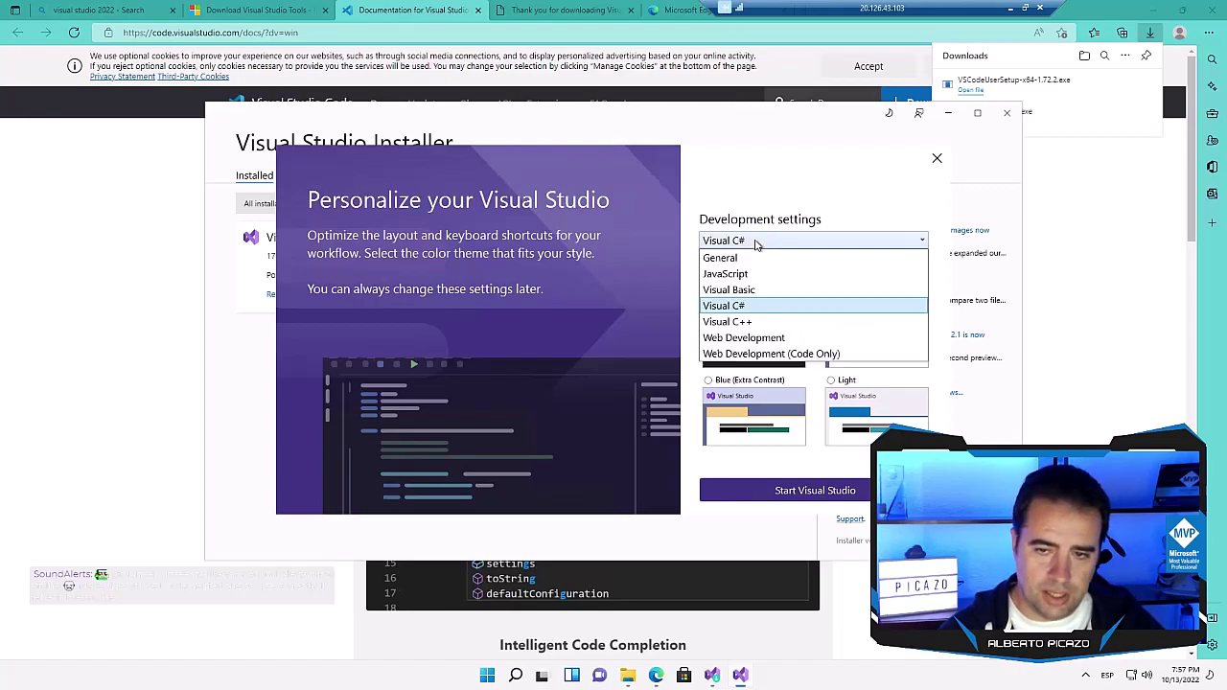
{"action": "left_click", "coordinate": [740, 305]}
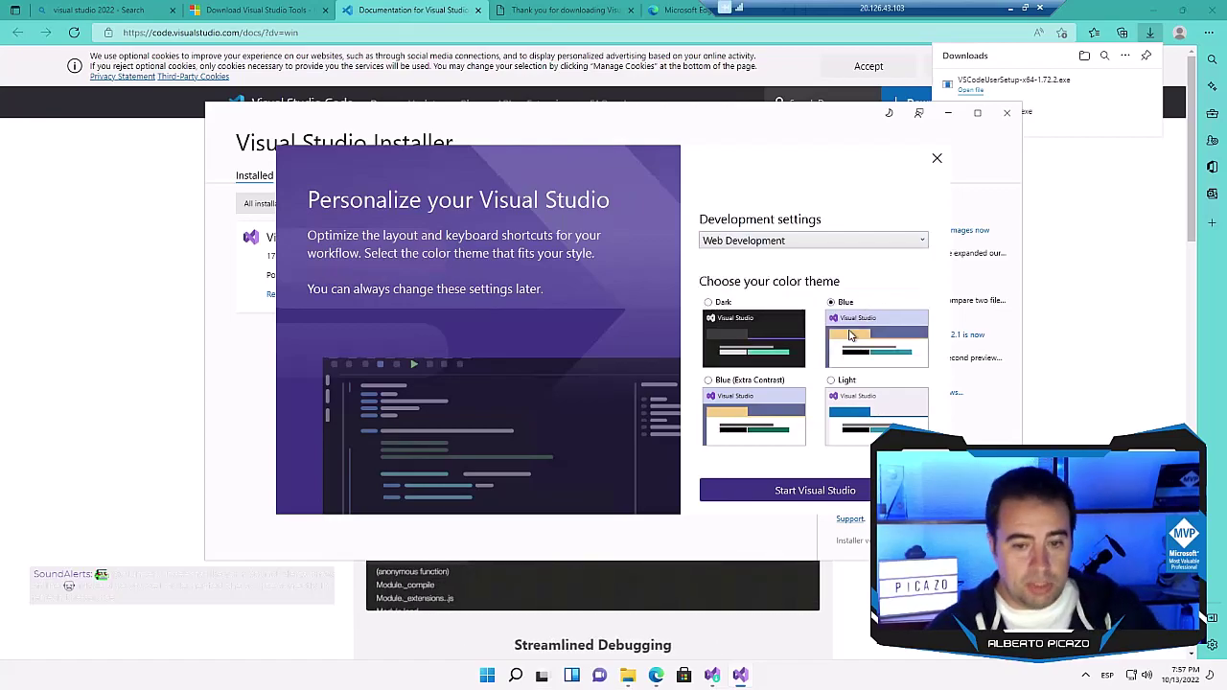
{"action": "left_click", "coordinate": [813, 491]}
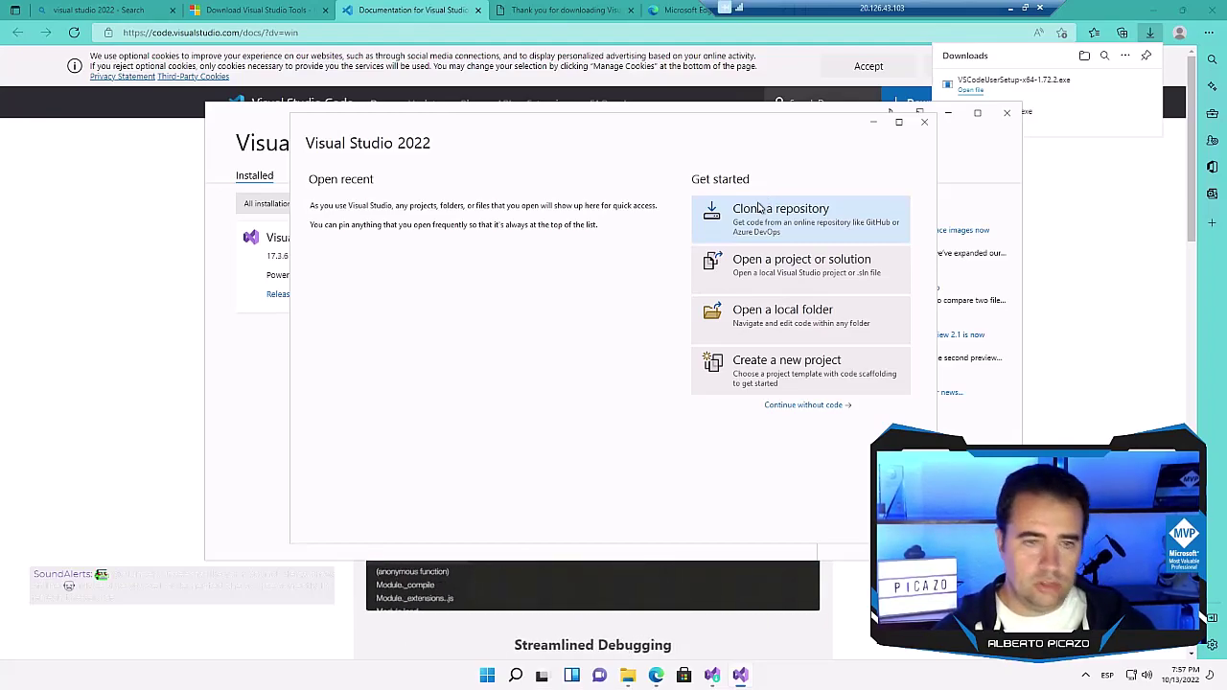
Step: Close the Visual Studio Installer and all open Edge tabs
{"action": "left_click", "coordinate": [925, 121]}
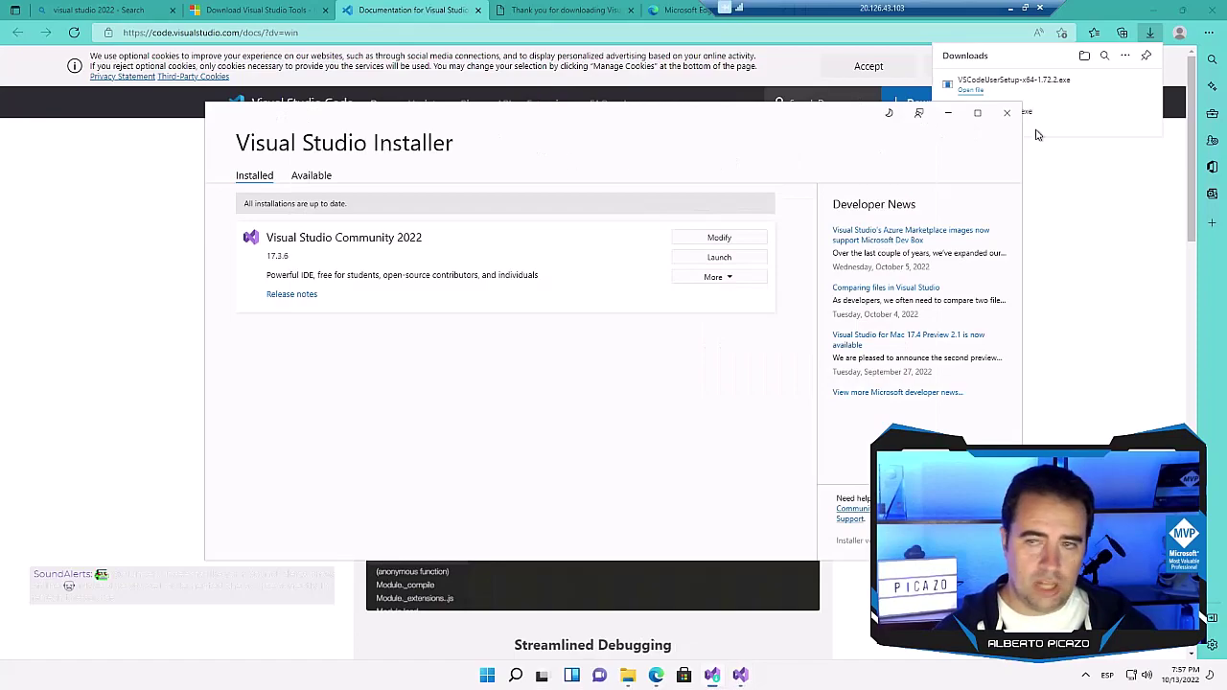
{"action": "left_click", "coordinate": [1006, 113]}
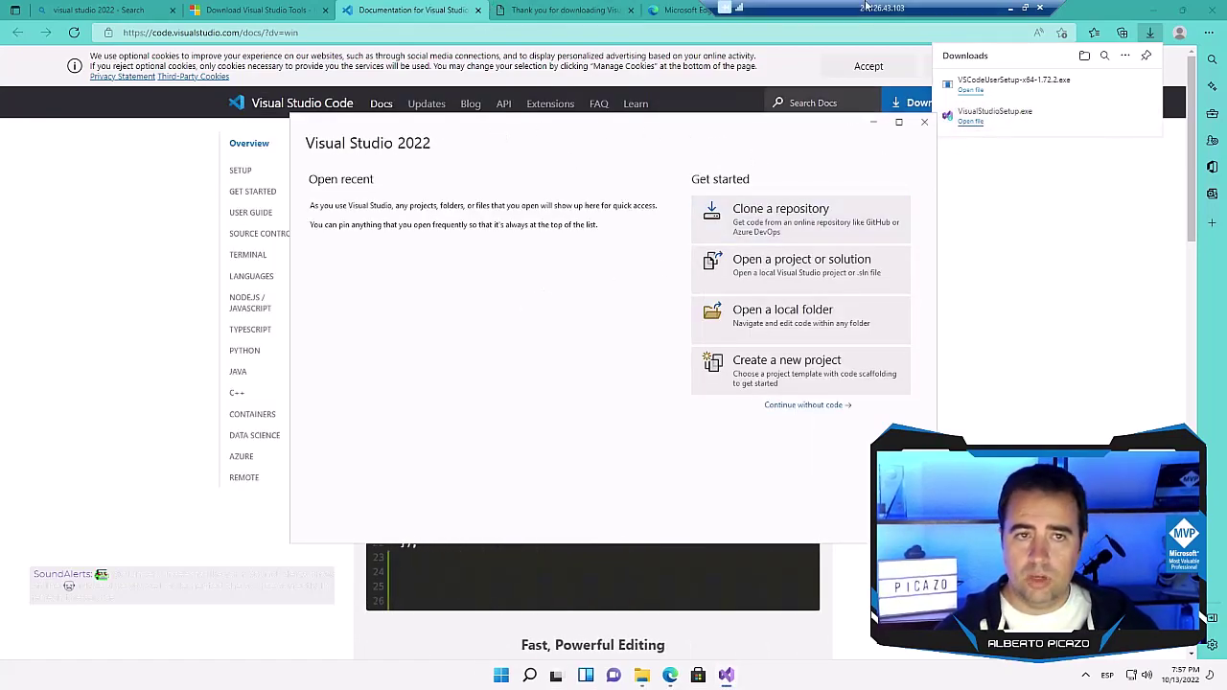
{"action": "left_click", "coordinate": [476, 12]}
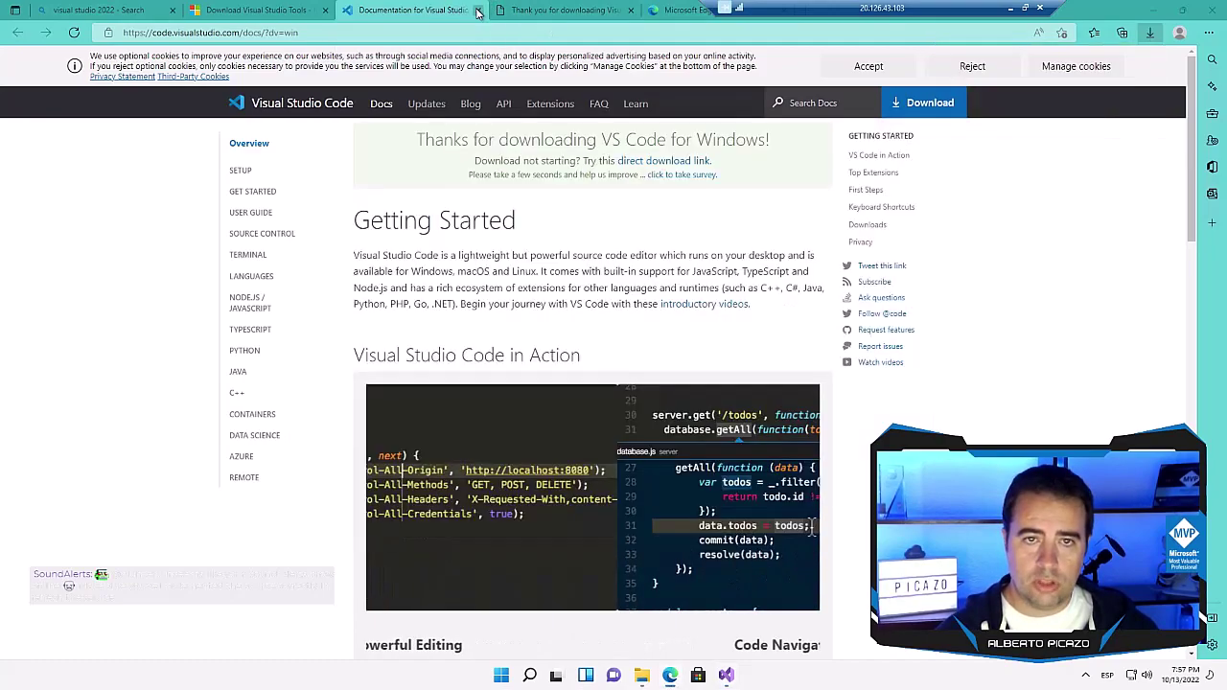
{"action": "left_click", "coordinate": [478, 12]}
{"action": "left_click", "coordinate": [478, 11]}
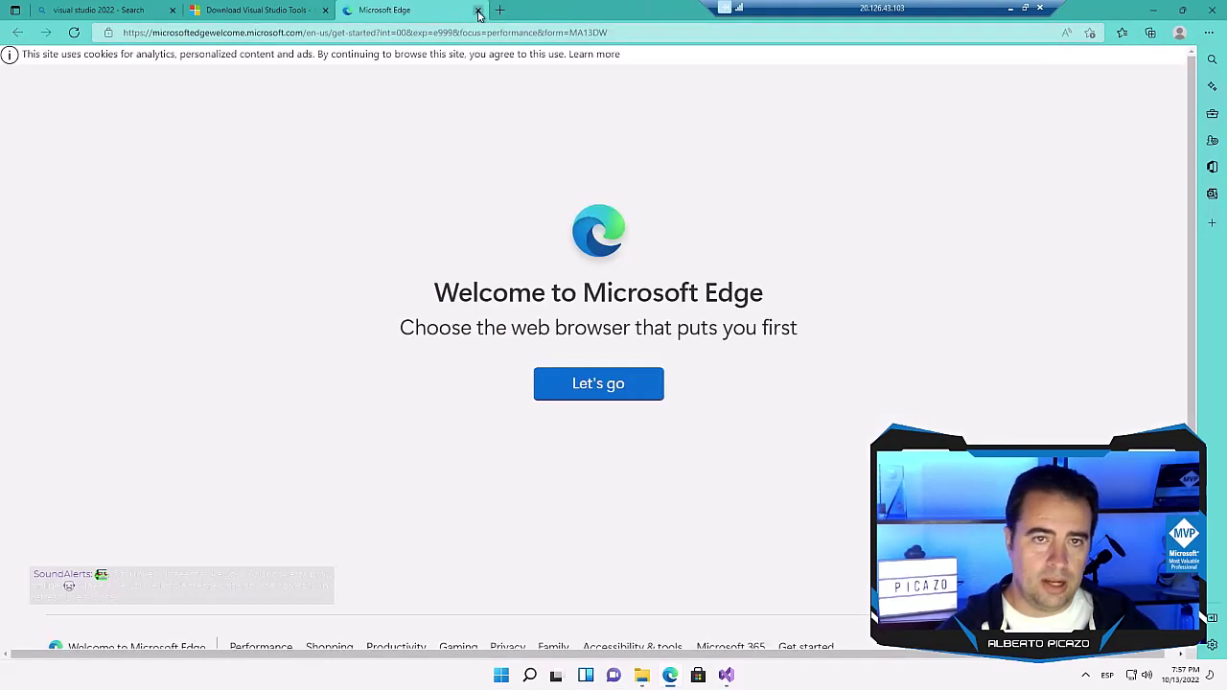
{"action": "left_click", "coordinate": [478, 12]}
{"action": "left_click", "coordinate": [325, 10]}
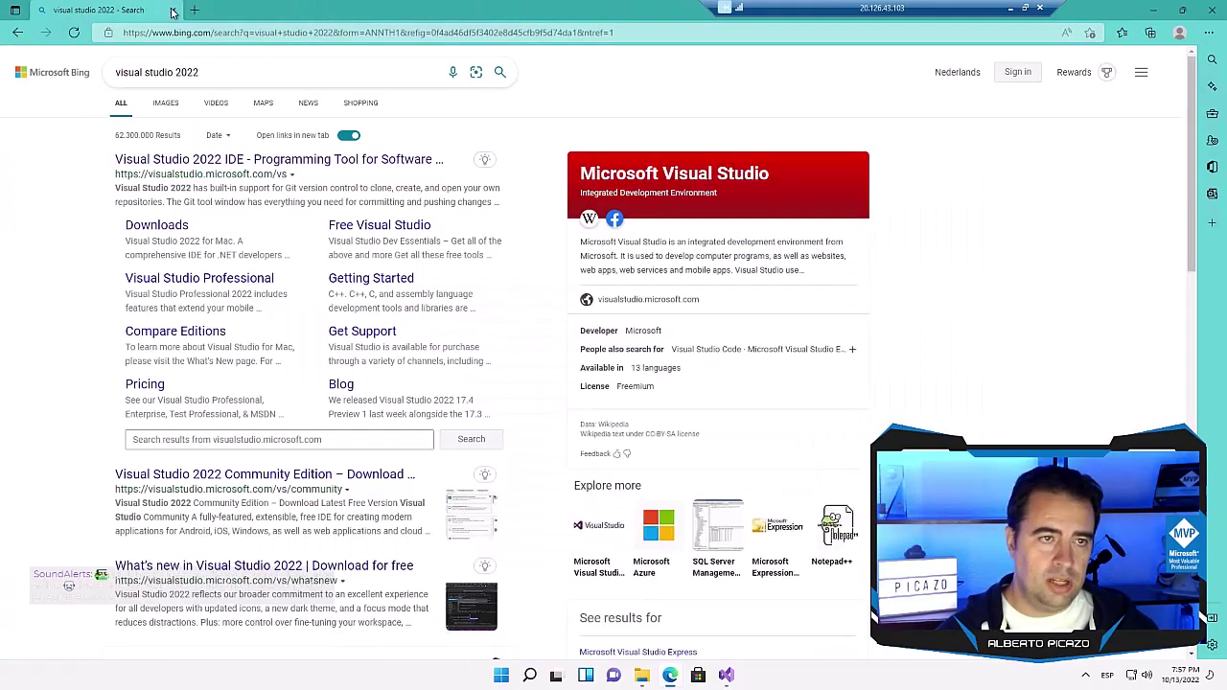
{"action": "left_click", "coordinate": [173, 10]}
Step: Clear the remote desktop by closing the Downloads folder window and the Visual Studio 2022 start window
{"action": "left_click_drag", "start_coordinate": [548, 147], "coordinate": [511, 230]}
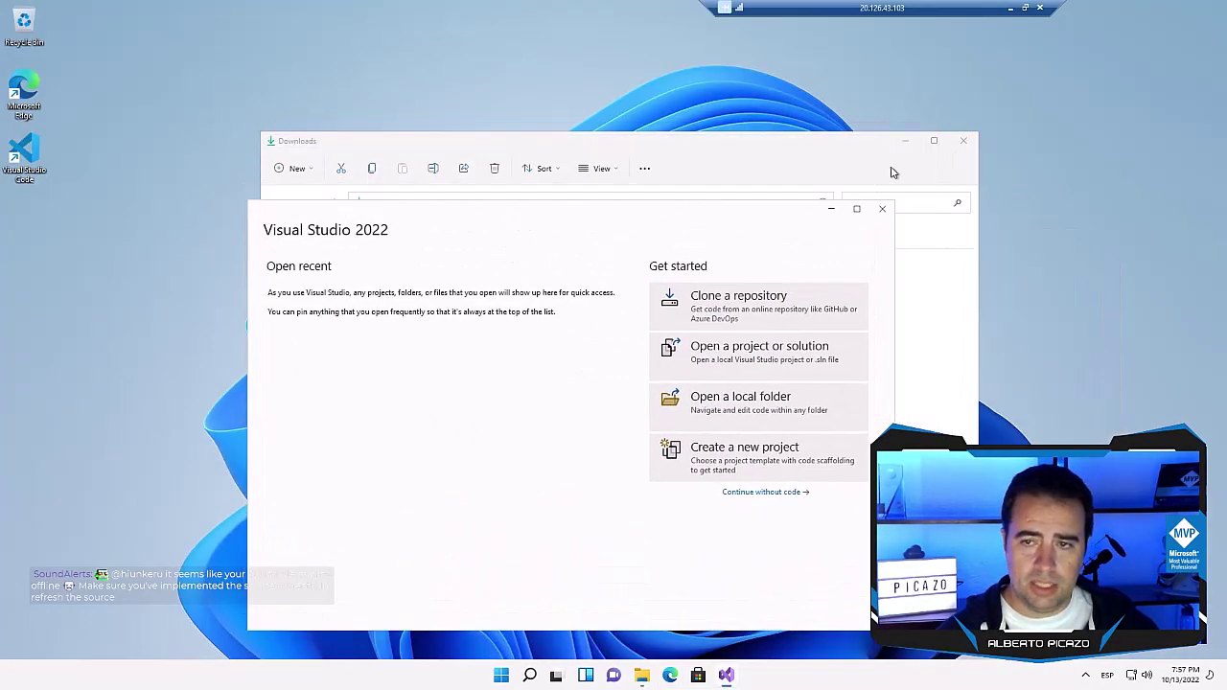
{"action": "left_click", "coordinate": [963, 141]}
{"action": "left_click_drag", "start_coordinate": [626, 212], "coordinate": [670, 112]}
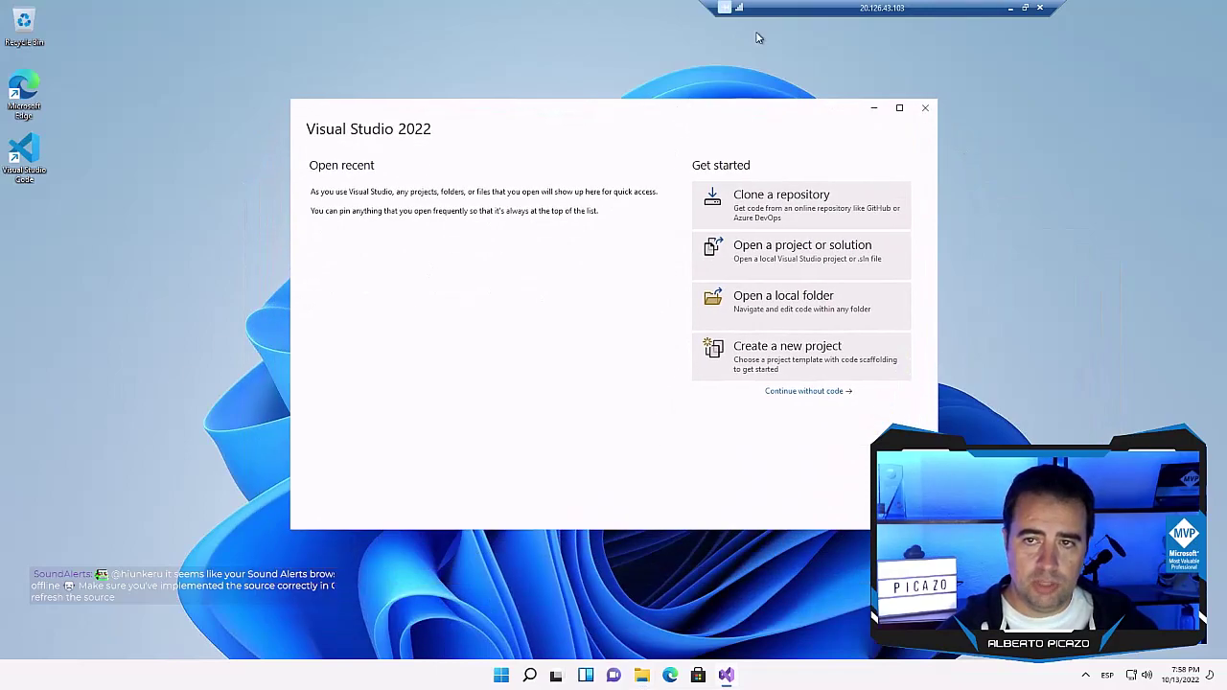
{"action": "left_click_drag", "start_coordinate": [782, 10], "coordinate": [417, 18]}
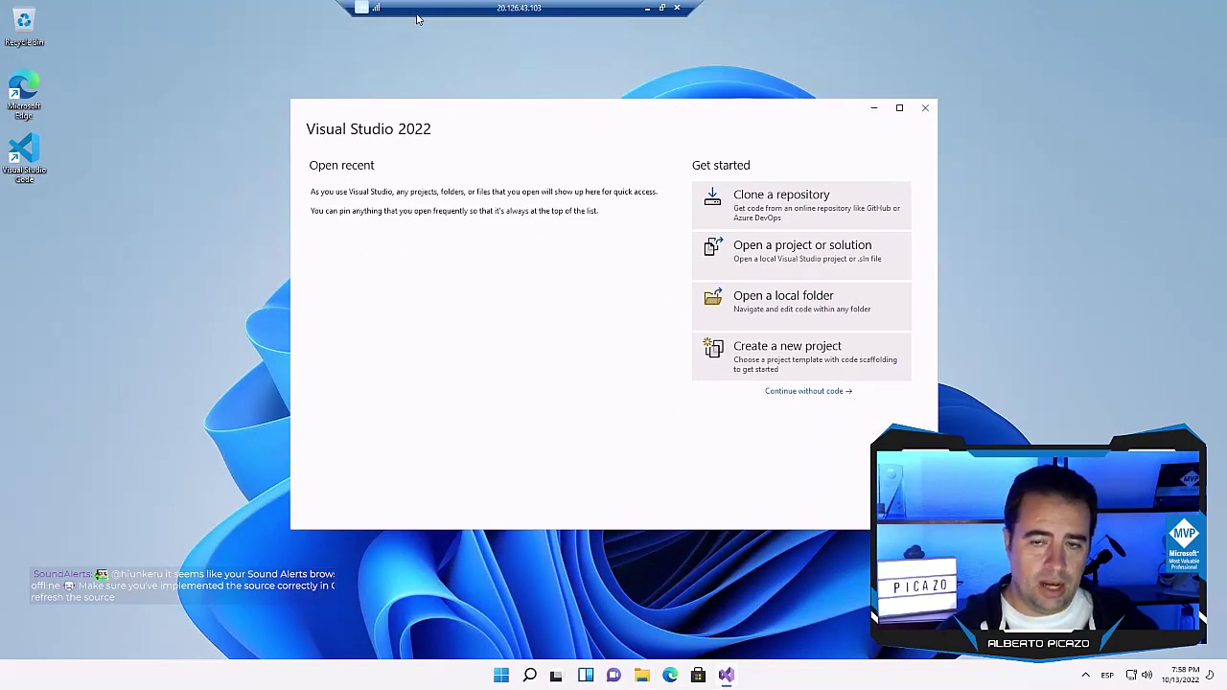
{"action": "left_click", "coordinate": [923, 109]}
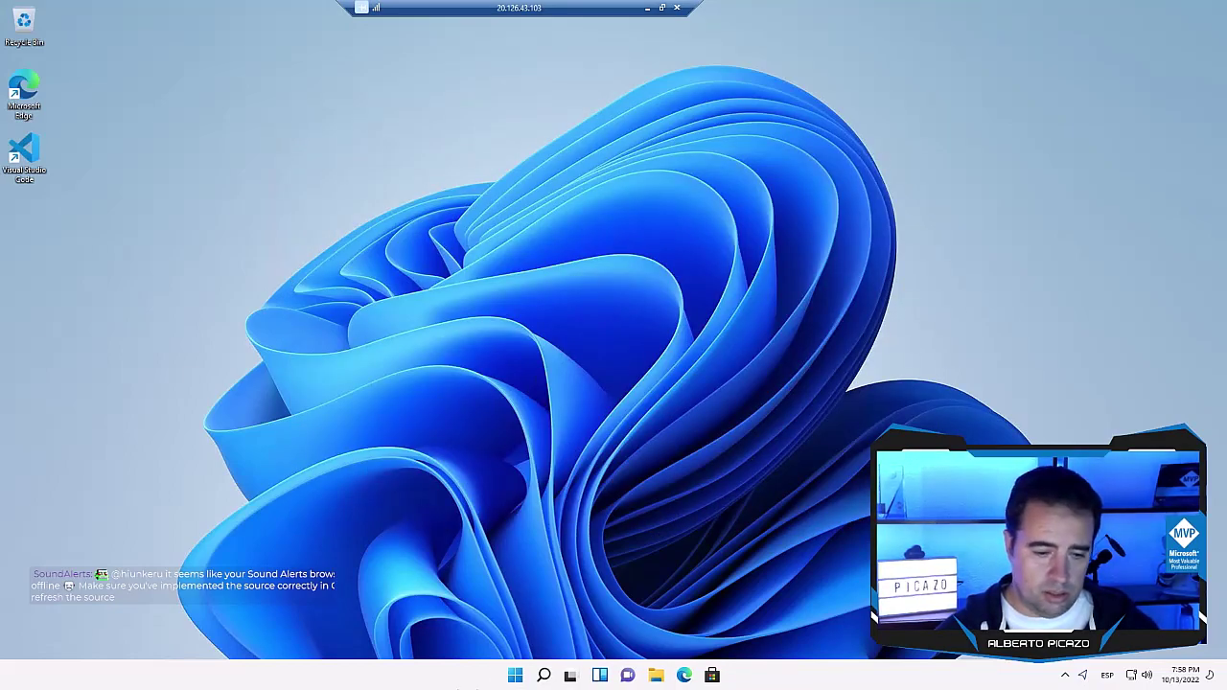
Step: Pin Visual Studio 2022 to the taskbar and launch it from there
{"action": "left_click", "coordinate": [515, 677]}
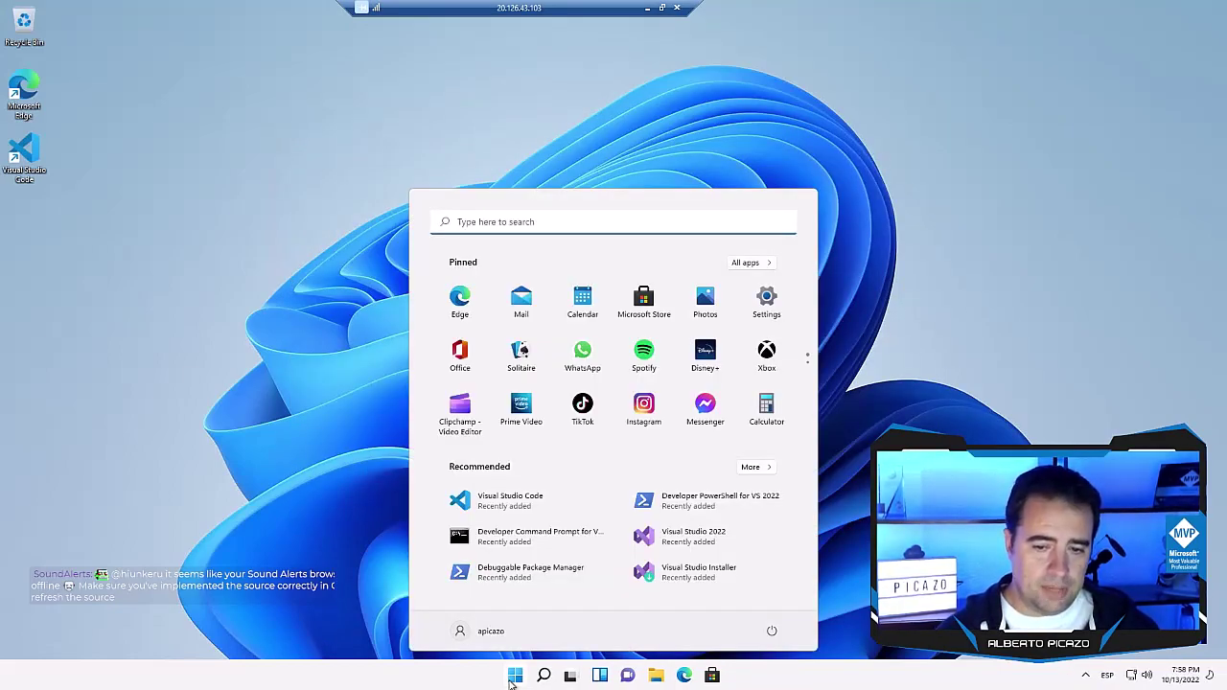
{"action": "right_click", "coordinate": [694, 541]}
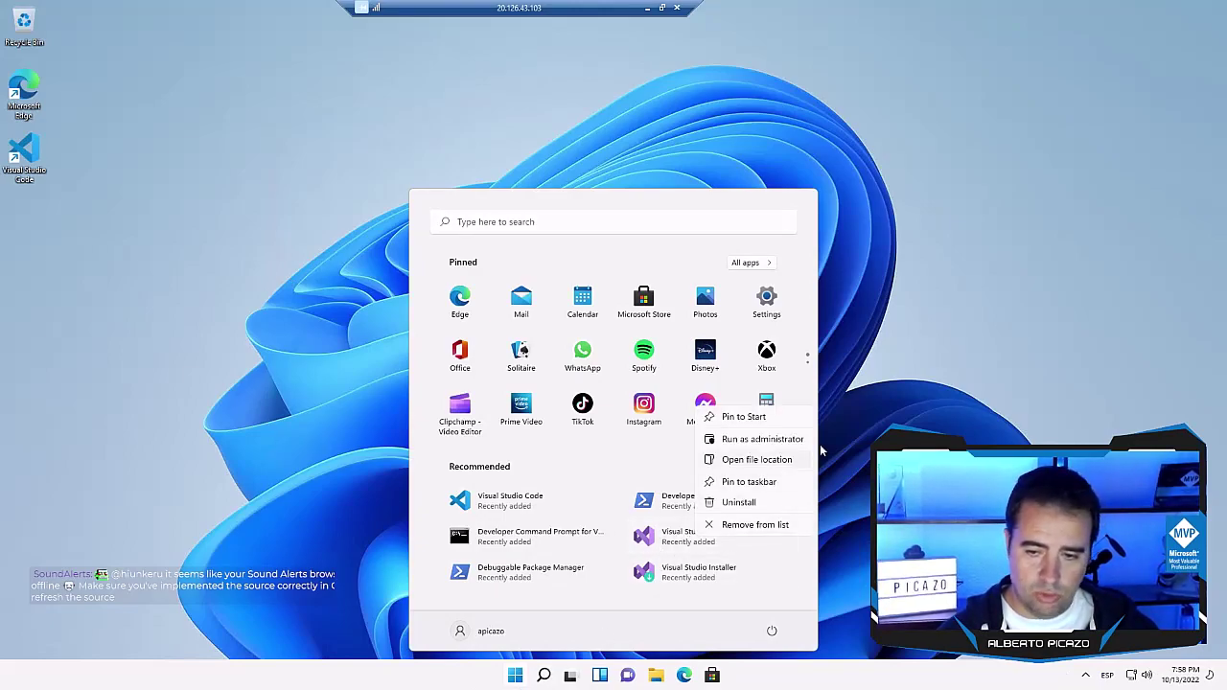
{"action": "left_click", "coordinate": [752, 484]}
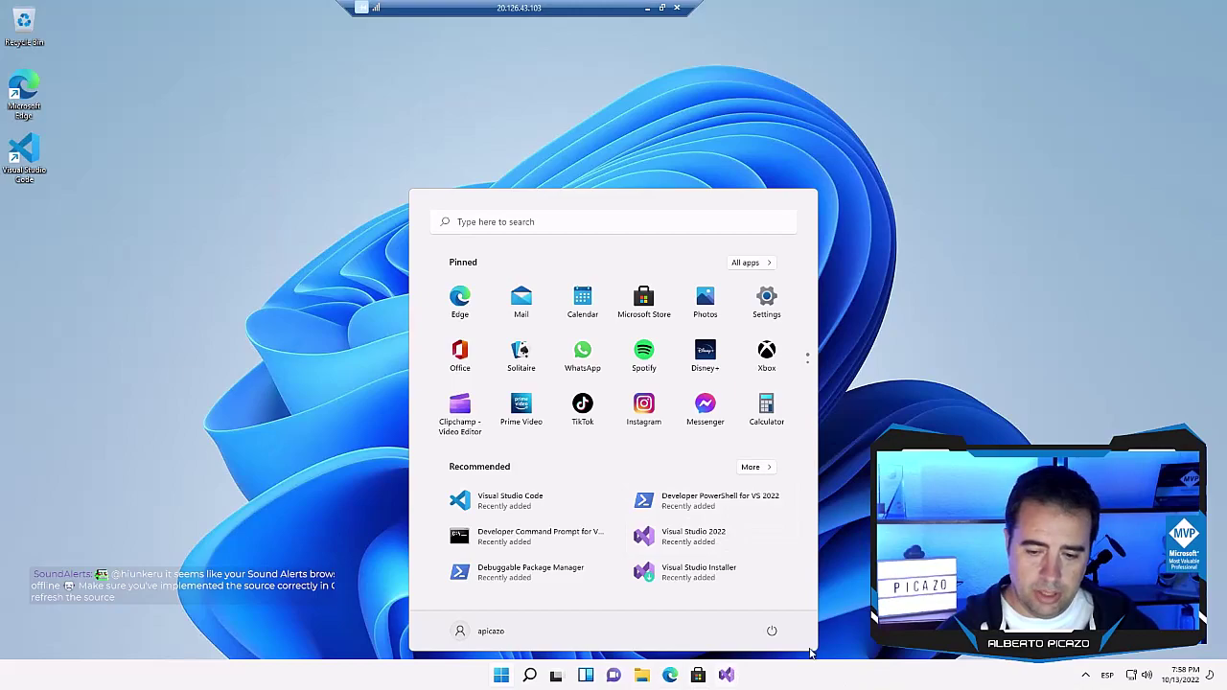
{"action": "left_click", "coordinate": [777, 665]}
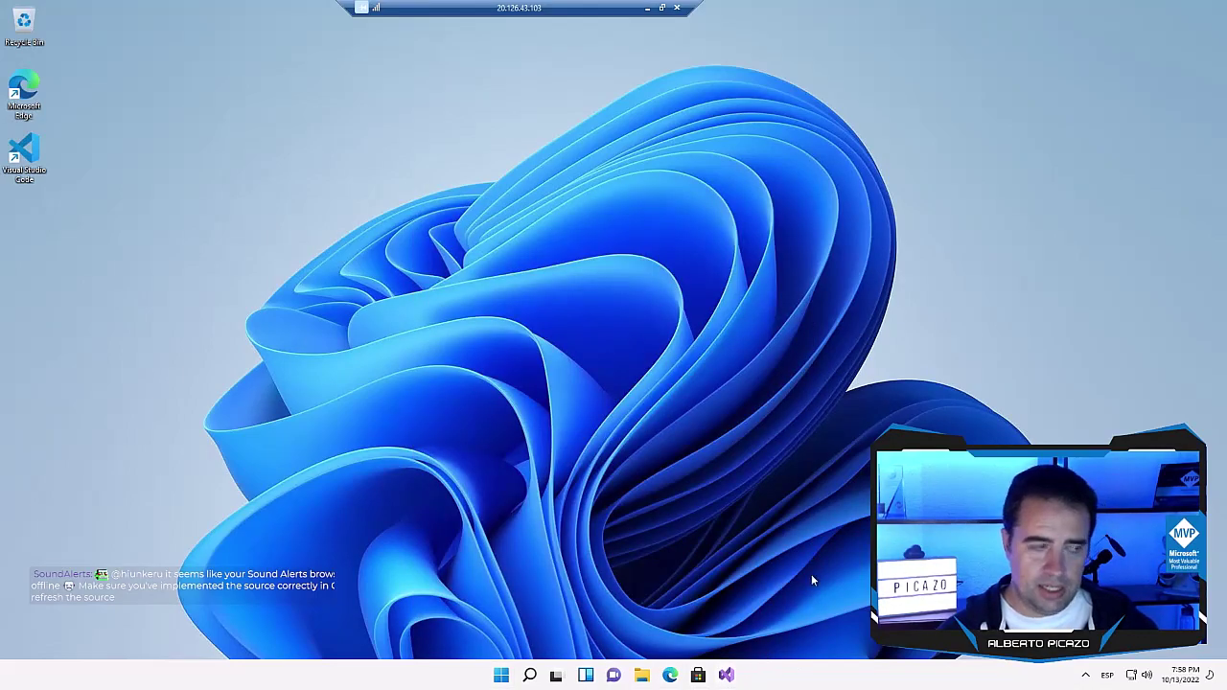
{"action": "left_click", "coordinate": [729, 675]}
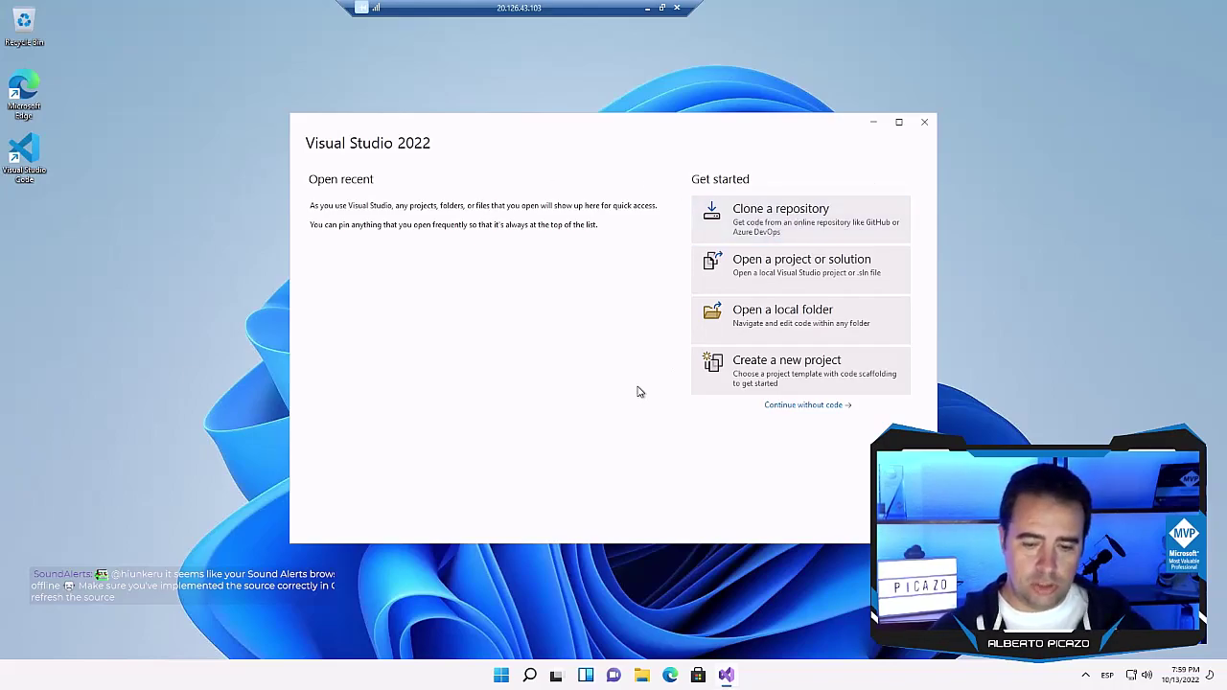
Step: Switch to Microsoft Edge, search the web for "github", and open the official GitHub website
{"action": "left_click", "coordinate": [670, 675]}
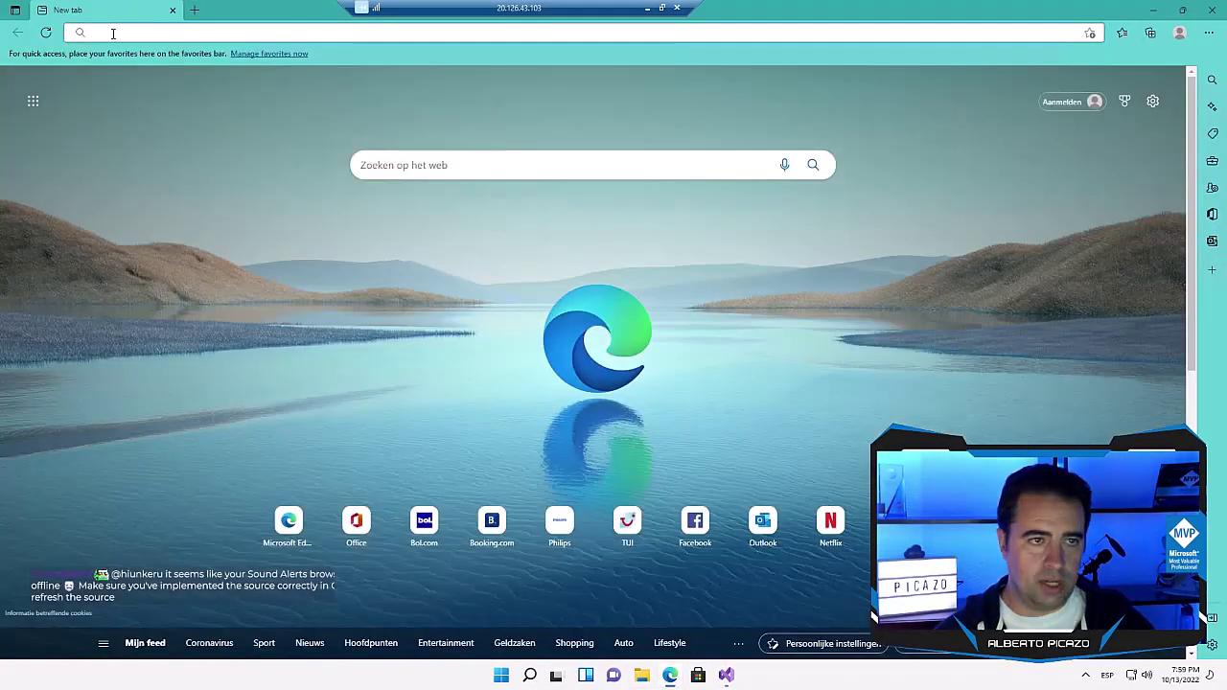
{"action": "left_click", "coordinate": [113, 33]}
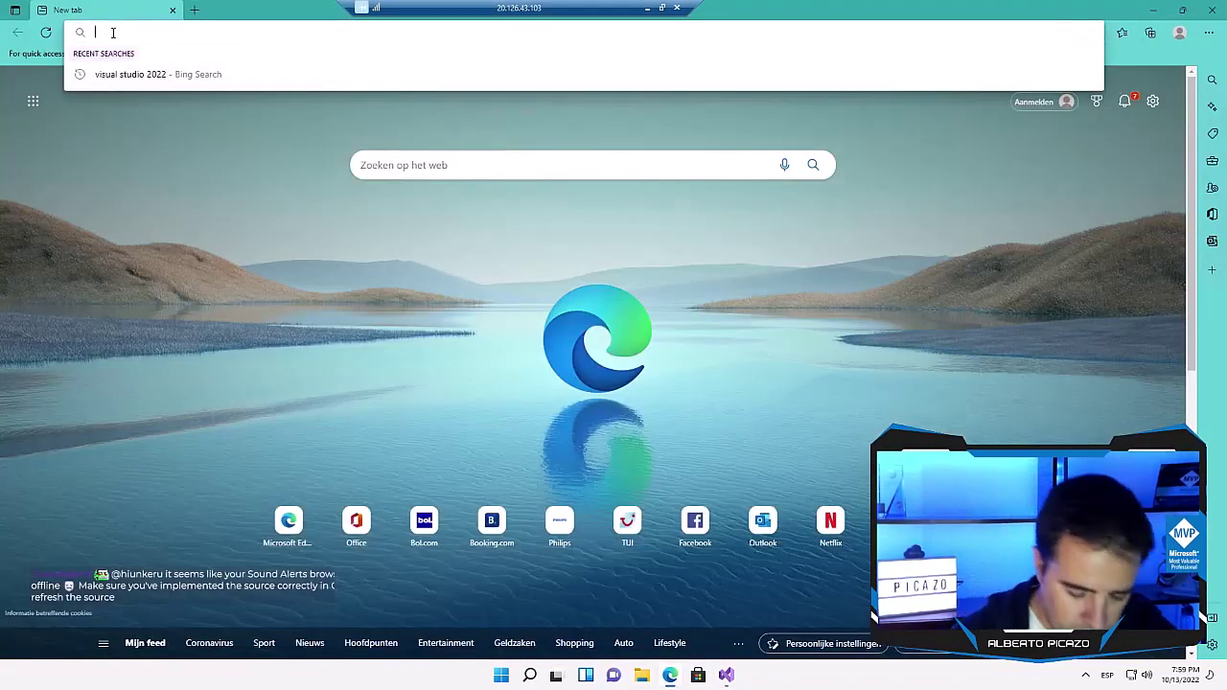
{"action": "type", "text": "git"}
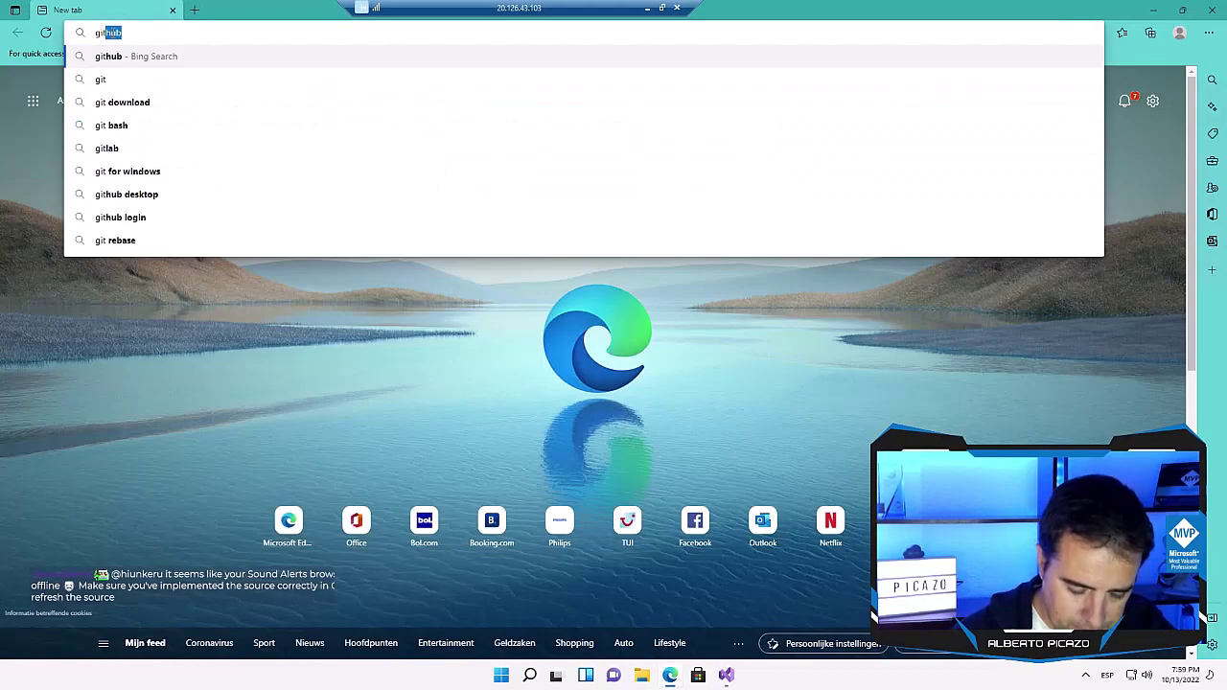
{"action": "type", "text": "hub"}
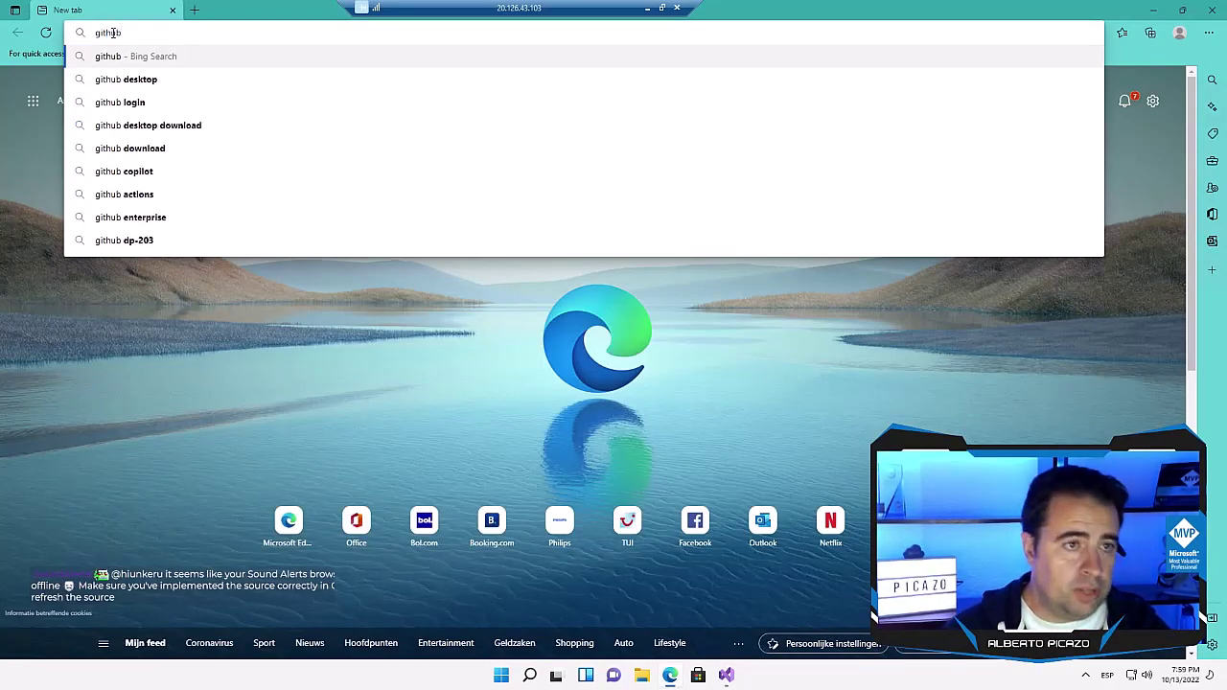
{"action": "key", "text": "Return"}
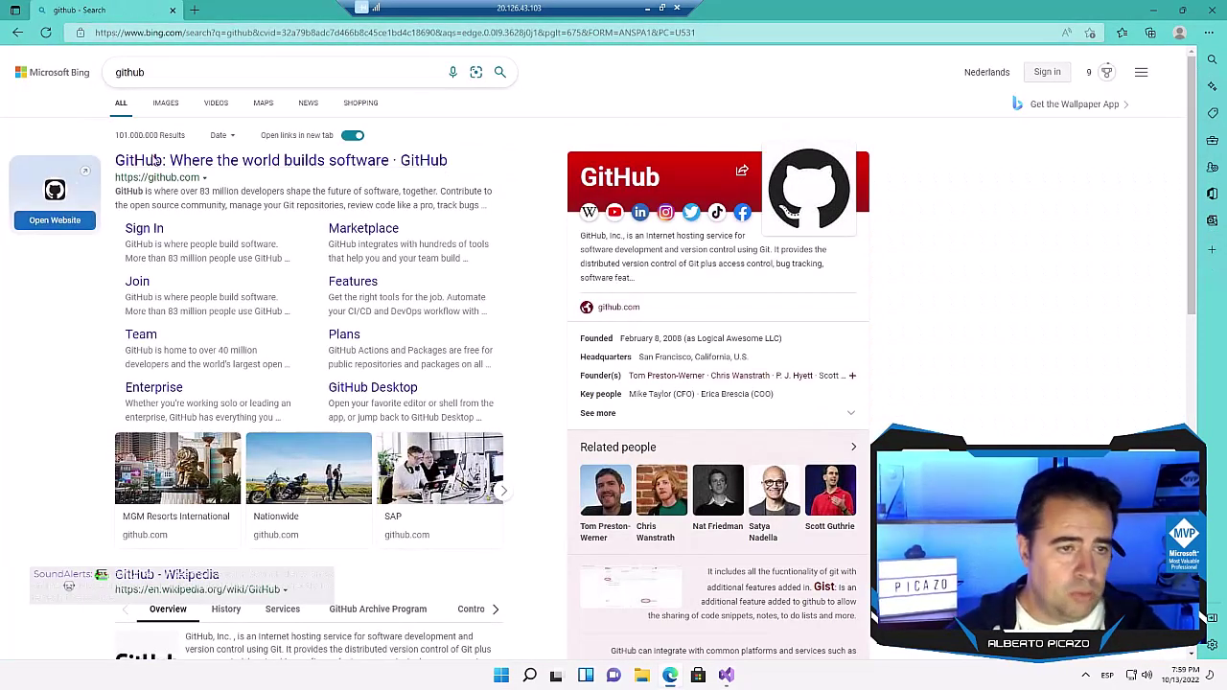
{"action": "left_click", "coordinate": [165, 161]}
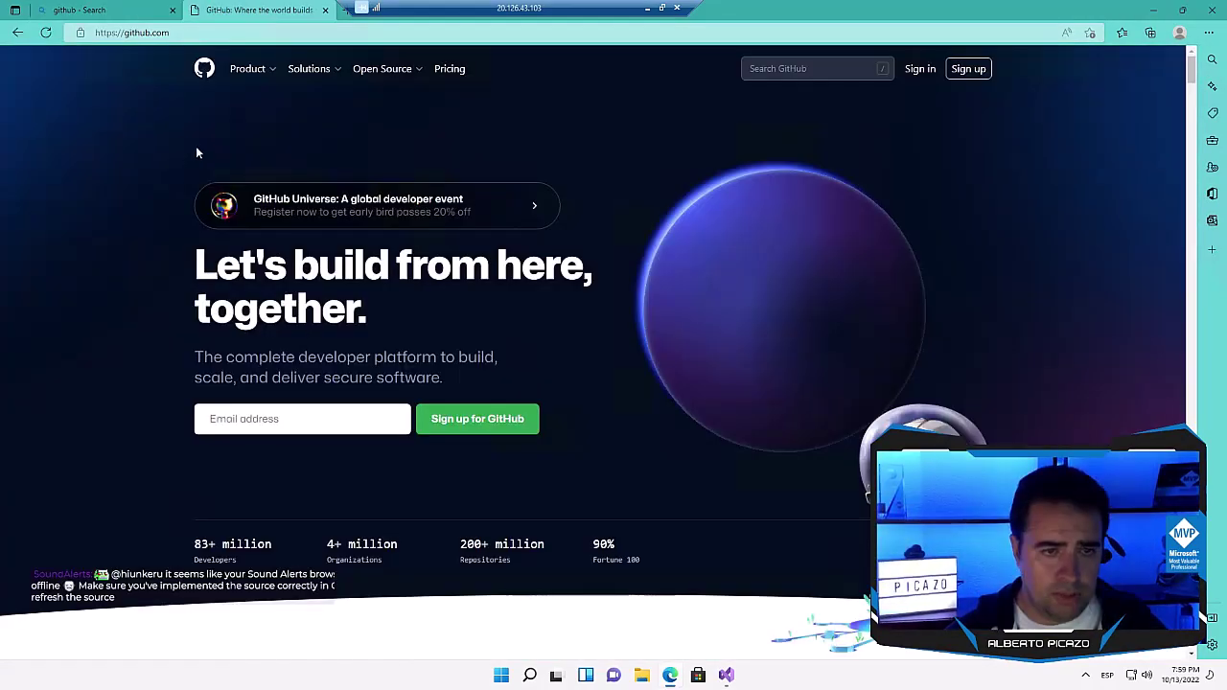
{"action": "mouse_move", "coordinate": [247, 68]}
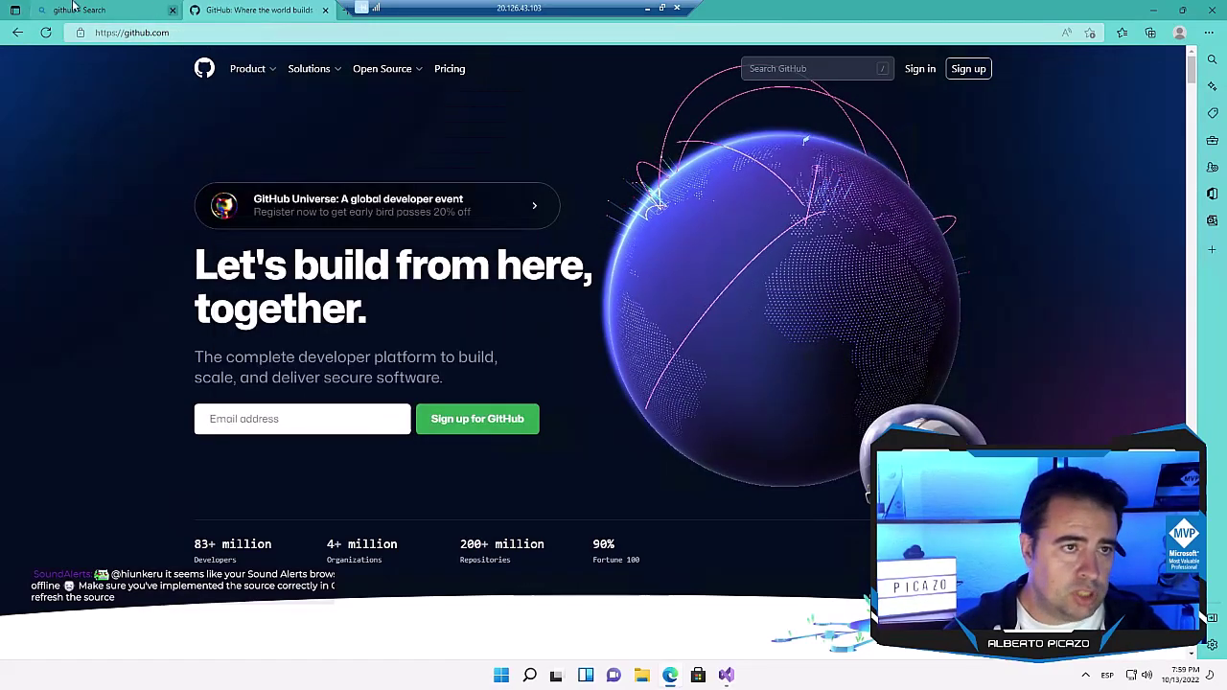
{"action": "left_click_drag", "start_coordinate": [454, 7], "coordinate": [731, 8]}
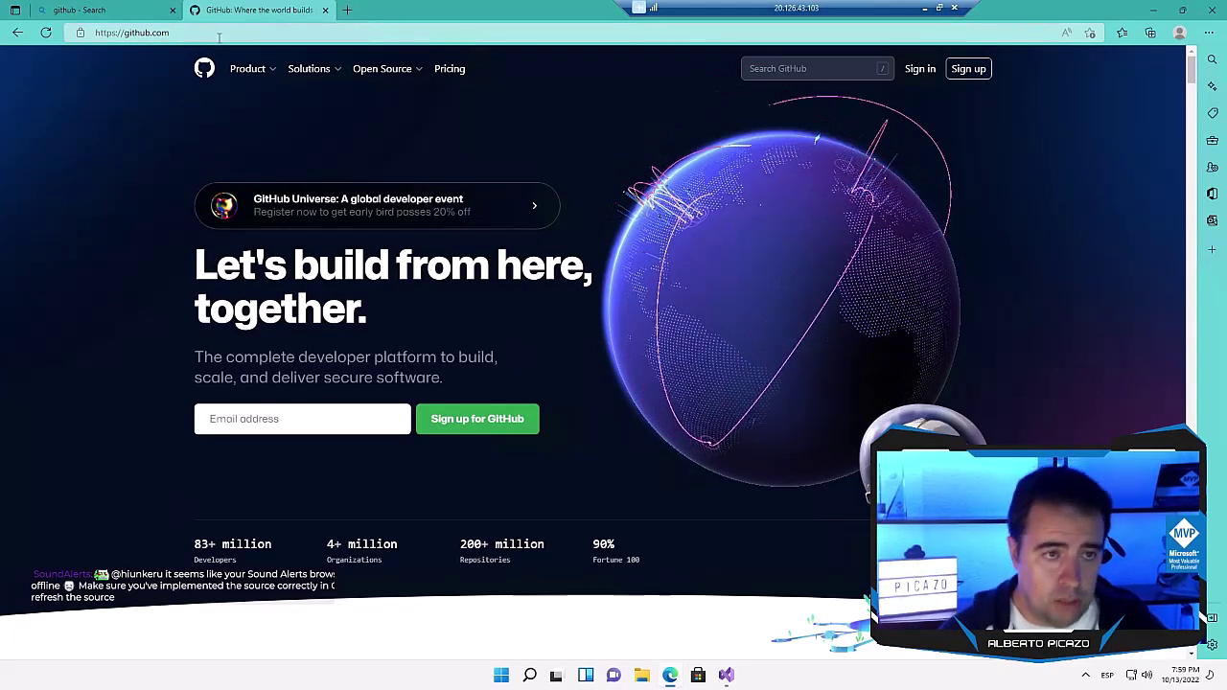
{"action": "left_click", "coordinate": [307, 34]}
{"action": "left_click", "coordinate": [280, 35]}
{"action": "type", "text": "/hiunker"}
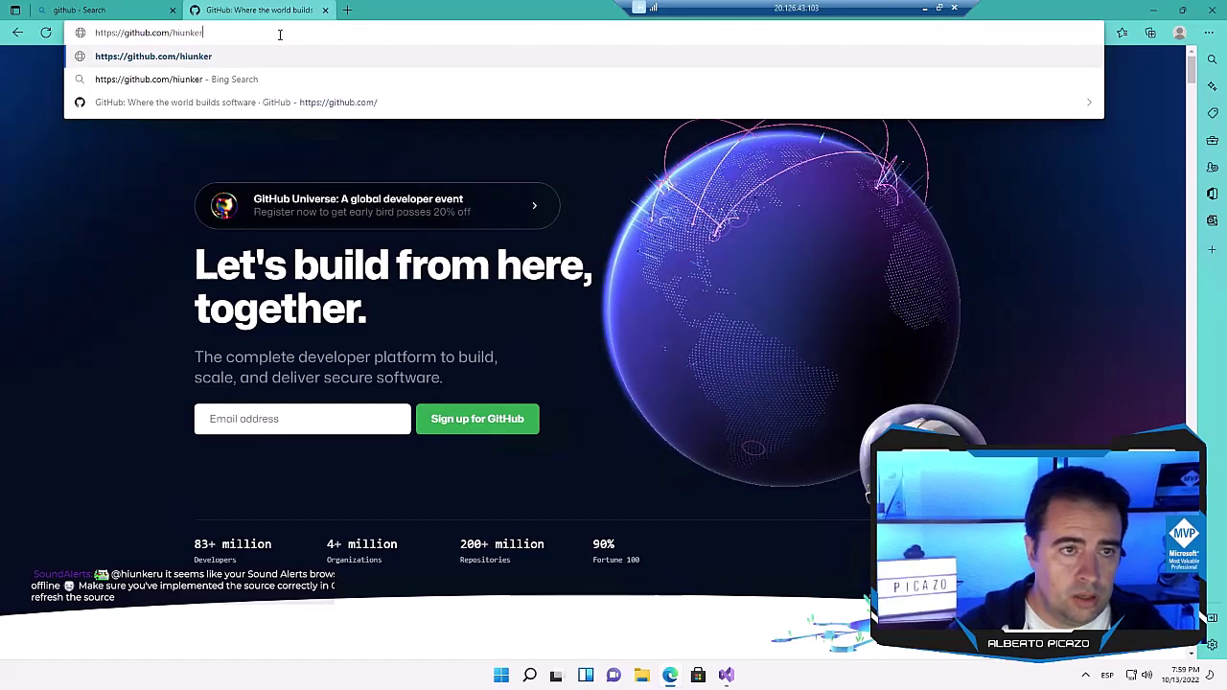
{"action": "type", "text": "u"}
{"action": "key", "text": "Return"}
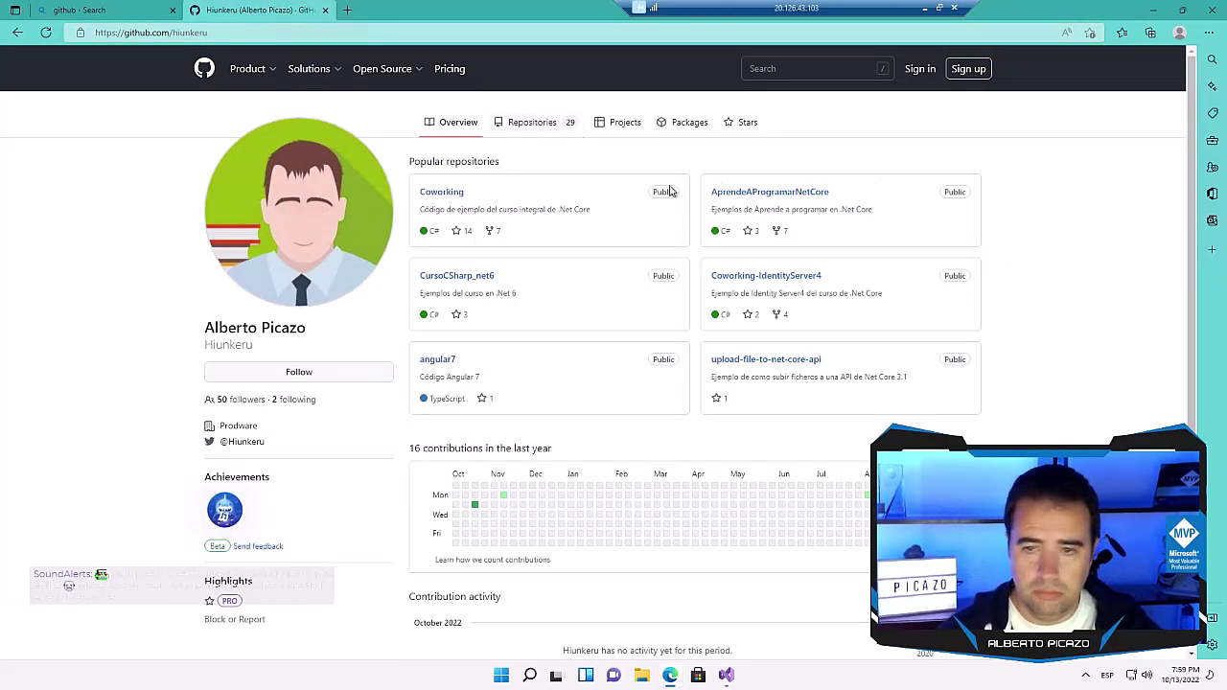
Step: Open the patrones-disenyo repository from the profile's repository list and copy its HTTPS clone URL
{"action": "left_click", "coordinate": [530, 124]}
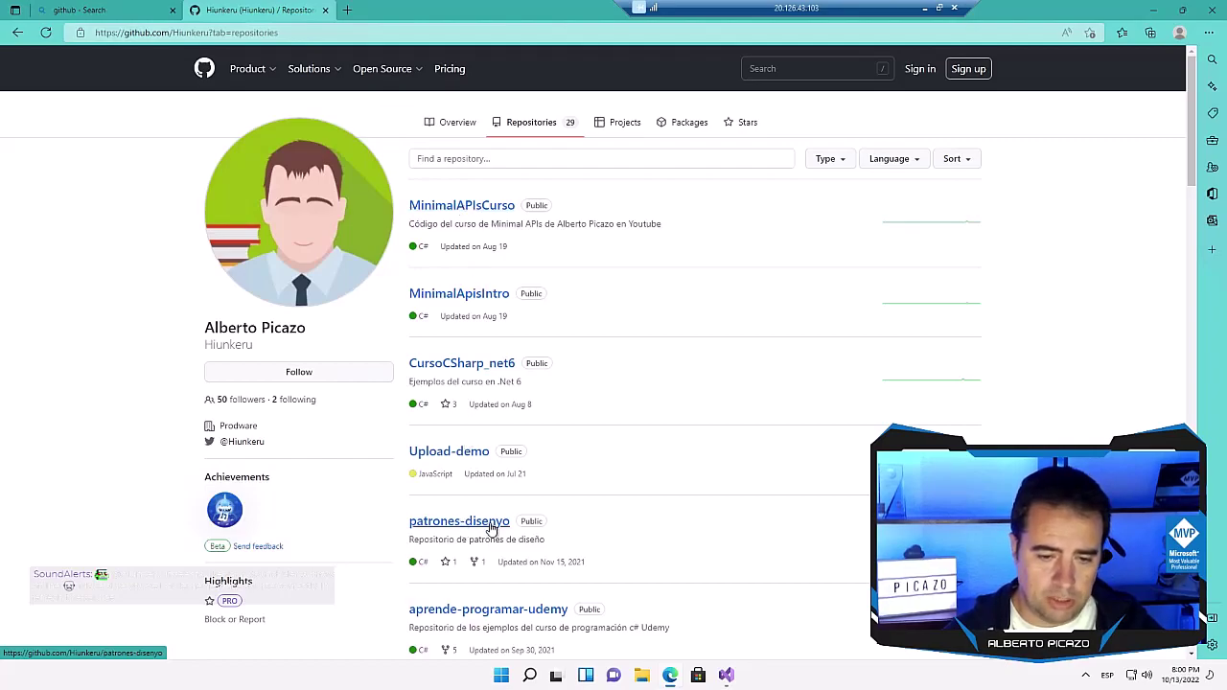
{"action": "left_click", "coordinate": [460, 523]}
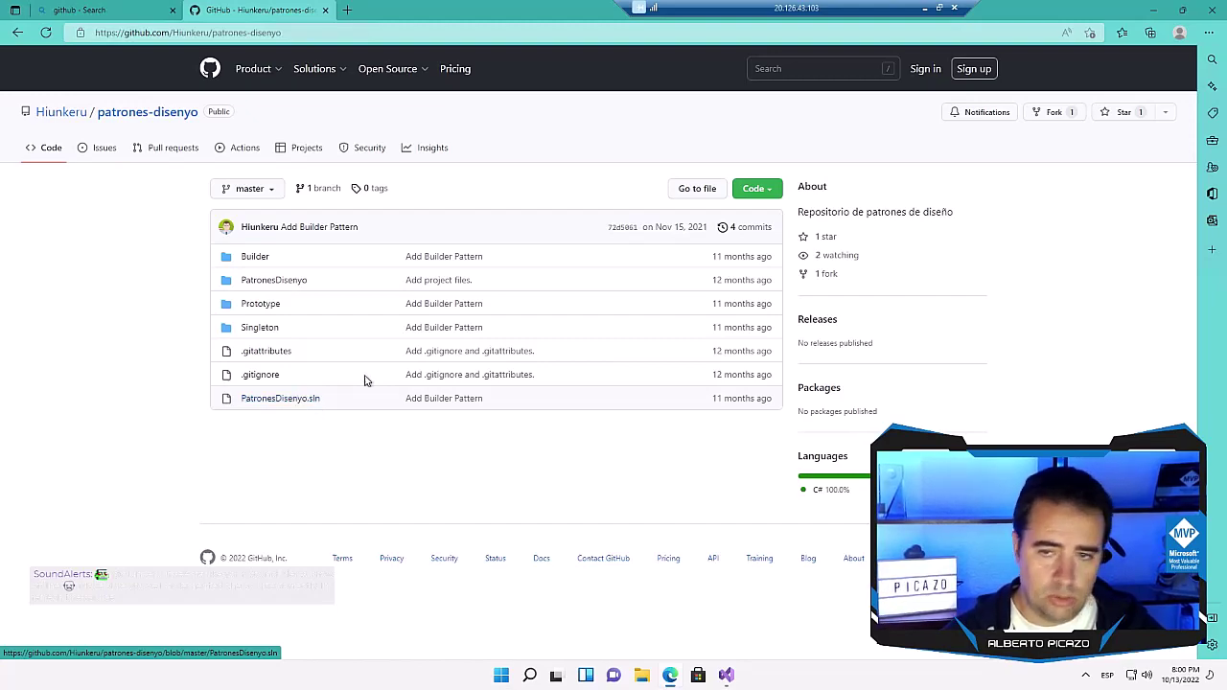
{"action": "left_click", "coordinate": [769, 193]}
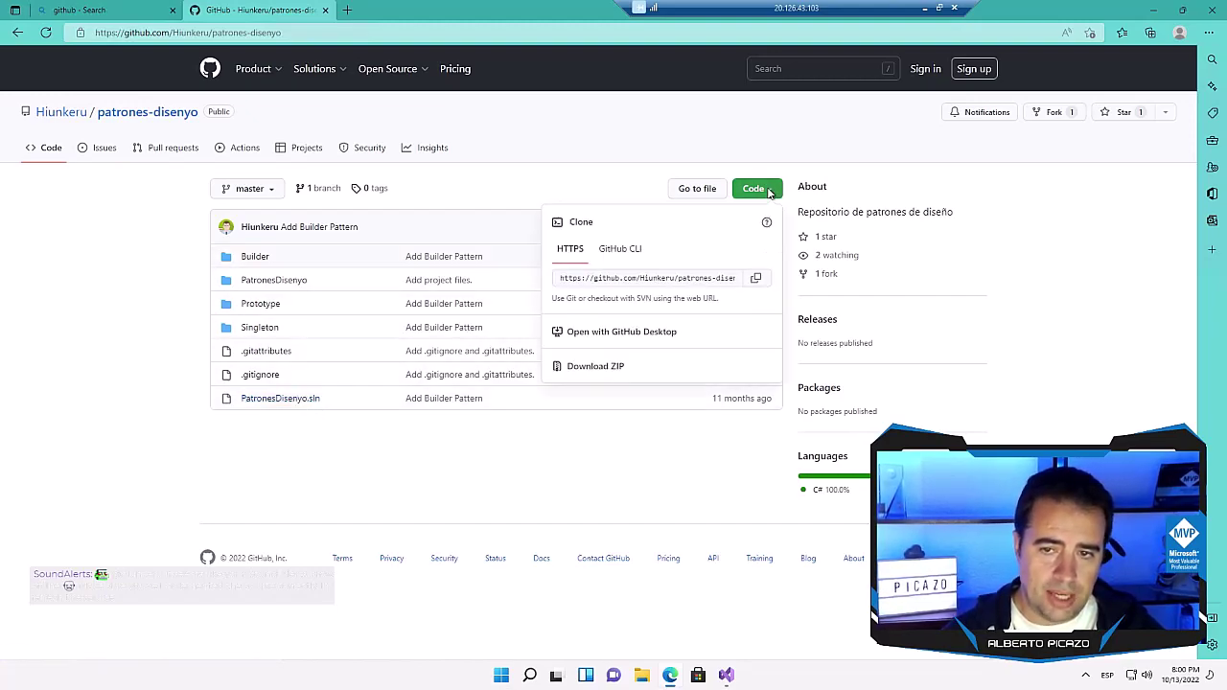
{"action": "left_click", "coordinate": [758, 281]}
{"action": "left_click", "coordinate": [586, 277]}
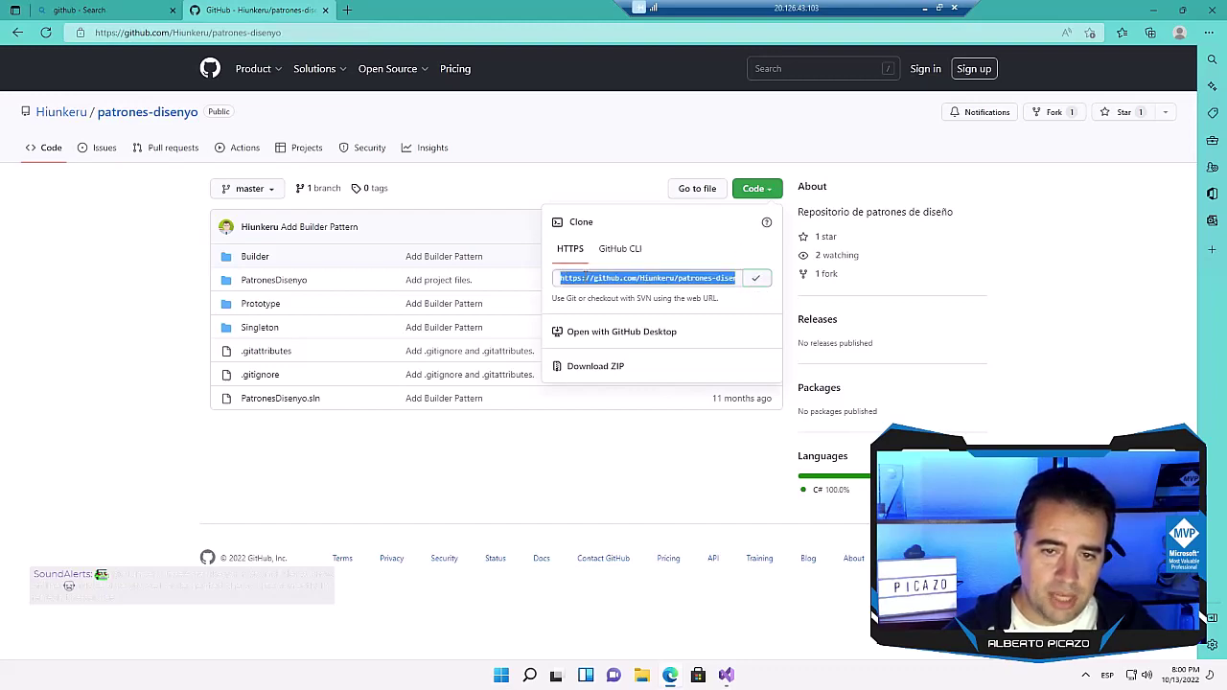
{"action": "left_click", "coordinate": [570, 279]}
{"action": "mouse_move", "coordinate": [560, 279]}
{"action": "left_mouse_down"}
{"action": "mouse_move", "coordinate": [737, 279]}
{"action": "mouse_move", "coordinate": [534, 285]}
{"action": "left_mouse_up"}
{"action": "left_click", "coordinate": [724, 279]}
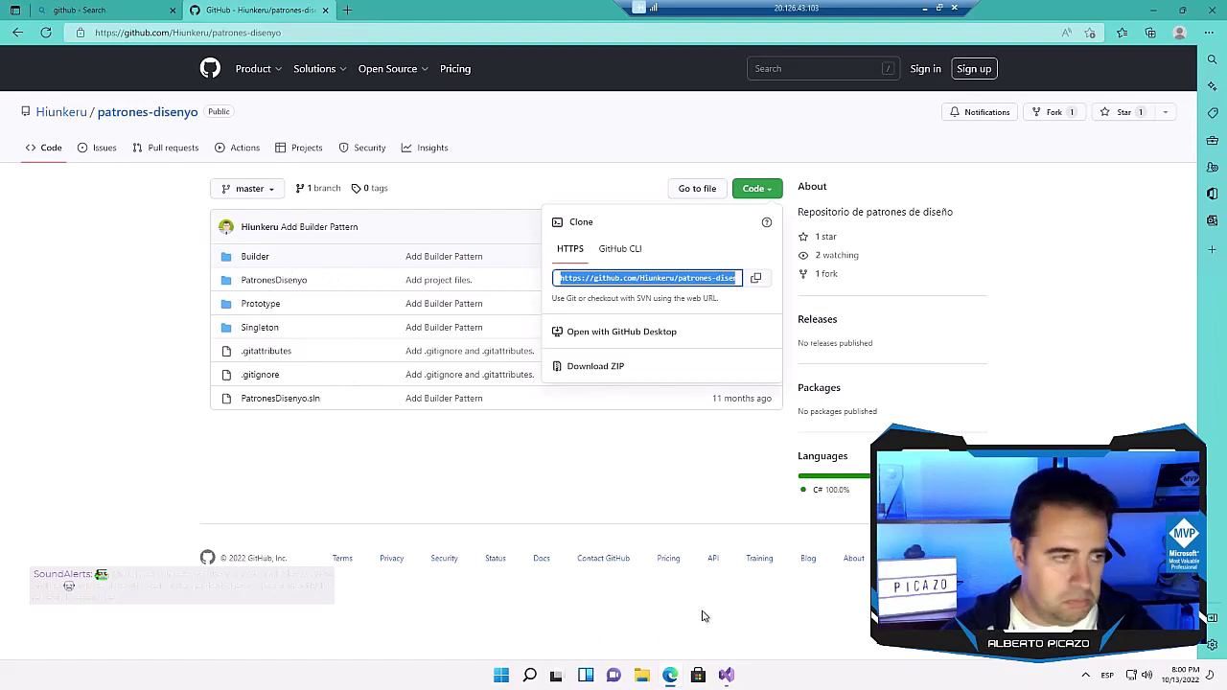
{"action": "left_click", "coordinate": [551, 186]}
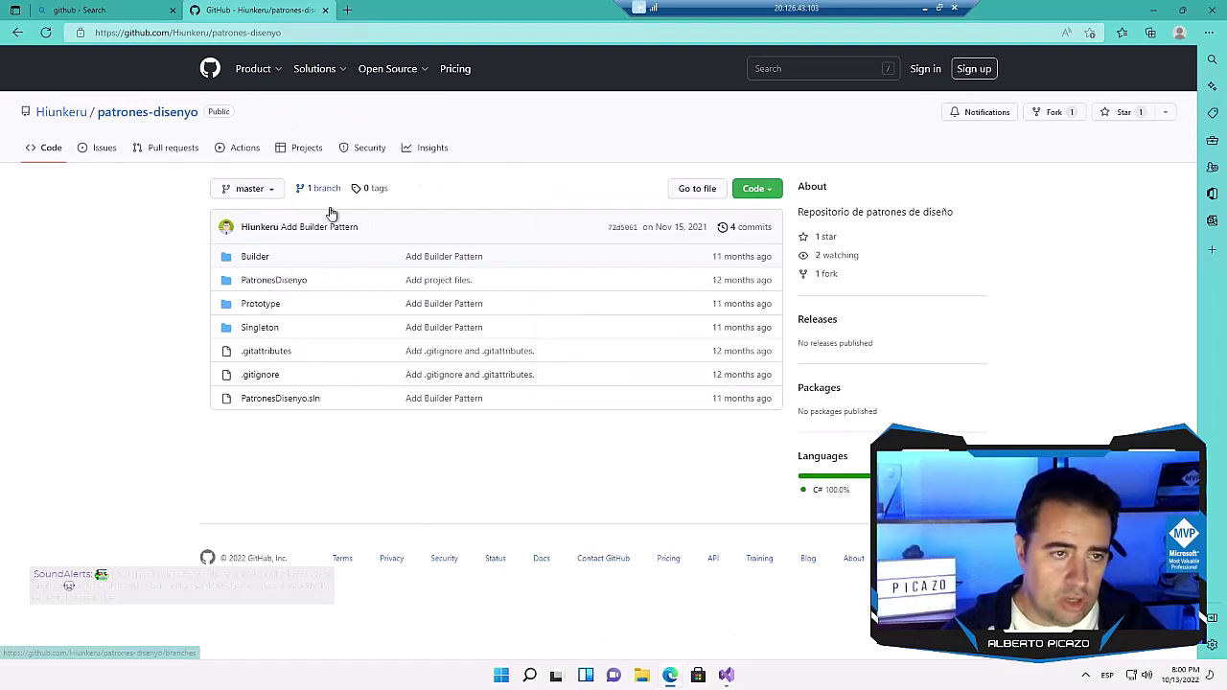
{"action": "left_click", "coordinate": [773, 192]}
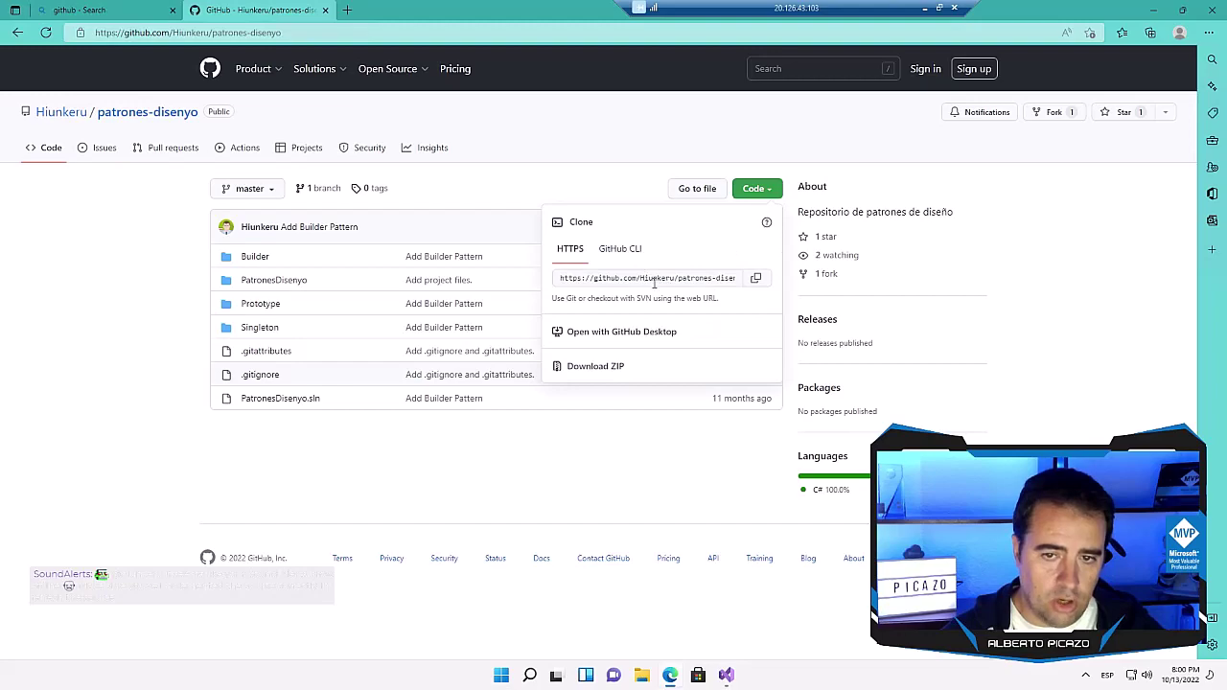
{"action": "left_click", "coordinate": [755, 278]}
{"action": "left_click", "coordinate": [646, 460]}
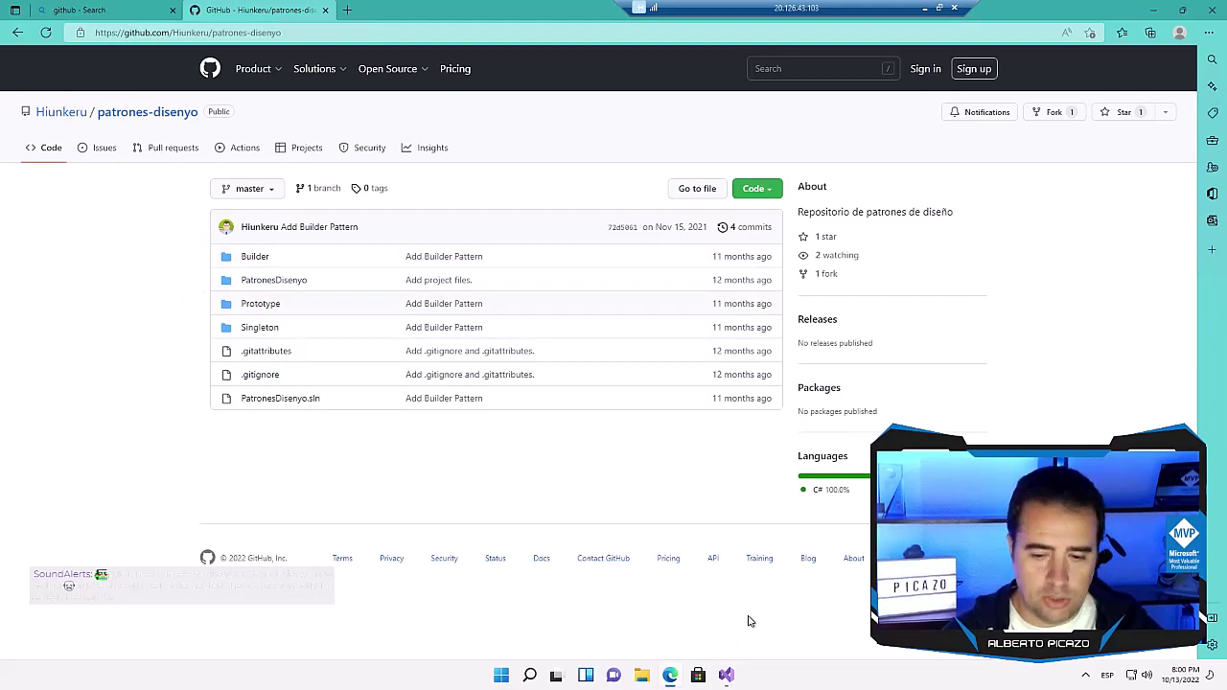
Step: Switch to Visual Studio 2022, start cloning a repository and enter the copied patrones-disenyo.git URL as the repository location
{"action": "left_click", "coordinate": [726, 675]}
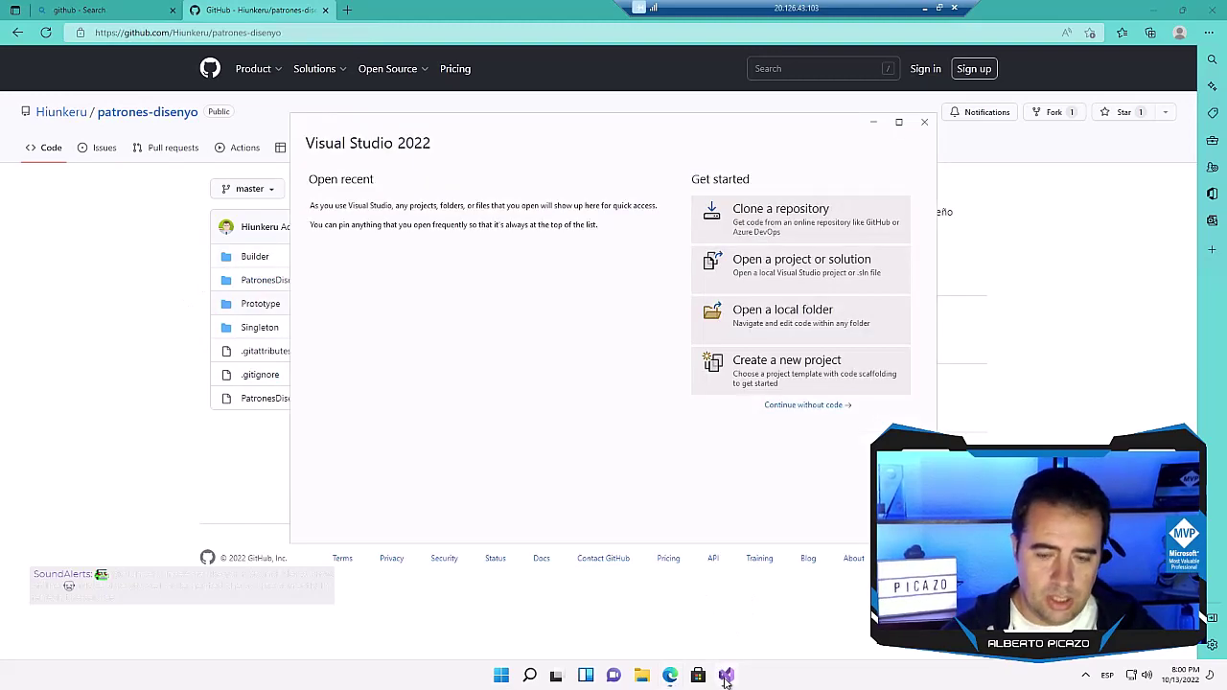
{"action": "left_click", "coordinate": [784, 218]}
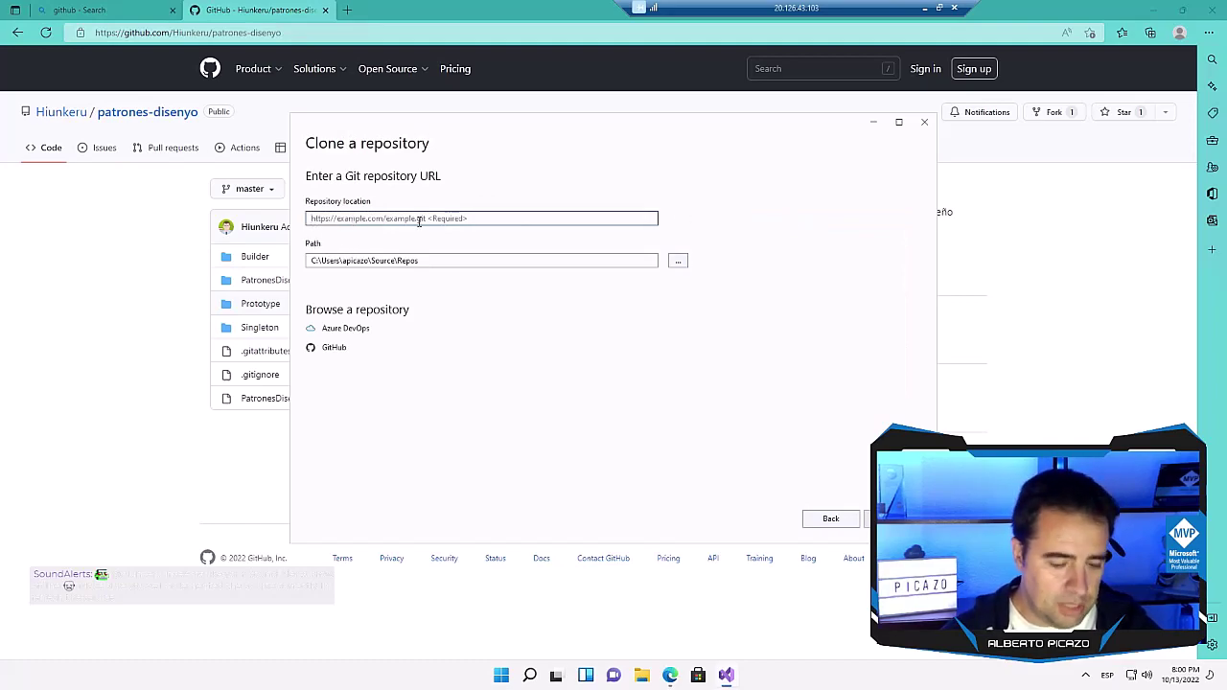
{"action": "key", "text": "ctrl+v"}
{"action": "left_click_drag", "start_coordinate": [485, 219], "coordinate": [302, 222]}
{"action": "left_click_drag", "start_coordinate": [493, 217], "coordinate": [307, 223]}
Step: Review the local path and the folder browser, keep the default patrones-disenyo destination, and clone the repository
{"action": "left_click", "coordinate": [508, 262]}
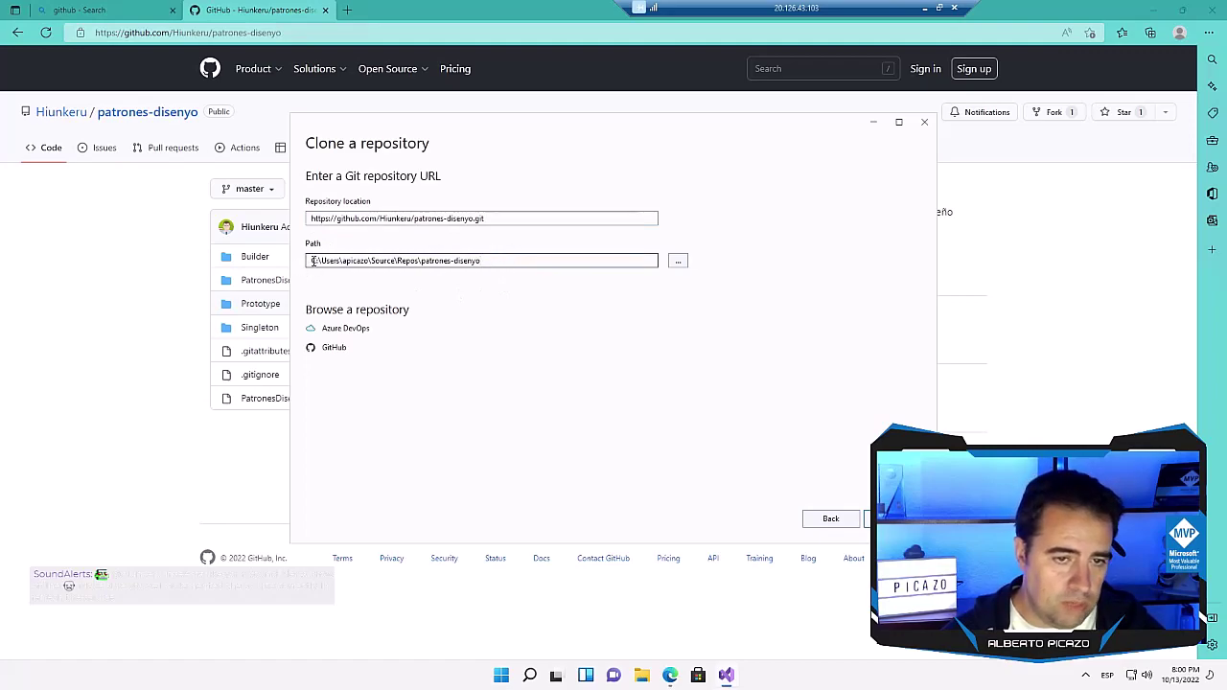
{"action": "left_click_drag", "start_coordinate": [309, 261], "coordinate": [488, 272]}
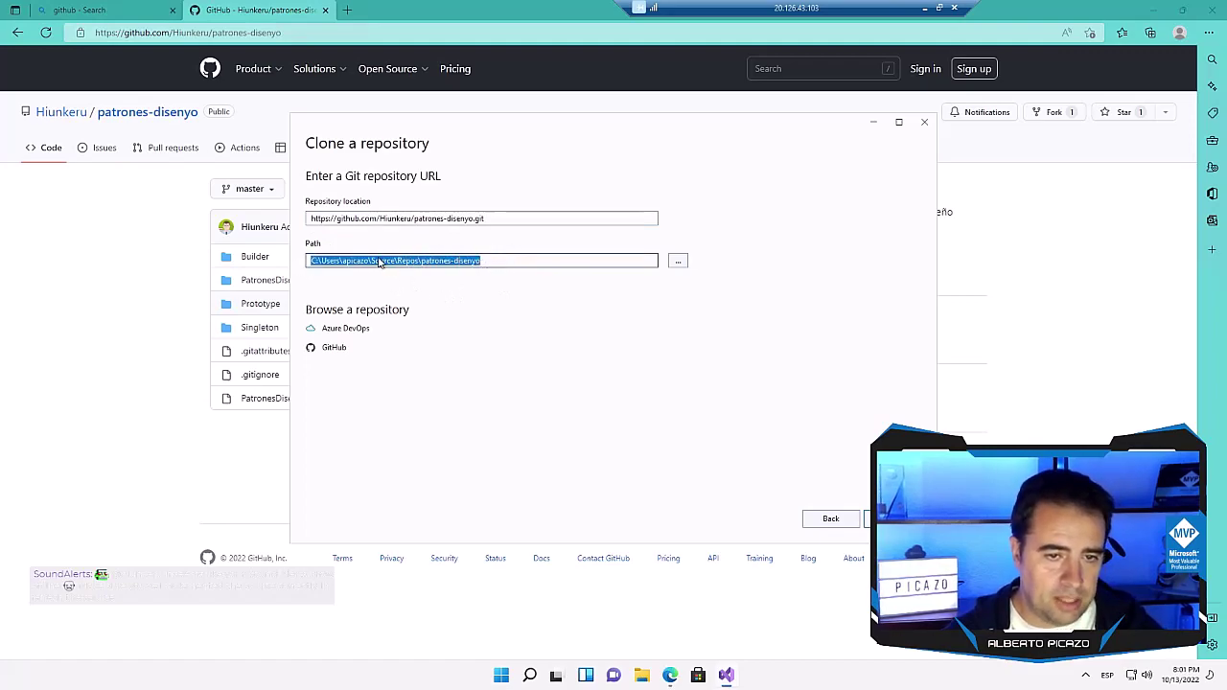
{"action": "key", "text": "End"}
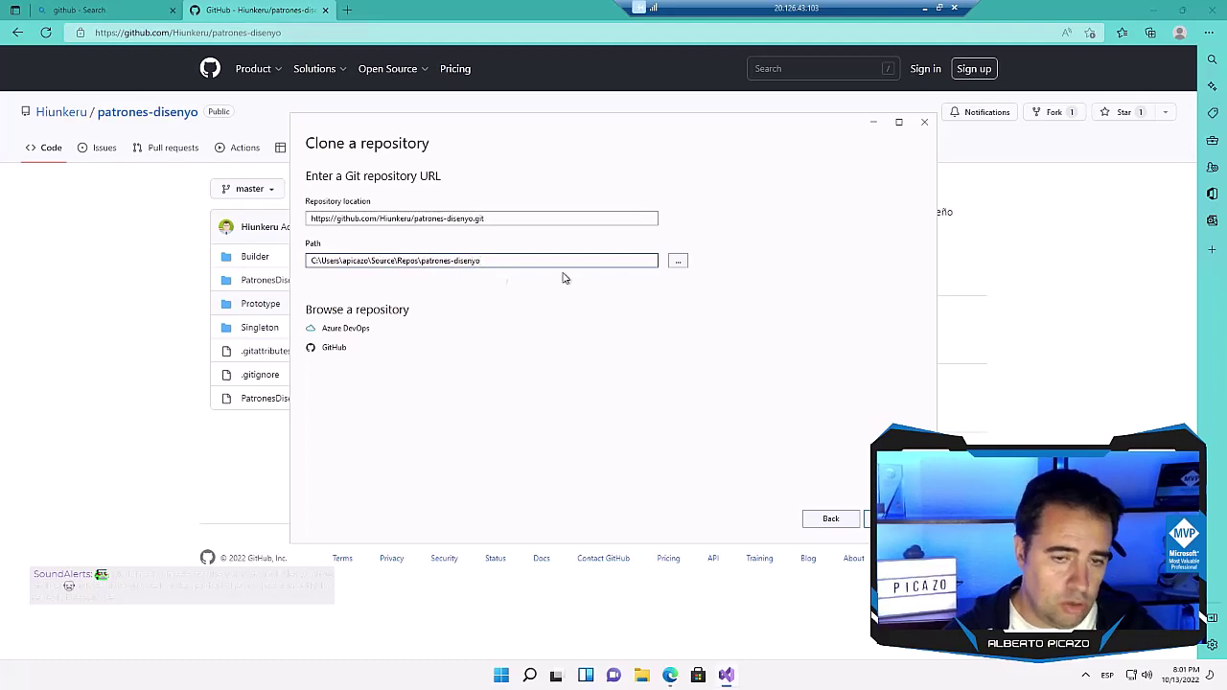
{"action": "left_click", "coordinate": [677, 261]}
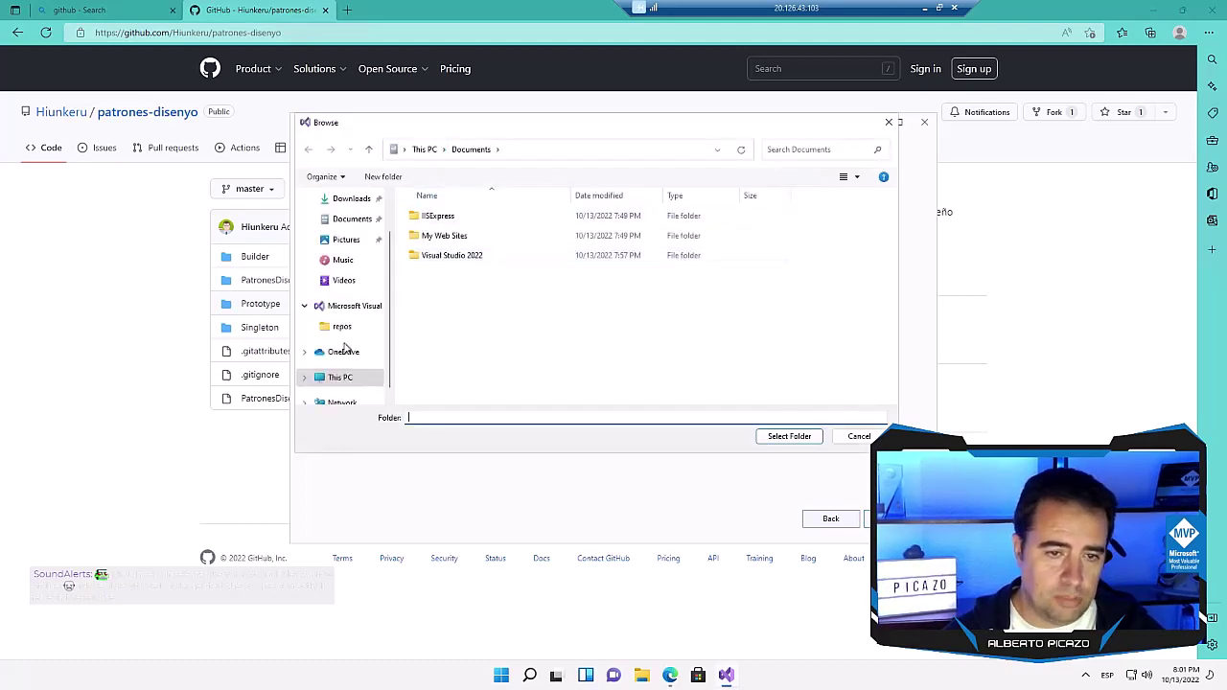
{"action": "left_click", "coordinate": [888, 122]}
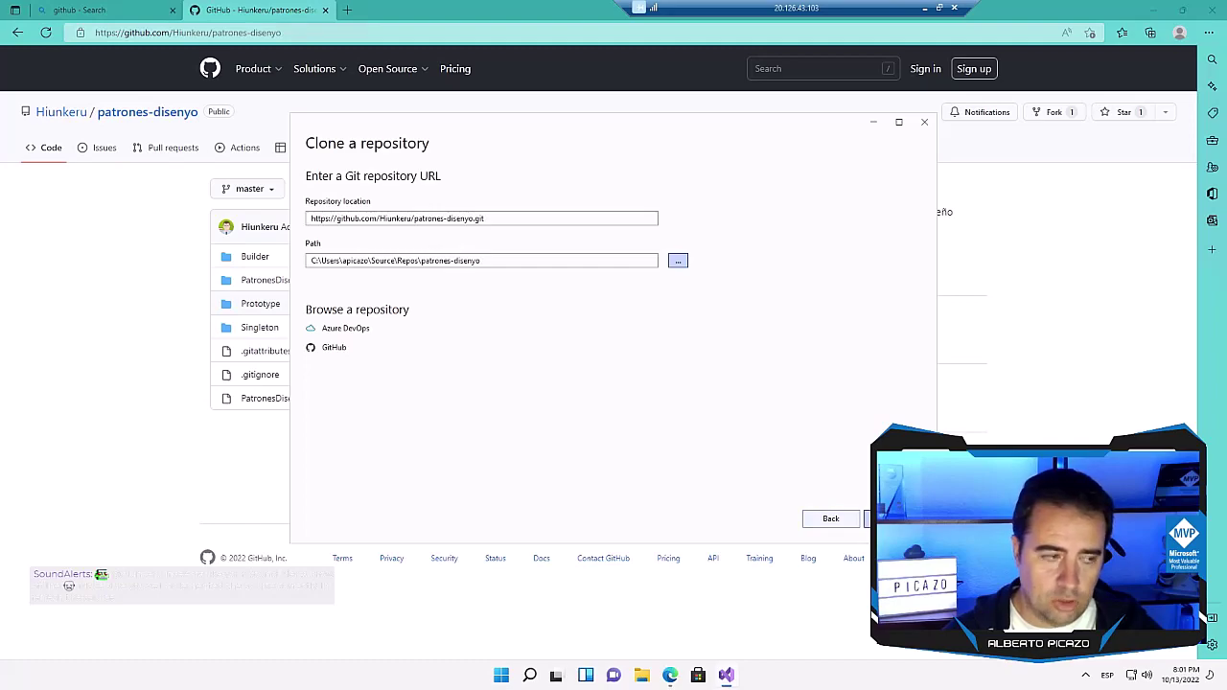
{"action": "left_click", "coordinate": [893, 518]}
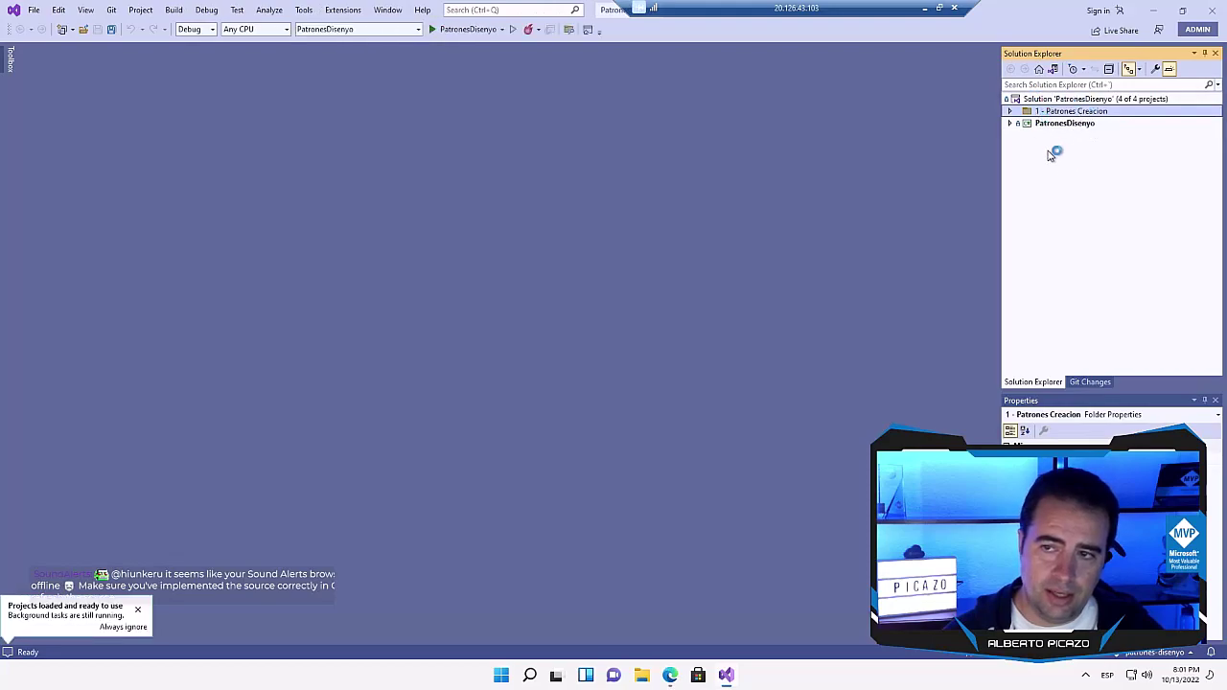
Step: Examine the cloned solution's structure by expanding 1 - Patrones Creacion, the Builder, Prototype and Singleton projects, and PatronesDisenyo
{"action": "left_click", "coordinate": [1010, 112]}
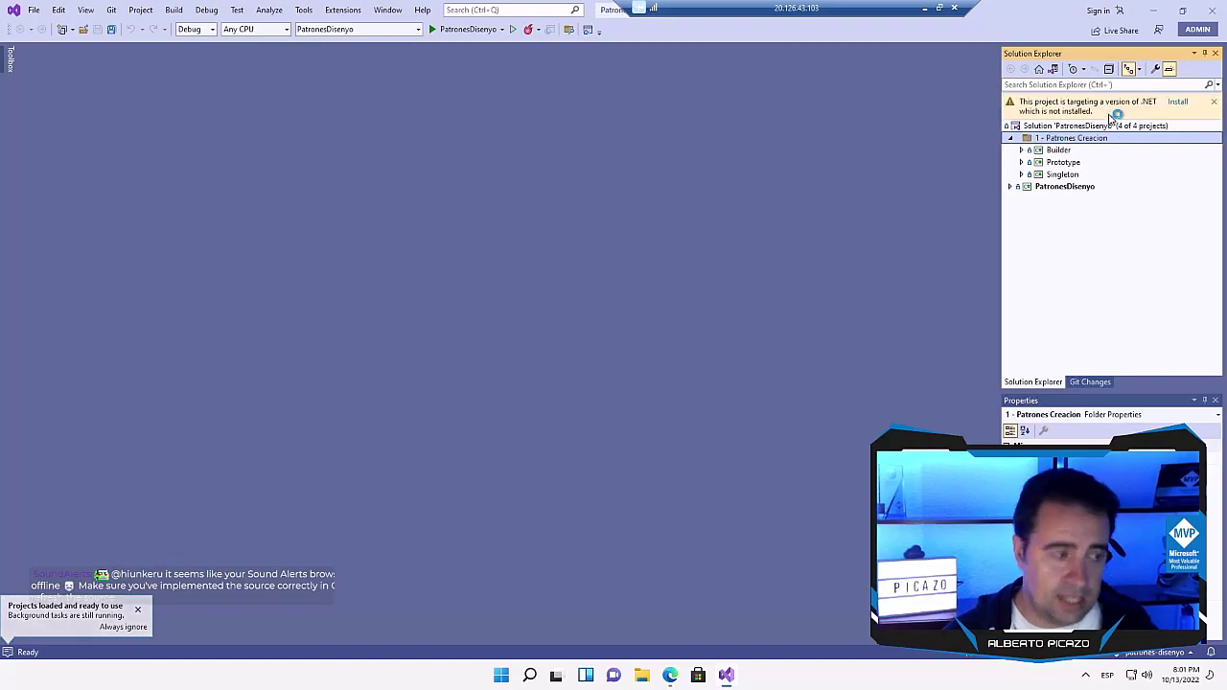
{"action": "left_click", "coordinate": [1028, 151]}
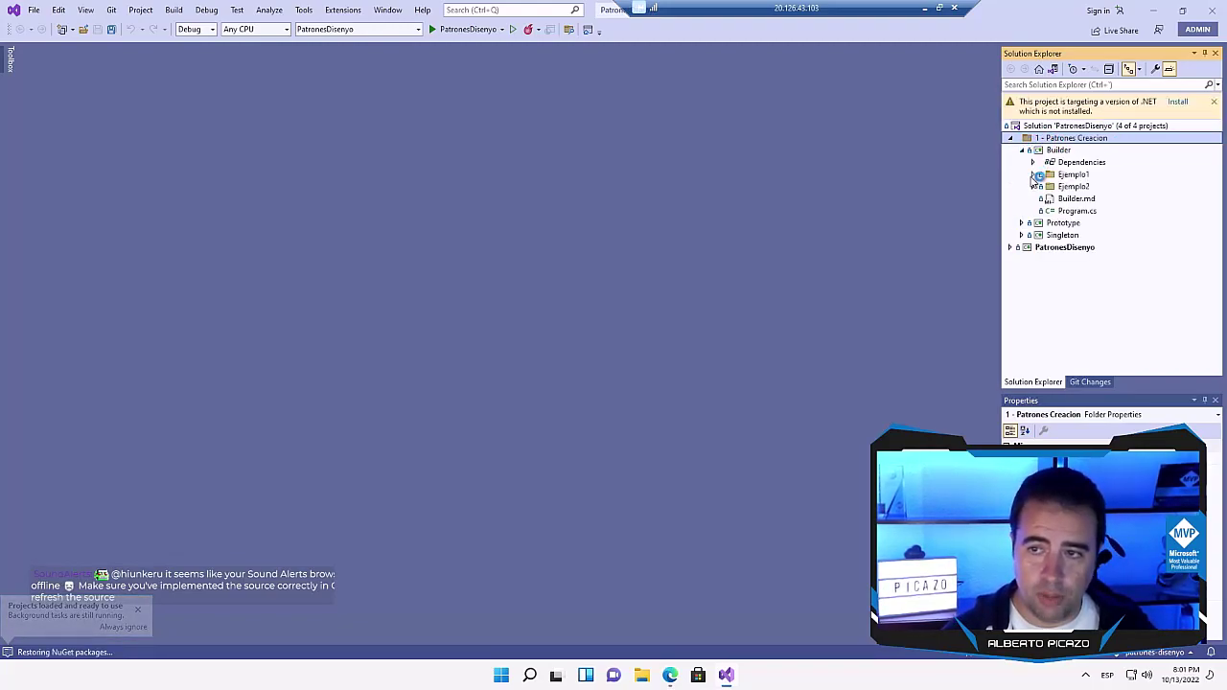
{"action": "left_click", "coordinate": [1022, 223]}
{"action": "left_click", "coordinate": [1022, 332]}
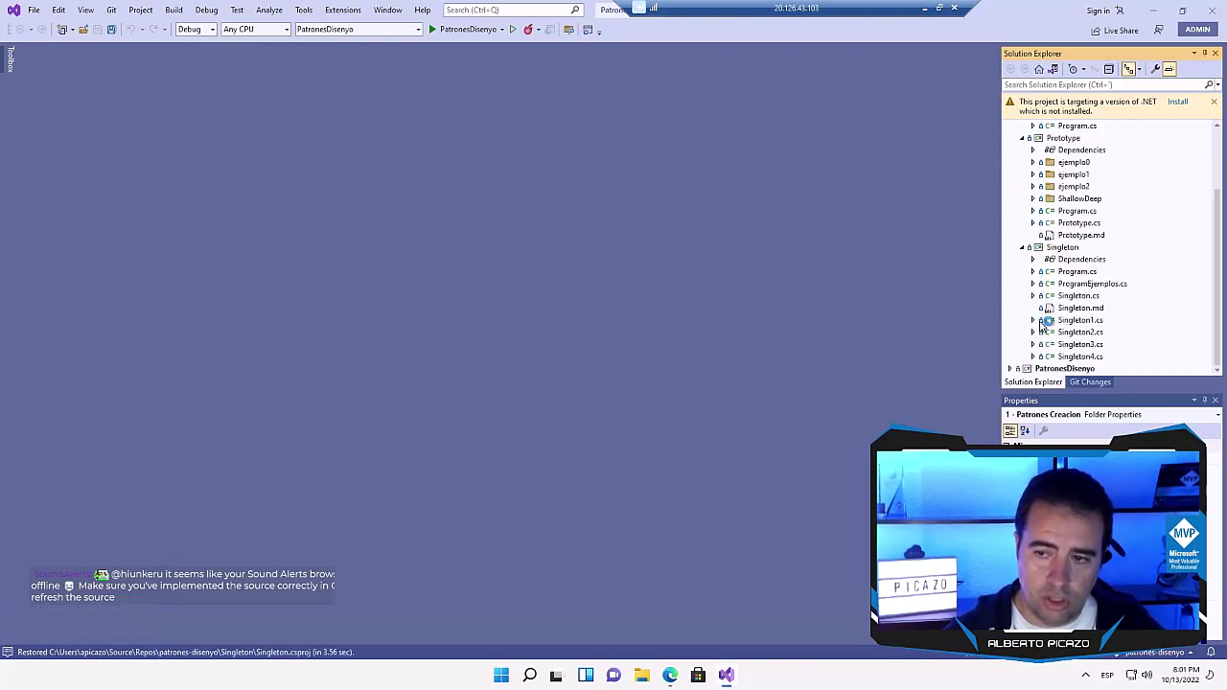
{"action": "left_click", "coordinate": [1009, 368]}
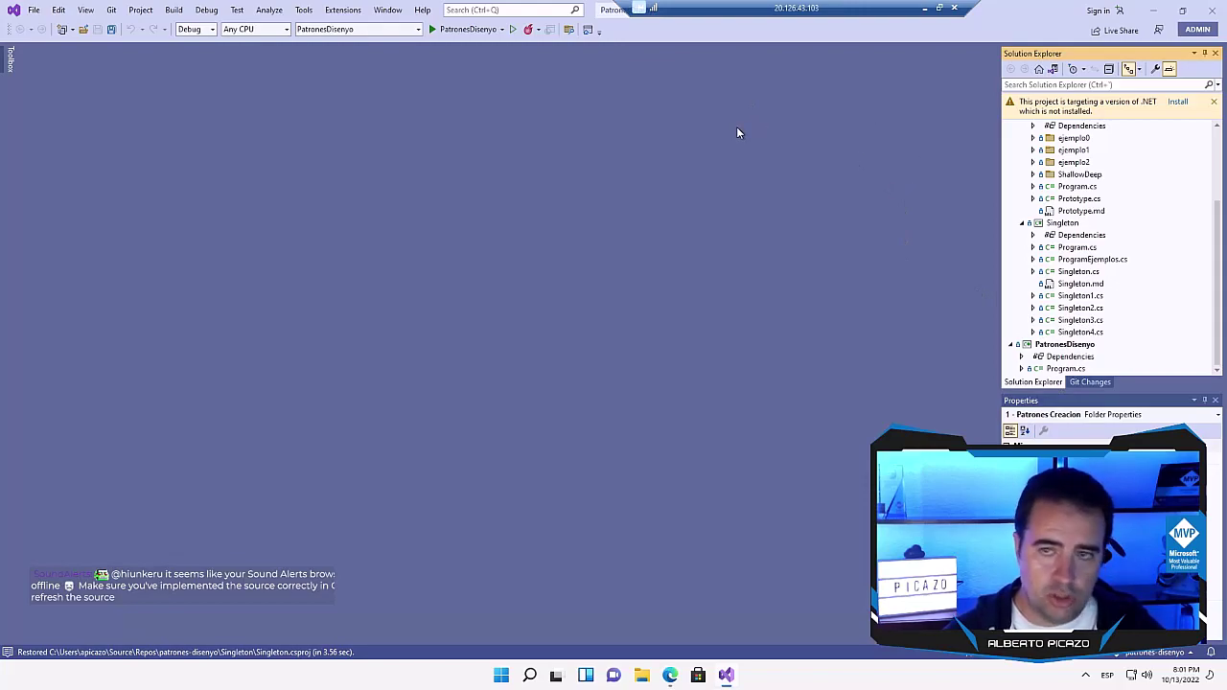
Step: Close Visual Studio, the GitHub repository tab and the browser window
{"action": "left_click", "coordinate": [1212, 9]}
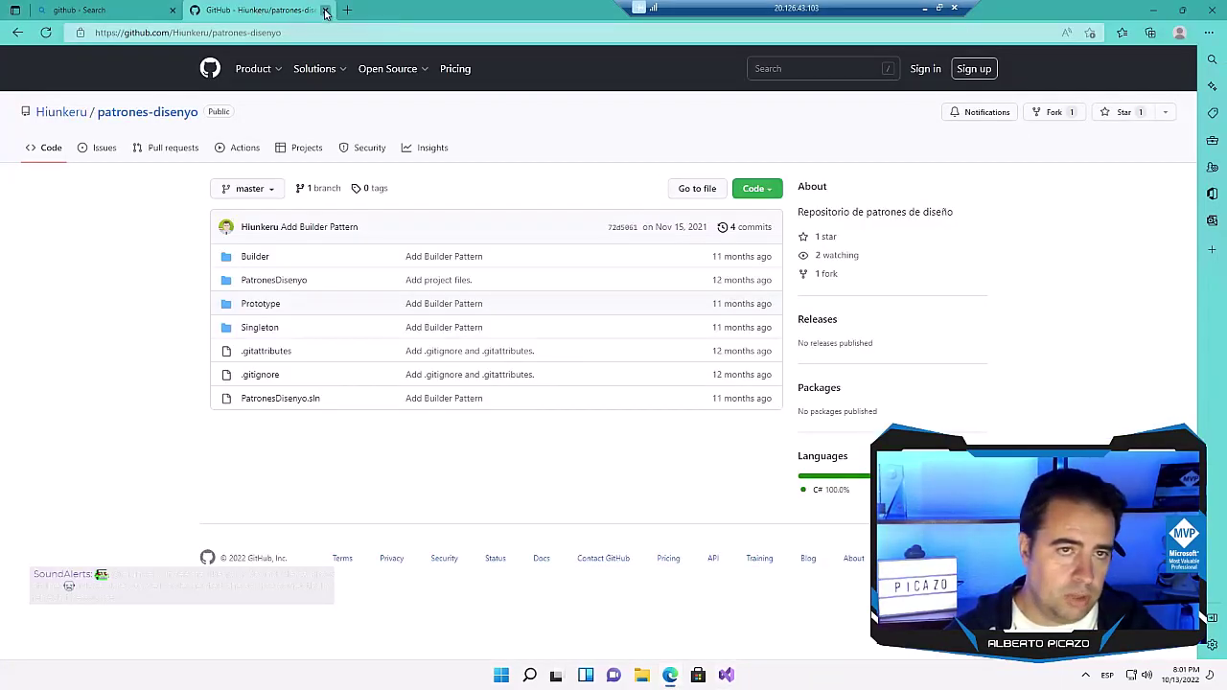
{"action": "left_click", "coordinate": [325, 10]}
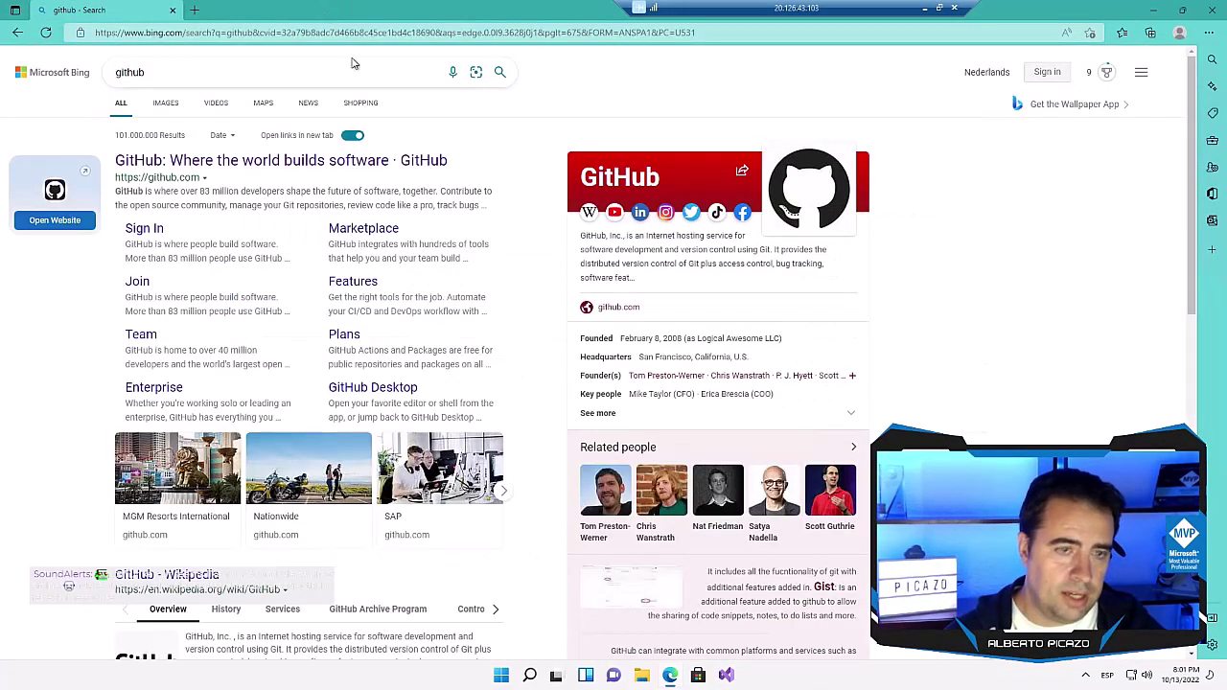
{"action": "left_click", "coordinate": [1212, 10]}
Step: Relaunch Visual Studio 2022 and open the PatronesDisenyo solution file from the patrones-disenyo folder in repos
{"action": "left_click", "coordinate": [726, 676]}
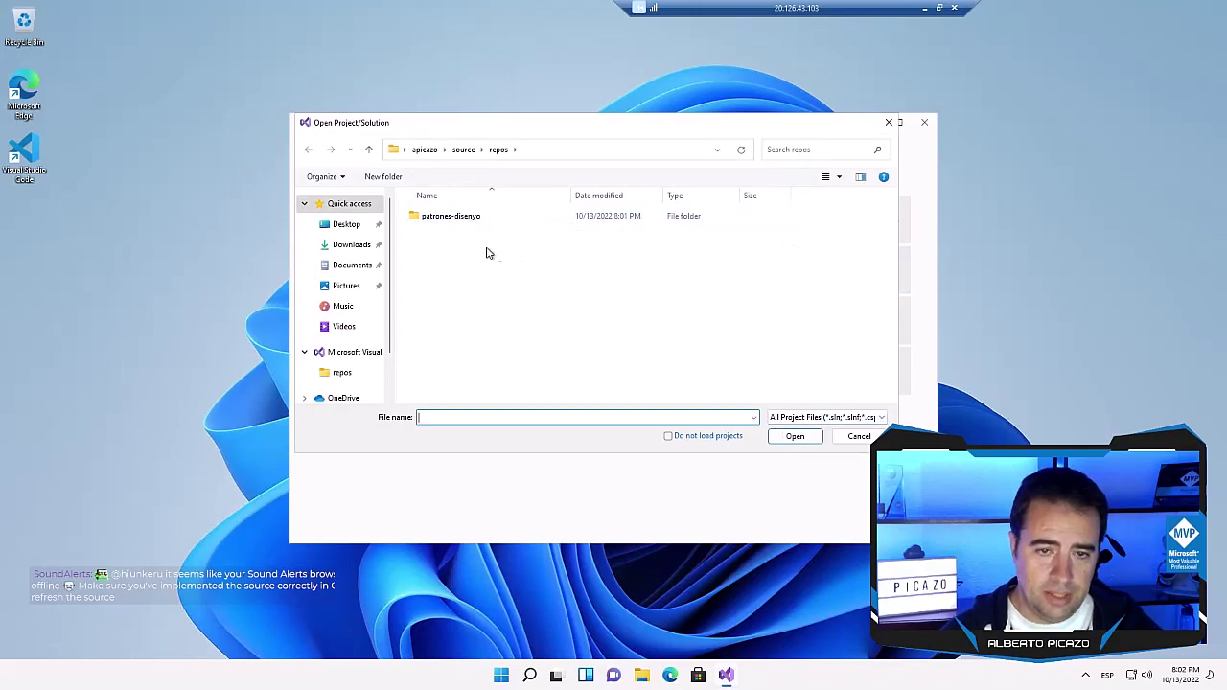
{"action": "left_click", "coordinate": [522, 149]}
{"action": "left_click", "coordinate": [581, 151]}
{"action": "double_click", "coordinate": [441, 219]}
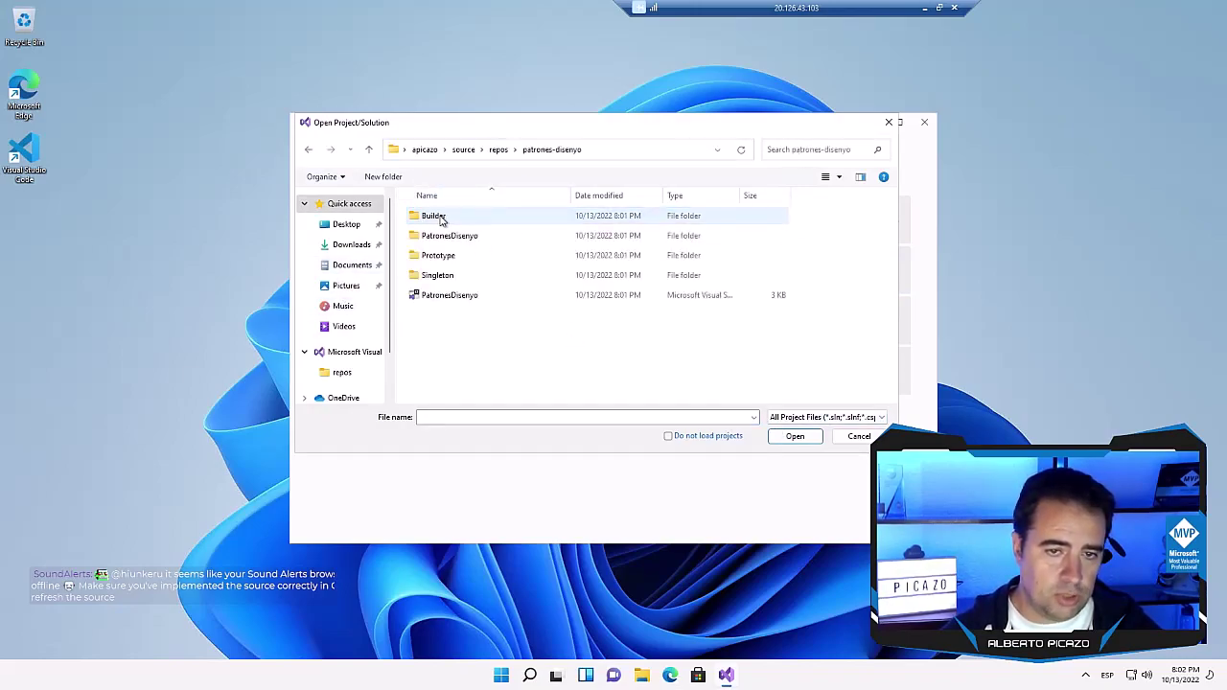
{"action": "double_click", "coordinate": [444, 299]}
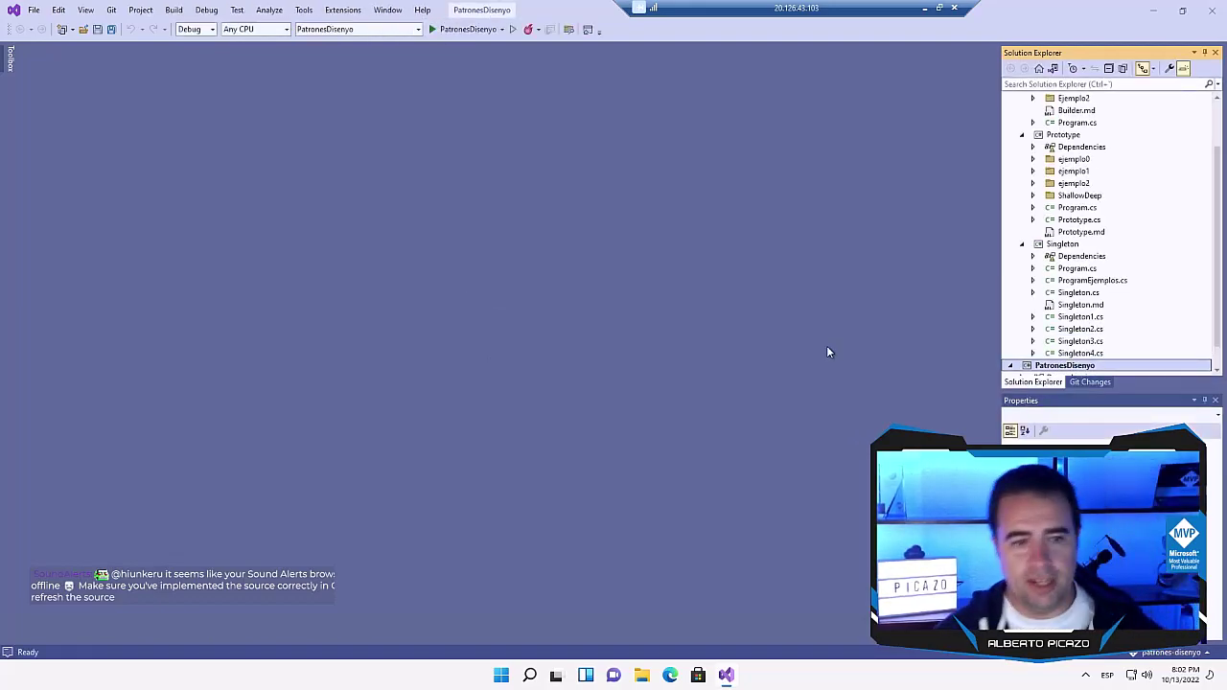
Step: Look over the reopened solution's project tree in Solution Explorer and close Visual Studio
{"action": "scroll", "coordinate": [1112, 197], "scroll_direction": "up", "scroll_amount": 1}
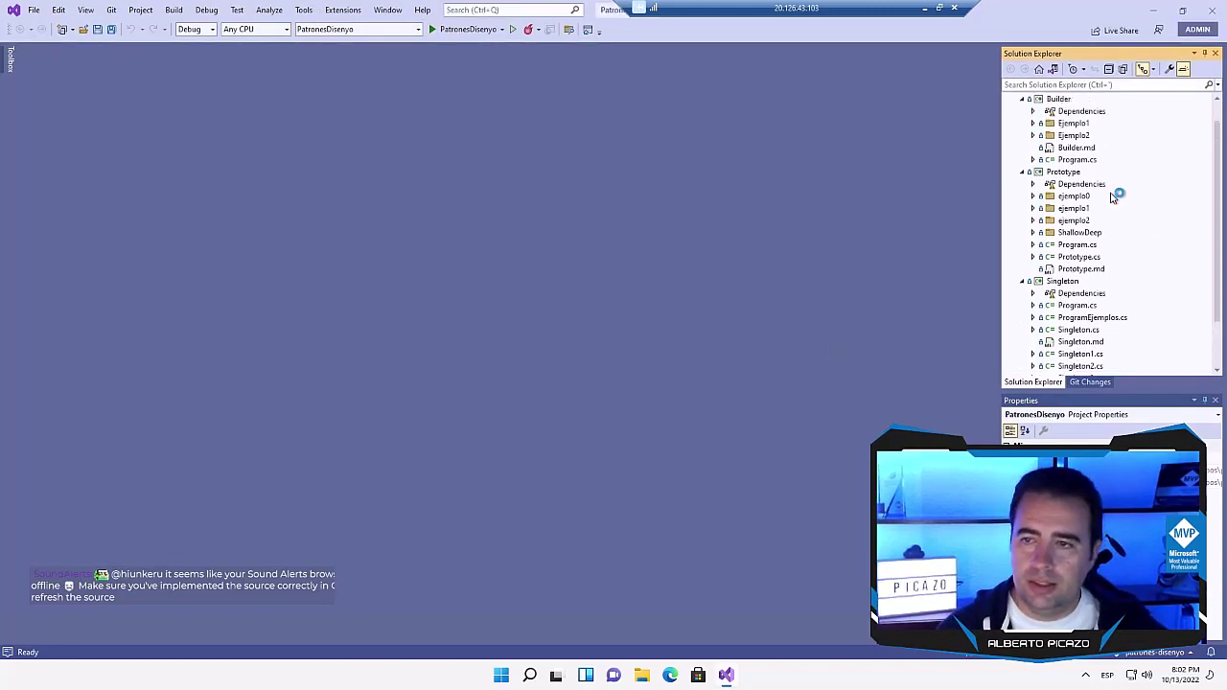
{"action": "scroll", "coordinate": [1074, 163], "scroll_direction": "up", "scroll_amount": 1}
{"action": "left_click", "coordinate": [1014, 111]}
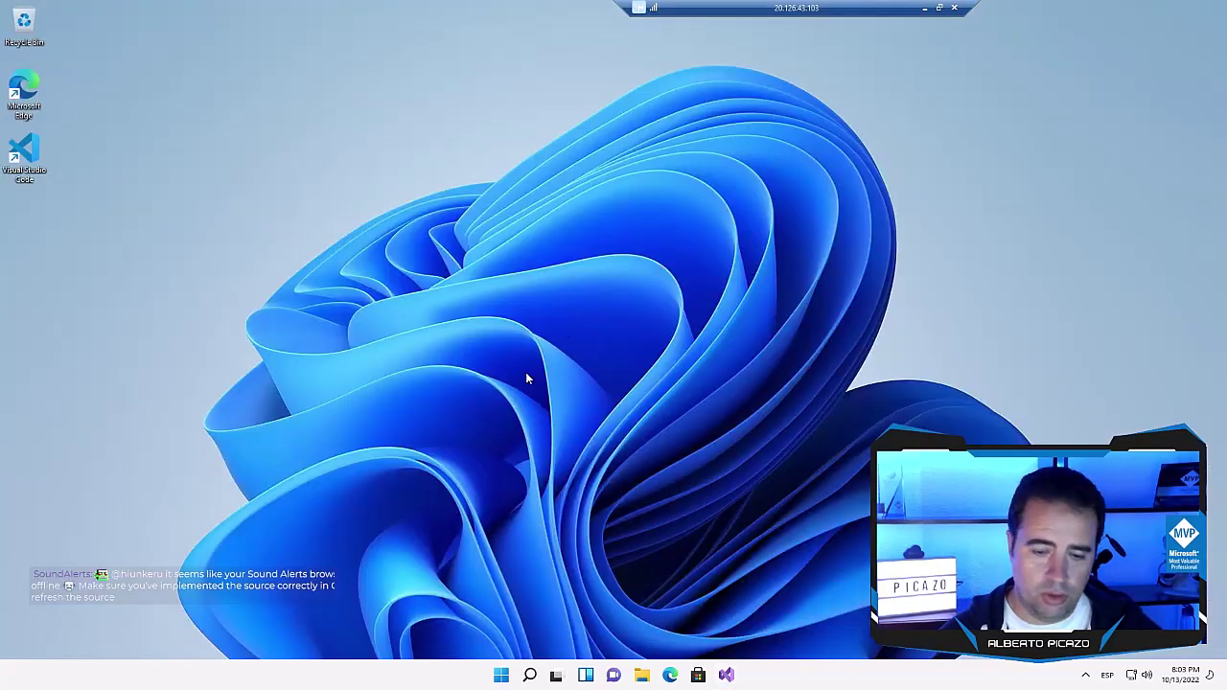
Step: Relaunch Visual Studio 2022 and check the recent solutions grouped under Today on the start window
{"action": "left_click", "coordinate": [727, 676]}
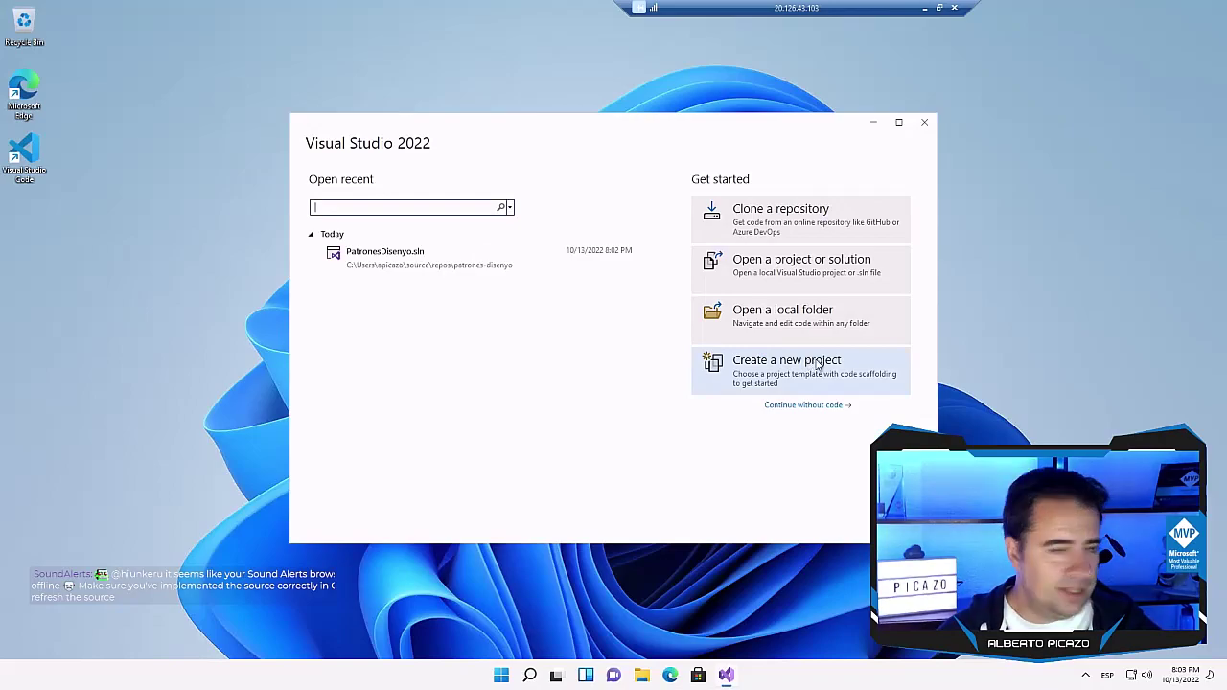
{"action": "left_click", "coordinate": [311, 236]}
{"action": "left_click", "coordinate": [317, 236]}
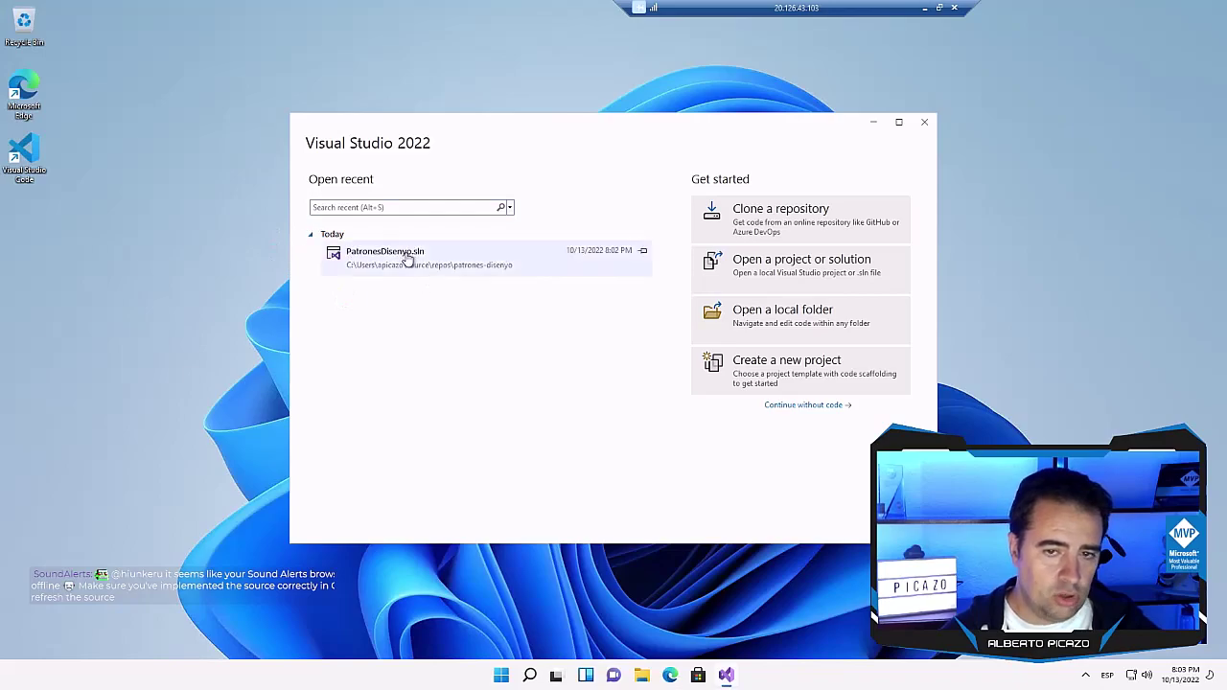
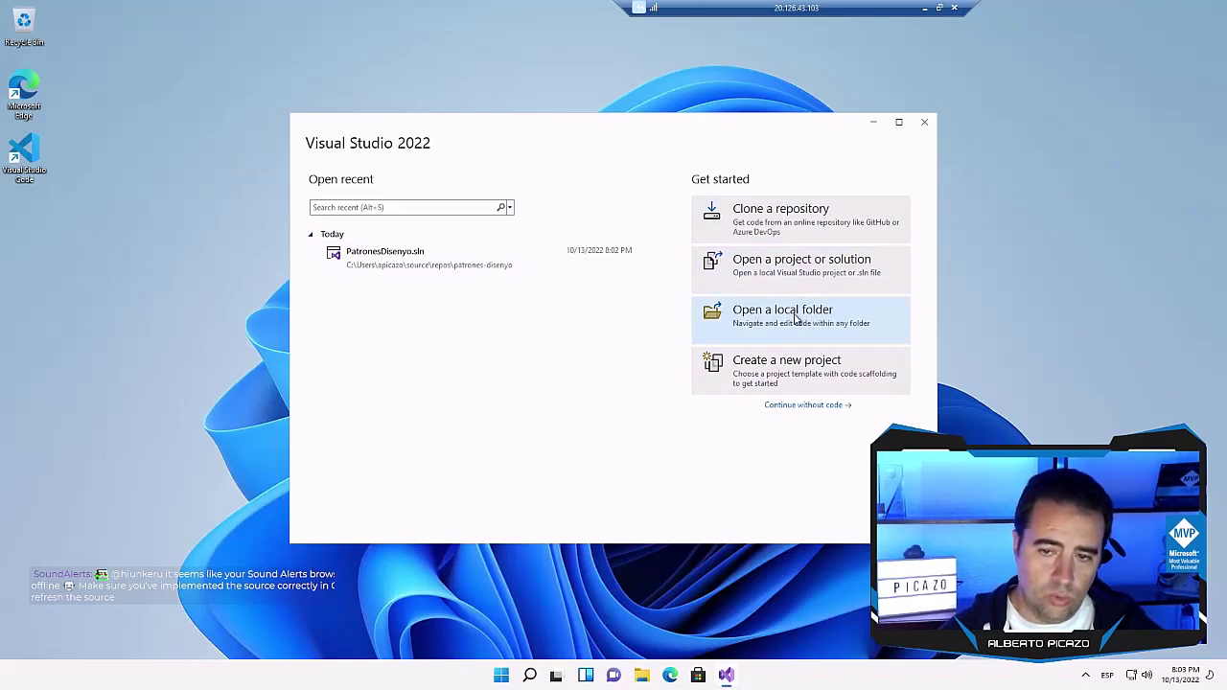
Step: Open the local folder patrones-disenyo, widen Solution Explorer and expand the Builder folder in Folder View
{"action": "left_click", "coordinate": [794, 320]}
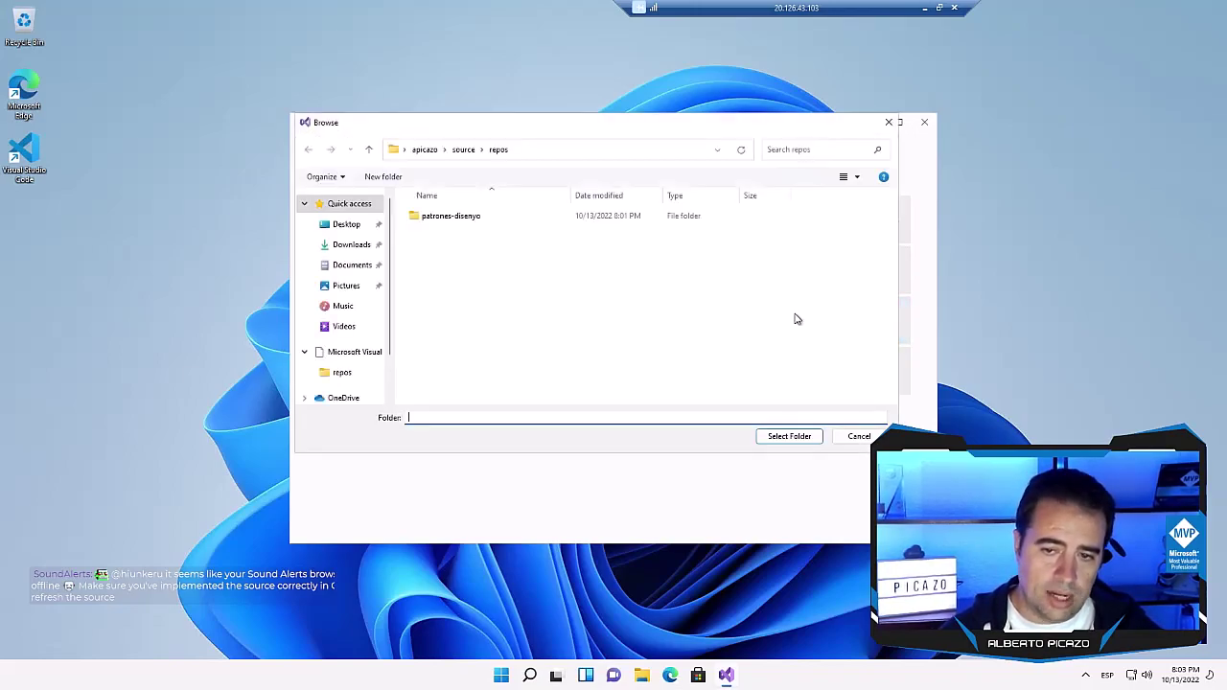
{"action": "left_click", "coordinate": [457, 219]}
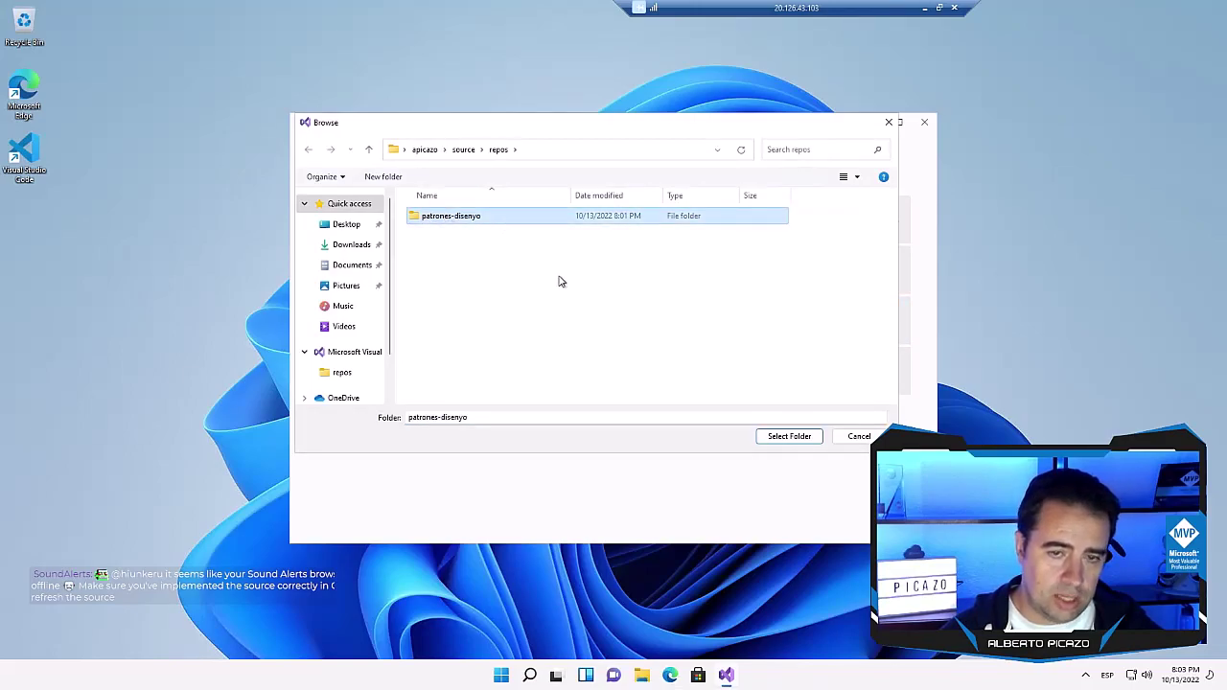
{"action": "left_click", "coordinate": [789, 436]}
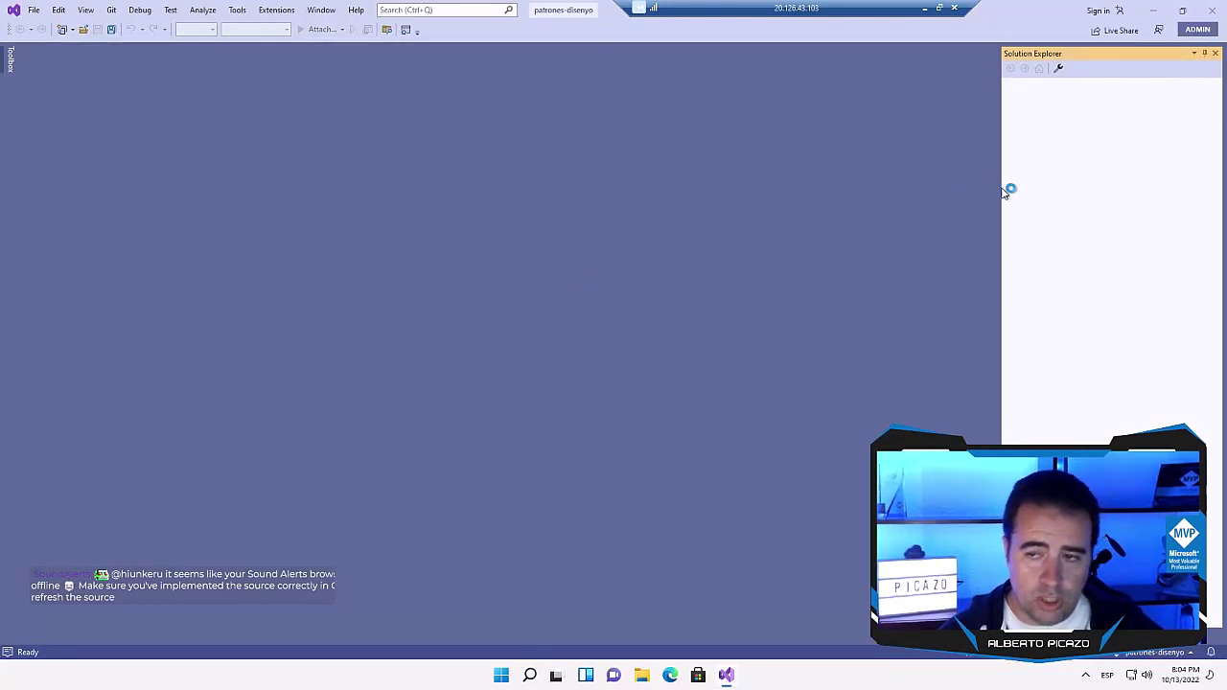
{"action": "left_click_drag", "start_coordinate": [1001, 188], "coordinate": [801, 204]}
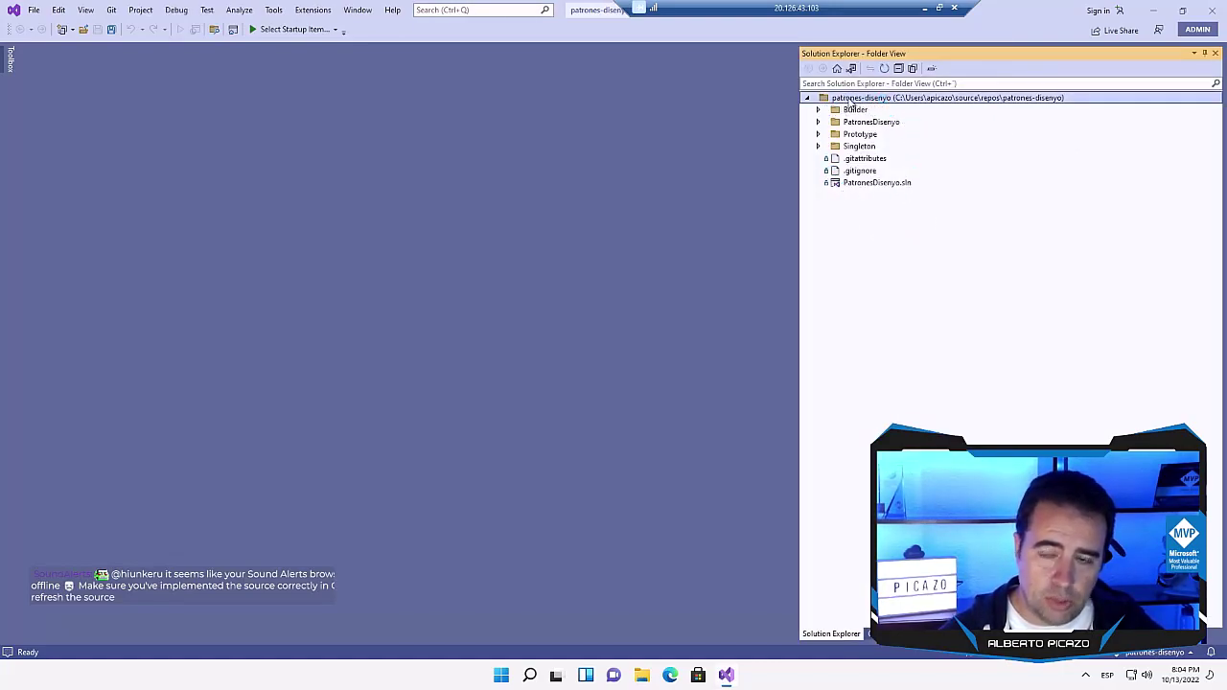
{"action": "left_click", "coordinate": [819, 111]}
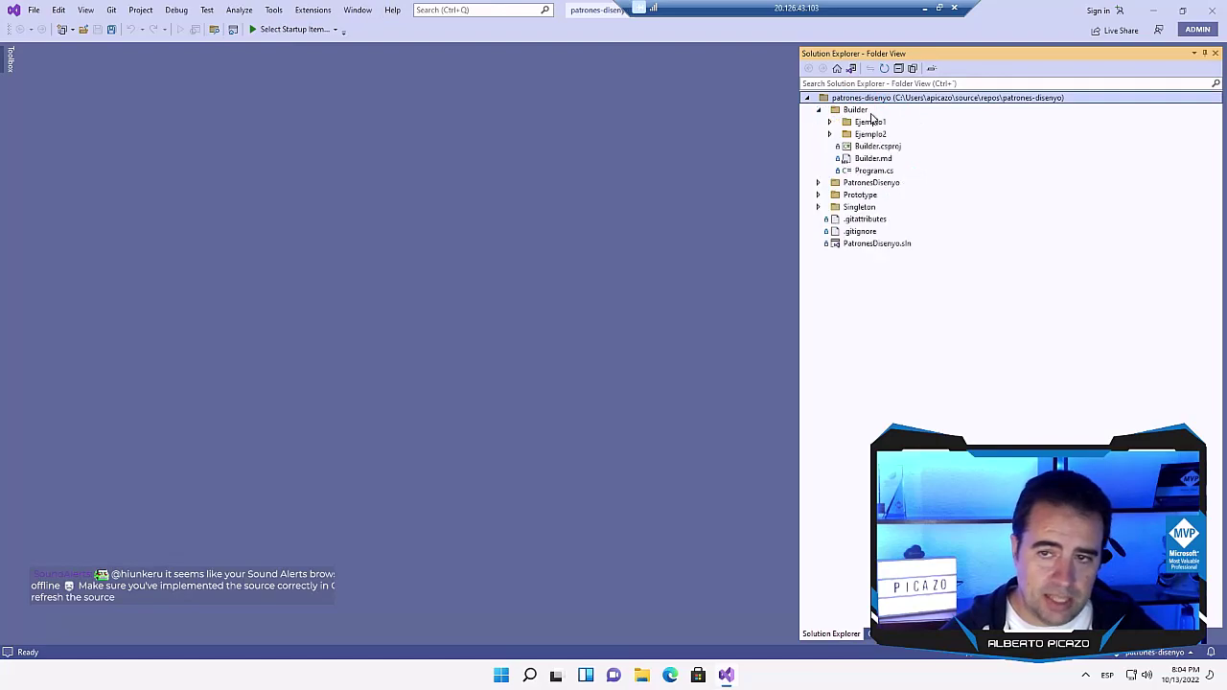
Step: Collapse the Builder folder, check the files inside the Singleton folder, and close Visual Studio
{"action": "left_click", "coordinate": [820, 111]}
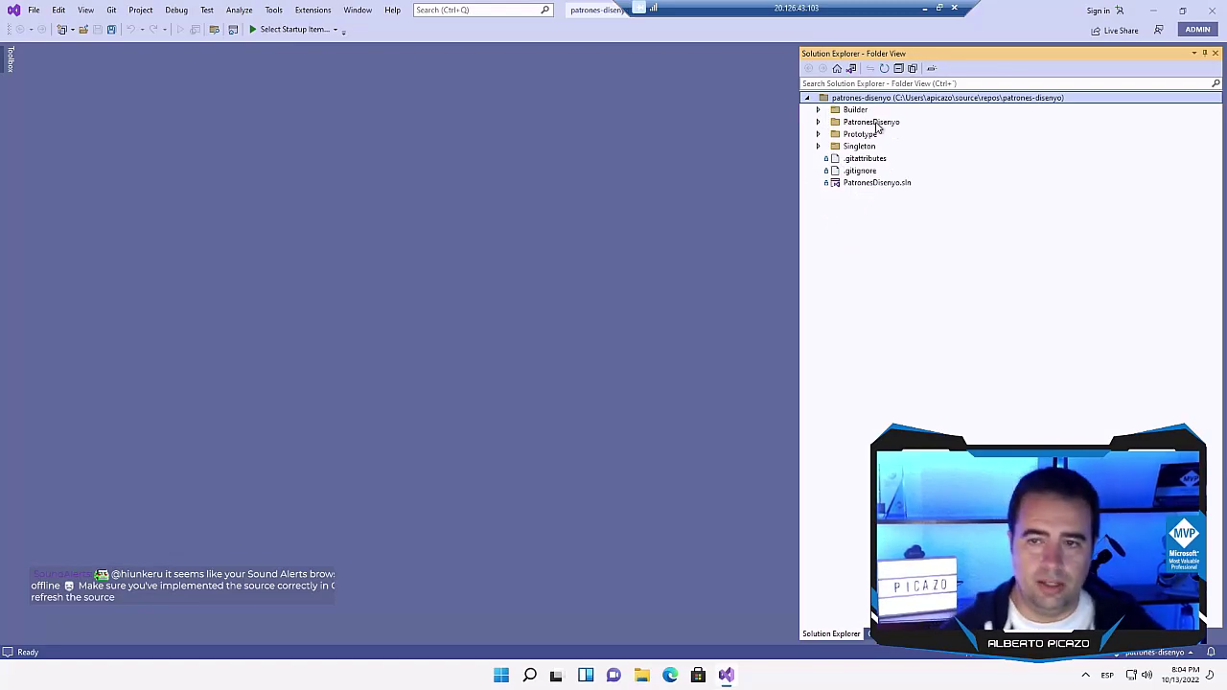
{"action": "left_click", "coordinate": [819, 146]}
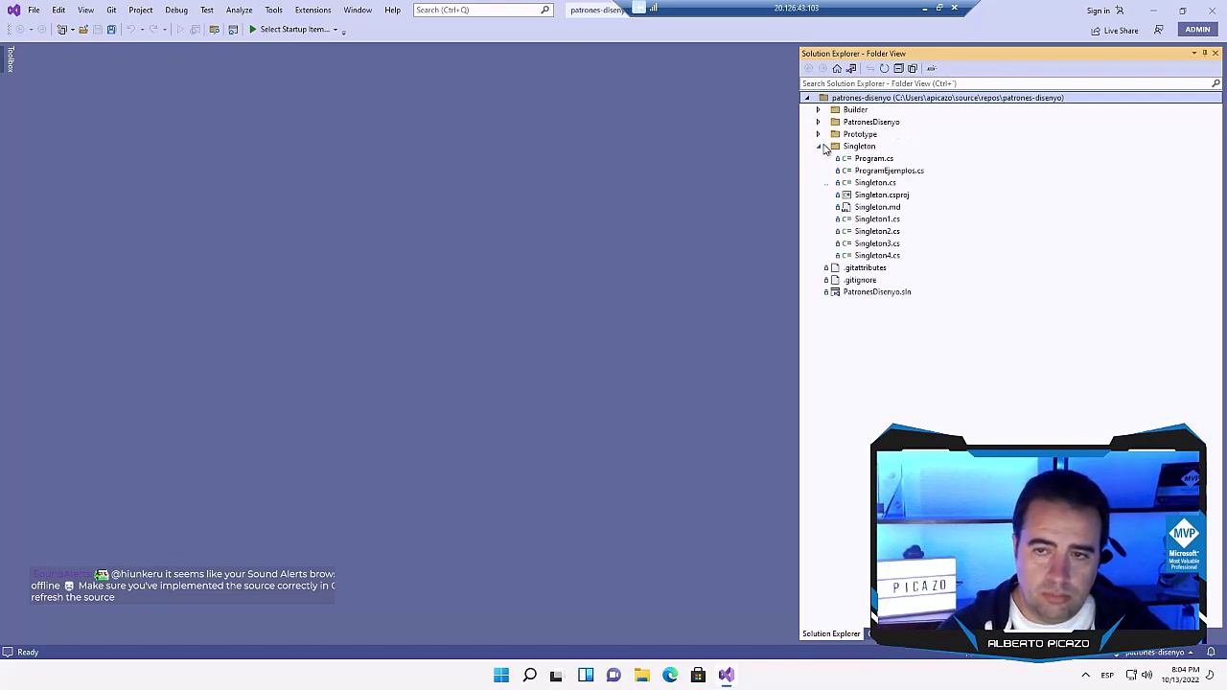
{"action": "left_click", "coordinate": [818, 146]}
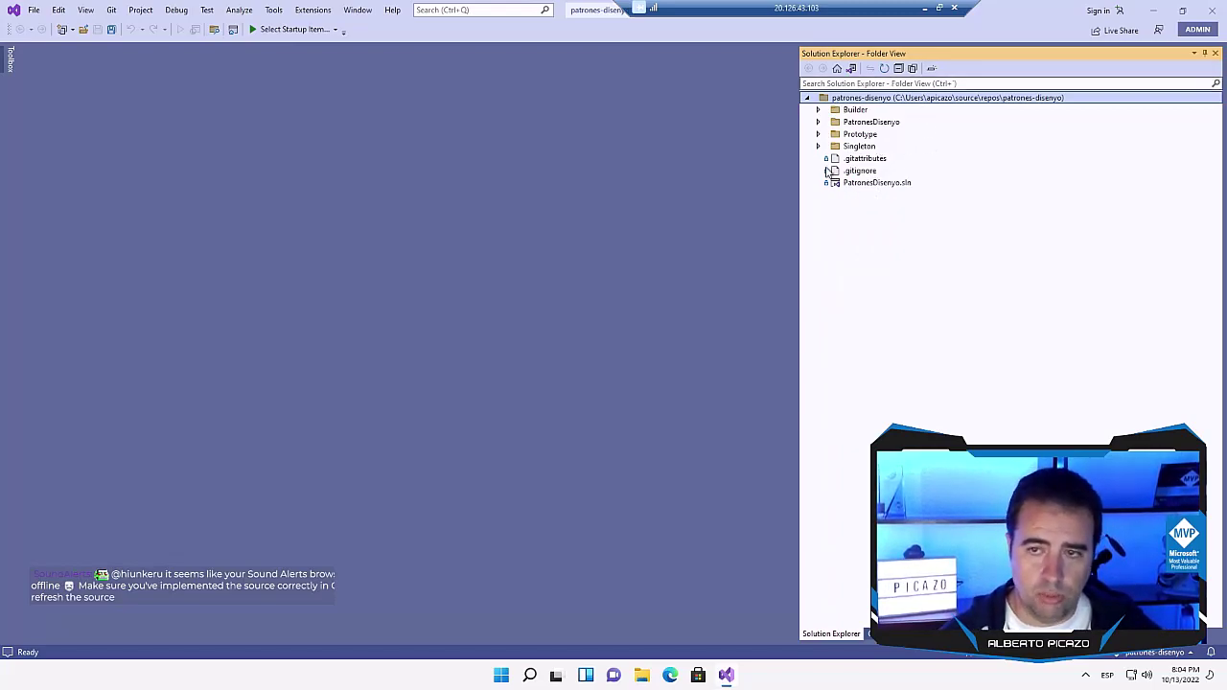
{"action": "left_click", "coordinate": [1213, 11]}
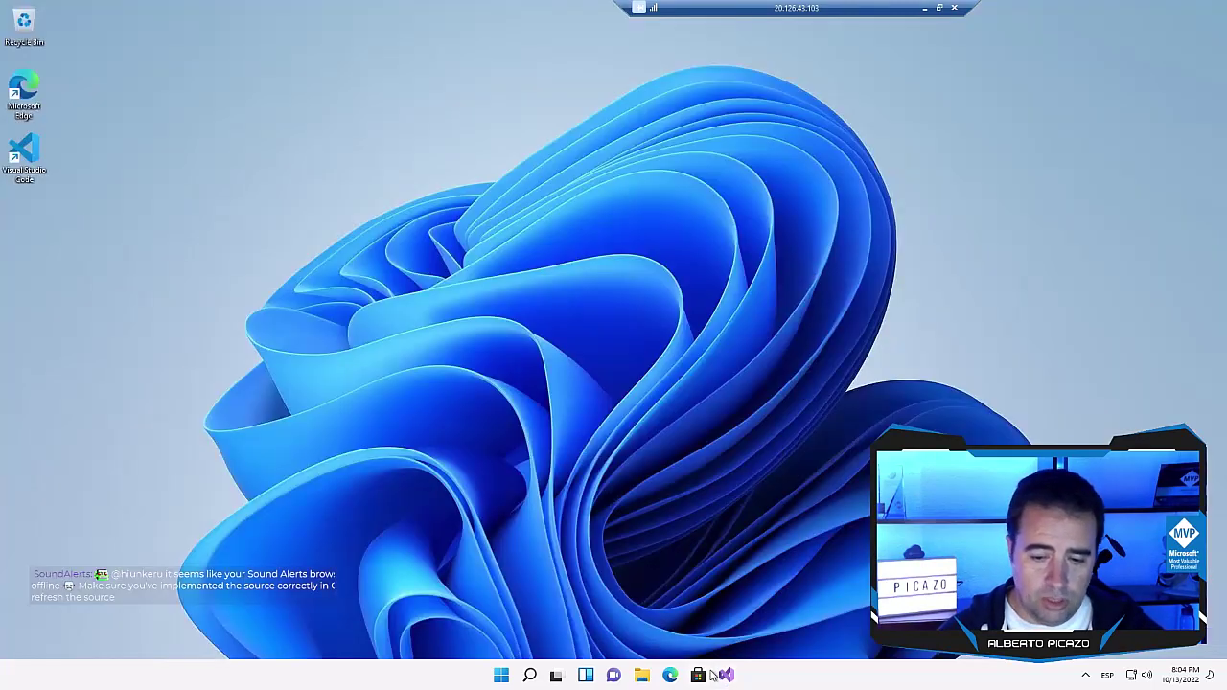
Step: Relaunch Visual Studio 2022, start creating a new project, and enlarge the template window to show more of the list
{"action": "left_click", "coordinate": [726, 675]}
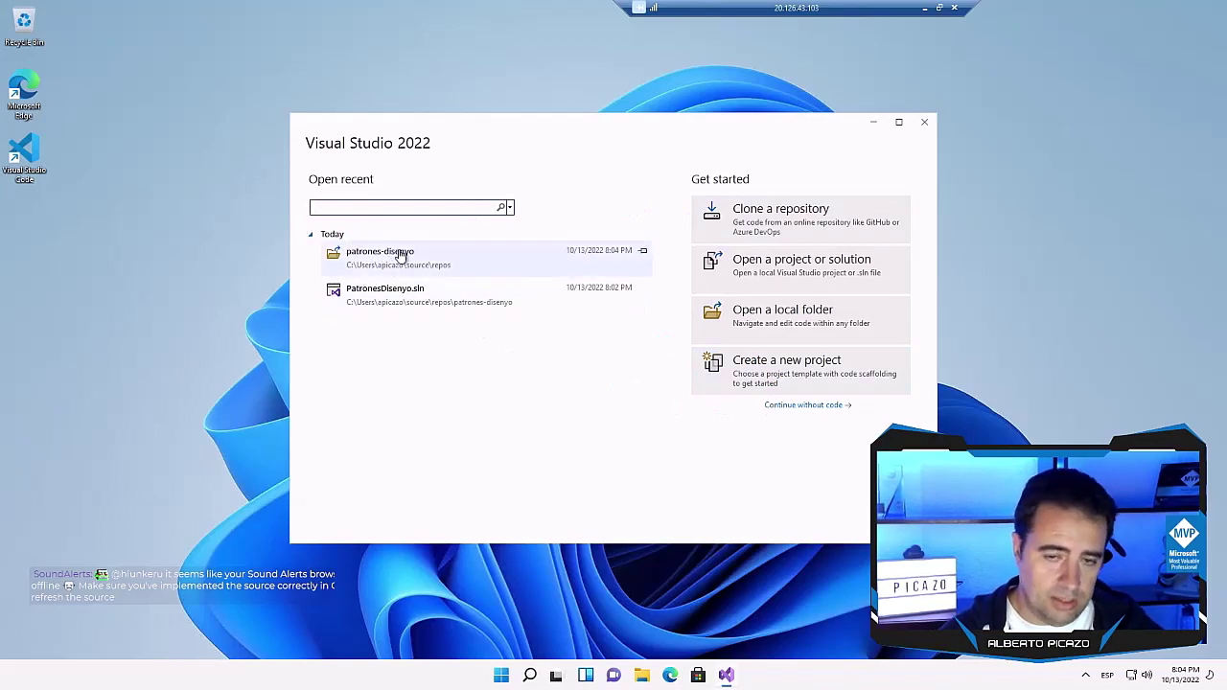
{"action": "left_click", "coordinate": [362, 299]}
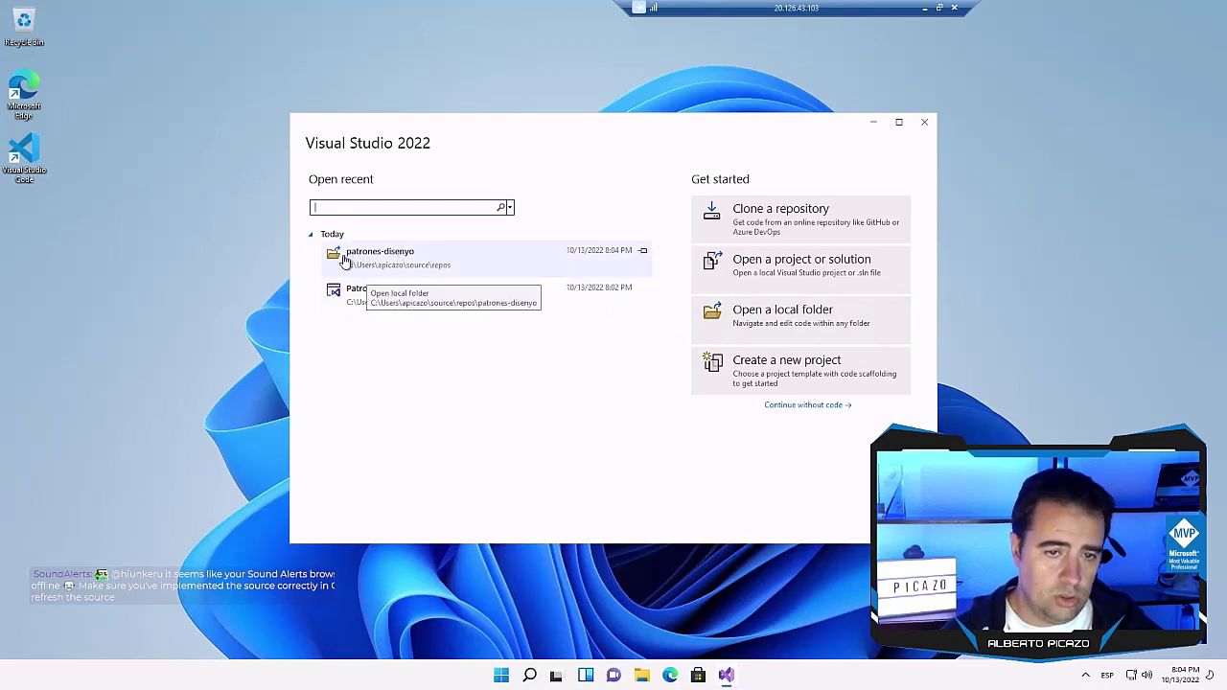
{"action": "left_click", "coordinate": [784, 382]}
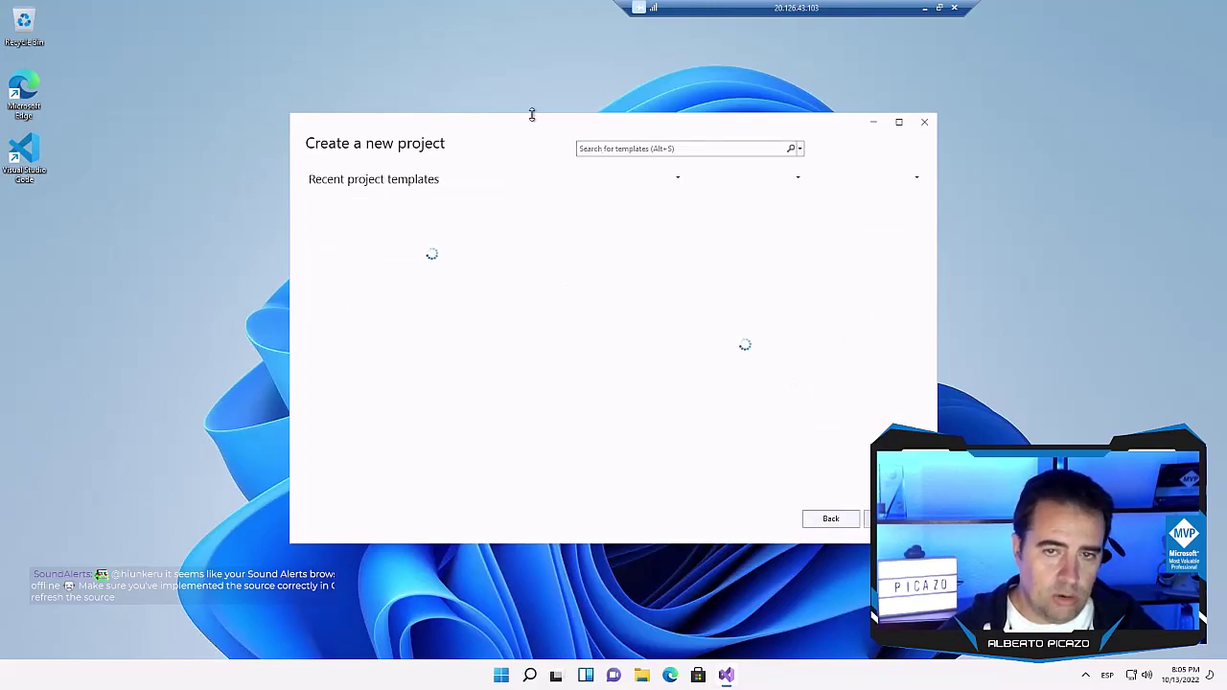
{"action": "left_click_drag", "start_coordinate": [474, 119], "coordinate": [323, 35]}
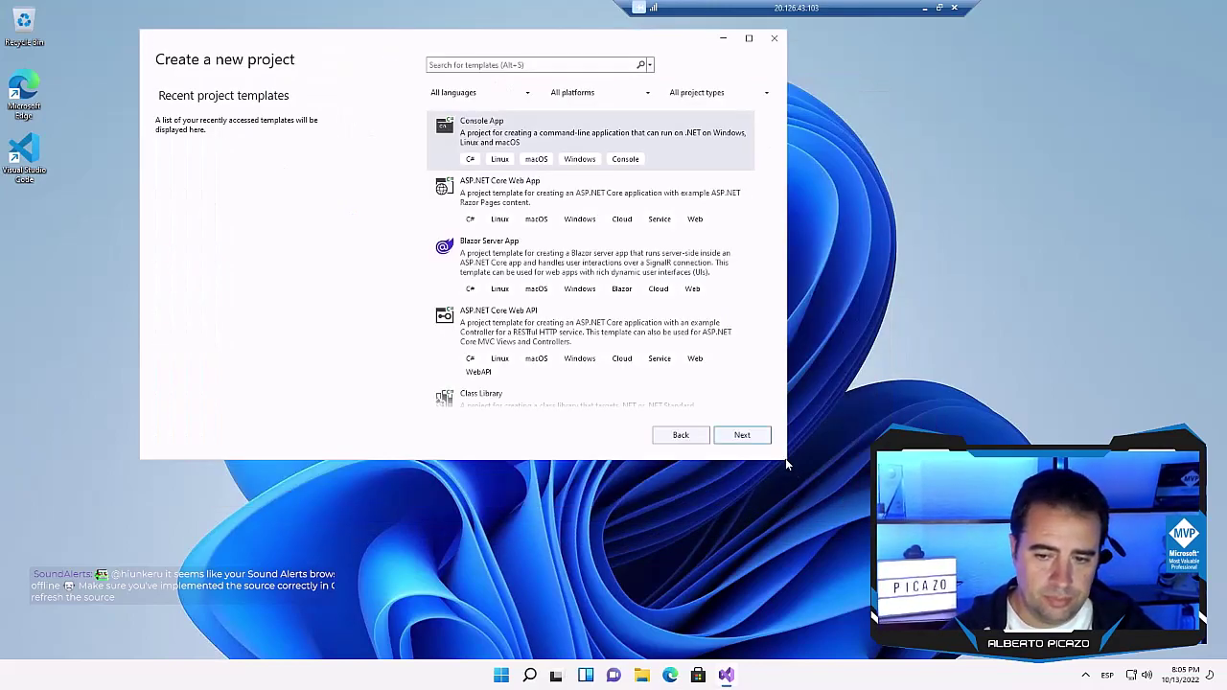
{"action": "left_click_drag", "start_coordinate": [784, 460], "coordinate": [1050, 573]}
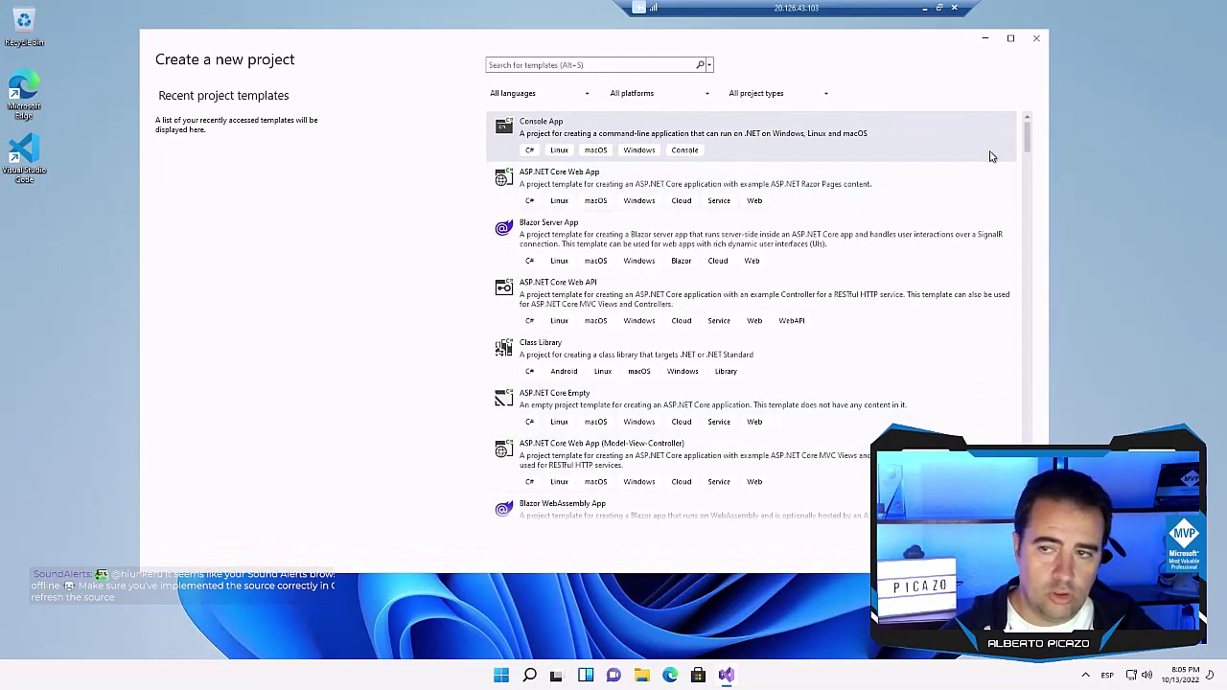
Step: Examine the Class Library, ASP.NET Core Empty, Azure Functions and ASP.NET Core gRPC Service project templates
{"action": "mouse_move", "coordinate": [1031, 132]}
{"action": "left_mouse_down"}
{"action": "mouse_move", "coordinate": [1034, 146]}
{"action": "mouse_move", "coordinate": [1031, 132]}
{"action": "left_mouse_up"}
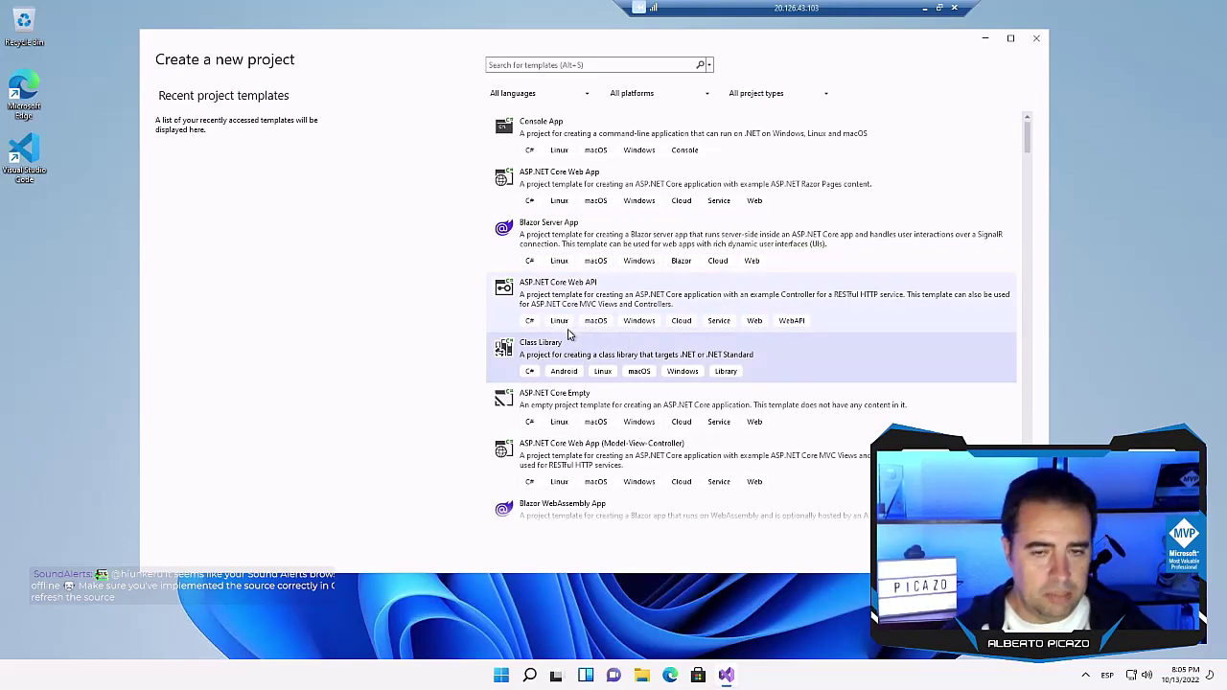
{"action": "left_click", "coordinate": [590, 412]}
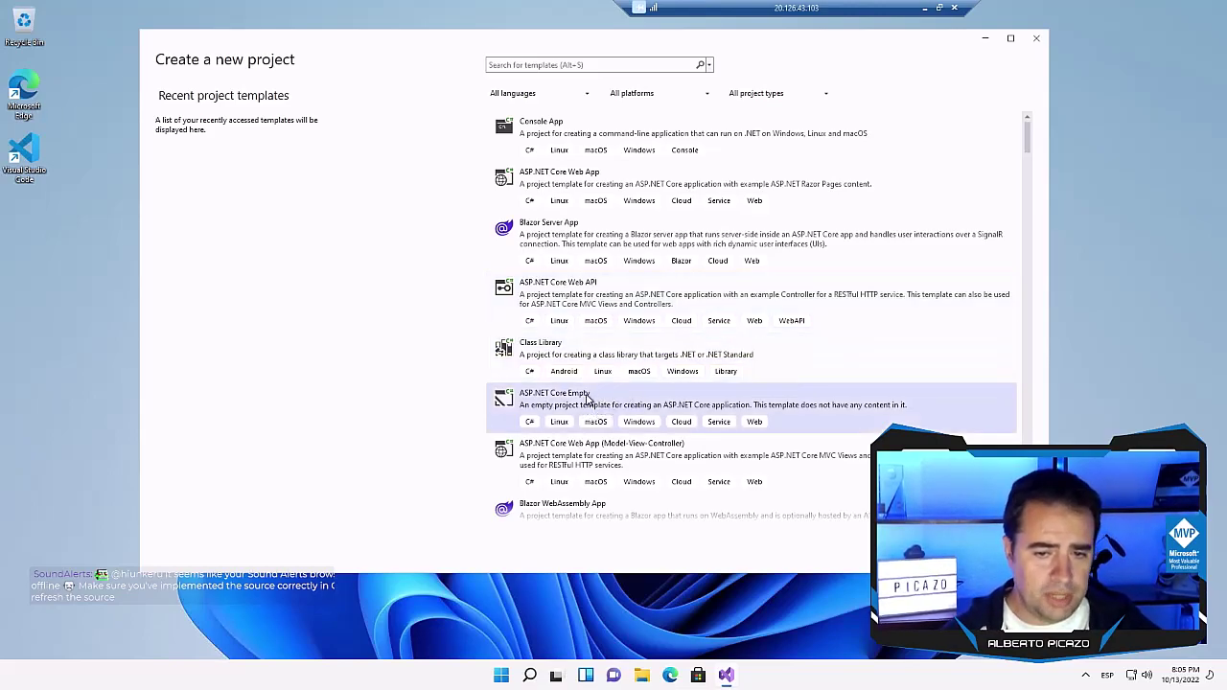
{"action": "scroll", "coordinate": [707, 422], "scroll_direction": "down", "scroll_amount": 2}
{"action": "left_click", "coordinate": [564, 382]}
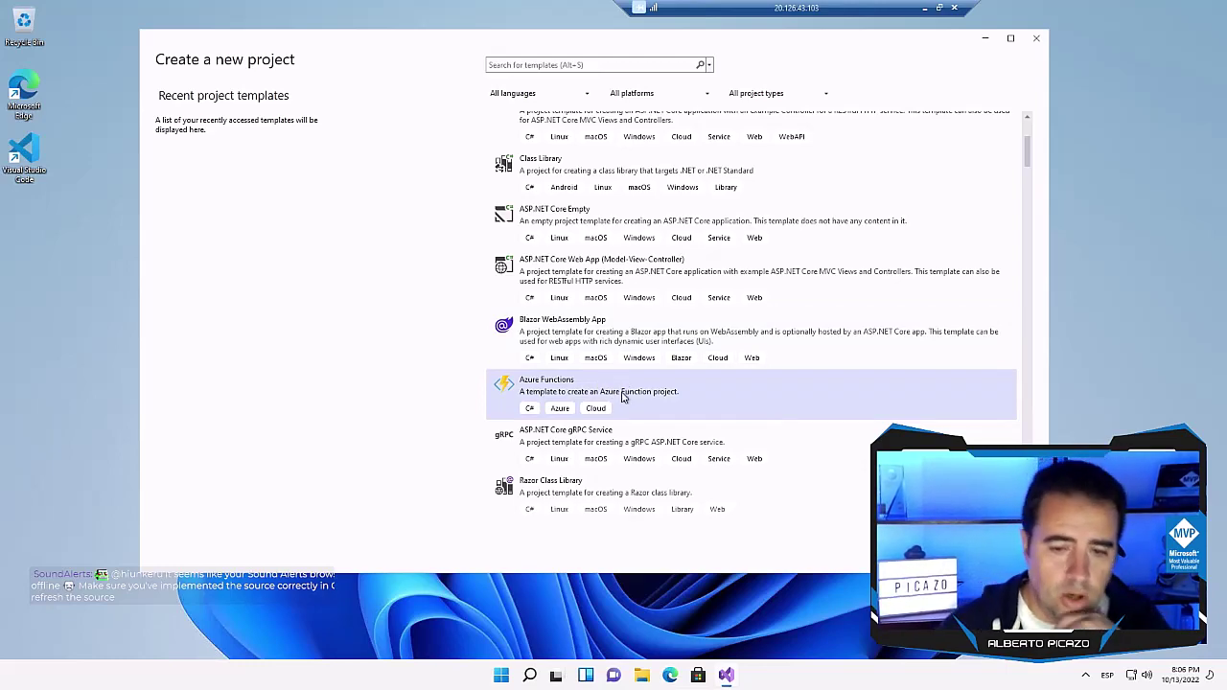
{"action": "left_click", "coordinate": [597, 446]}
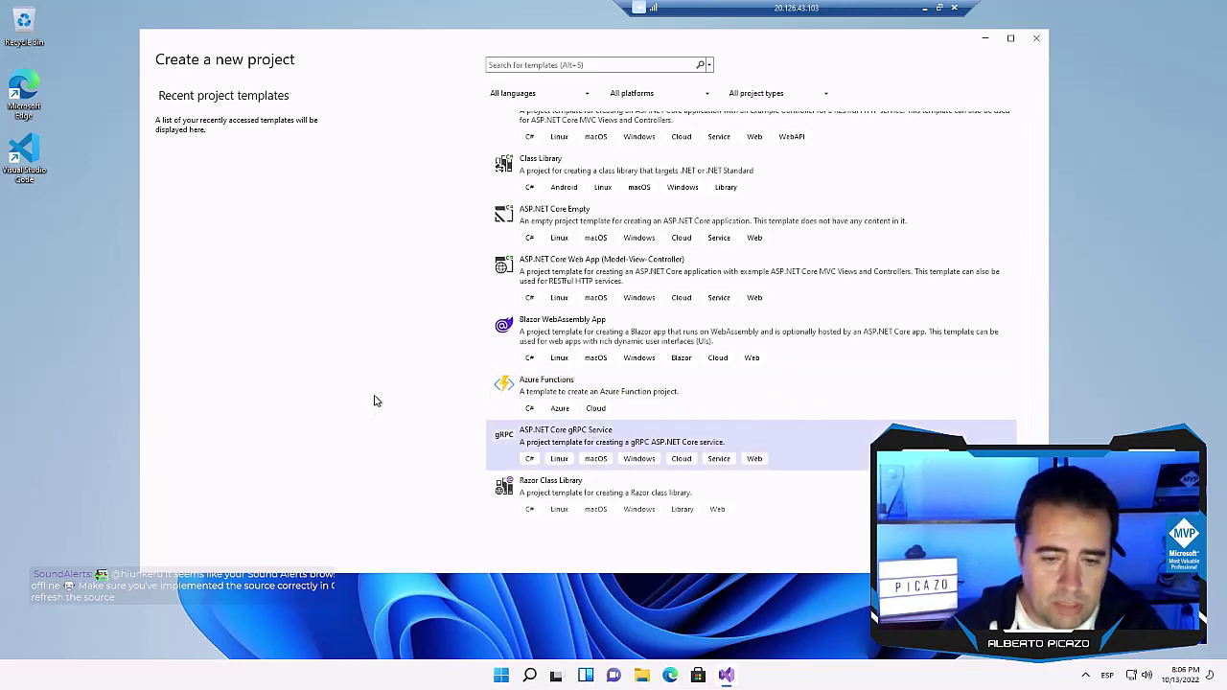
Step: Browse the rest of the template list, including the Node.js, Azure, Angular and React projects, and return to its beginning
{"action": "scroll", "coordinate": [623, 439], "scroll_direction": "down", "scroll_amount": 5}
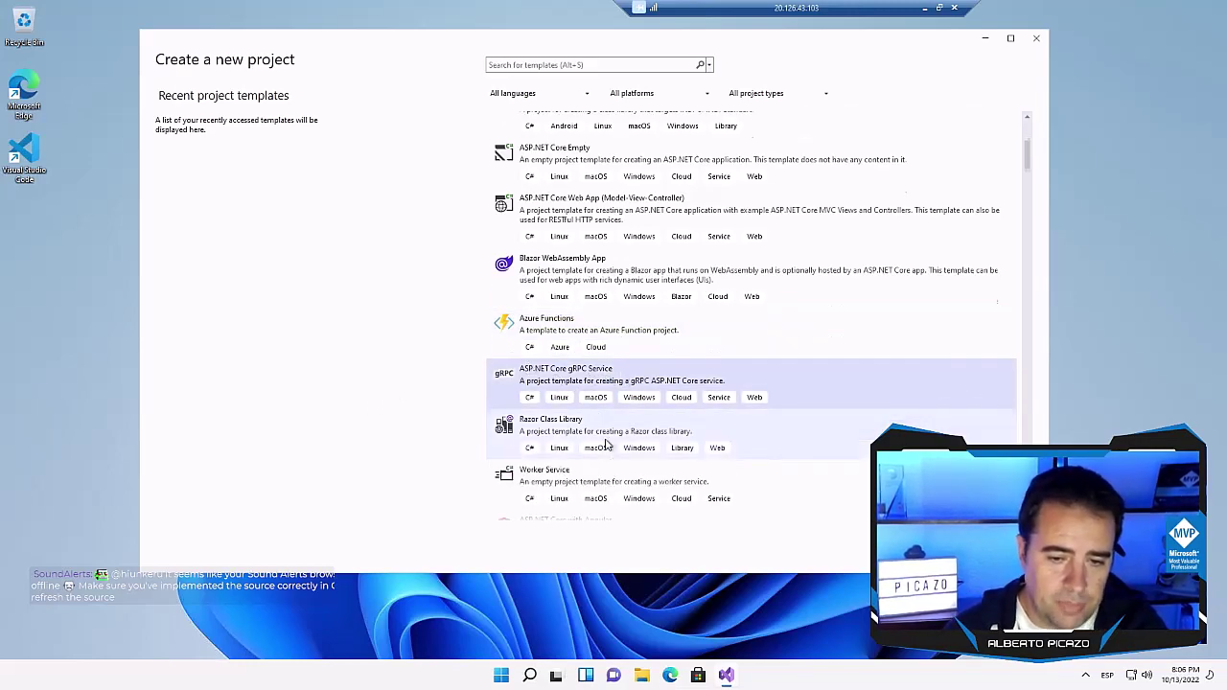
{"action": "left_click_drag", "start_coordinate": [1028, 178], "coordinate": [1027, 387]}
{"action": "left_click_drag", "start_coordinate": [1027, 392], "coordinate": [1035, 428]}
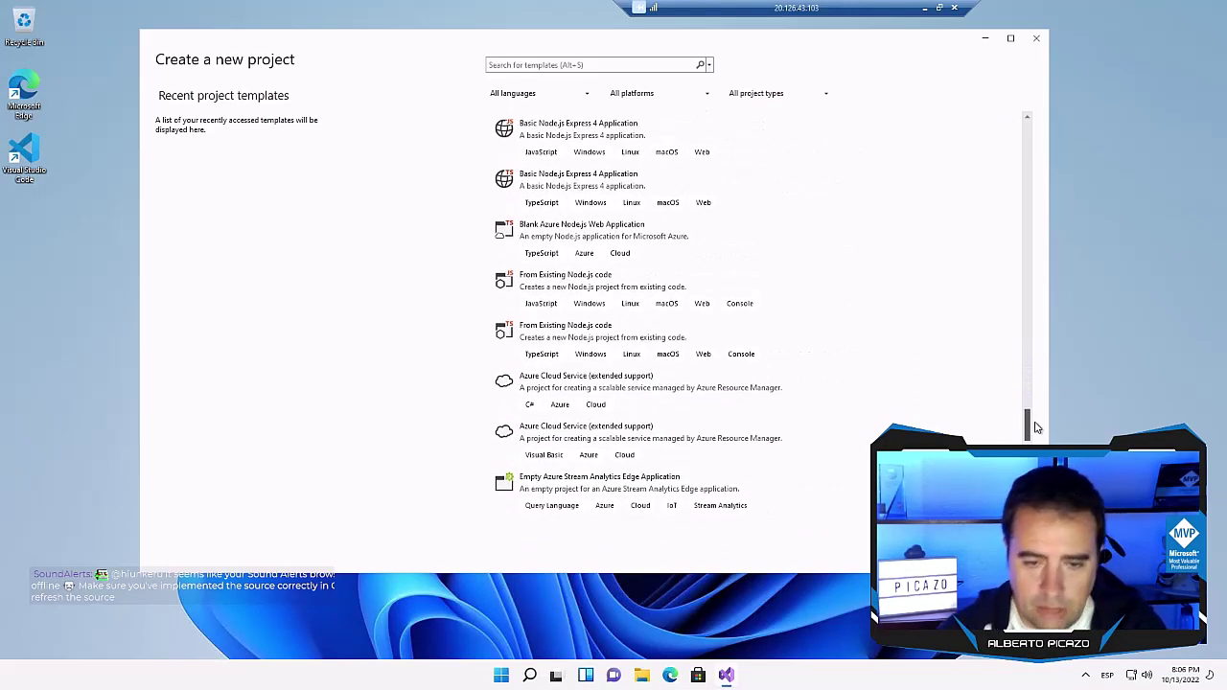
{"action": "left_click_drag", "start_coordinate": [1036, 428], "coordinate": [1035, 444]}
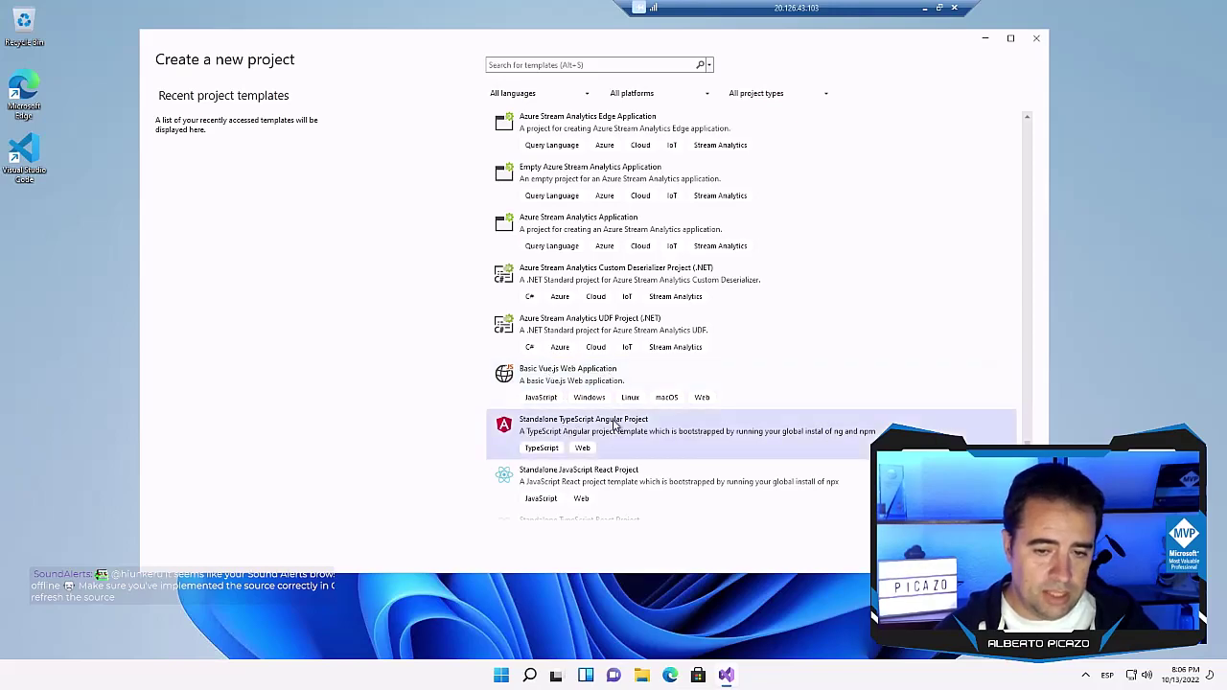
{"action": "scroll", "coordinate": [564, 432], "scroll_direction": "down", "scroll_amount": 1}
{"action": "left_click", "coordinate": [578, 420]}
{"action": "scroll", "coordinate": [576, 428], "scroll_direction": "down", "scroll_amount": 2}
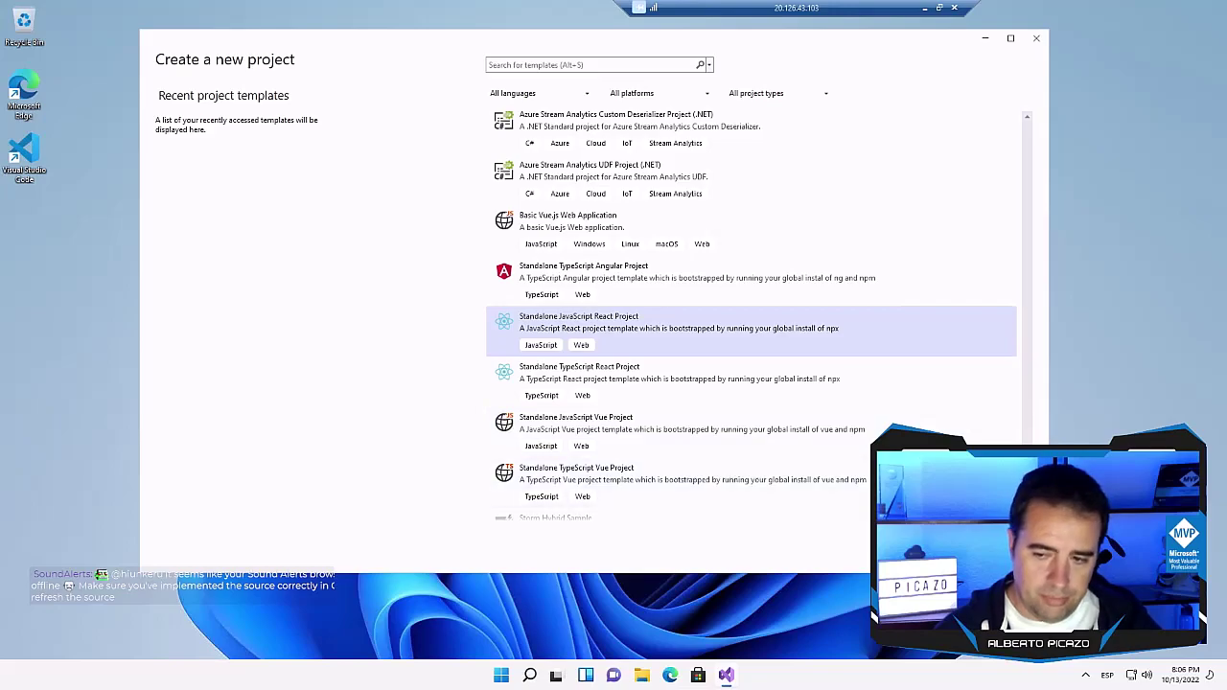
{"action": "scroll", "coordinate": [752, 316], "scroll_direction": "down", "scroll_amount": 5}
{"action": "scroll", "coordinate": [1000, 143], "scroll_direction": "up", "scroll_amount": 10}
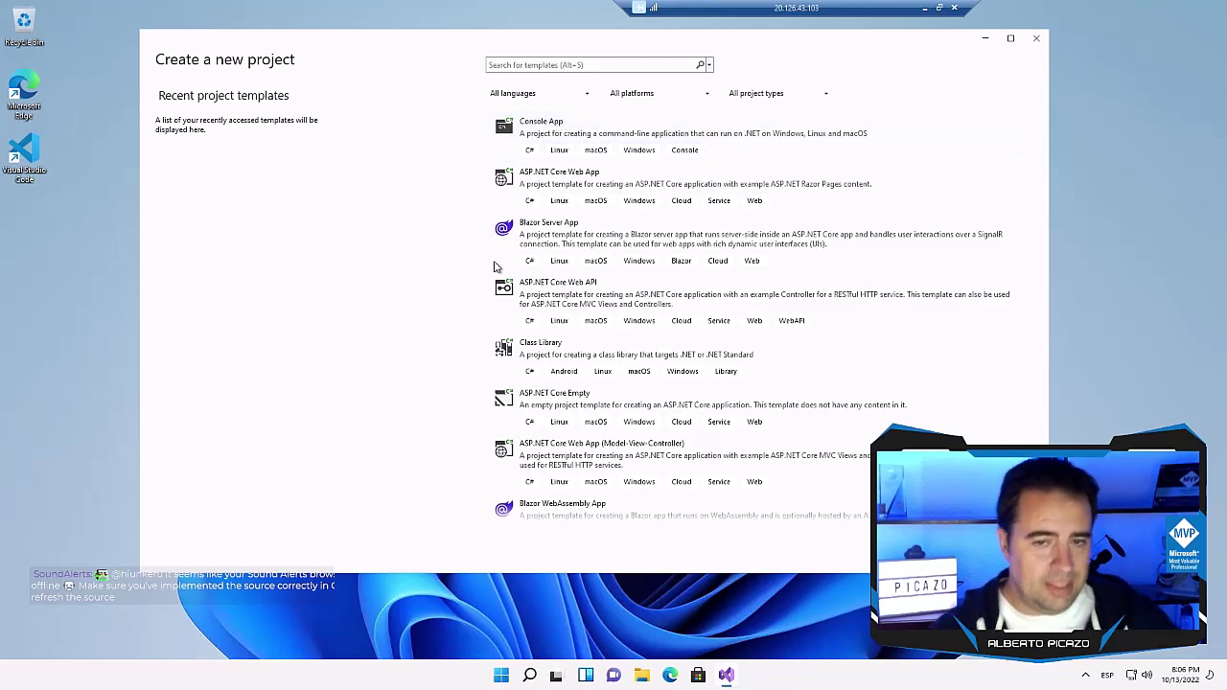
Step: Compare the standalone JavaScript and TypeScript React templates and select Standalone TypeScript React Project
{"action": "left_click", "coordinate": [554, 154]}
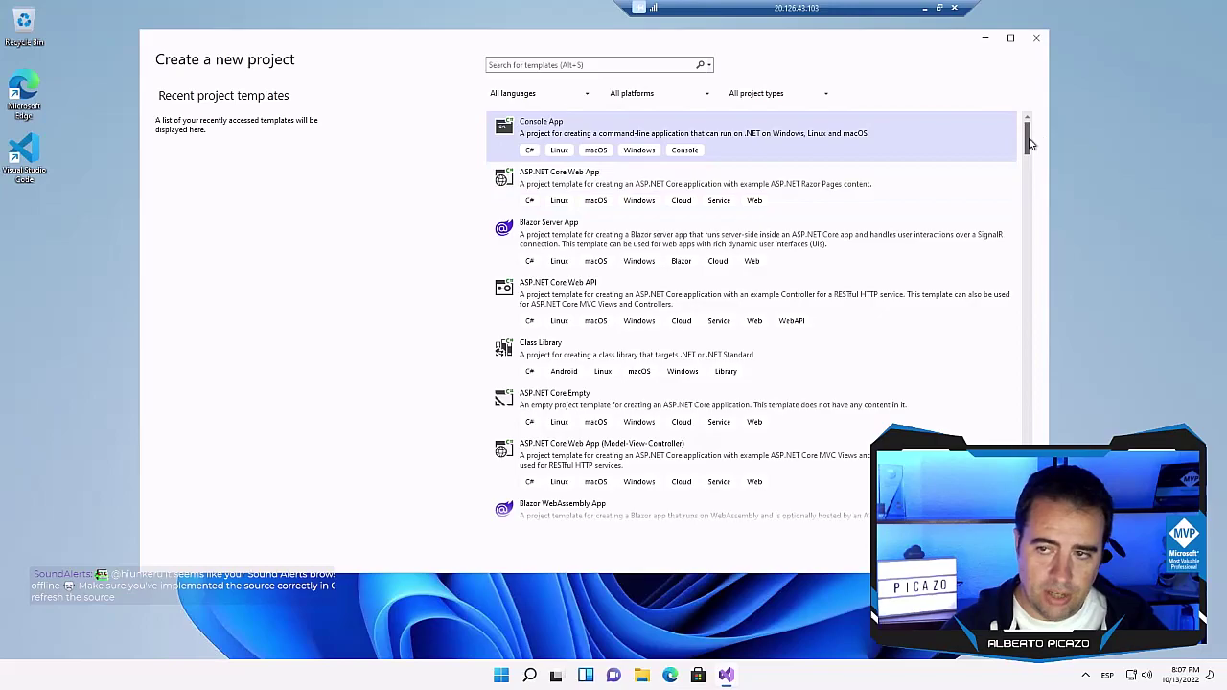
{"action": "scroll", "coordinate": [1020, 144], "scroll_direction": "down", "scroll_amount": 10}
{"action": "scroll", "coordinate": [862, 402], "scroll_direction": "down", "scroll_amount": 6}
{"action": "scroll", "coordinate": [745, 381], "scroll_direction": "up", "scroll_amount": 1}
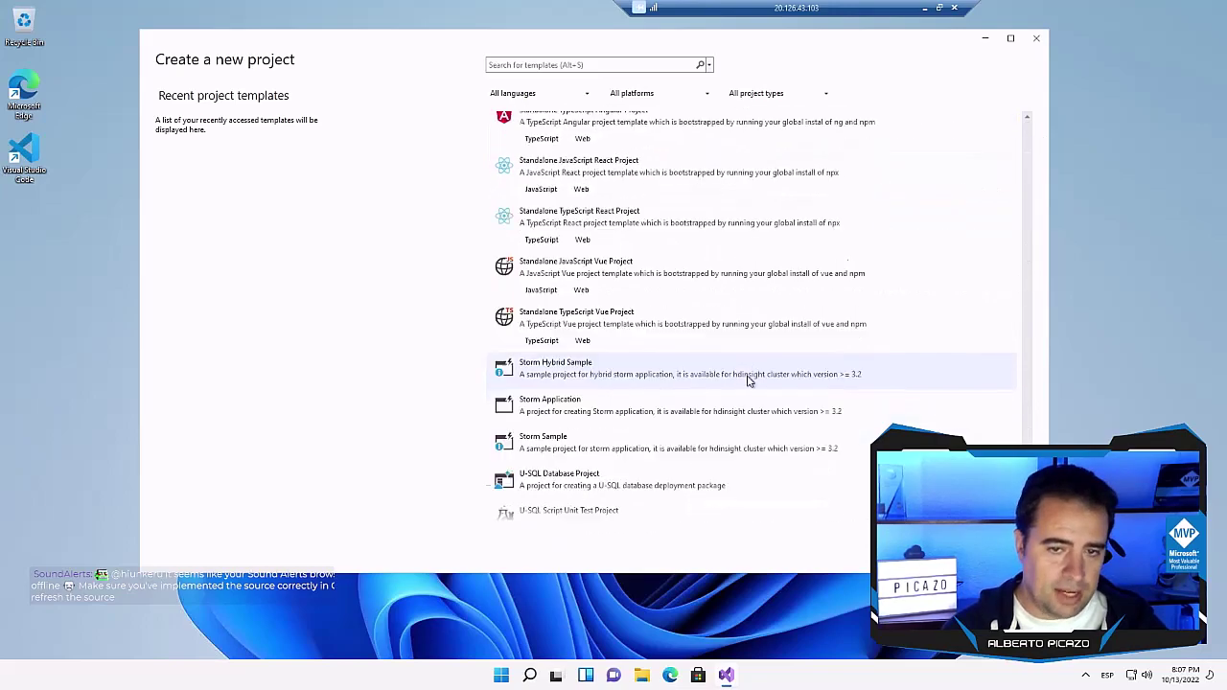
{"action": "left_click", "coordinate": [661, 205]}
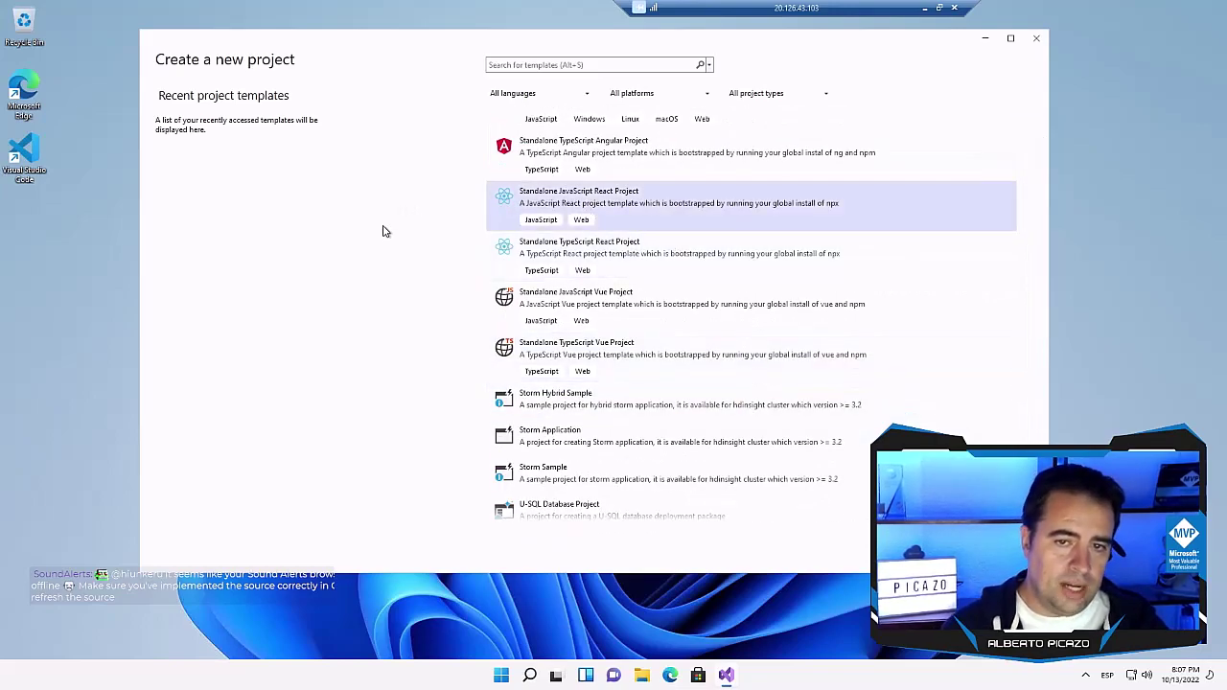
{"action": "left_click", "coordinate": [592, 251]}
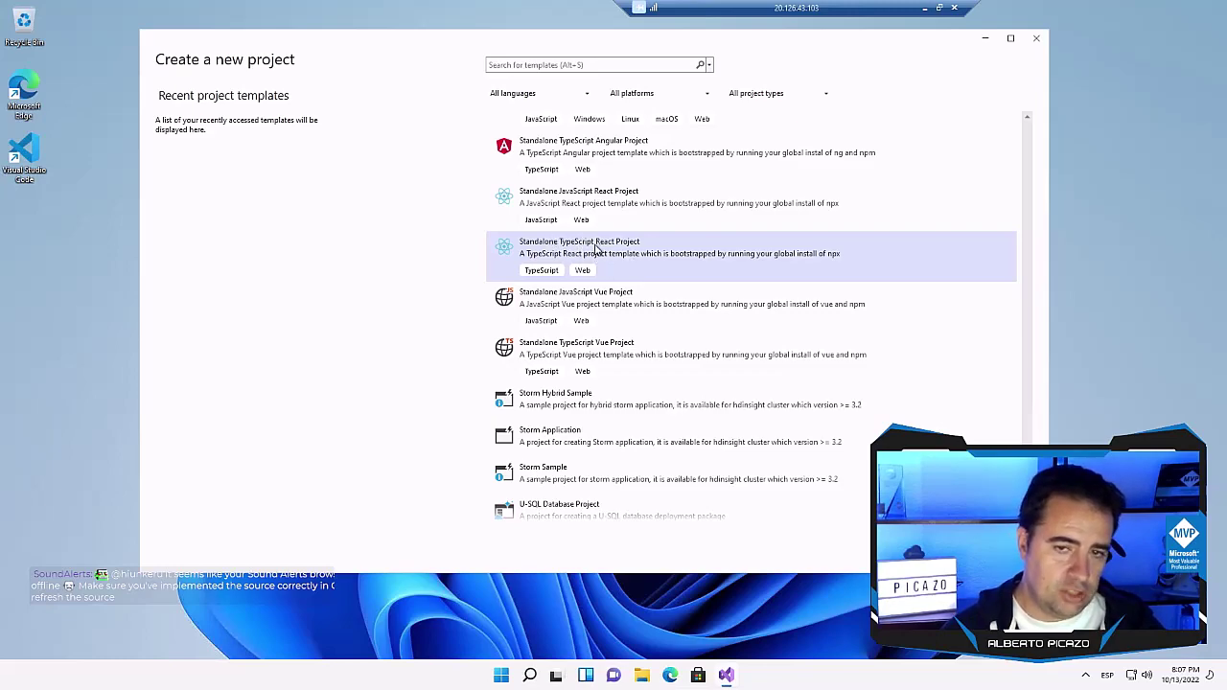
{"action": "left_click", "coordinate": [554, 197]}
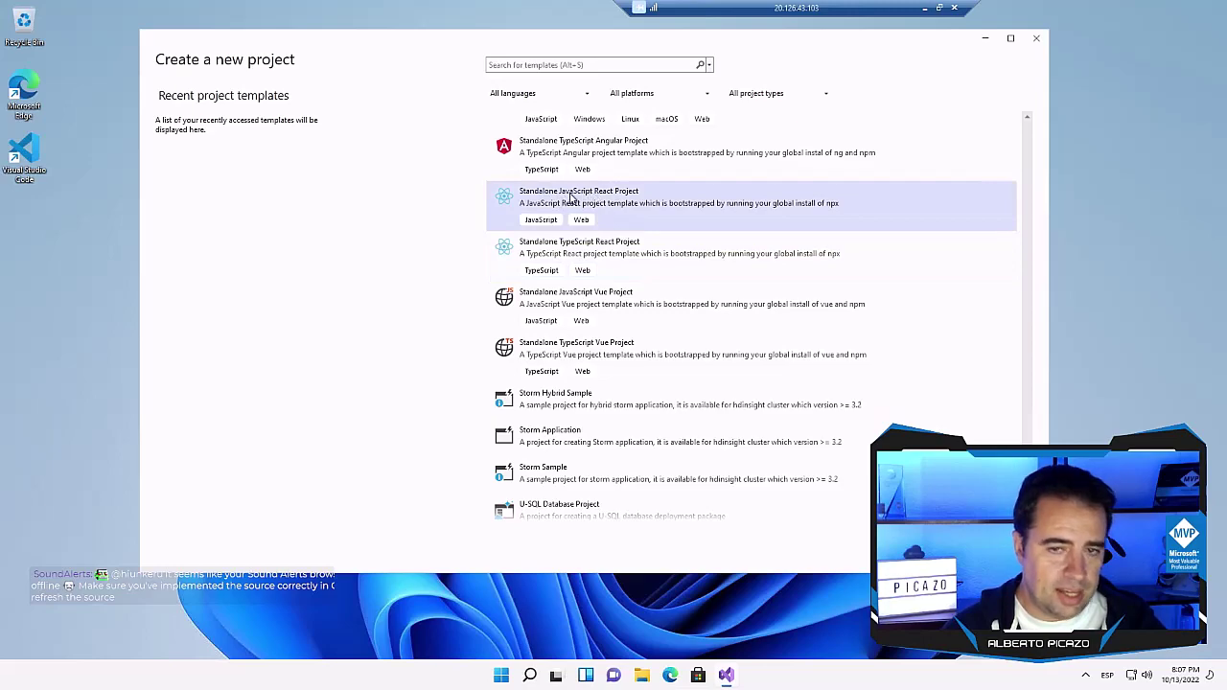
{"action": "left_click", "coordinate": [573, 248]}
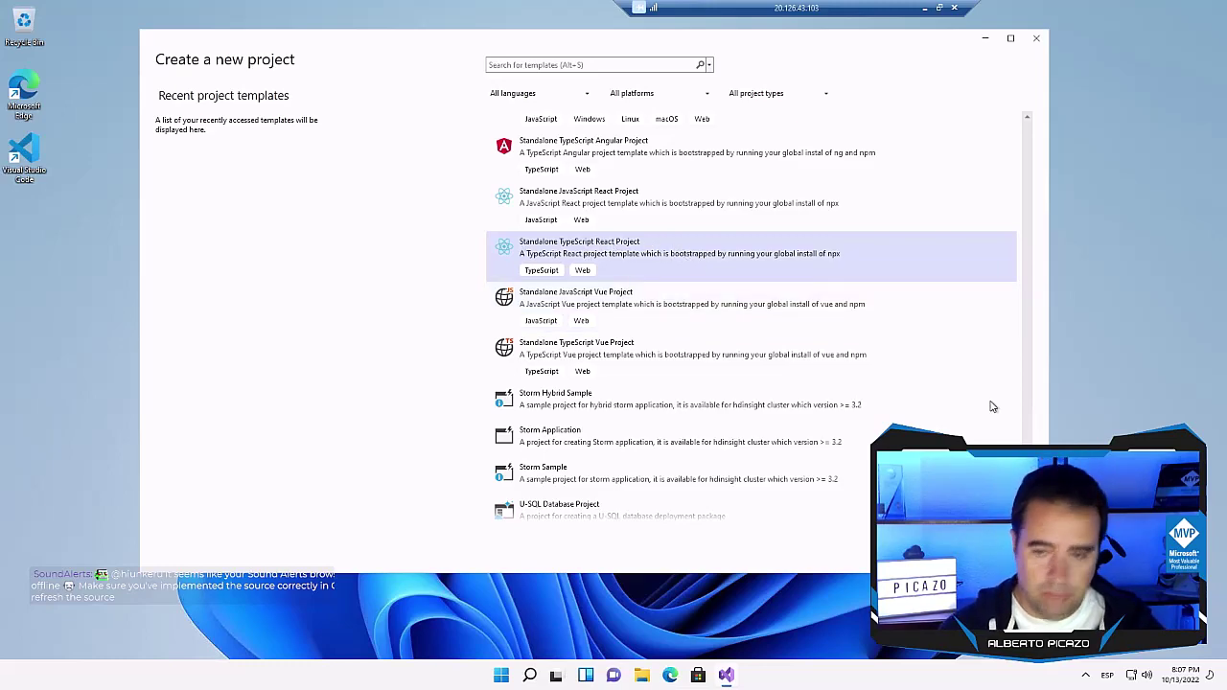
Step: Try to create the React project with the name react-ejemplo in the default repos location
{"action": "key", "text": "Return"}
{"action": "left_click", "coordinate": [289, 141]}
{"action": "left_click_drag", "start_coordinate": [258, 135], "coordinate": [100, 132]}
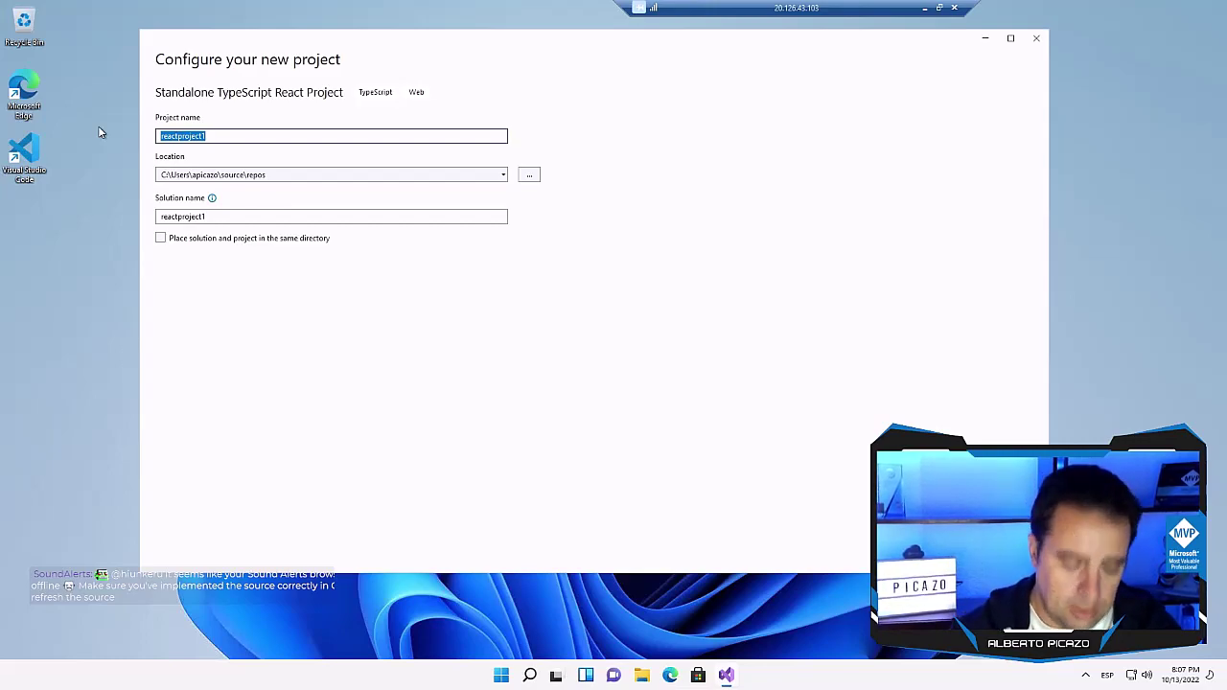
{"action": "type", "text": "react-"}
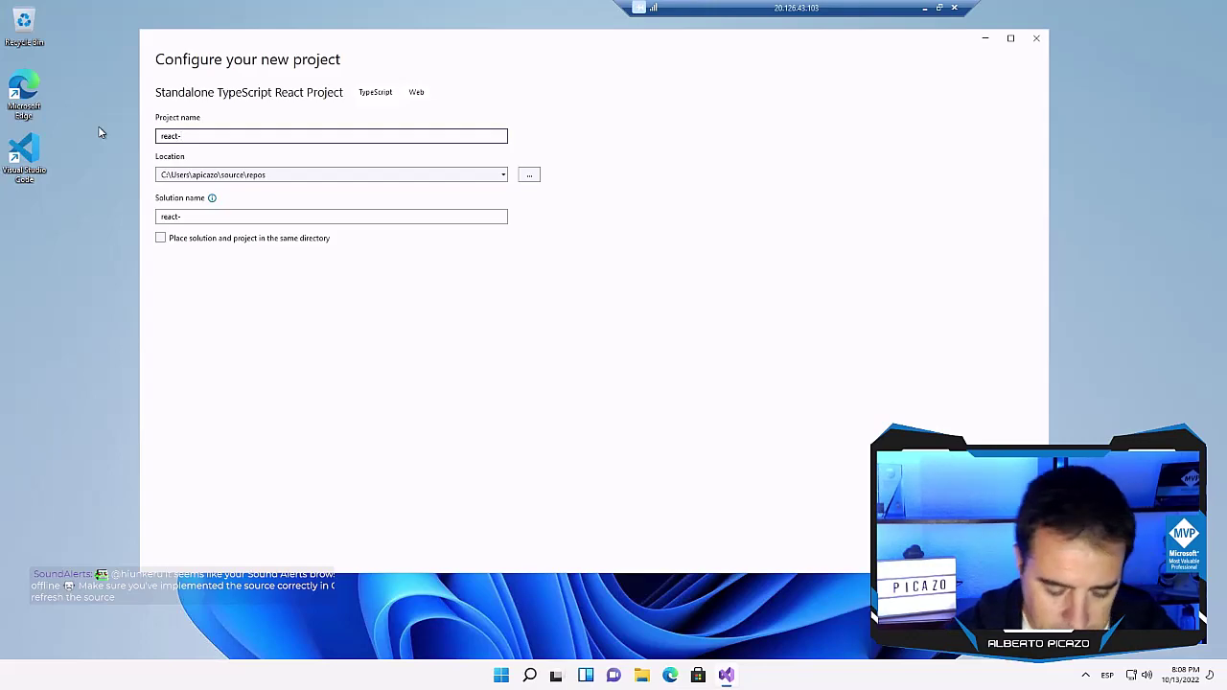
{"action": "type", "text": "ejemplo"}
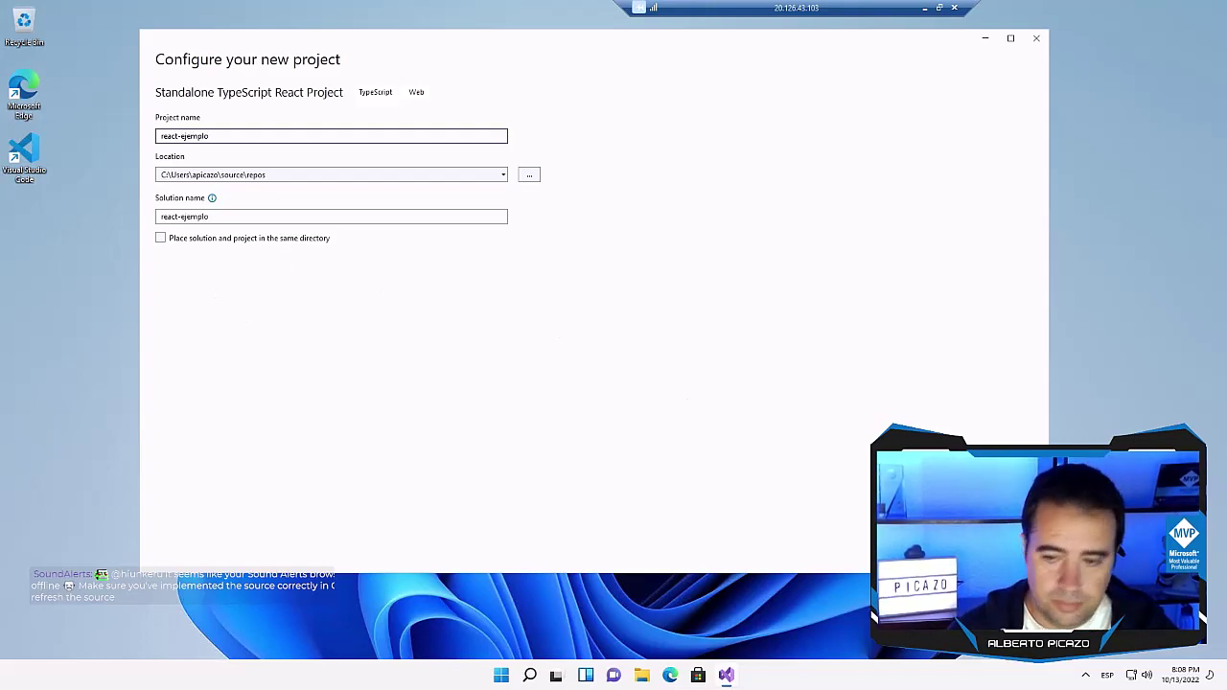
{"action": "key", "text": "Return"}
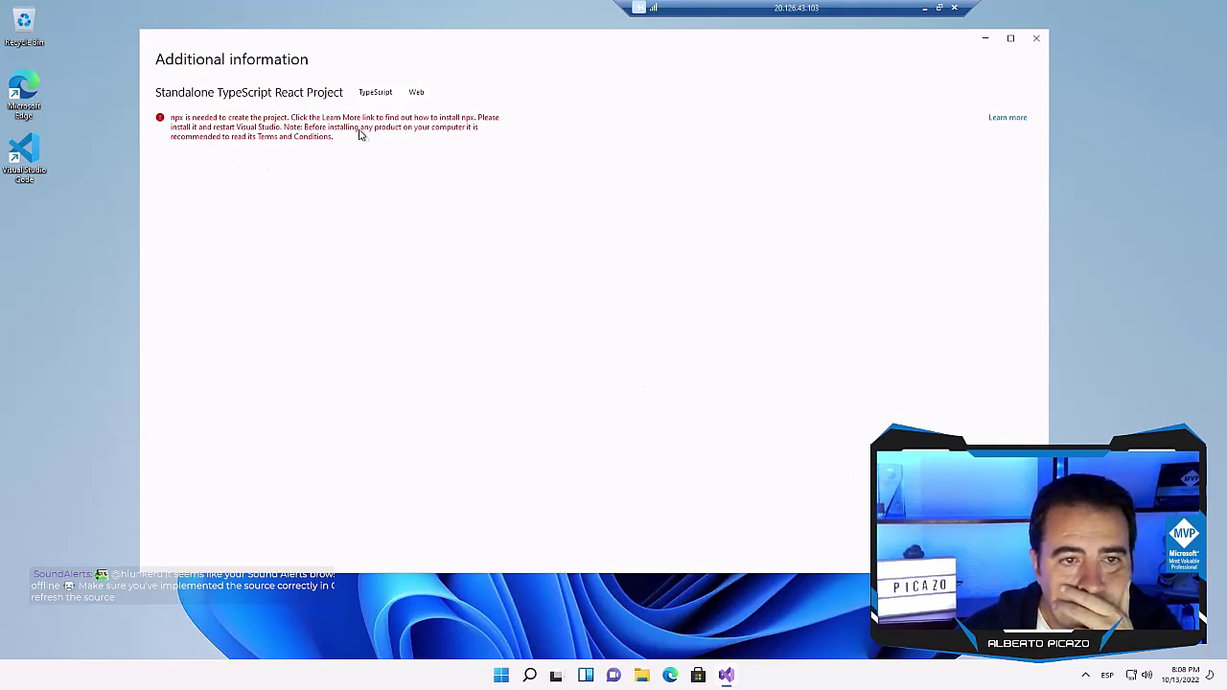
Step: Open the linked help page about installing npx, look at it in the browser, and close the browser
{"action": "left_click", "coordinate": [1004, 119]}
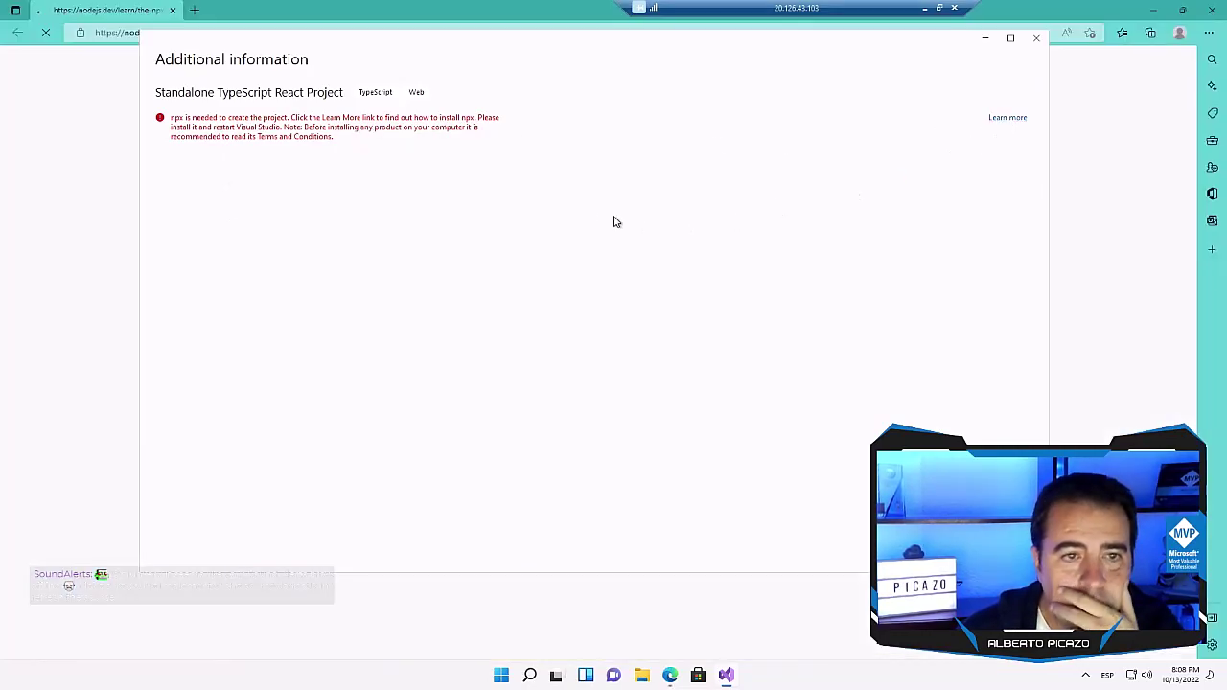
{"action": "left_click", "coordinate": [66, 191]}
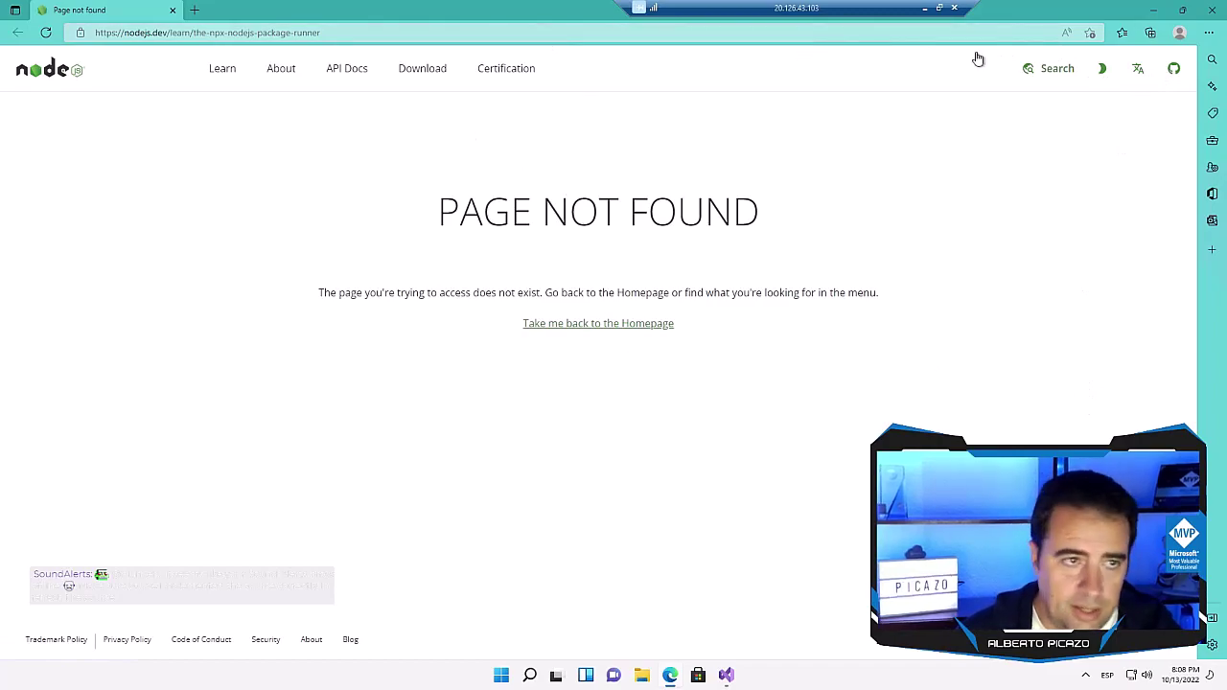
{"action": "left_click", "coordinate": [1209, 9]}
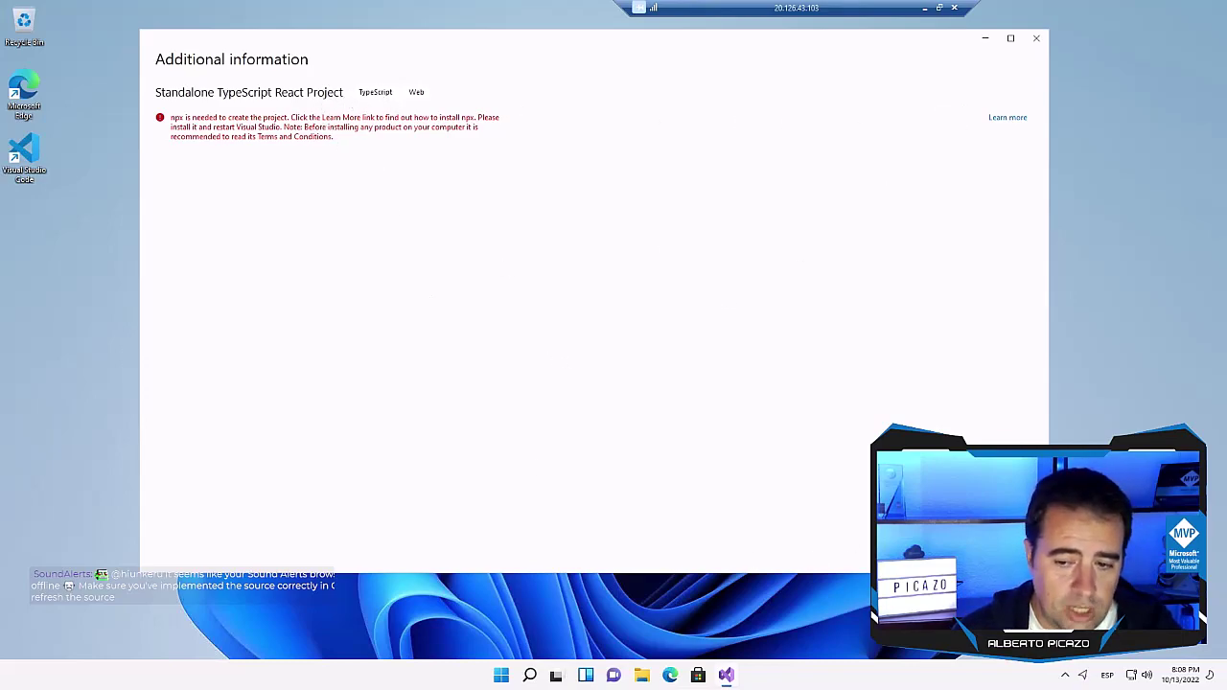
Step: Back out of the React project setup to the beginning of the project template list
{"action": "key", "text": "alt+b"}
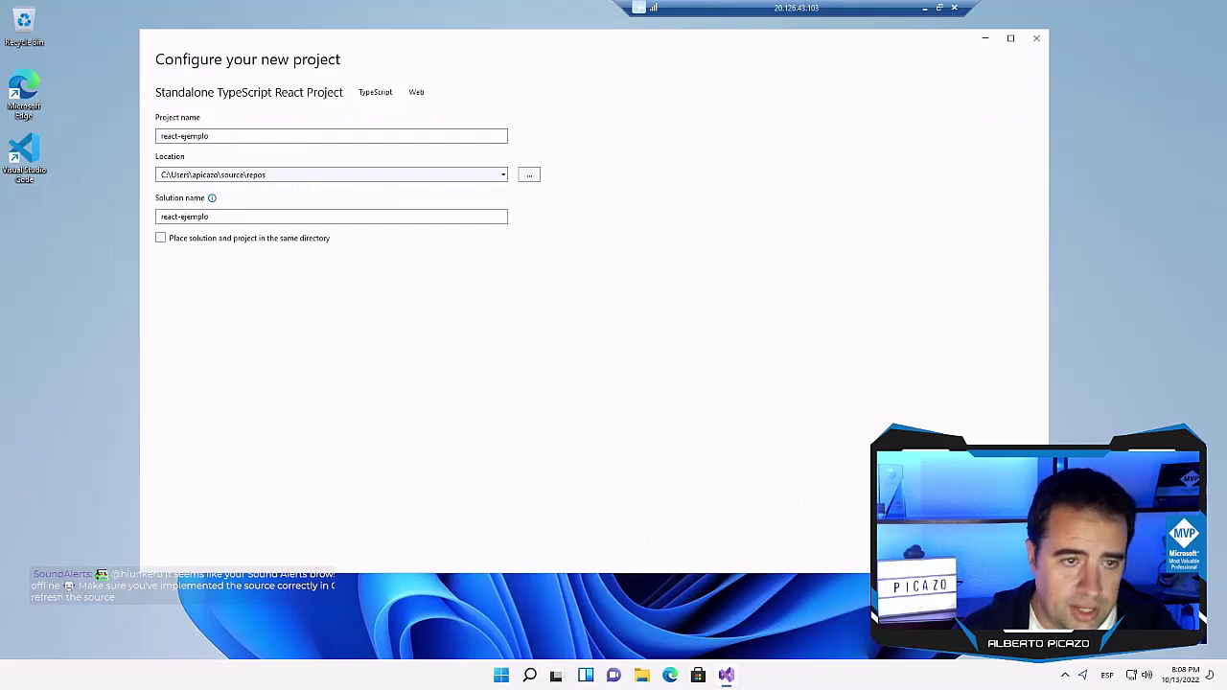
{"action": "key", "text": "alt+b"}
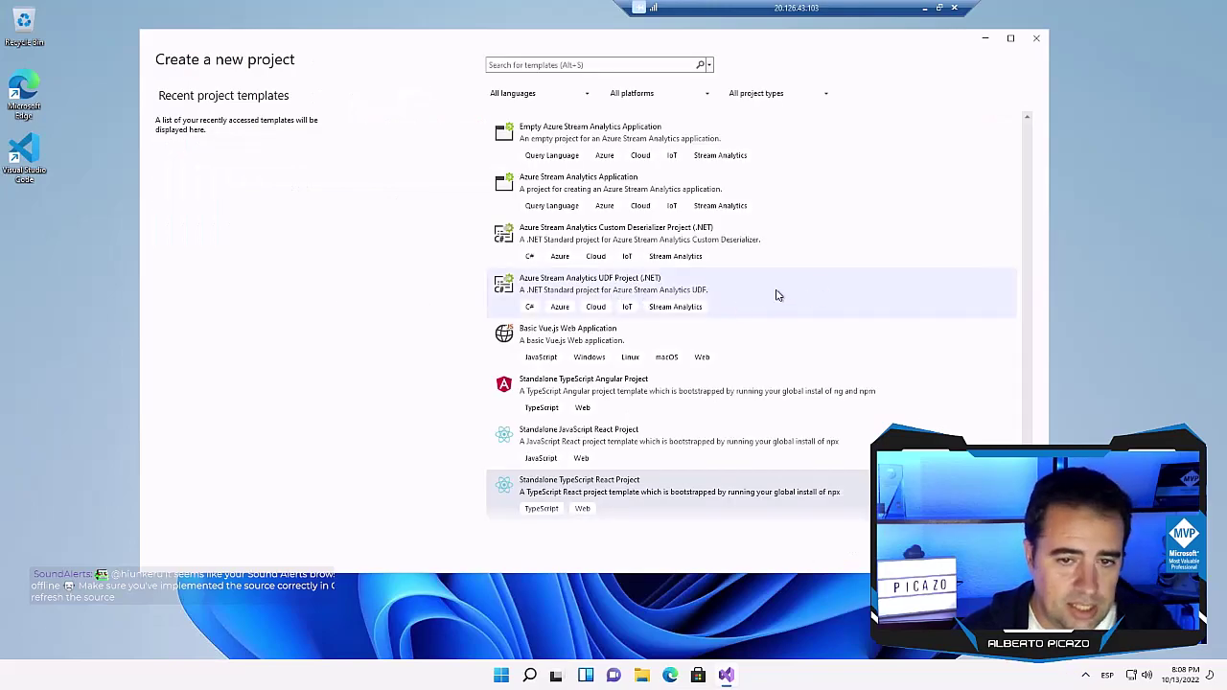
{"action": "scroll", "coordinate": [782, 318], "scroll_direction": "up", "scroll_amount": 5}
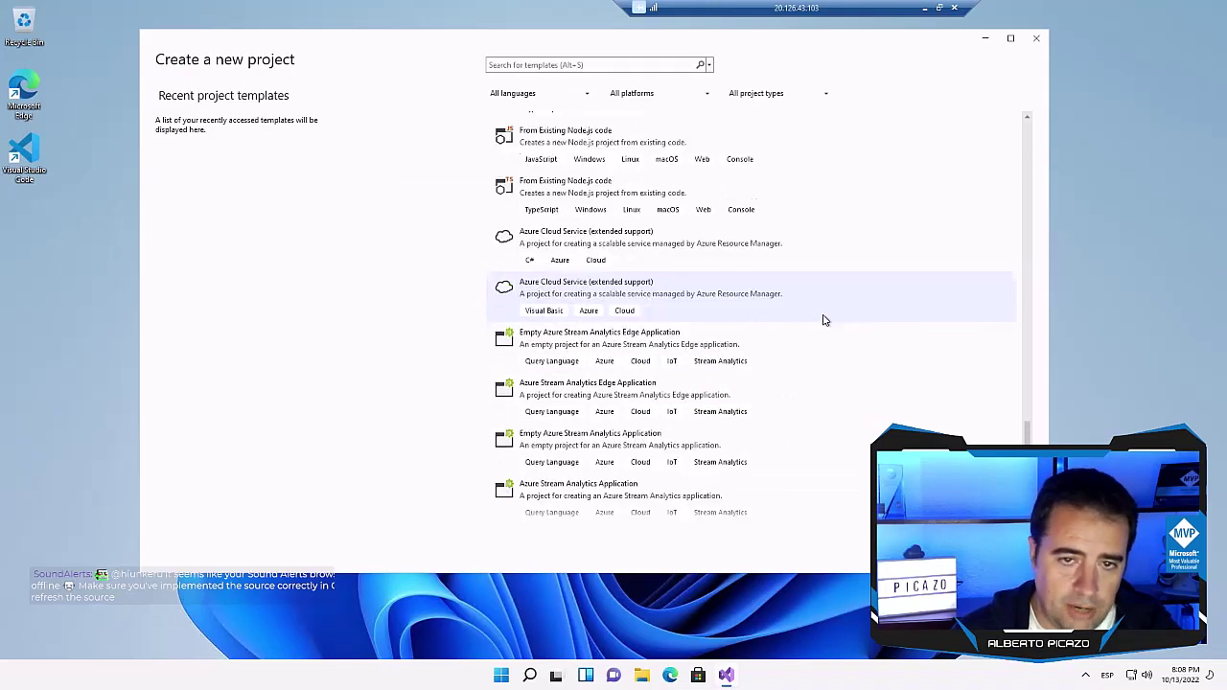
{"action": "left_click_drag", "start_coordinate": [1030, 436], "coordinate": [1029, 130]}
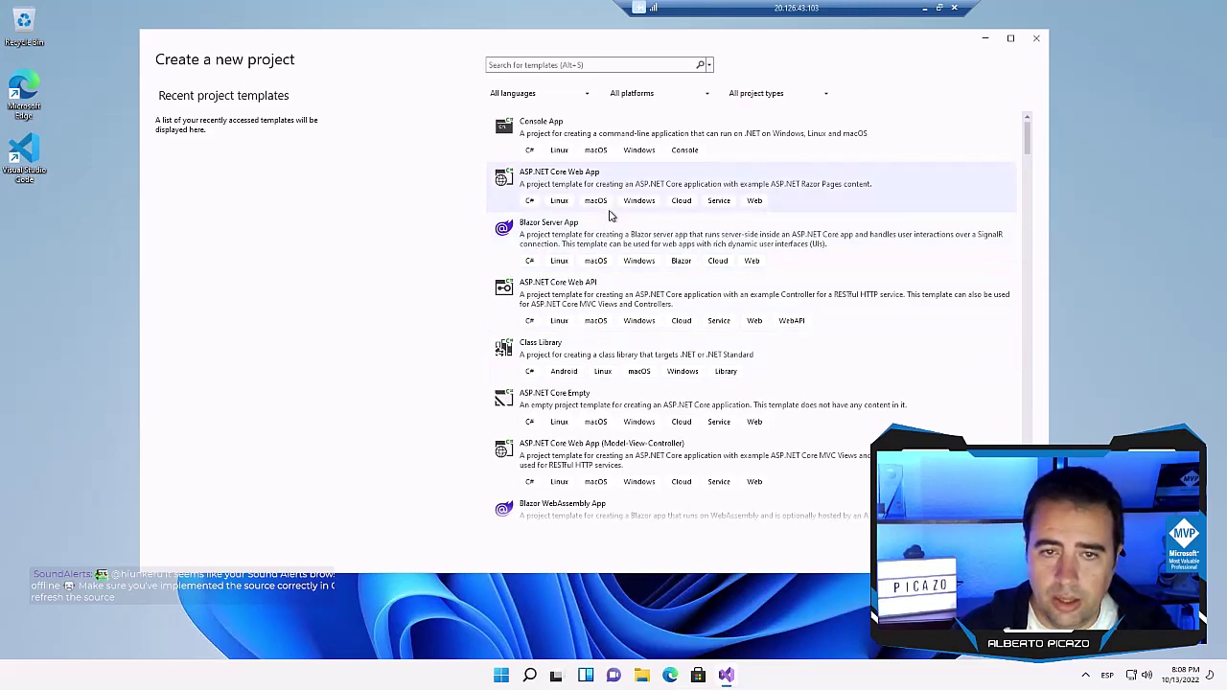
Step: Choose the ASP.NET Core Web App template and name the project webMVC in the default repos location
{"action": "left_click", "coordinate": [572, 184]}
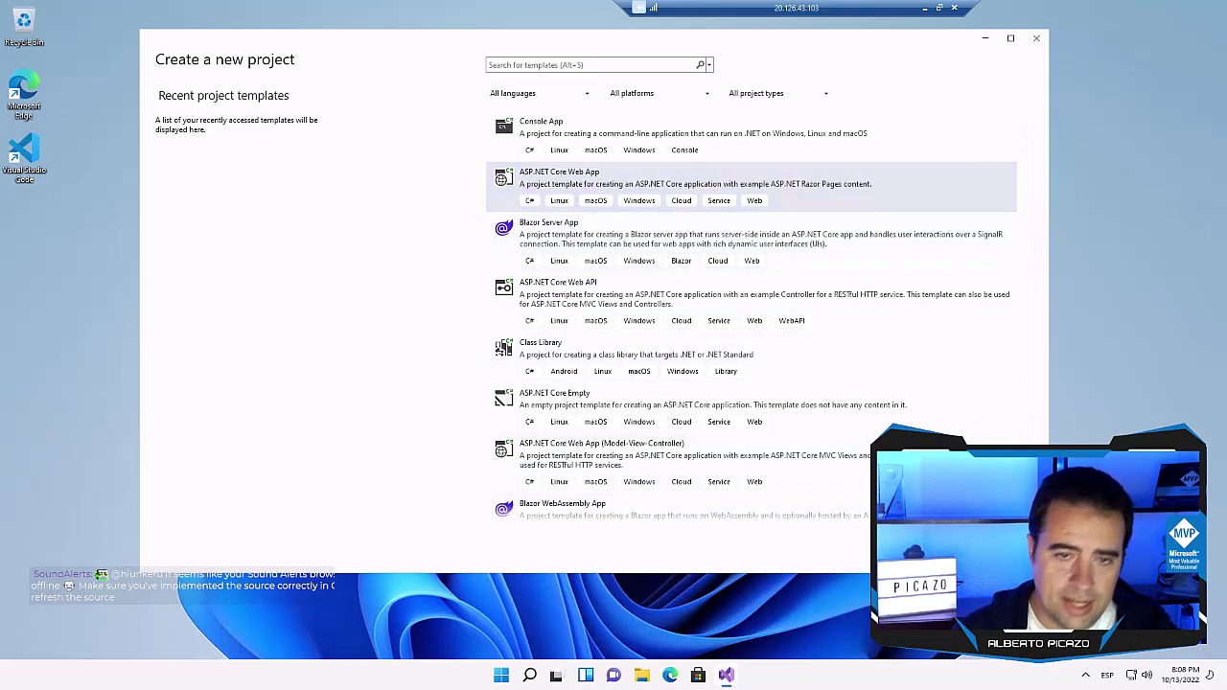
{"action": "key", "text": "Return"}
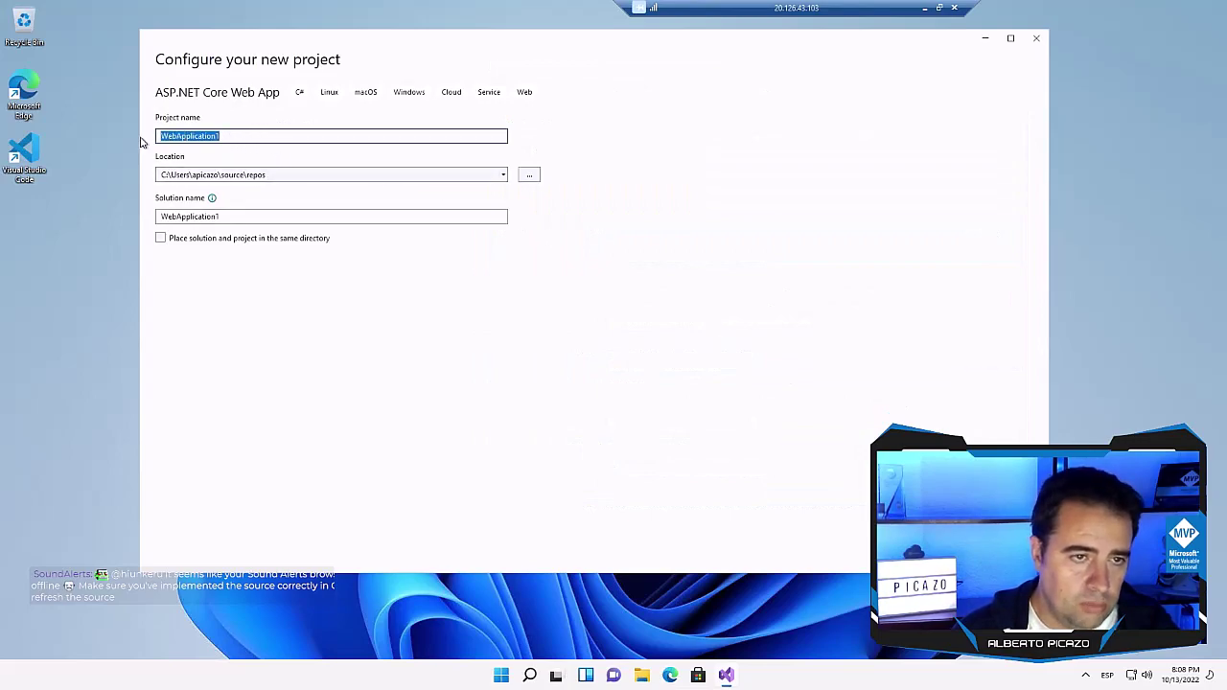
{"action": "type", "text": "web"}
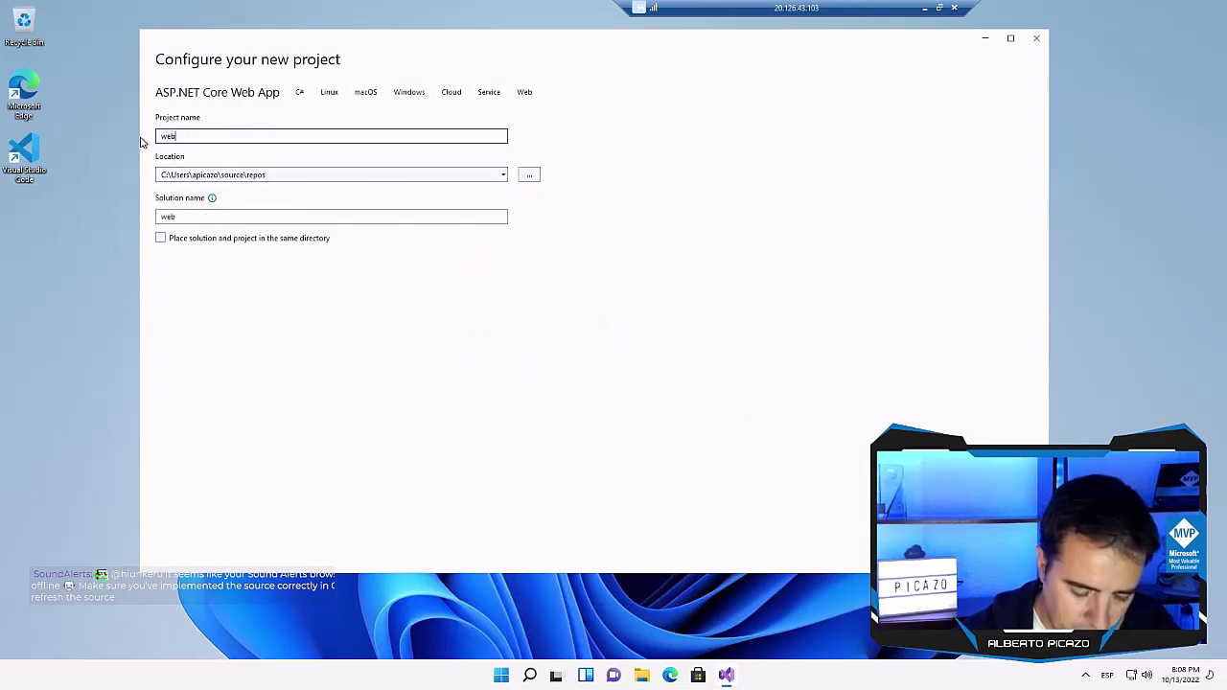
{"action": "type", "text": "MVC"}
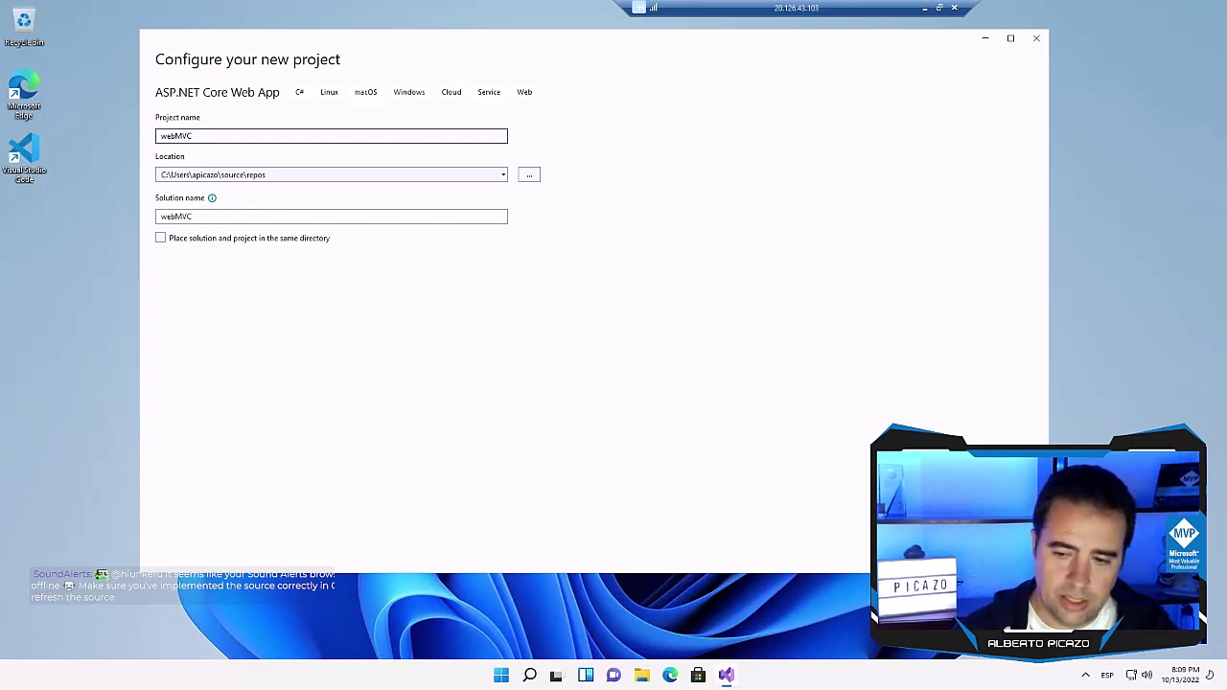
{"action": "key", "text": "Return"}
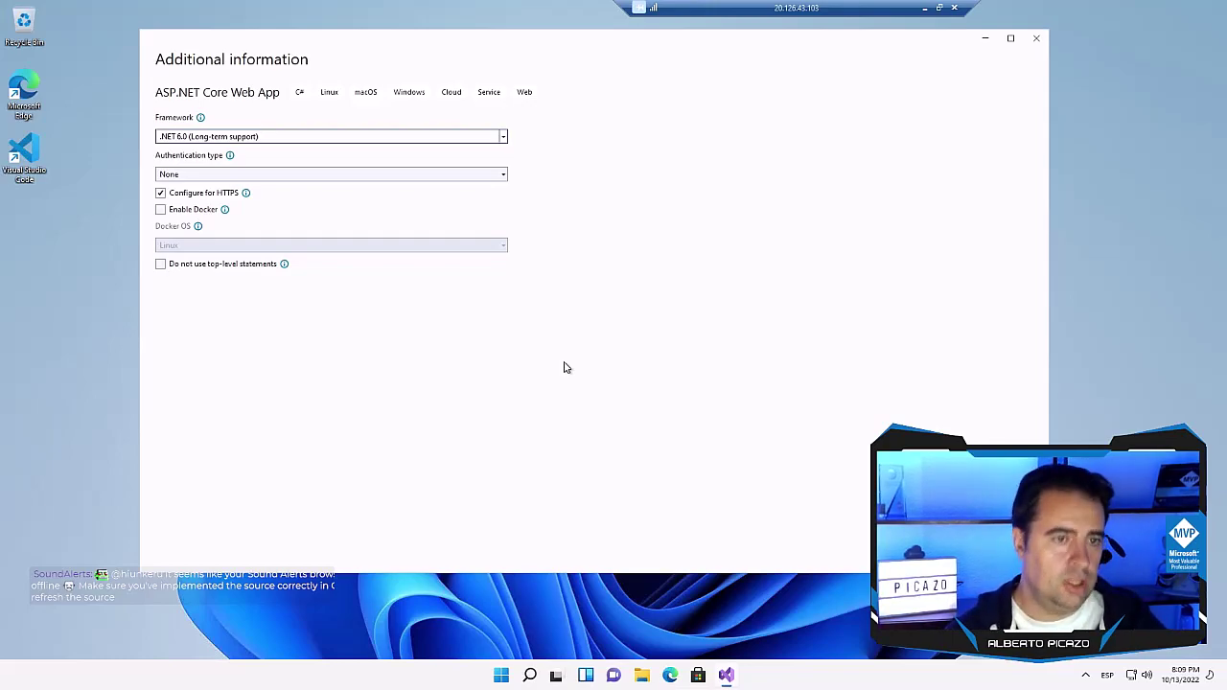
Step: Create the project on .NET 6.0 with no authentication, HTTPS configured, Docker disabled and "Do not use top-level statements" enabled
{"action": "left_click", "coordinate": [318, 140]}
{"action": "left_click", "coordinate": [204, 138]}
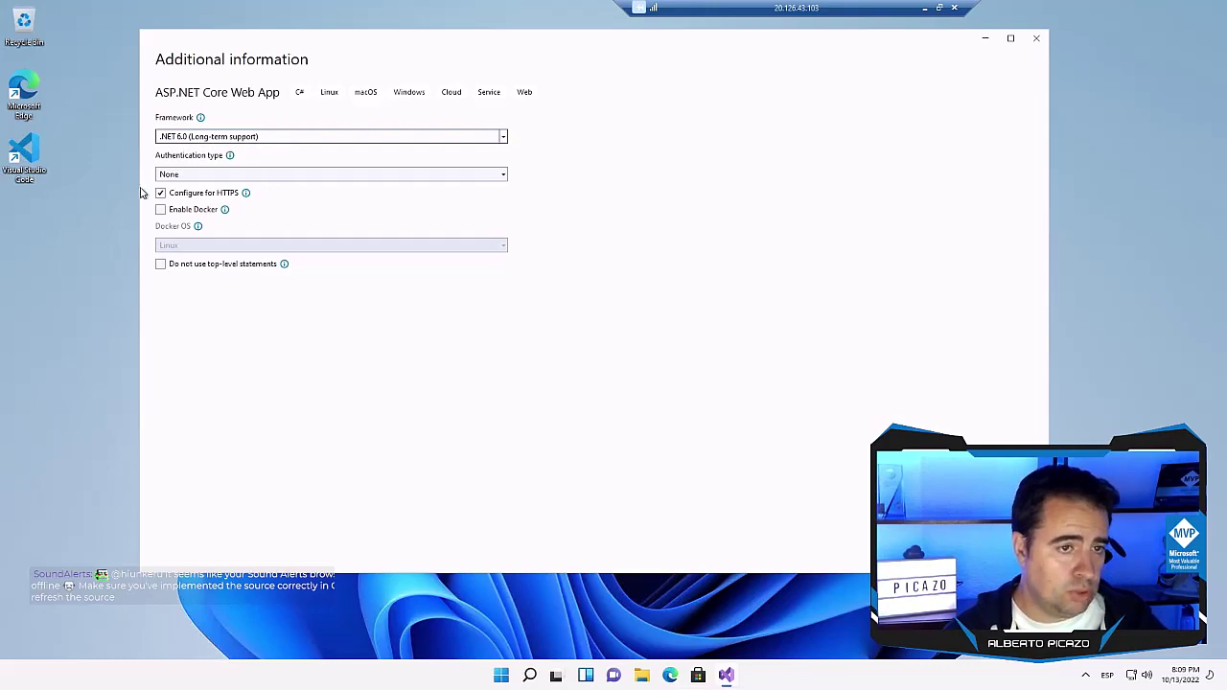
{"action": "left_click", "coordinate": [181, 179]}
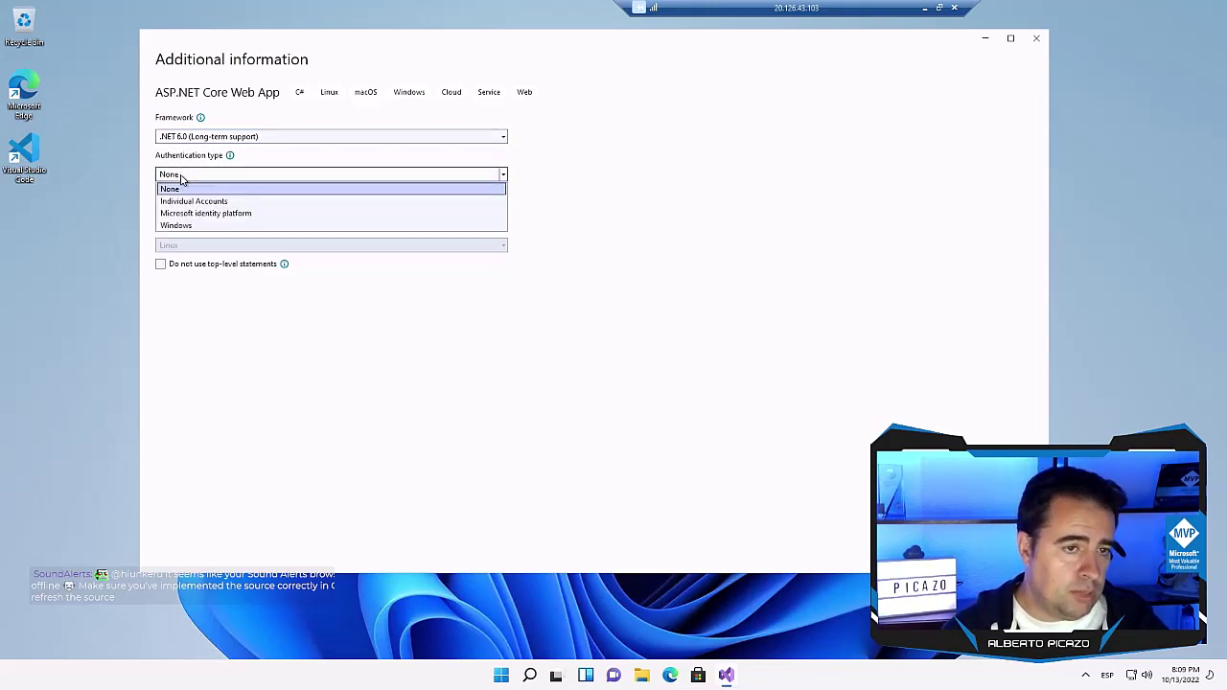
{"action": "left_click", "coordinate": [189, 185]}
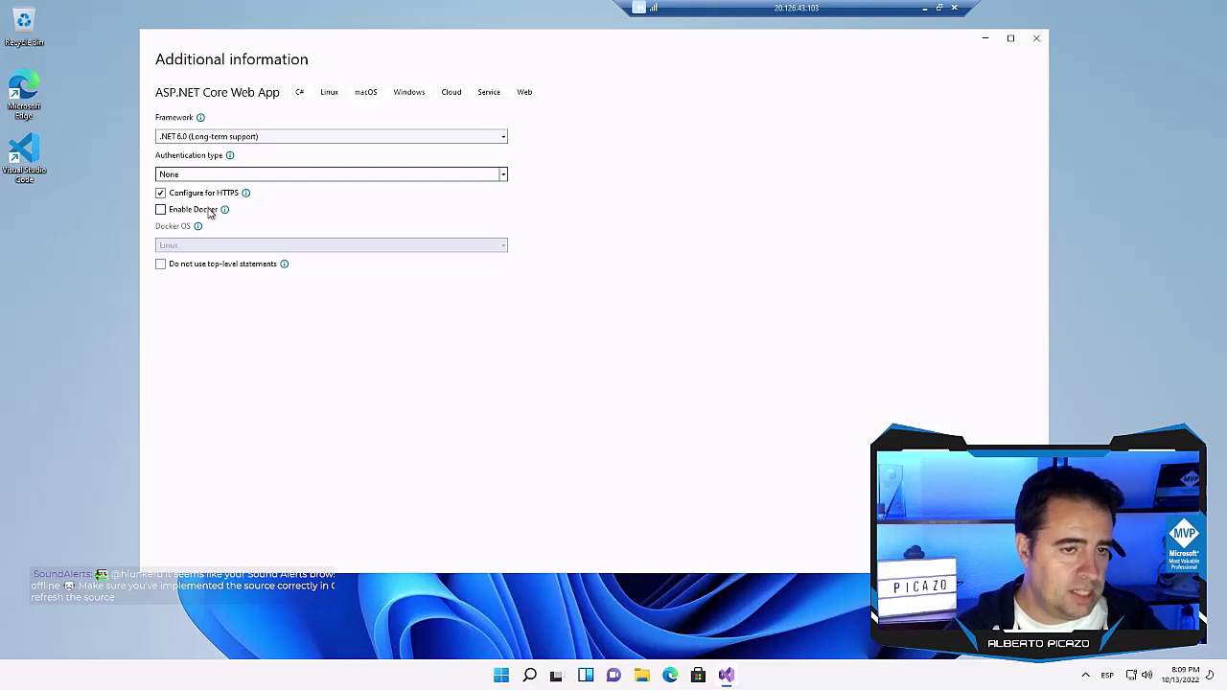
{"action": "left_click", "coordinate": [171, 211]}
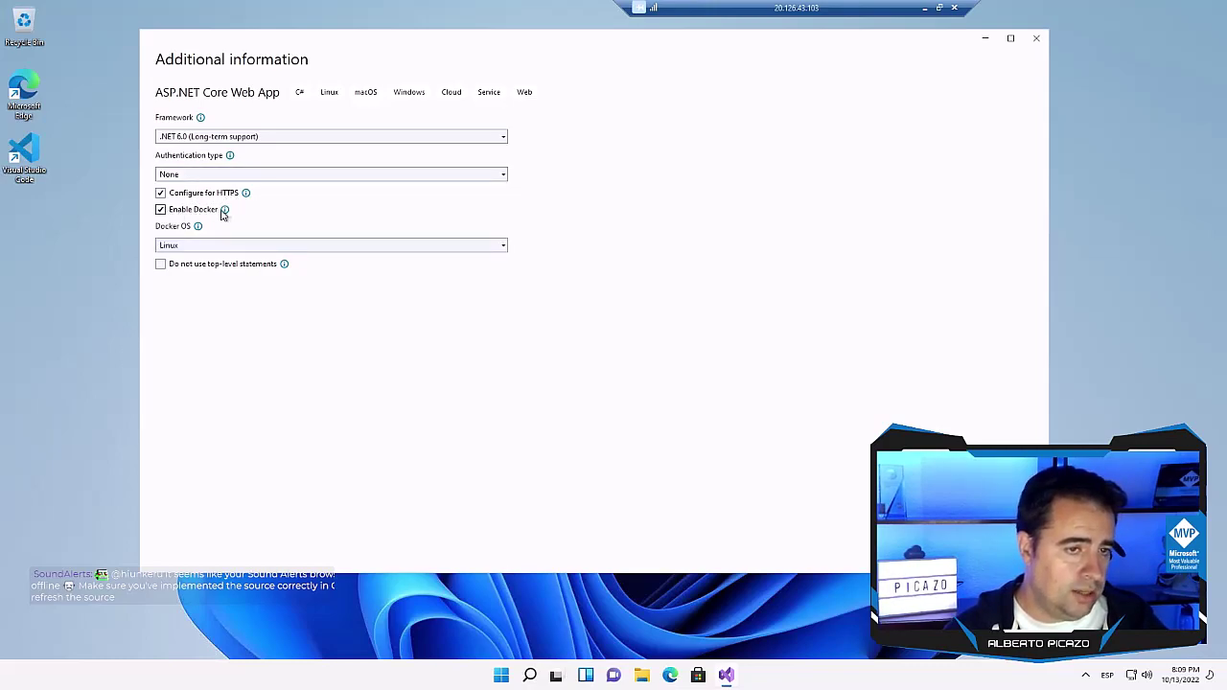
{"action": "left_click", "coordinate": [189, 212]}
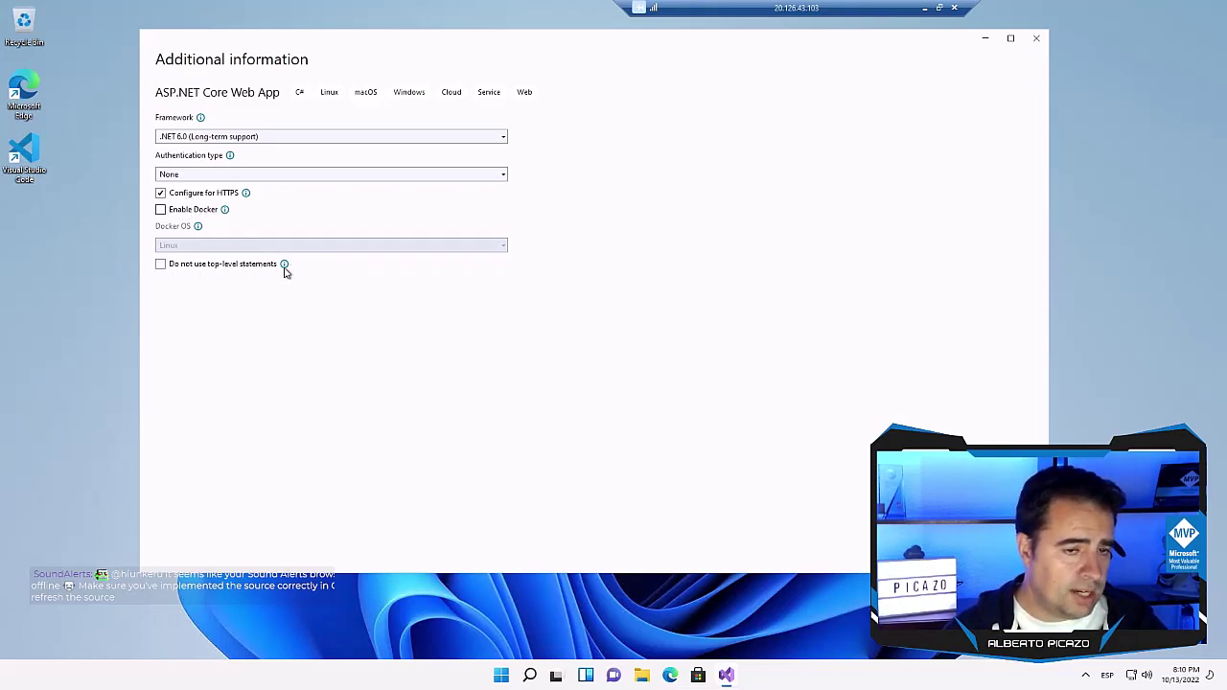
{"action": "left_click", "coordinate": [161, 265]}
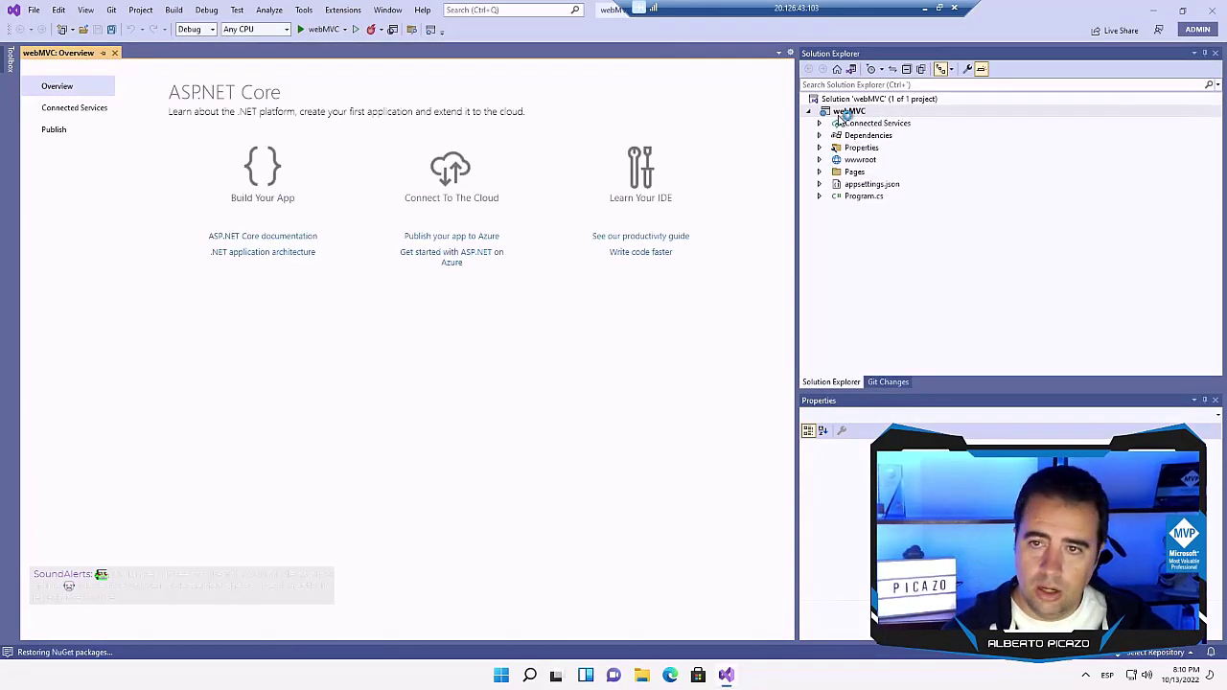
Step: Expand the webMVC project's wwwroot and Pages folders and look through their contents
{"action": "left_click", "coordinate": [854, 112]}
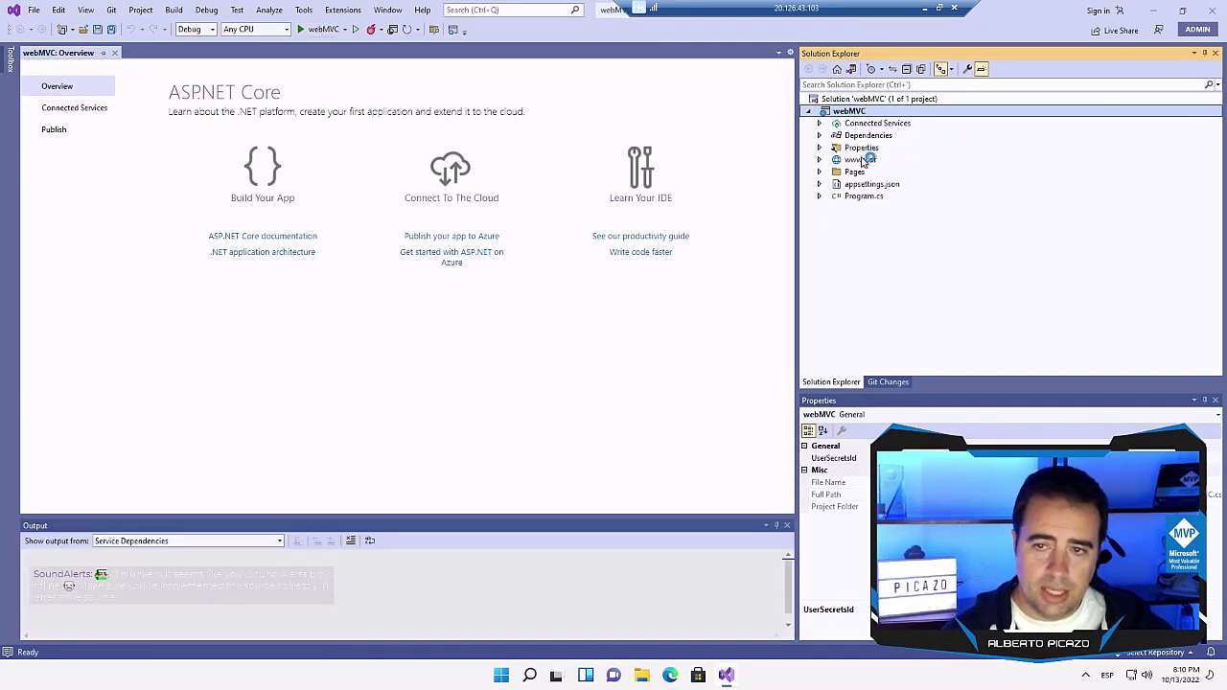
{"action": "left_click", "coordinate": [830, 161]}
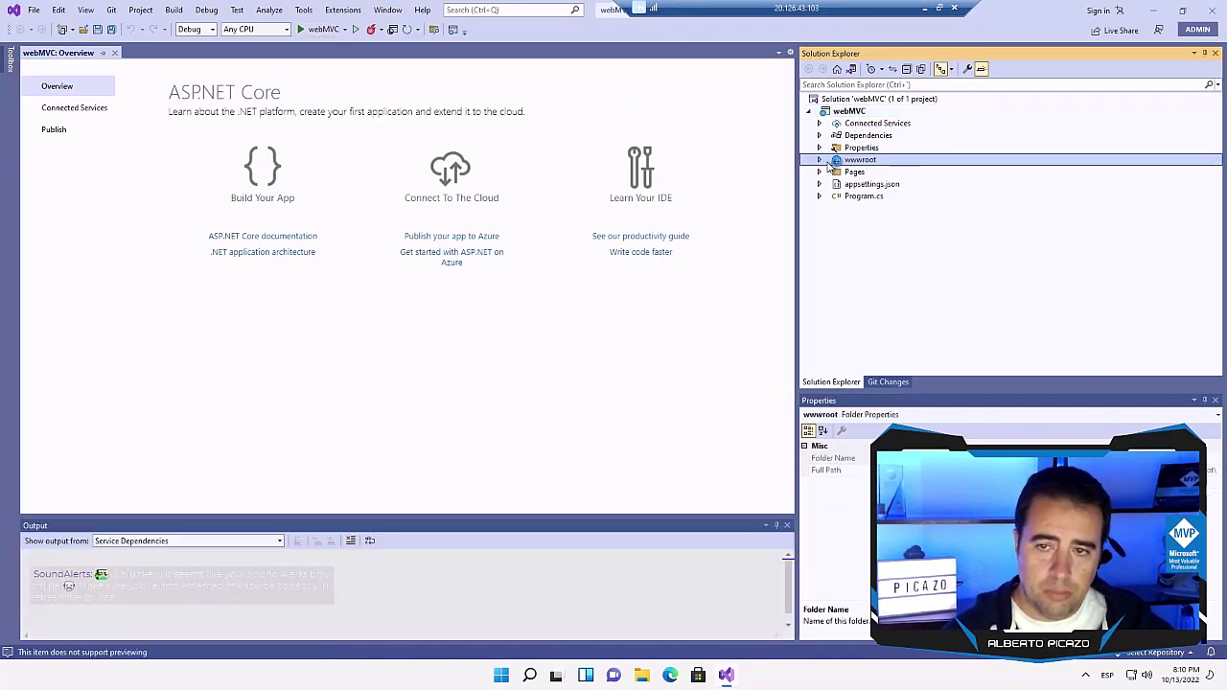
{"action": "left_click", "coordinate": [820, 160]}
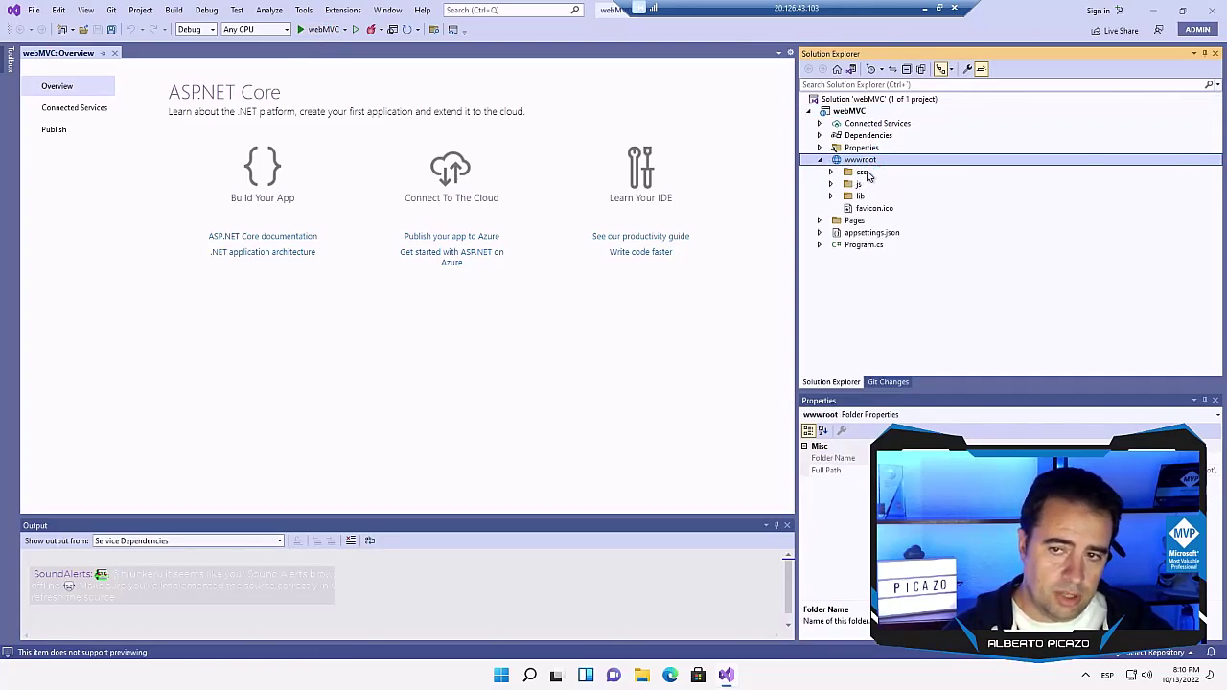
{"action": "left_click", "coordinate": [864, 174]}
{"action": "left_click", "coordinate": [861, 186]}
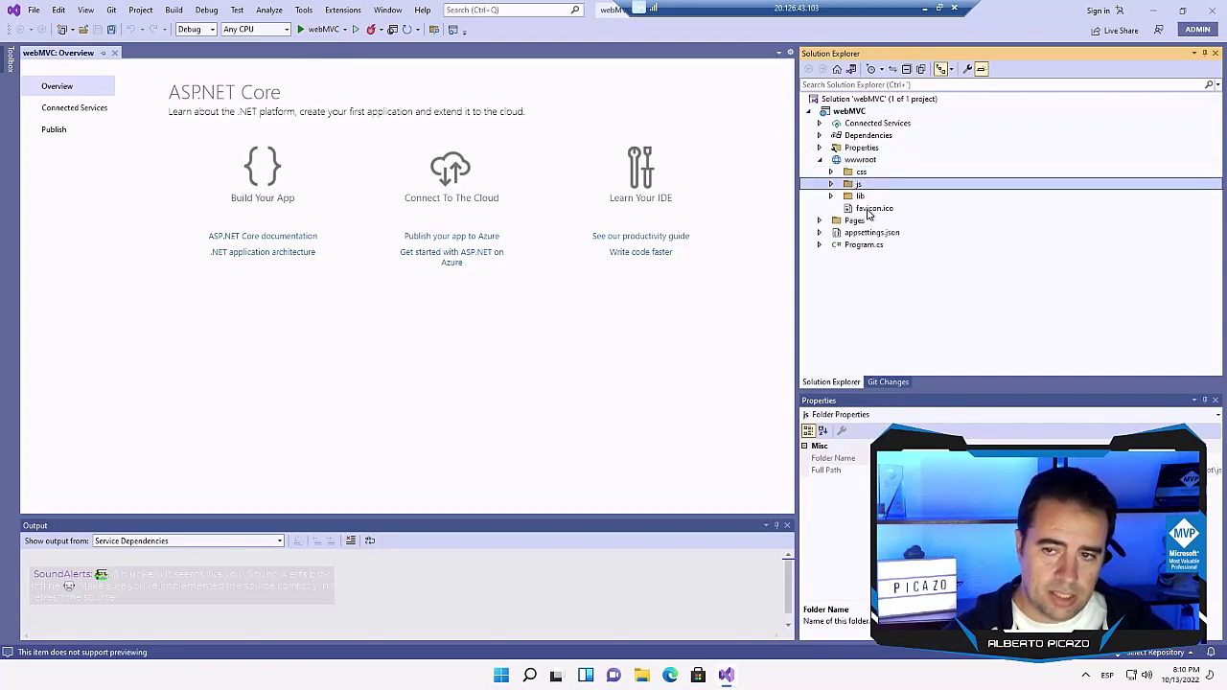
{"action": "left_click", "coordinate": [830, 222]}
{"action": "left_click", "coordinate": [821, 221]}
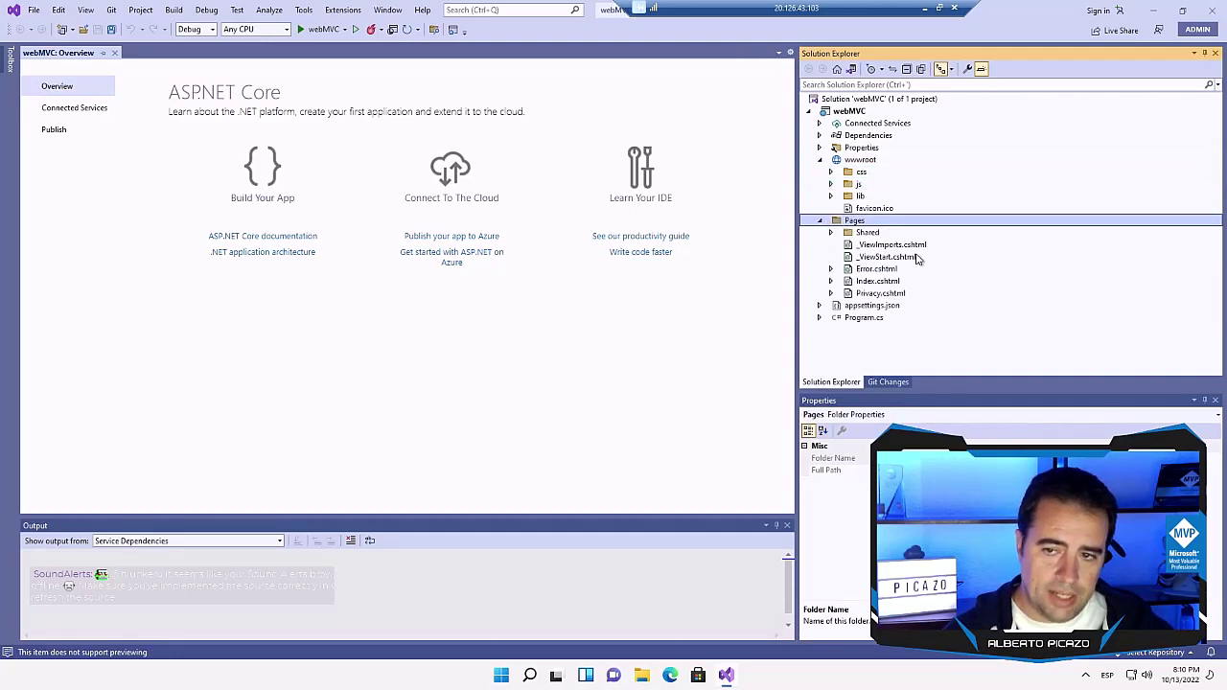
Step: Look at appsettings.json, open Program.cs, and examine the body of its Main method and the wwwroot folder
{"action": "left_click", "coordinate": [869, 309]}
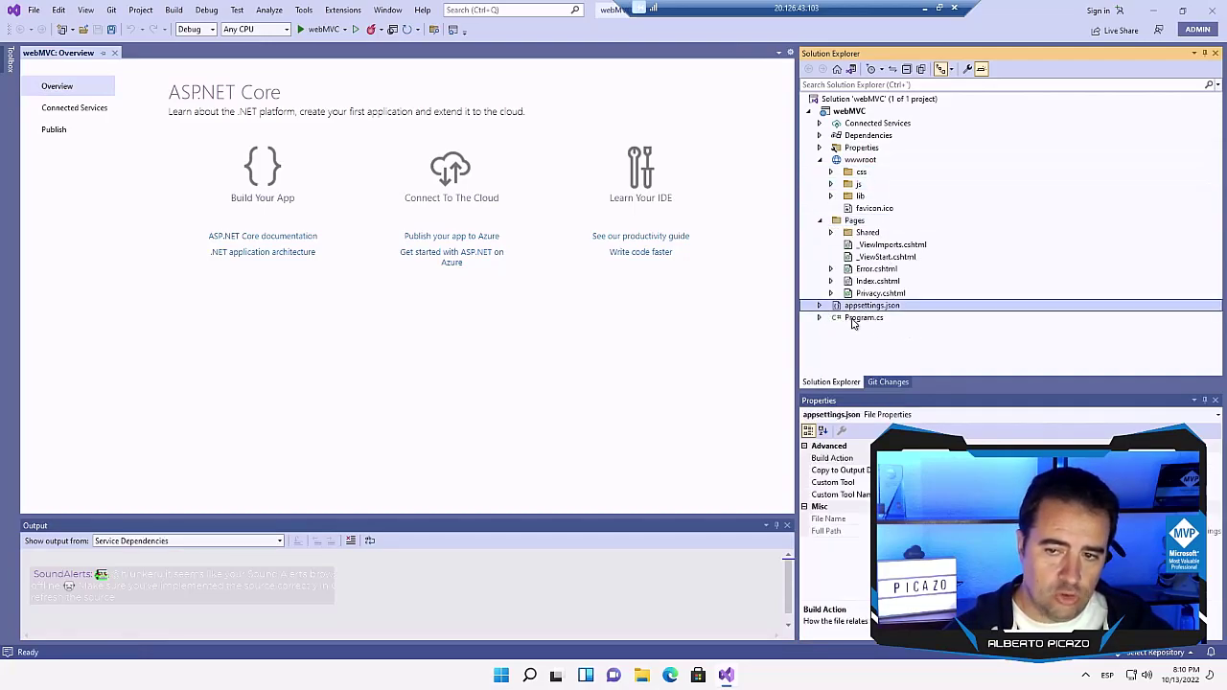
{"action": "left_click", "coordinate": [853, 318]}
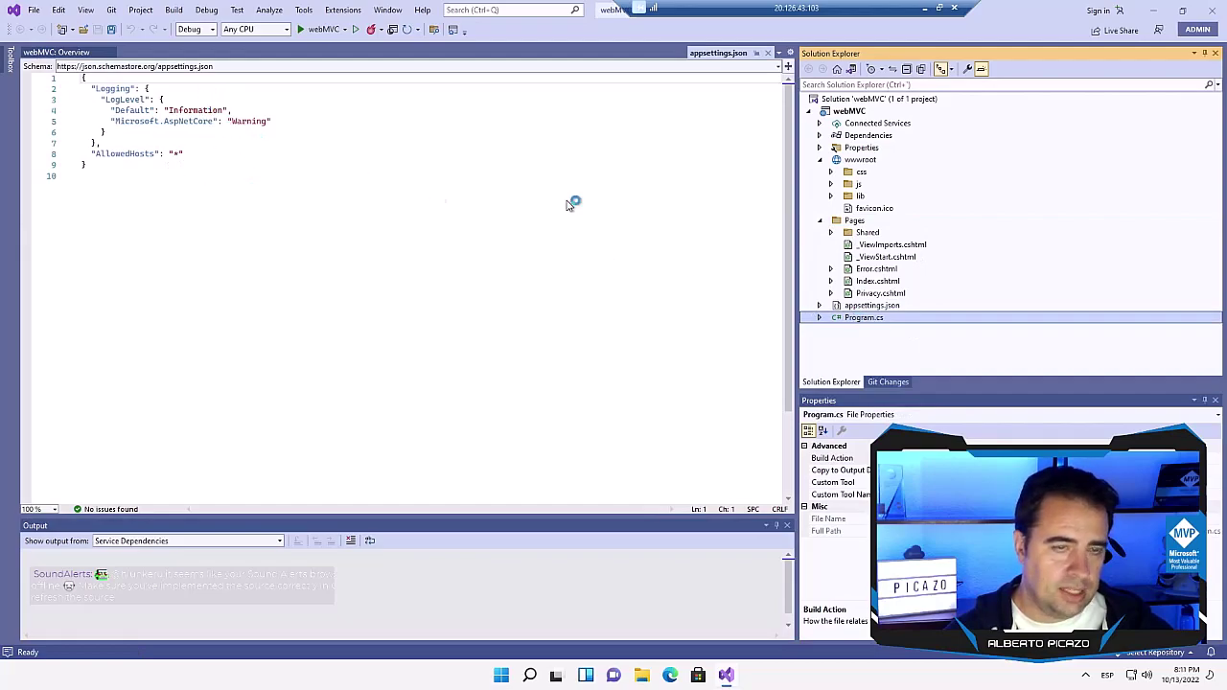
{"action": "double_click", "coordinate": [856, 317]}
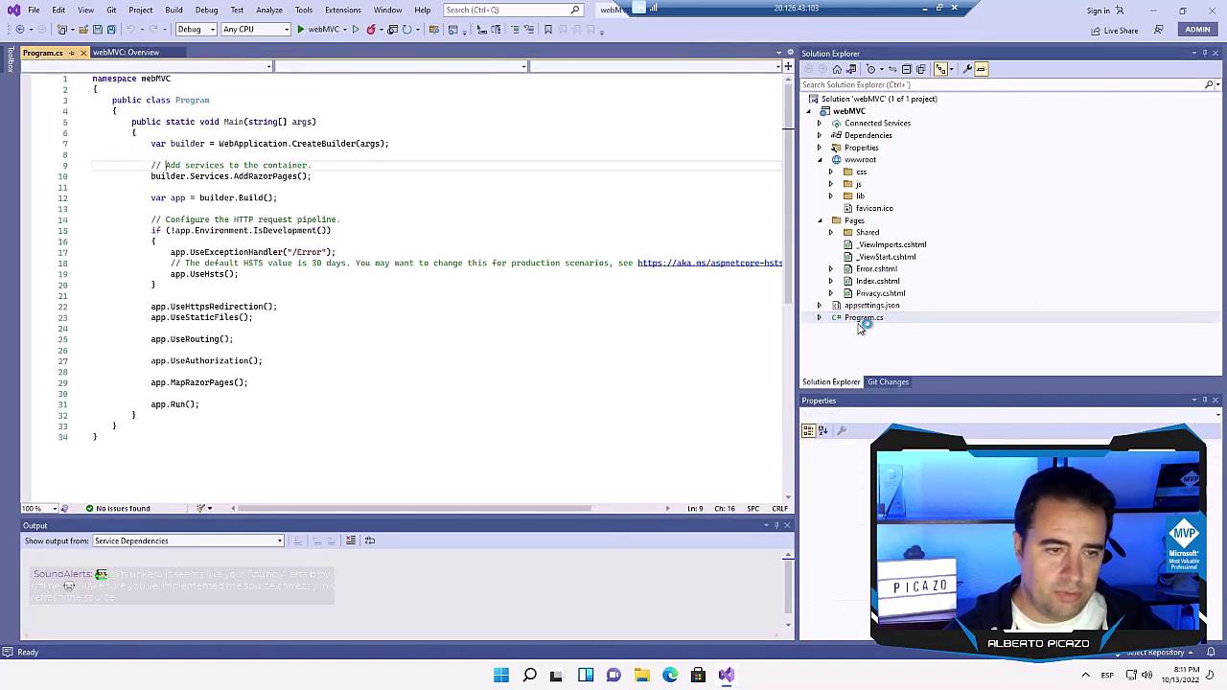
{"action": "left_click", "coordinate": [350, 352]}
{"action": "left_click_drag", "start_coordinate": [202, 428], "coordinate": [79, 159]}
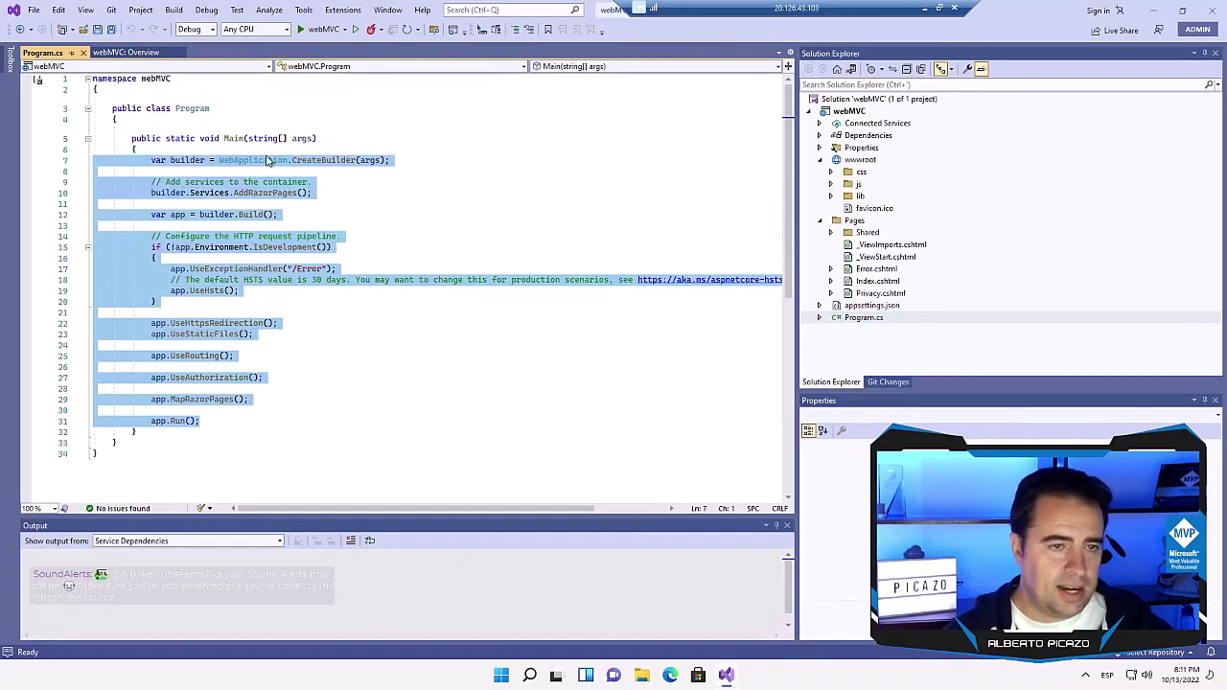
{"action": "left_click", "coordinate": [593, 217]}
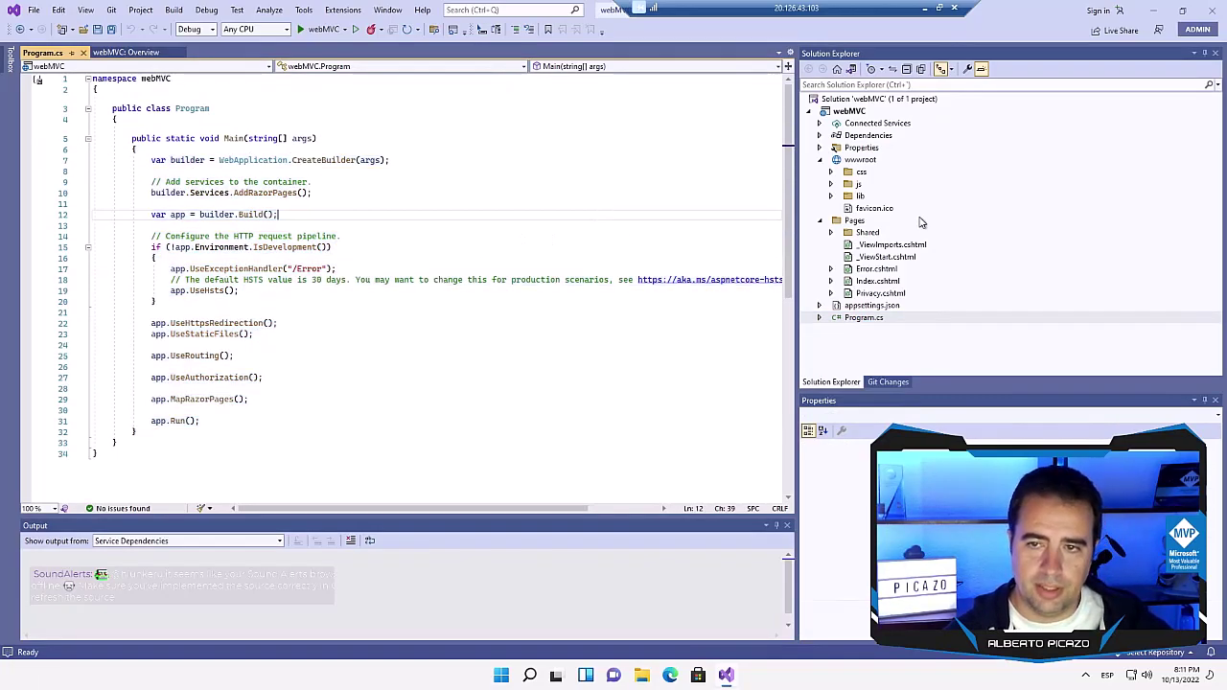
{"action": "left_click", "coordinate": [862, 161]}
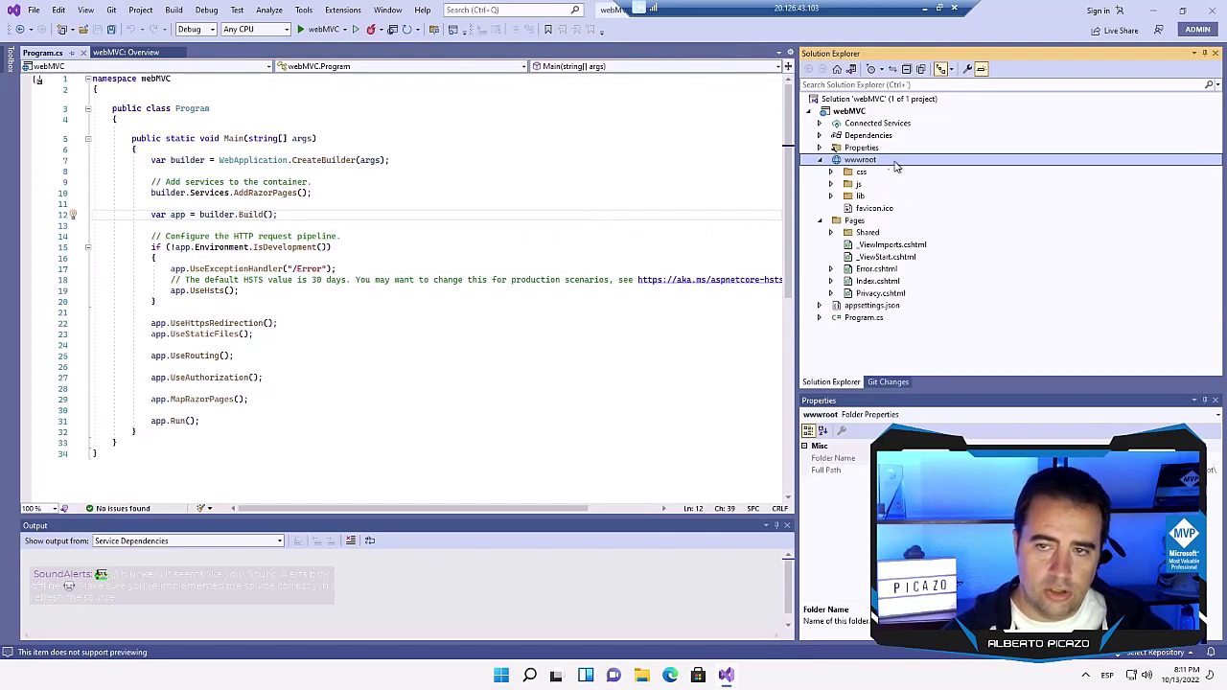
Step: Run webMVC, trusting and installing both the ASP.NET Core and IIS Express SSL certificates, with no further prompts for the ASP.NET Core one
{"action": "left_click", "coordinate": [317, 31]}
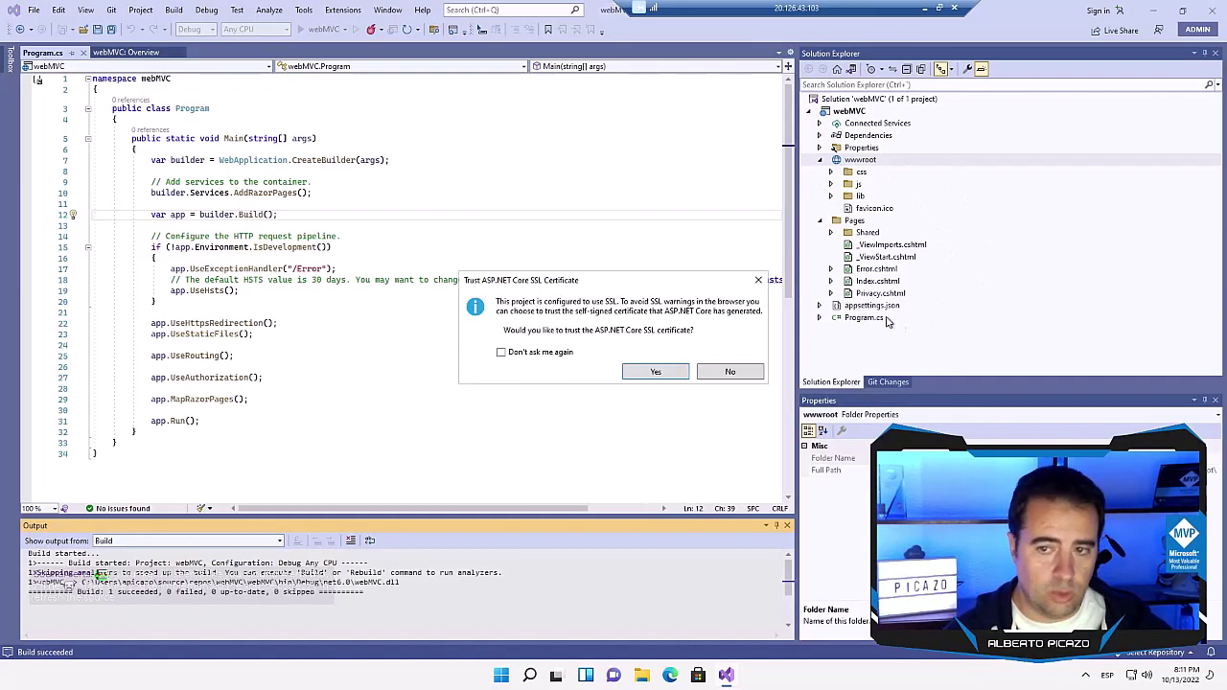
{"action": "left_click", "coordinate": [502, 352]}
{"action": "left_click", "coordinate": [656, 372]}
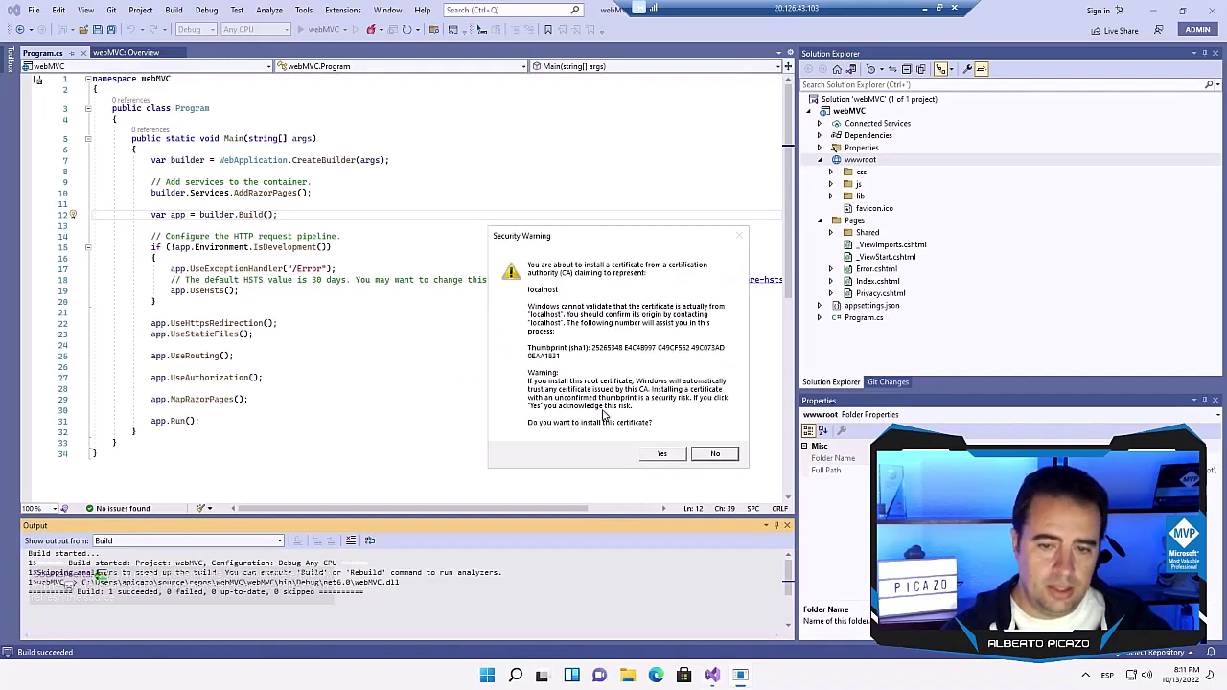
{"action": "left_click", "coordinate": [667, 458]}
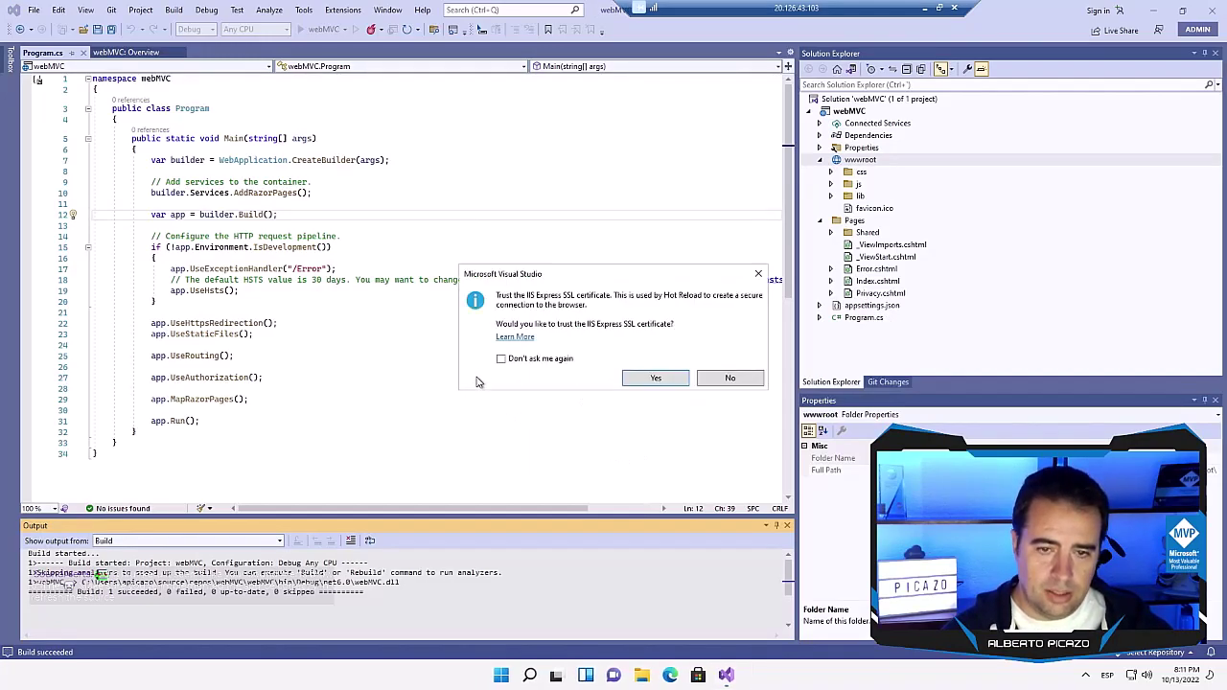
{"action": "left_click", "coordinate": [648, 380]}
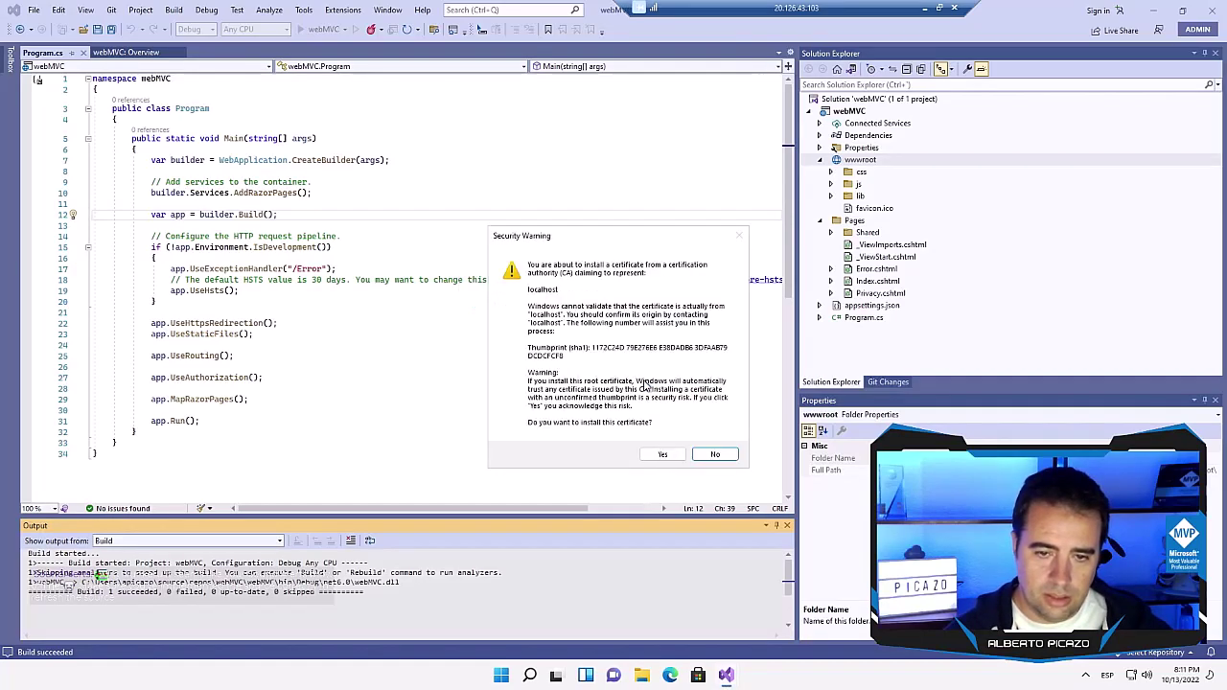
{"action": "left_click", "coordinate": [662, 454]}
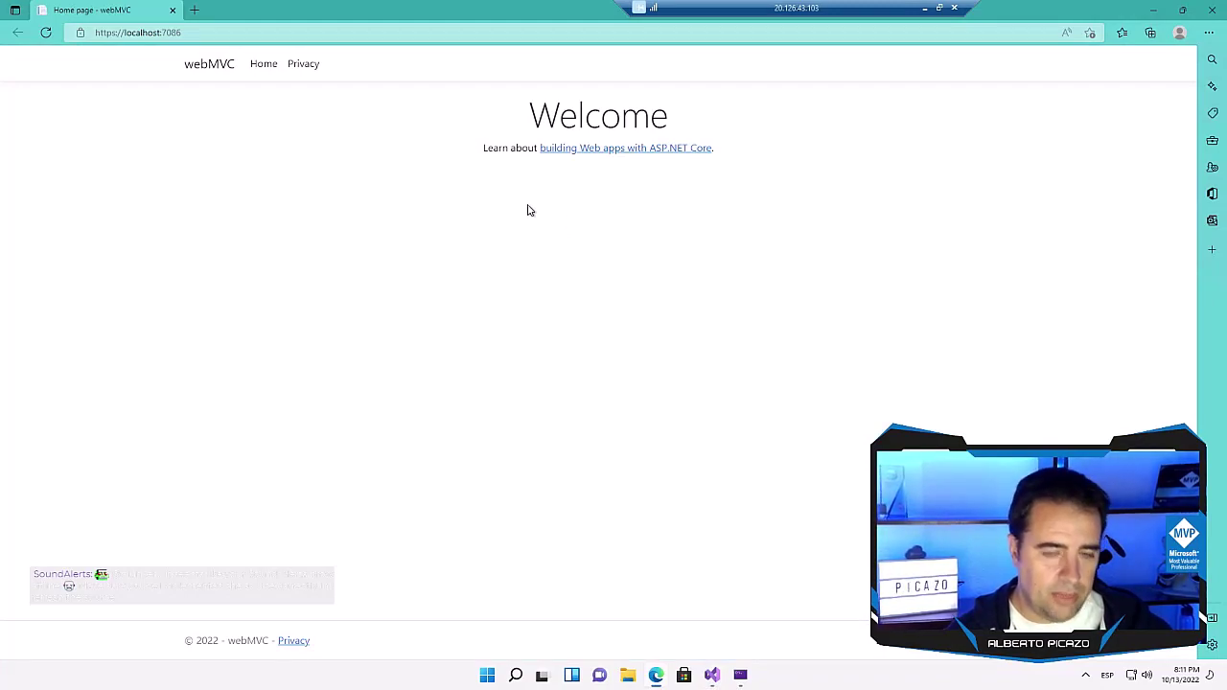
Step: Check the running site's localhost address, view its Home and Privacy pages, and return to Home
{"action": "double_click", "coordinate": [119, 33]}
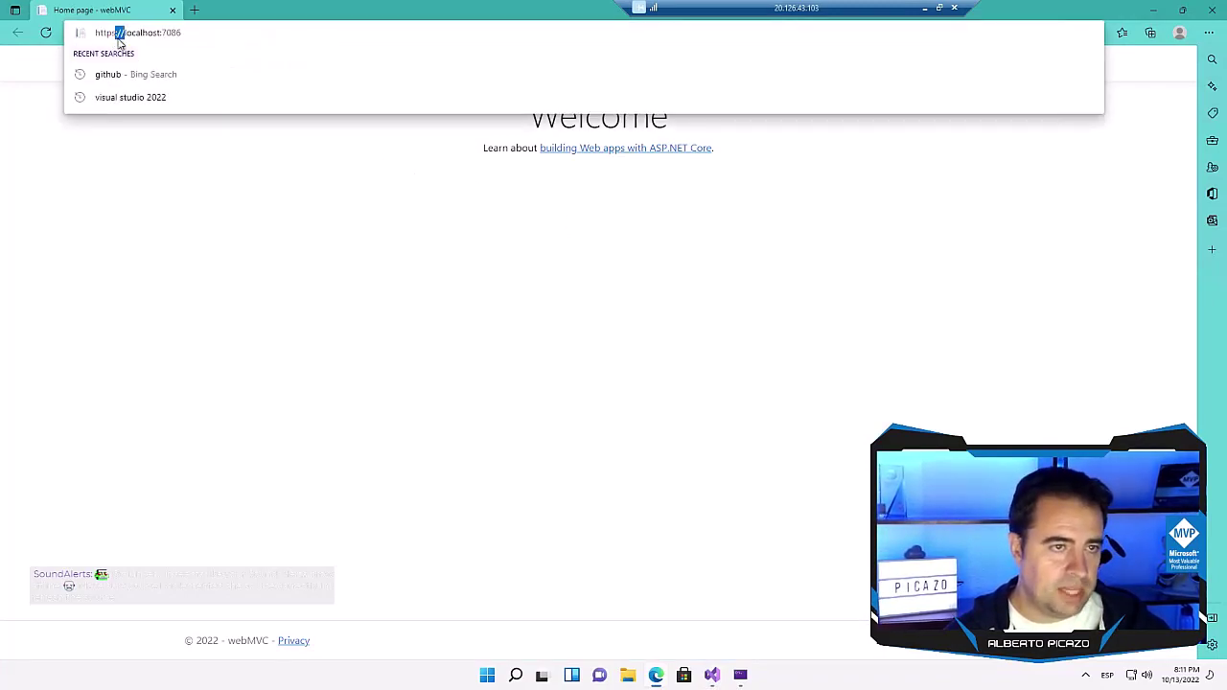
{"action": "key", "text": "Escape"}
{"action": "left_click_drag", "start_coordinate": [123, 33], "coordinate": [158, 33]}
{"action": "left_click", "coordinate": [469, 386]}
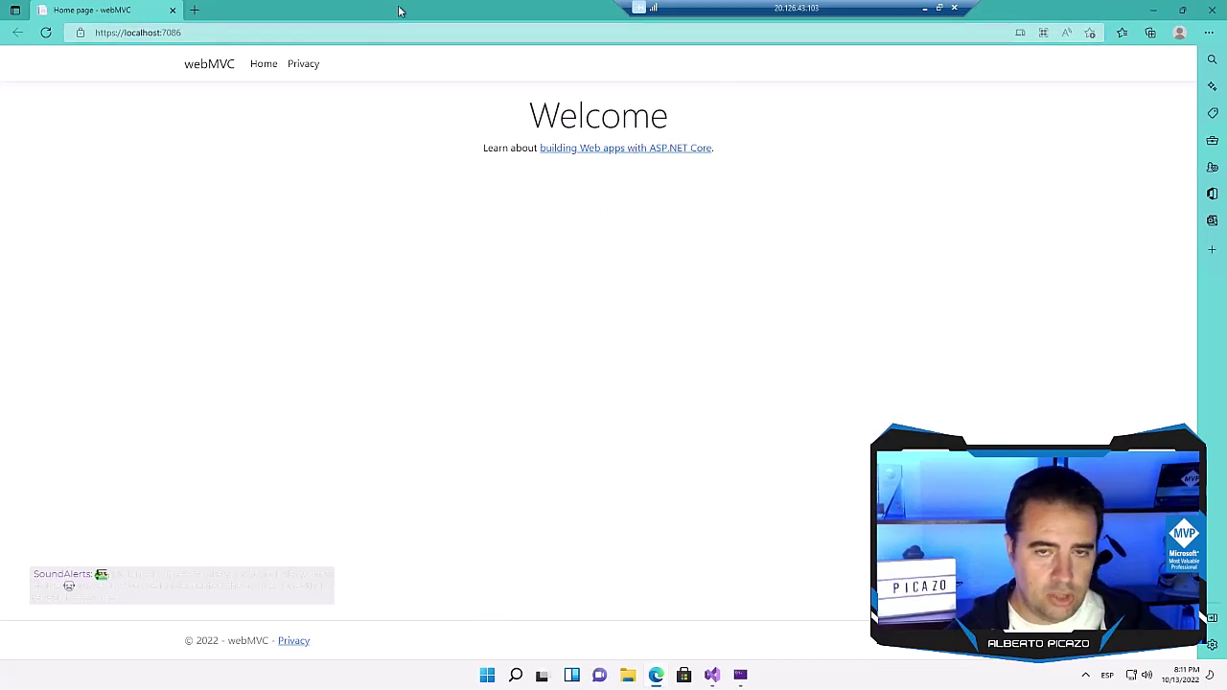
{"action": "left_click", "coordinate": [258, 67]}
{"action": "left_click", "coordinate": [290, 66]}
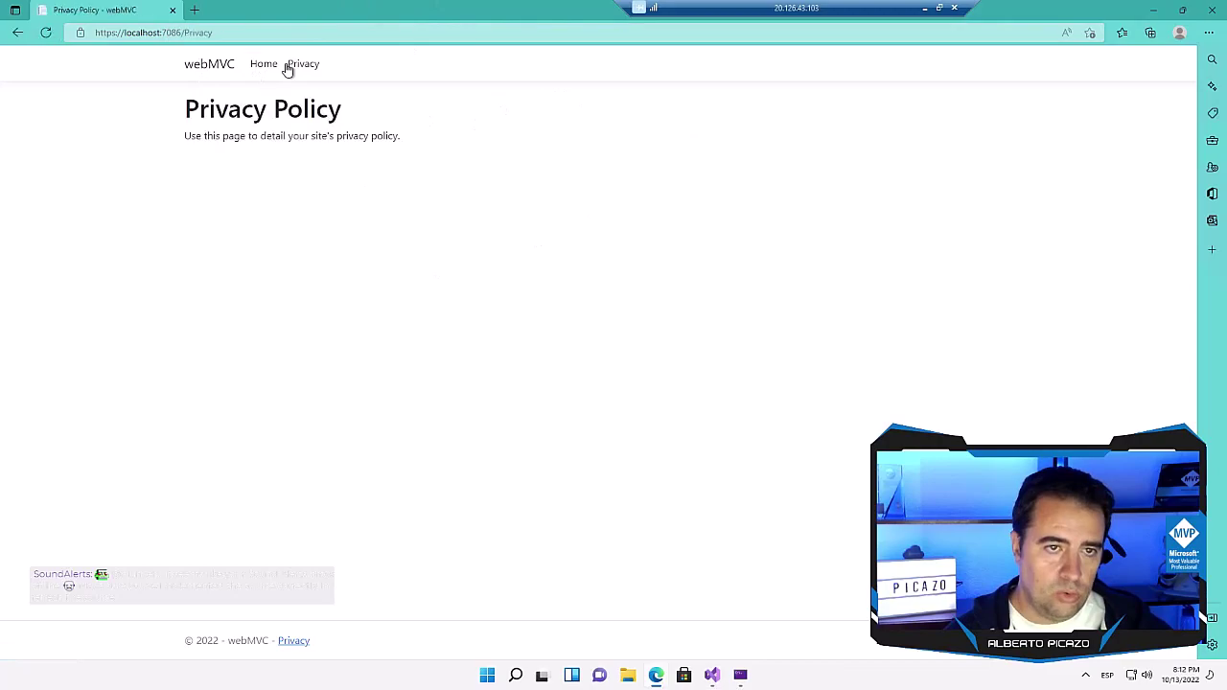
{"action": "left_click", "coordinate": [251, 66]}
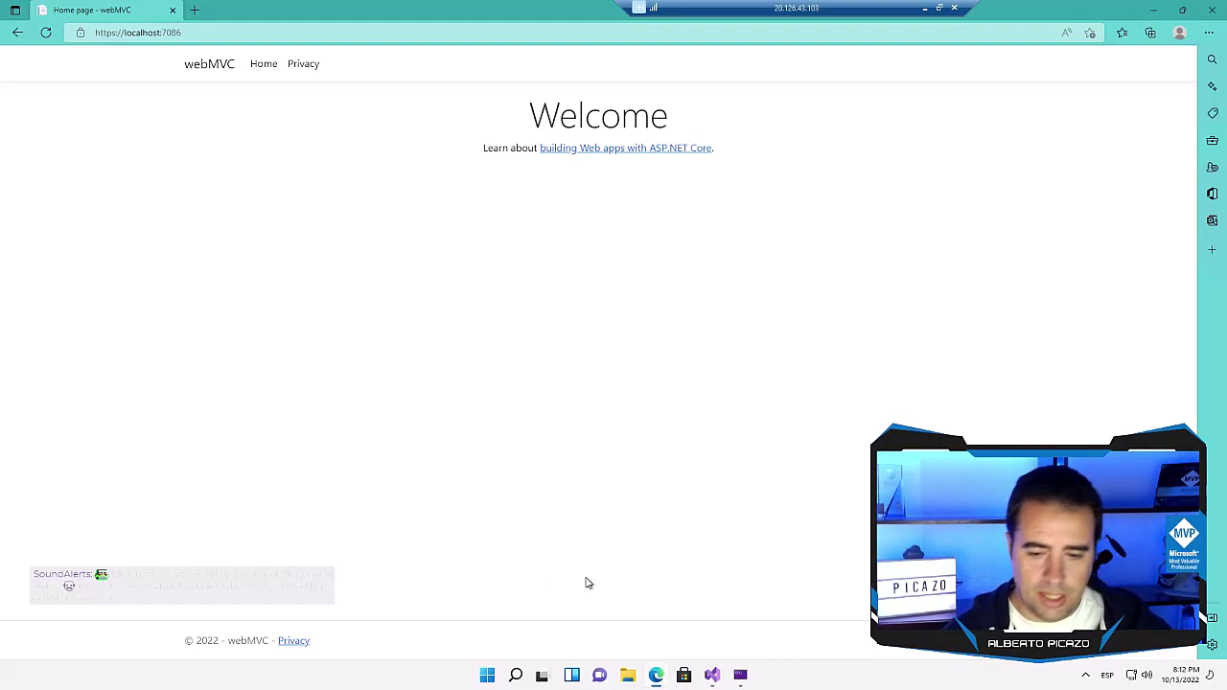
Step: Bring up the webMVC.exe console window, move it over the browser, and examine its listening addresses and hosting messages
{"action": "left_click", "coordinate": [739, 677]}
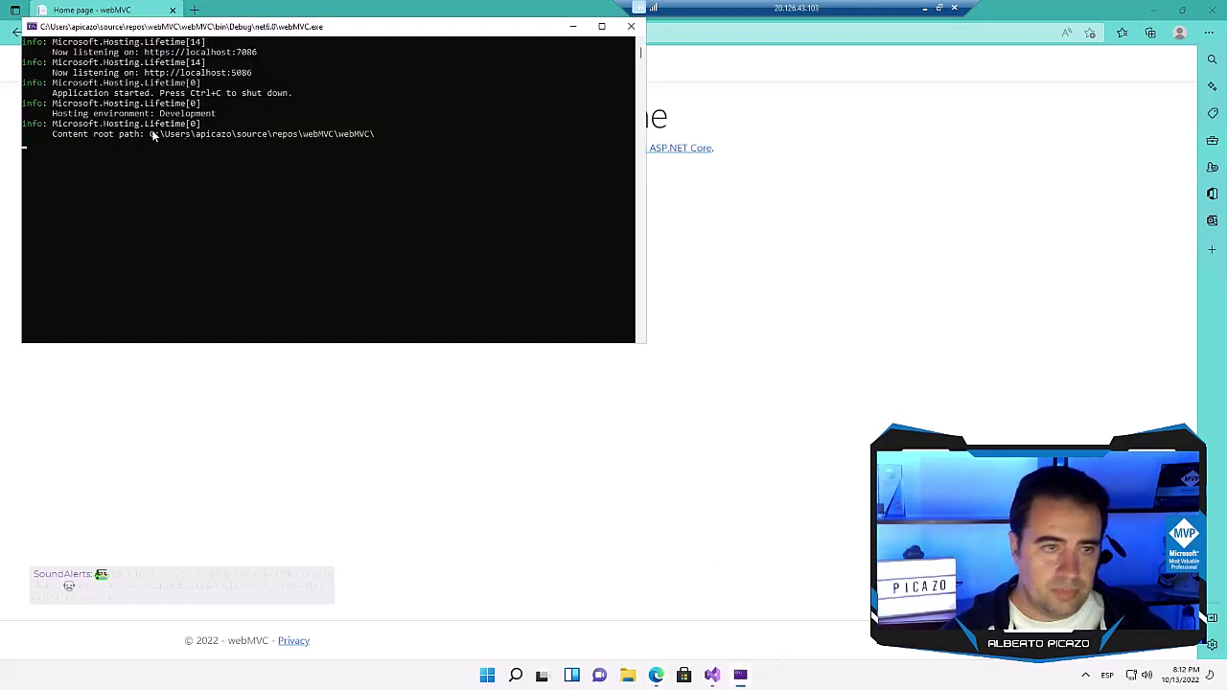
{"action": "left_click_drag", "start_coordinate": [437, 38], "coordinate": [485, 62]}
{"action": "left_click", "coordinate": [394, 177]}
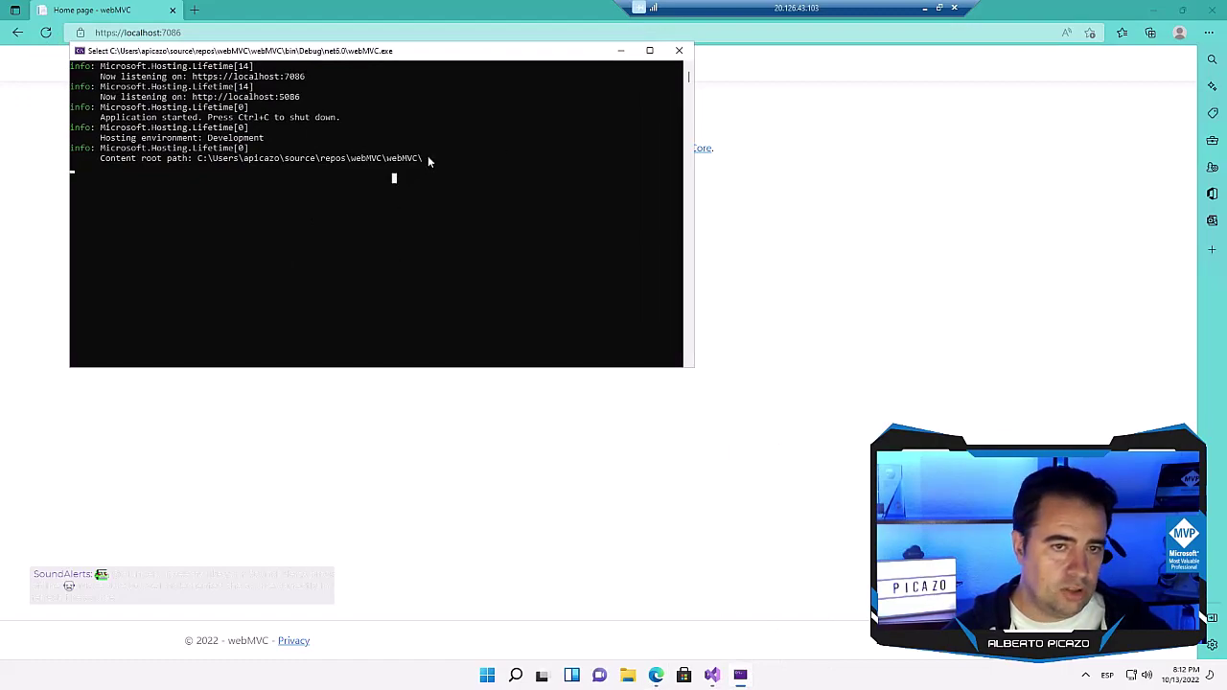
{"action": "left_click_drag", "start_coordinate": [358, 154], "coordinate": [61, 55]}
{"action": "left_click", "coordinate": [318, 169]}
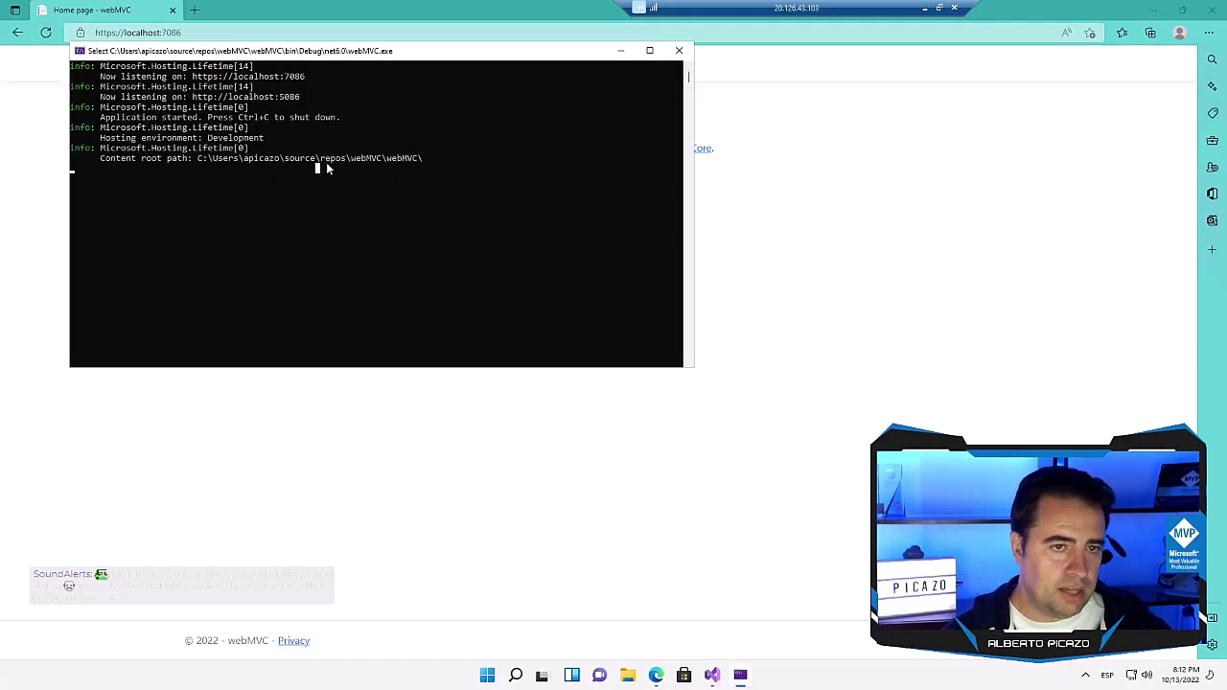
{"action": "left_click_drag", "start_coordinate": [343, 58], "coordinate": [368, 95]}
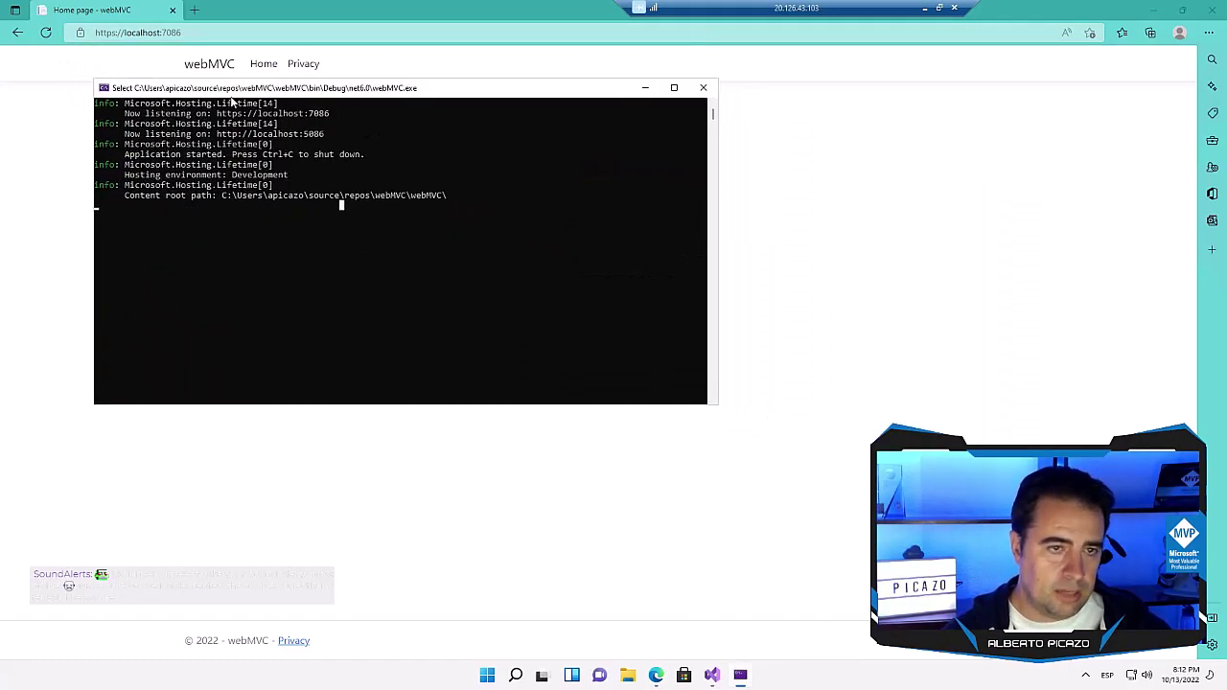
Step: Highlight the hosting messages in the webMVC console window, reposition the window, and close it to stop the application
{"action": "double_click", "coordinate": [100, 188]}
{"action": "left_click_drag", "start_coordinate": [447, 197], "coordinate": [27, 91]}
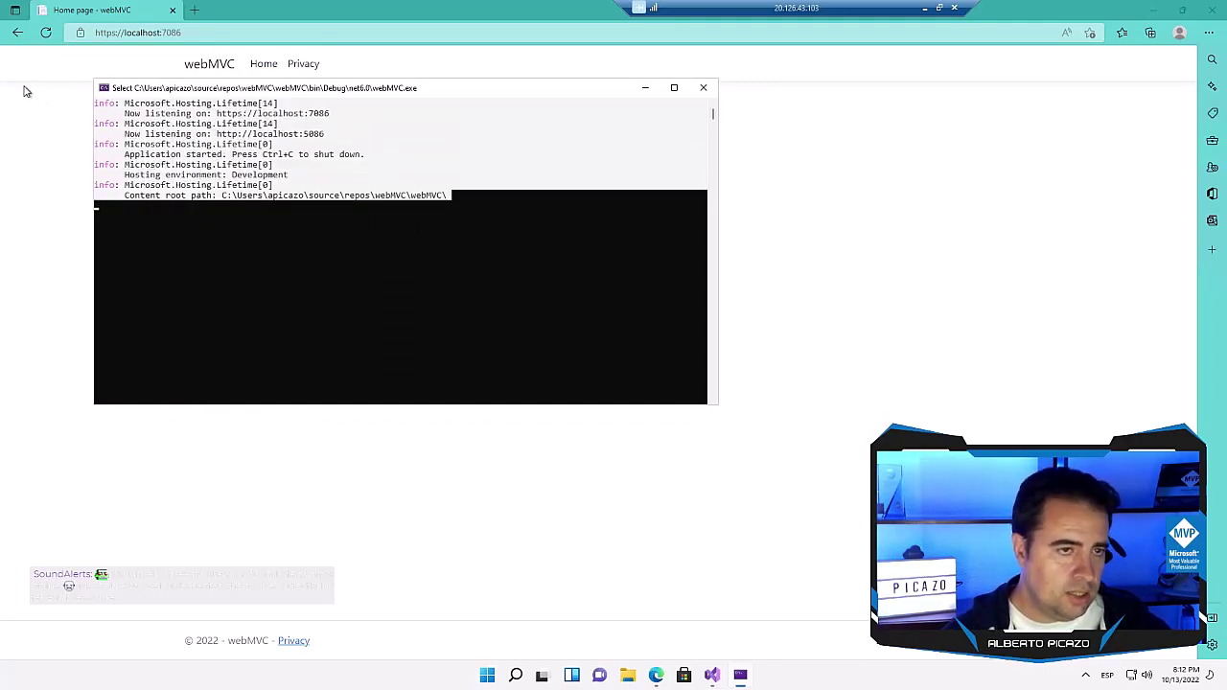
{"action": "left_click_drag", "start_coordinate": [221, 93], "coordinate": [298, 110]}
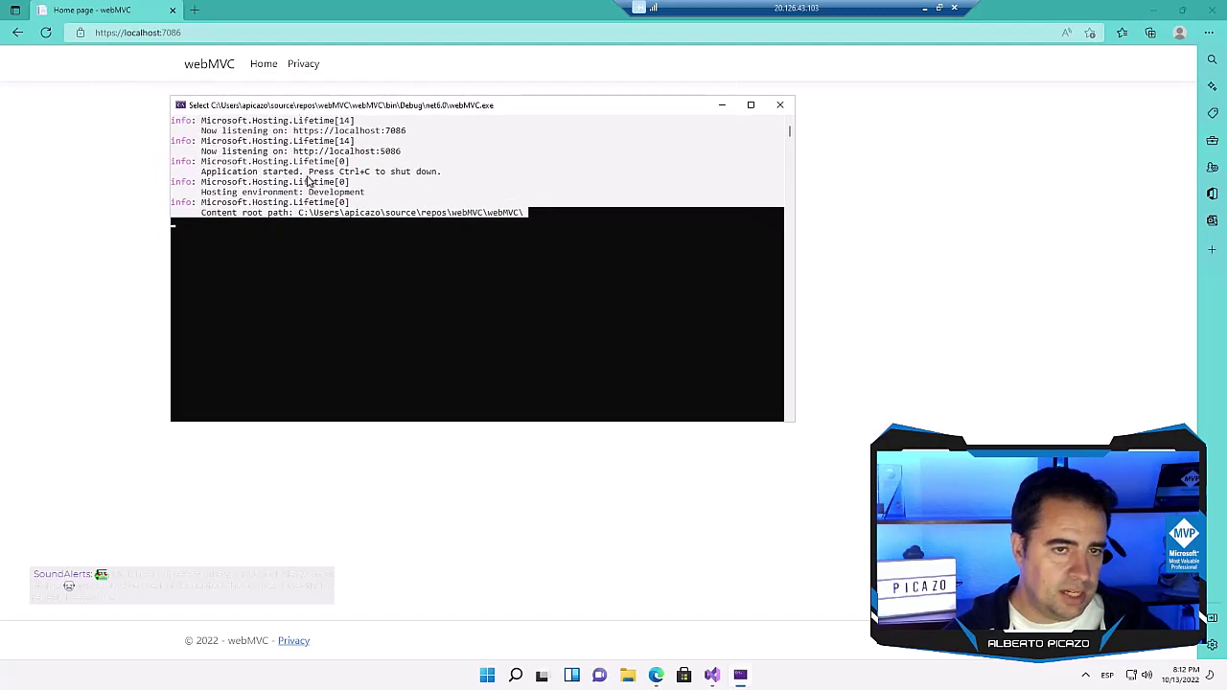
{"action": "left_click", "coordinate": [306, 173]}
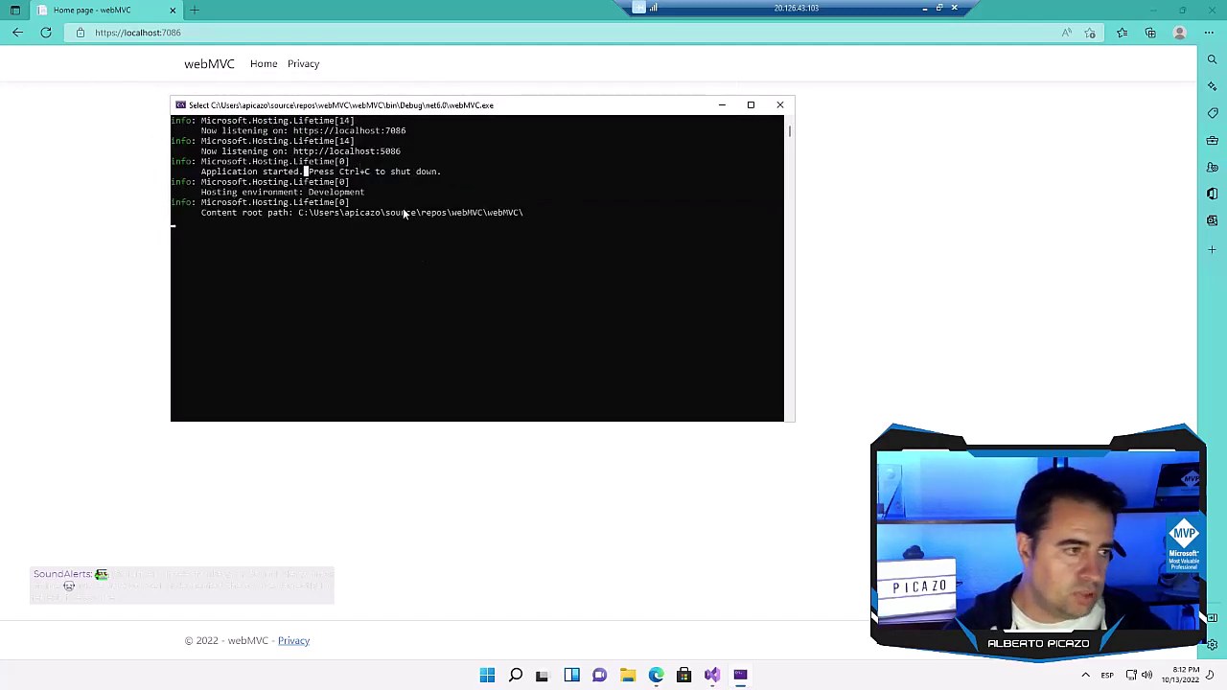
{"action": "left_click", "coordinate": [780, 105]}
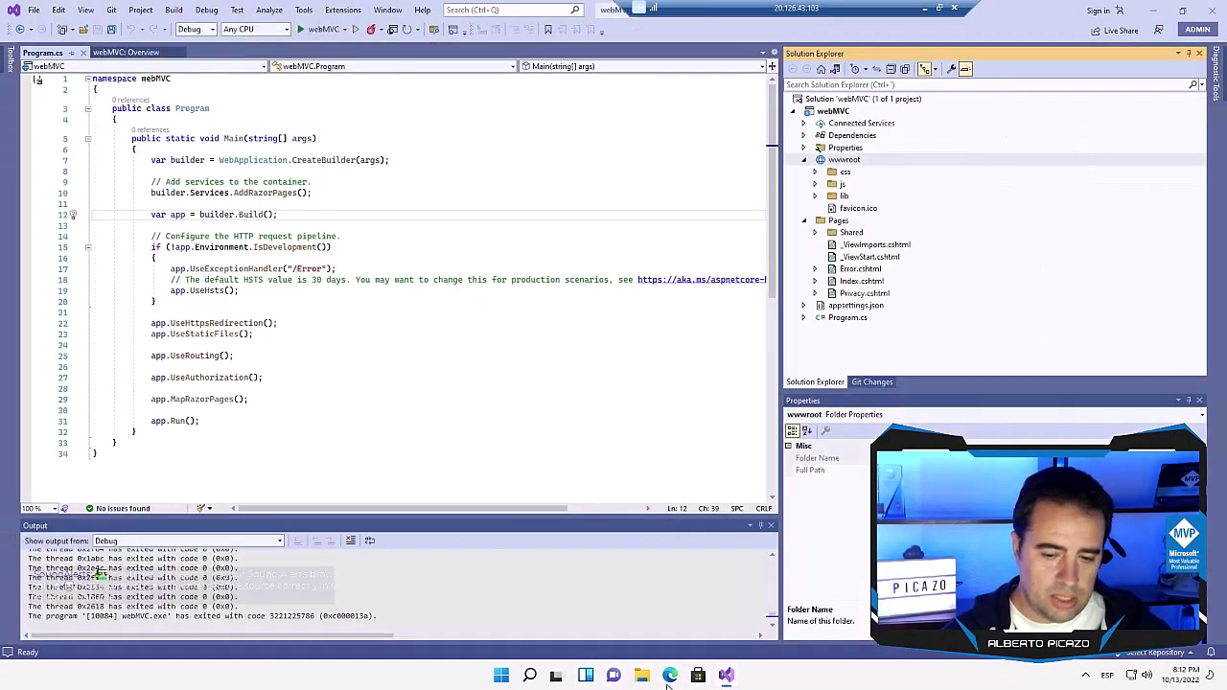
Step: Look at the MapRazorPages line in Program.cs and the webMVC project file, and close Visual Studio
{"action": "left_click_drag", "start_coordinate": [388, 404], "coordinate": [154, 390]}
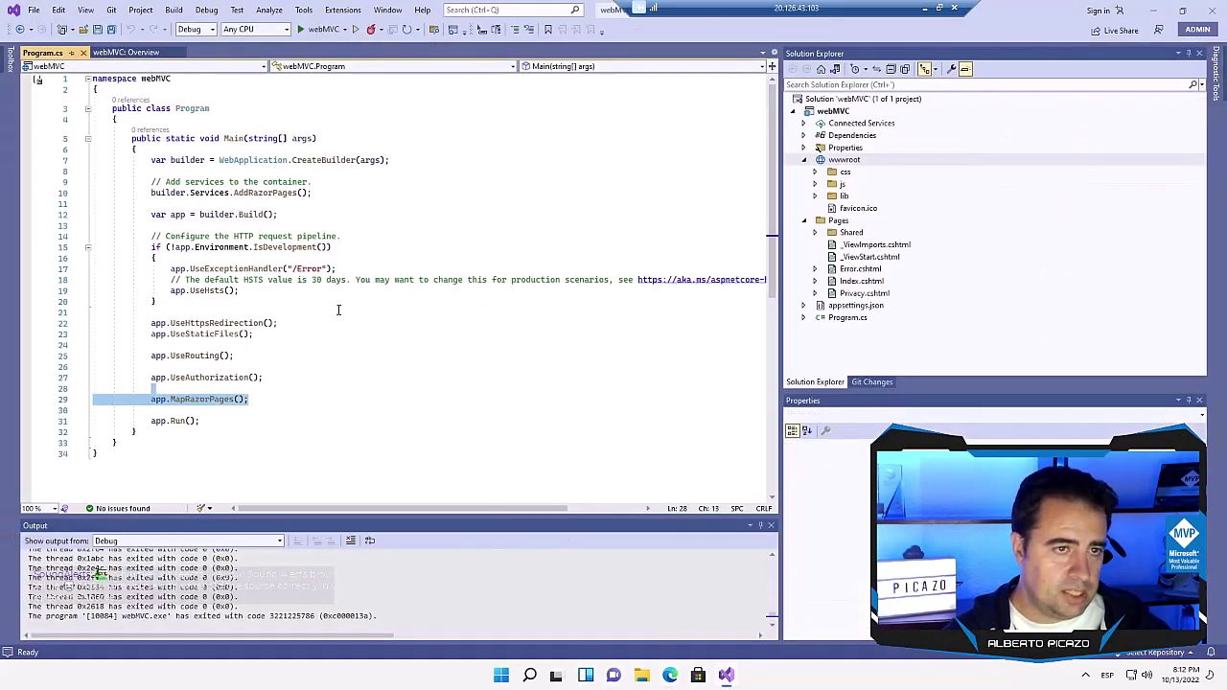
{"action": "left_click", "coordinate": [390, 250]}
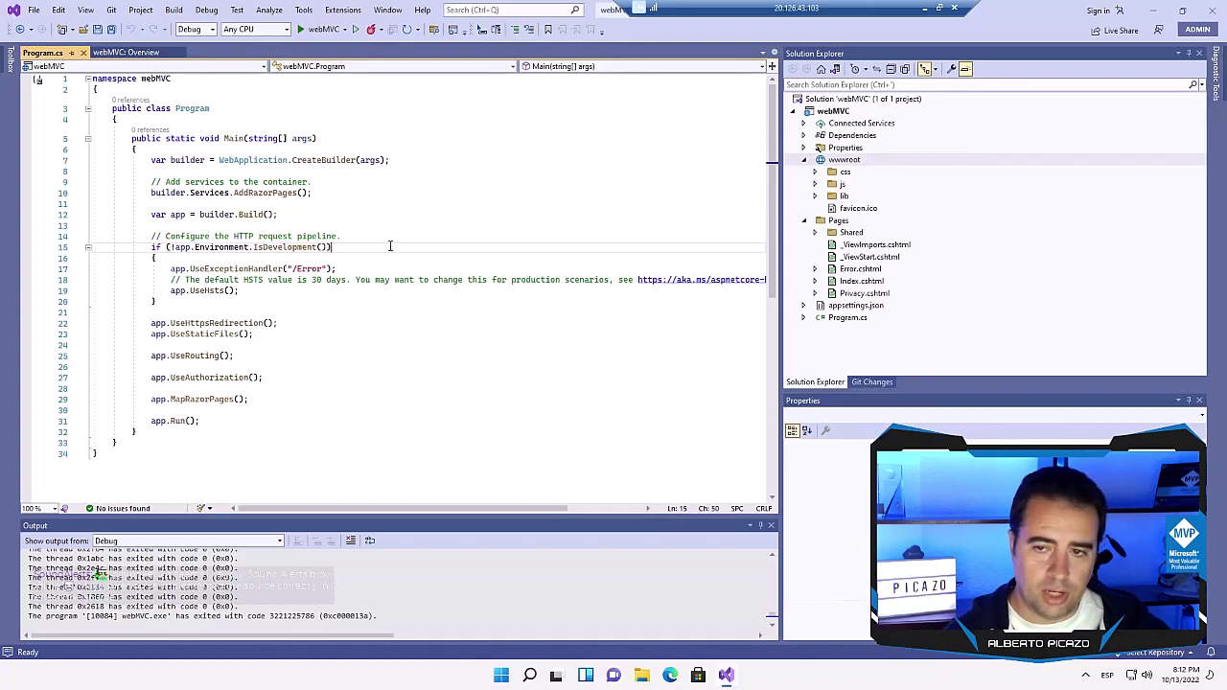
{"action": "left_click", "coordinate": [804, 161]}
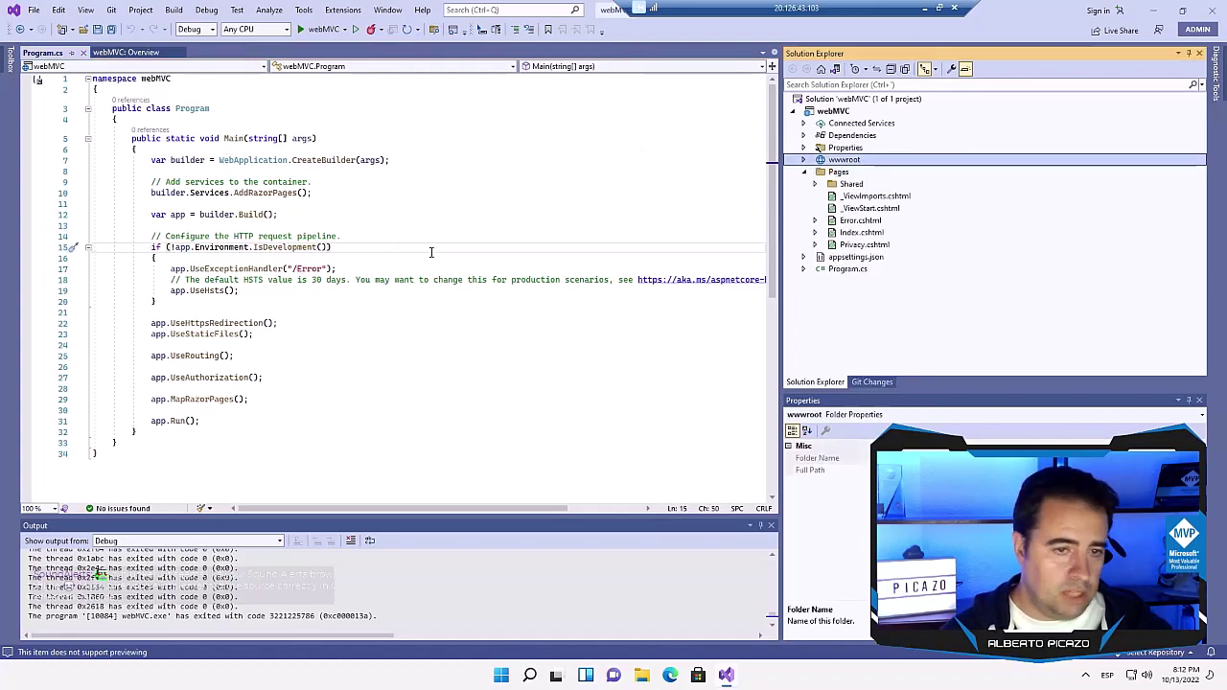
{"action": "double_click", "coordinate": [845, 111]}
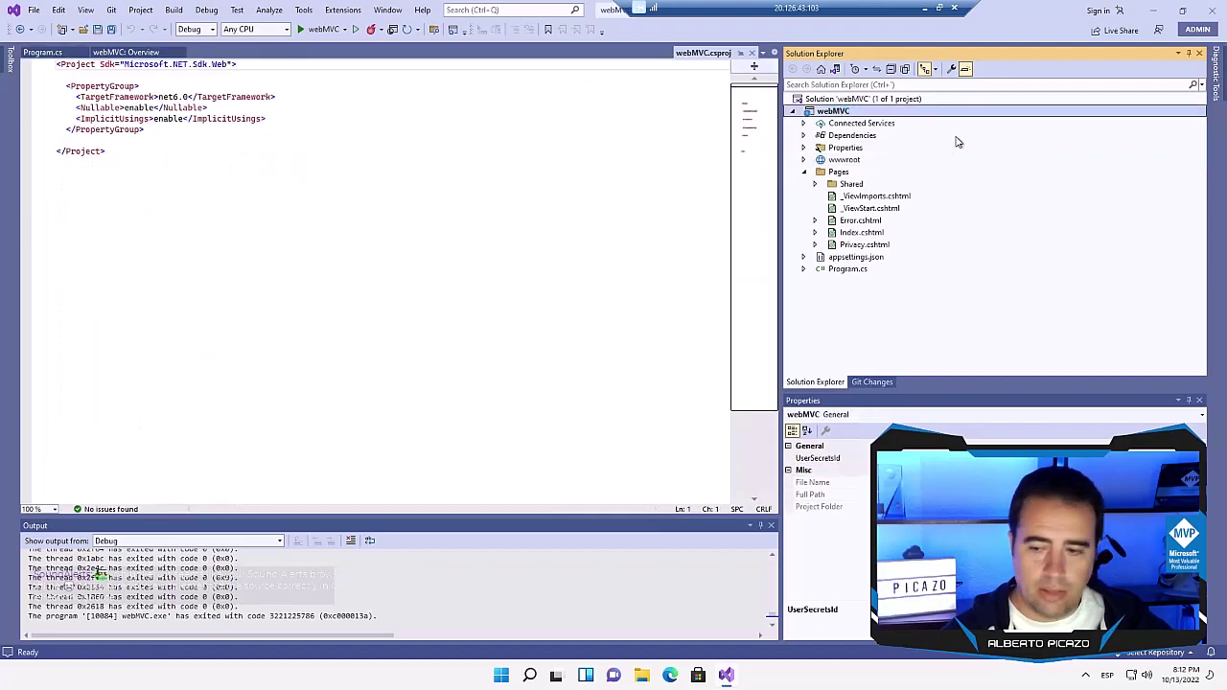
{"action": "left_click", "coordinate": [1212, 12]}
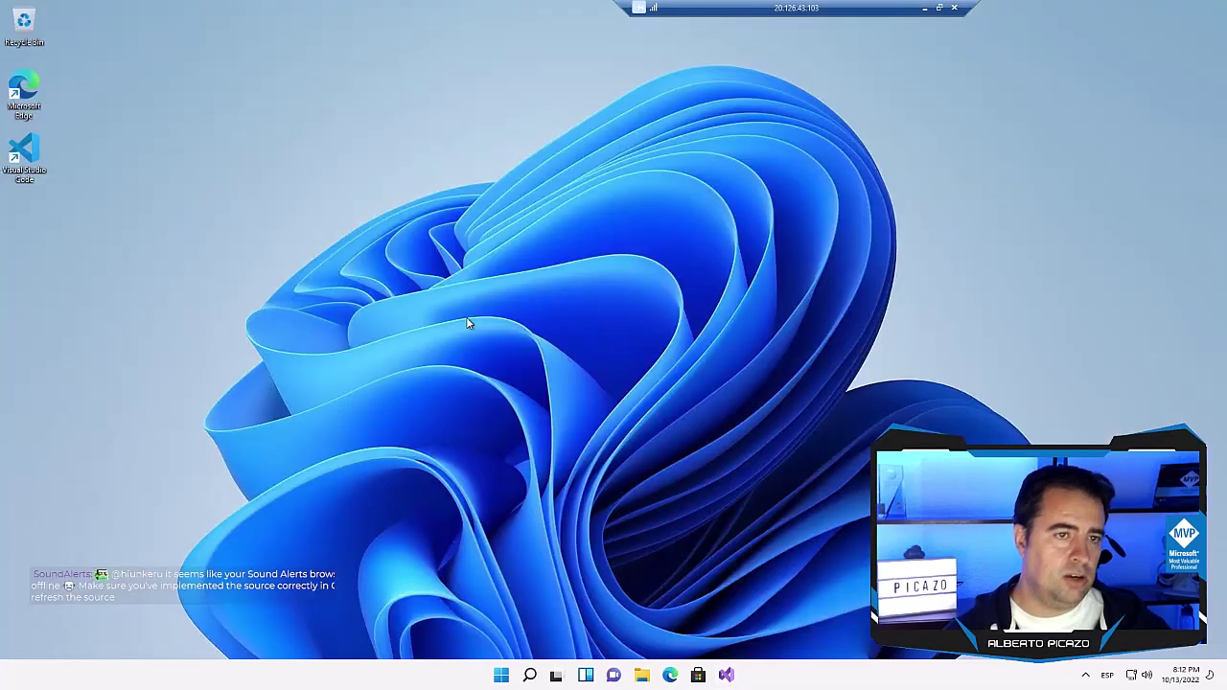
Step: Reopen Visual Studio 2022 and start a new project from the C# Console App template
{"action": "left_click", "coordinate": [730, 678]}
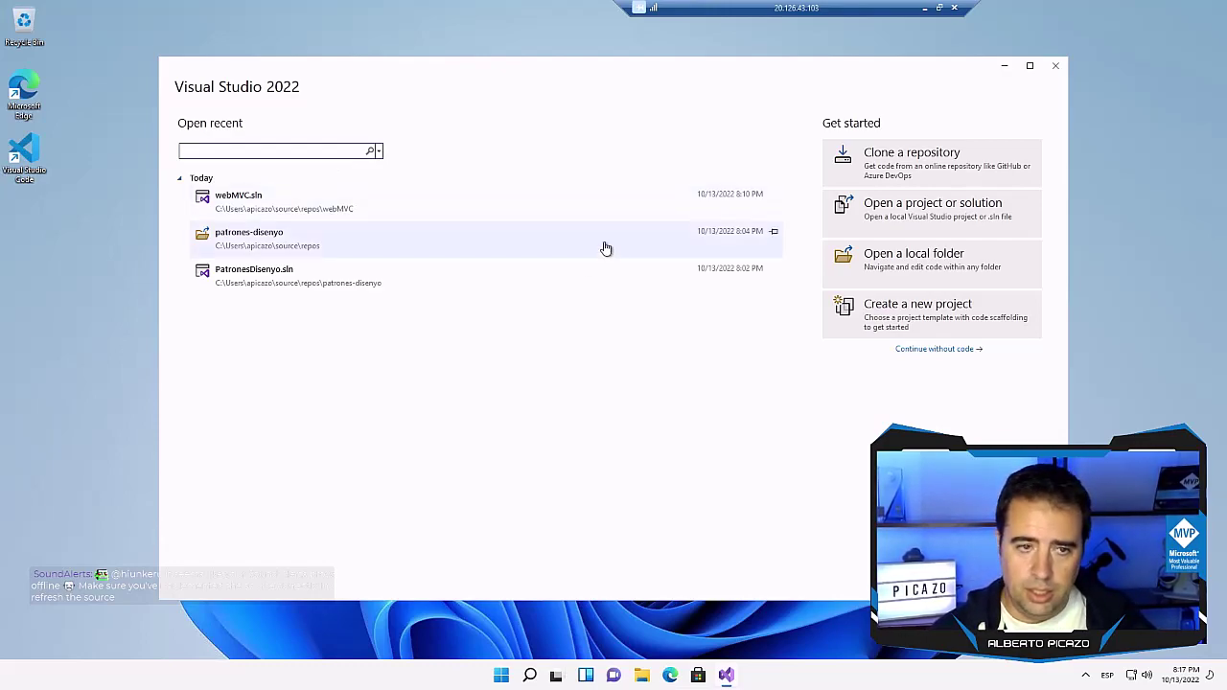
{"action": "left_click", "coordinate": [909, 308]}
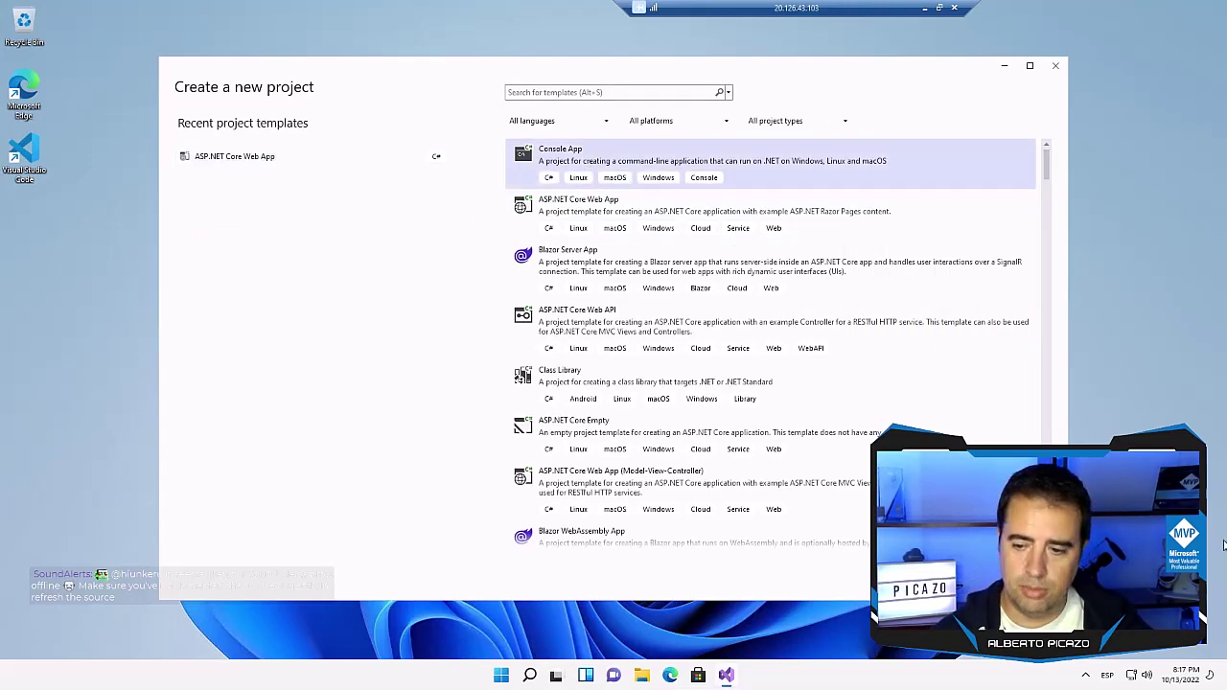
{"action": "key", "text": "Return"}
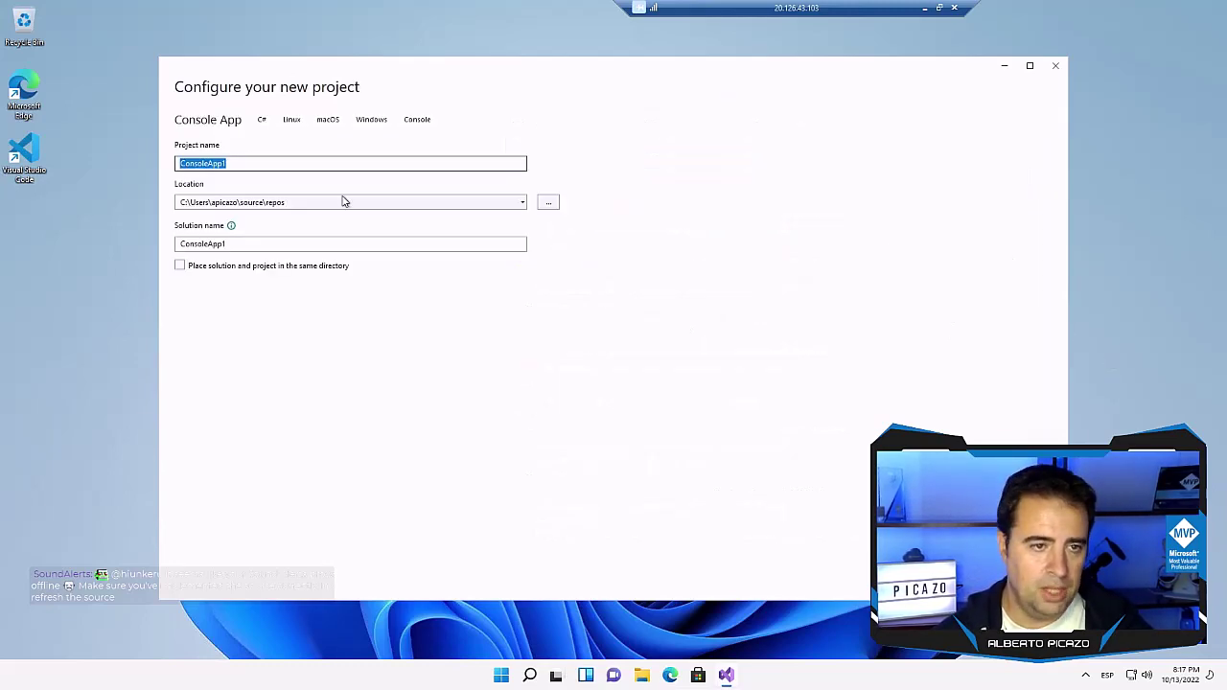
Step: Name the project miPrimerPrograma and create it on .NET 6.0 with "Do not use top-level statements" enabled
{"action": "left_click_drag", "start_coordinate": [246, 164], "coordinate": [168, 163]}
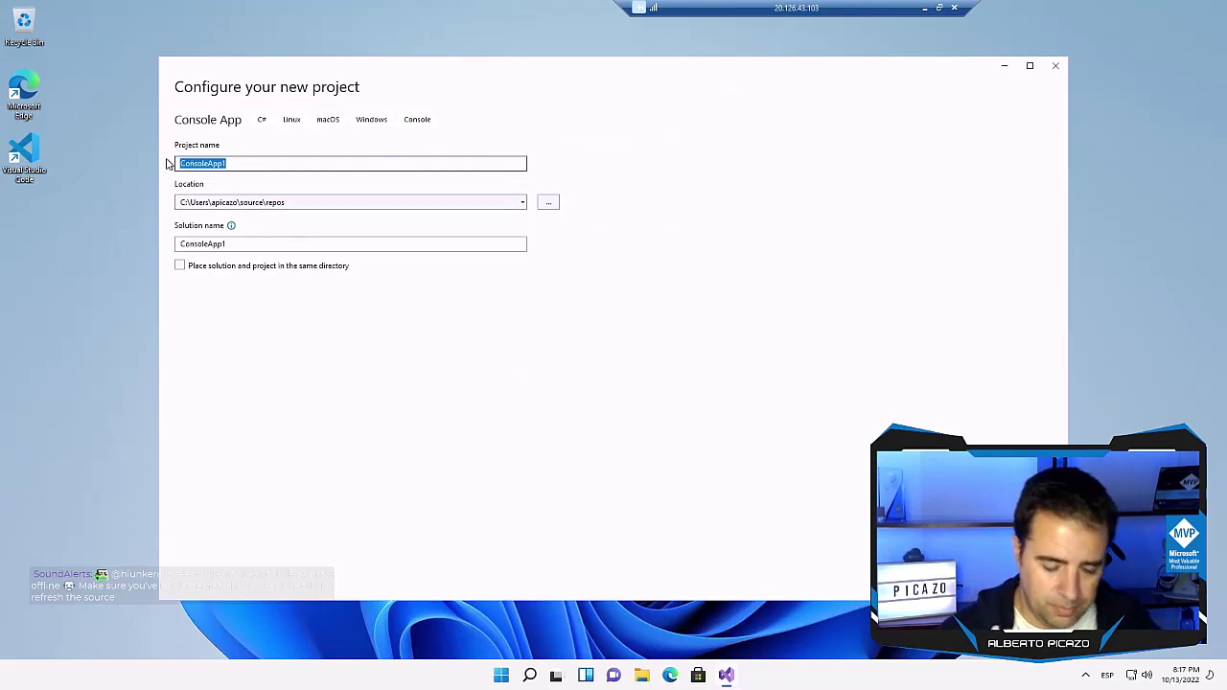
{"action": "type", "text": "miPrimerPrograma"}
{"action": "key", "text": "BackSpace"}
{"action": "key", "text": "BackSpace"}
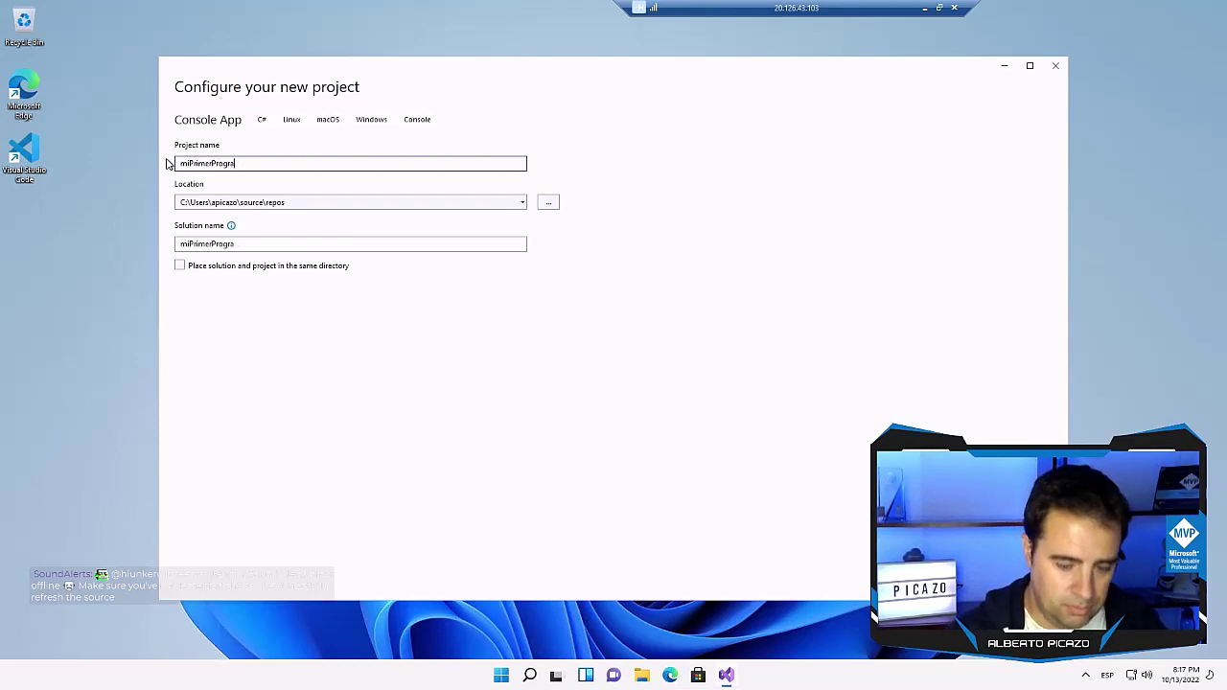
{"action": "type", "text": "ma"}
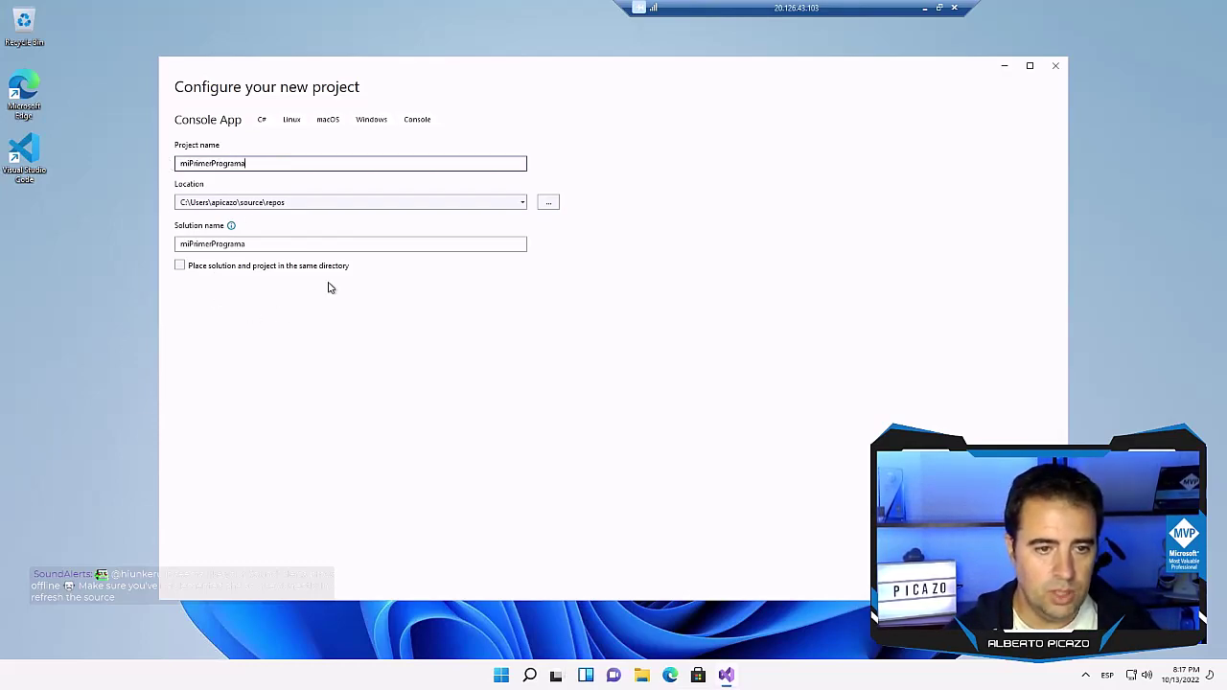
{"action": "key", "text": "Return"}
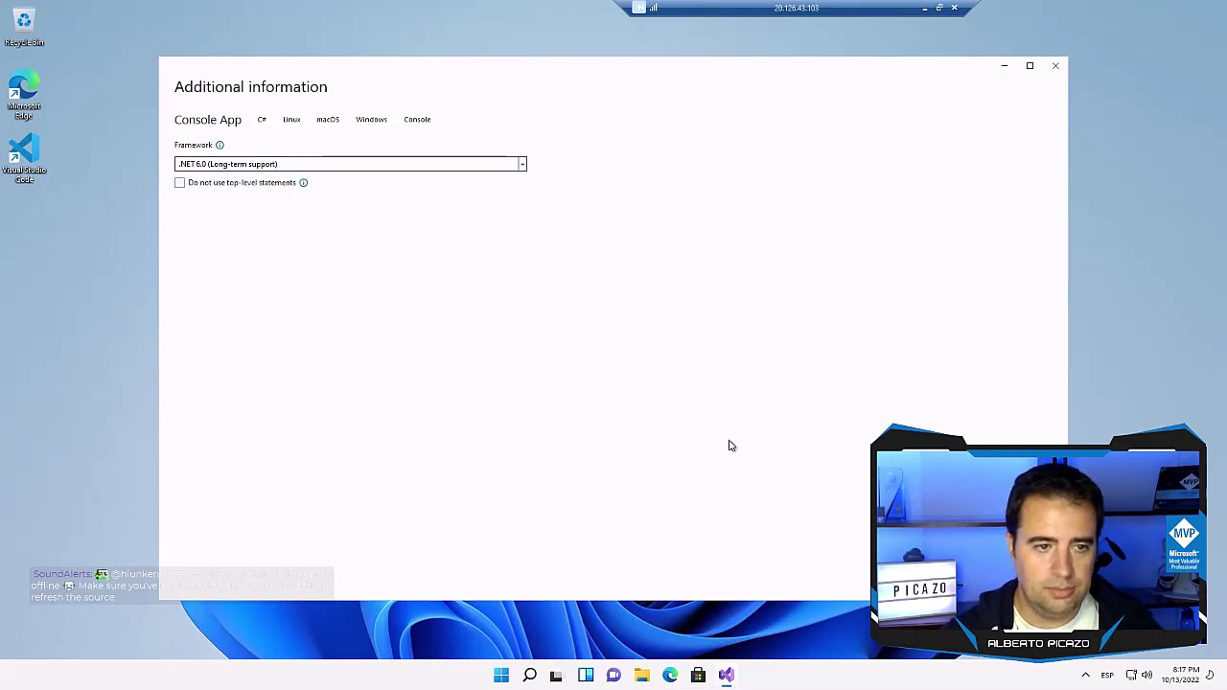
{"action": "left_click", "coordinate": [234, 187]}
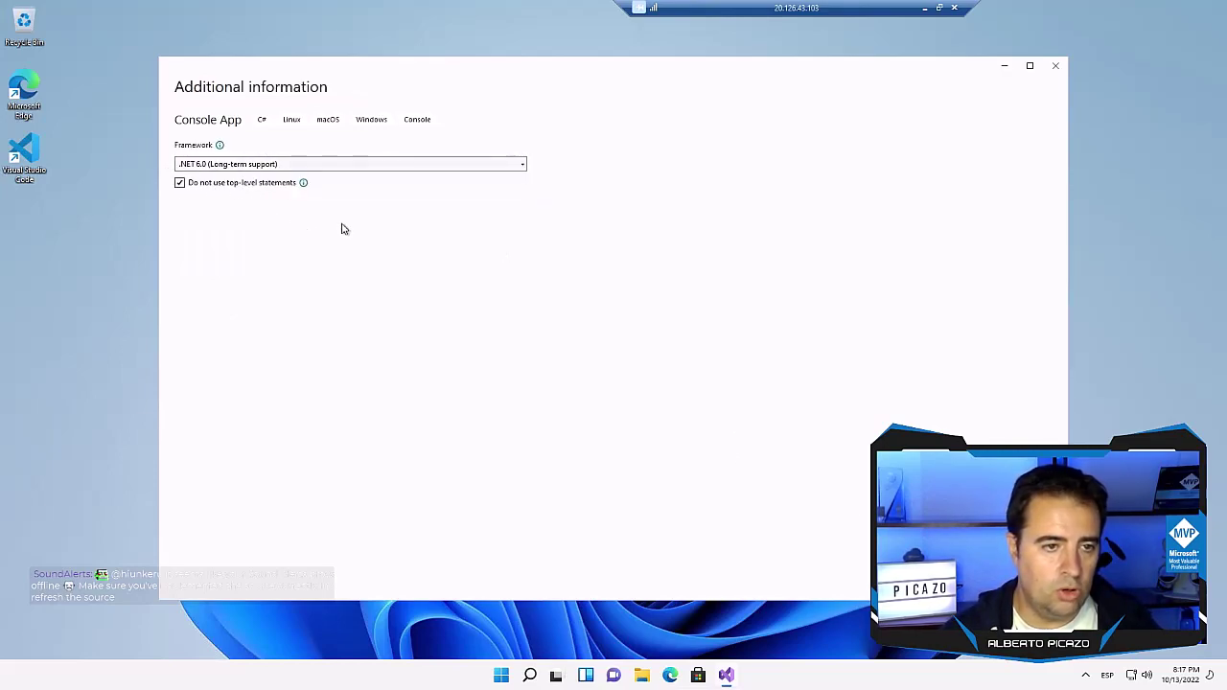
{"action": "left_click", "coordinate": [180, 183]}
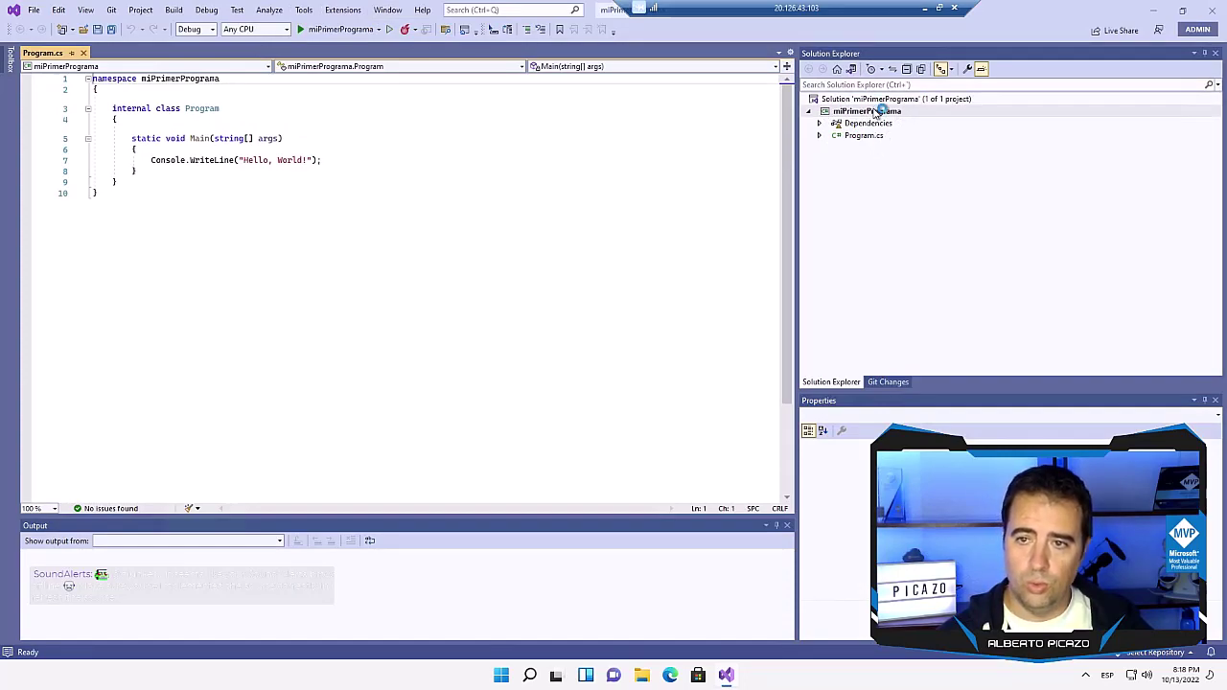
Step: Look over the miPrimerPrograma project and its Program.cs entry, and open the project file to examine its properties
{"action": "left_click", "coordinate": [874, 111]}
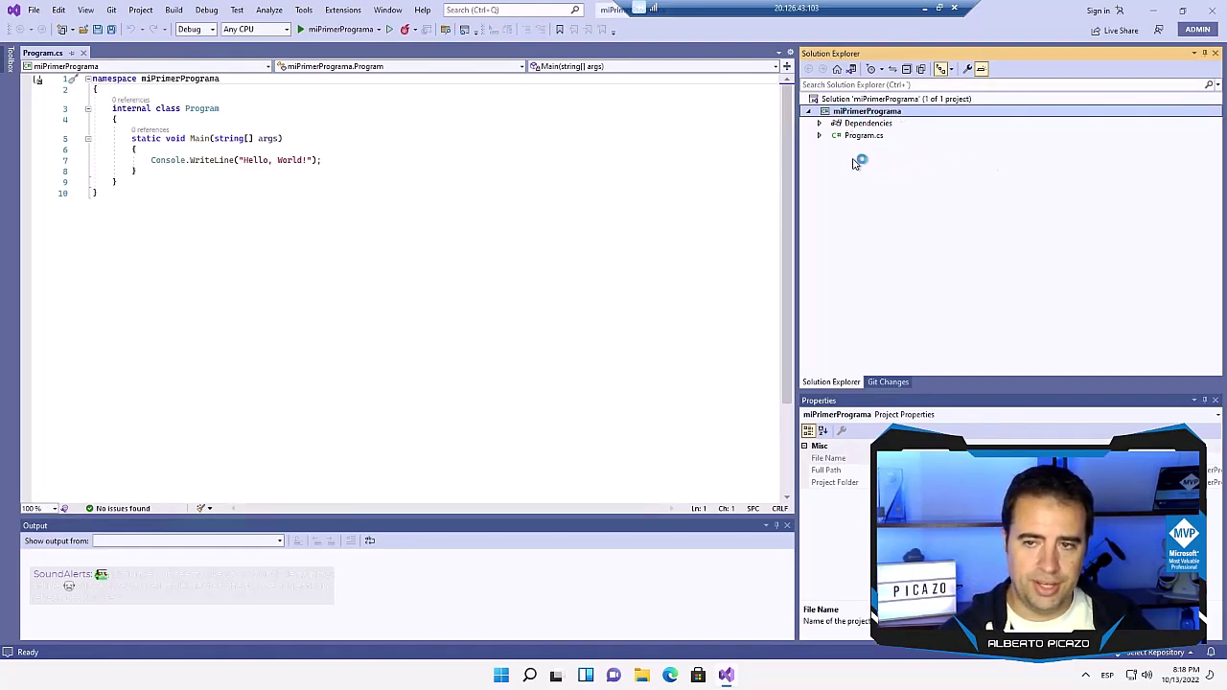
{"action": "left_click", "coordinate": [861, 137]}
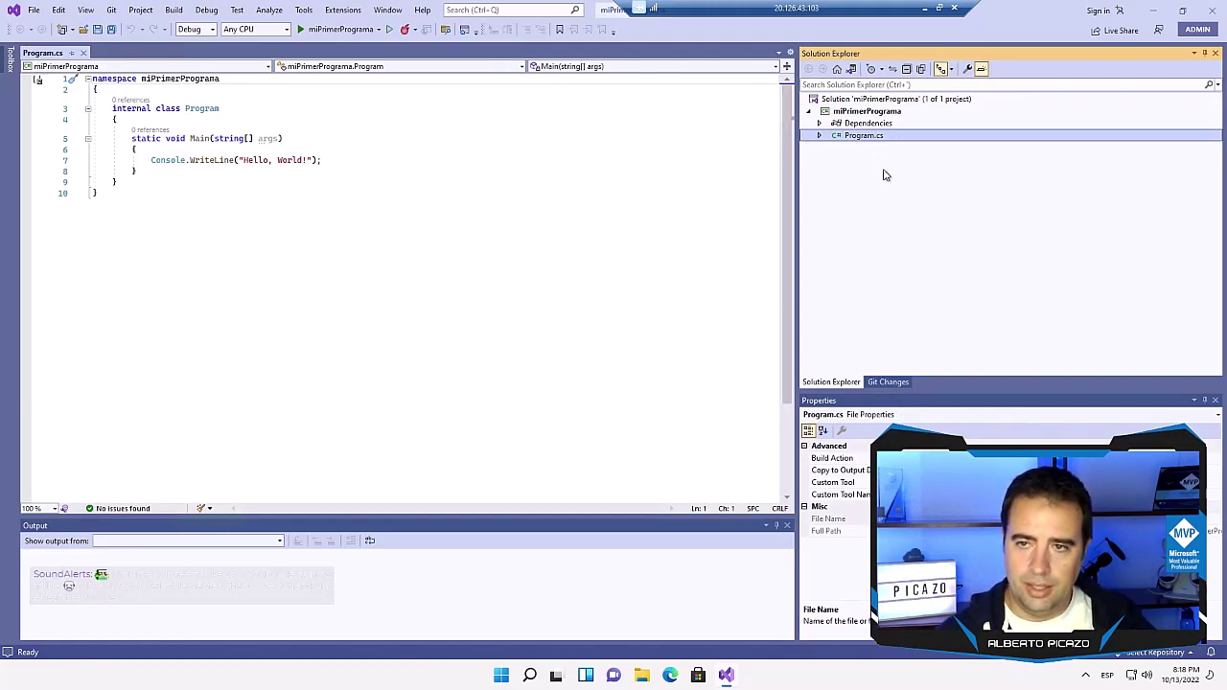
{"action": "left_click", "coordinate": [870, 111]}
{"action": "double_click", "coordinate": [870, 112]}
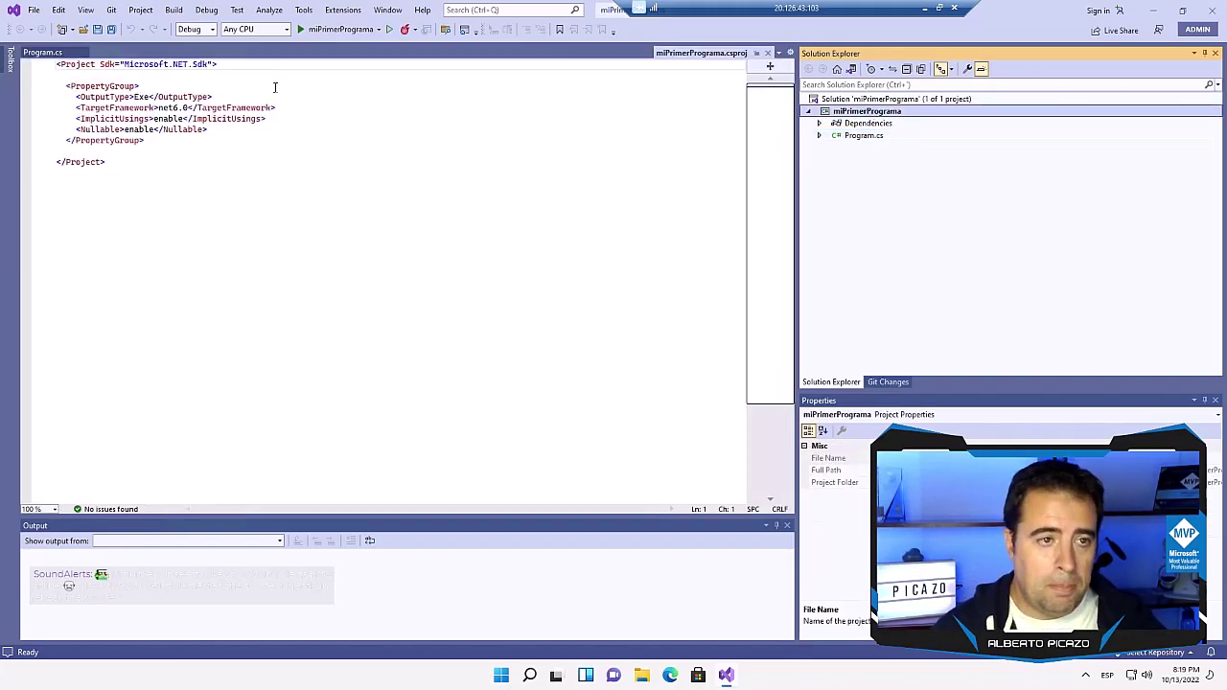
Step: Return to Program.cs, enlarge its code to 146%, and view the description of the Console class
{"action": "left_click", "coordinate": [871, 139]}
{"action": "double_click", "coordinate": [865, 137]}
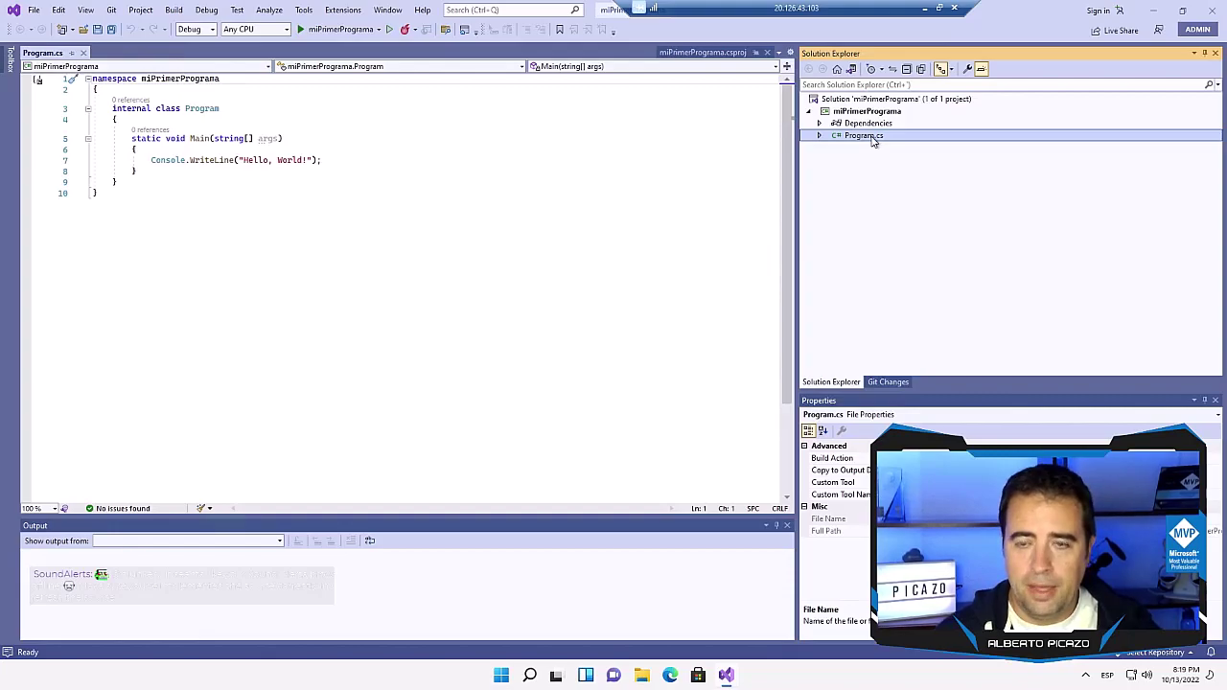
{"action": "scroll", "coordinate": [405, 251], "scroll_direction": "up", "scroll_amount": 1}
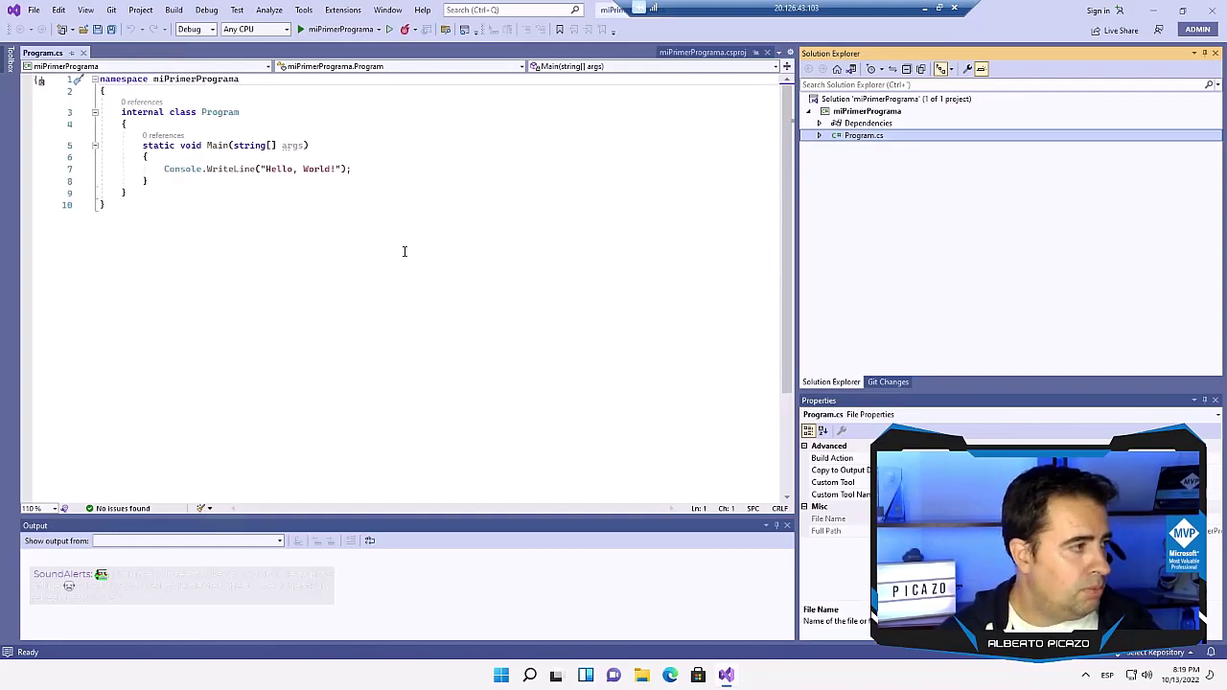
{"action": "scroll", "coordinate": [405, 251], "scroll_direction": "up", "scroll_amount": 5}
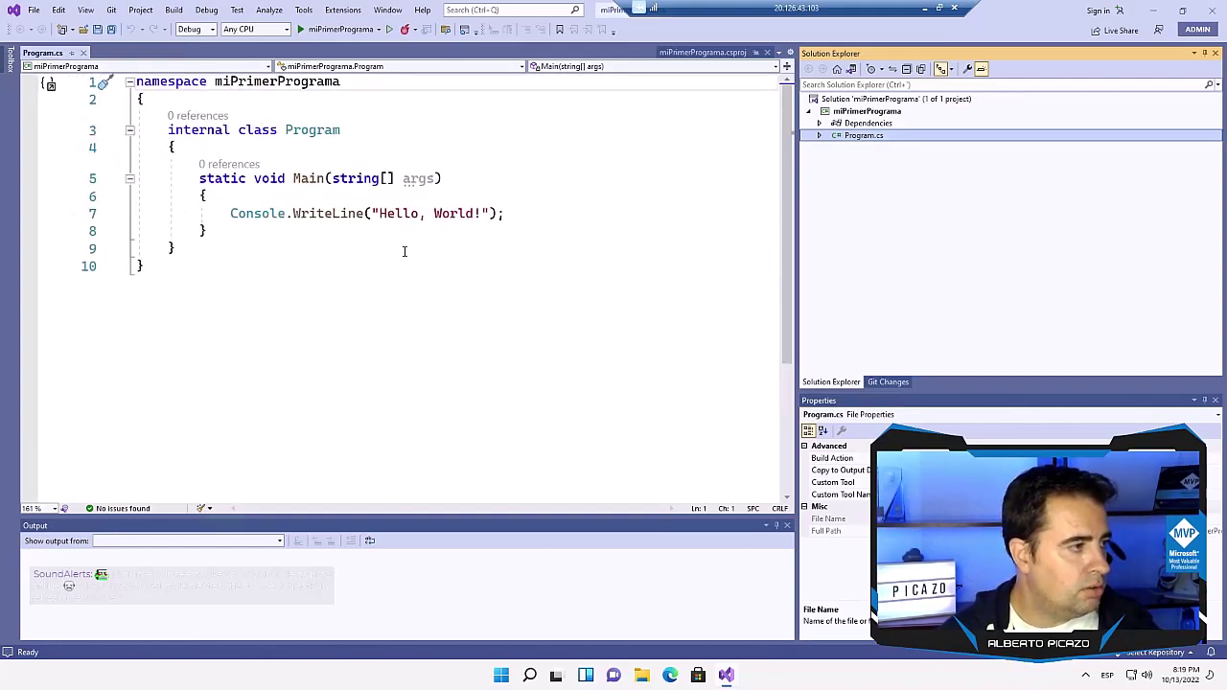
{"action": "scroll", "coordinate": [405, 251], "scroll_direction": "down", "scroll_amount": 2}
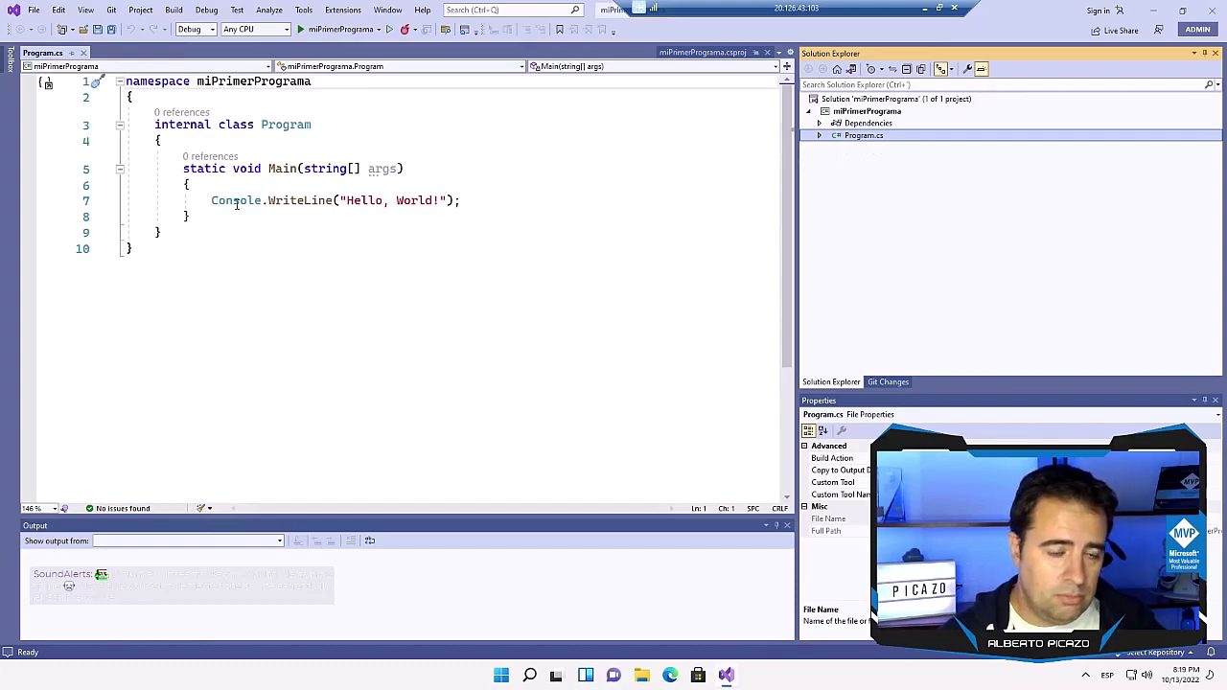
{"action": "mouse_move", "coordinate": [214, 200]}
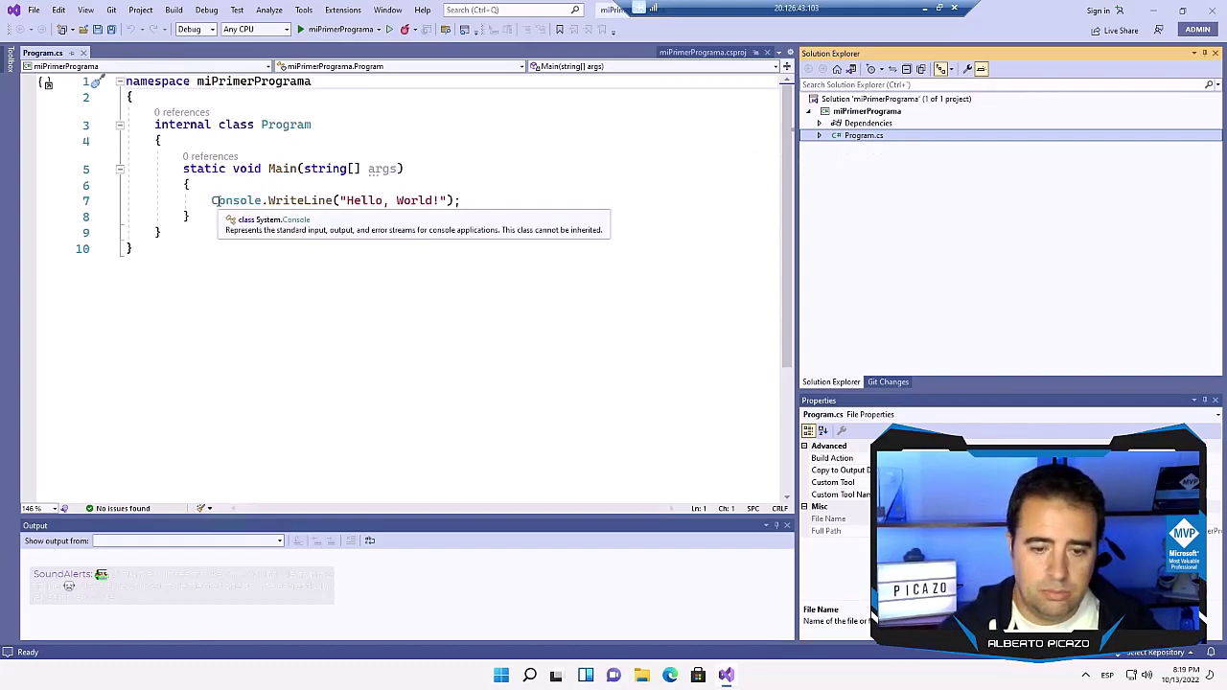